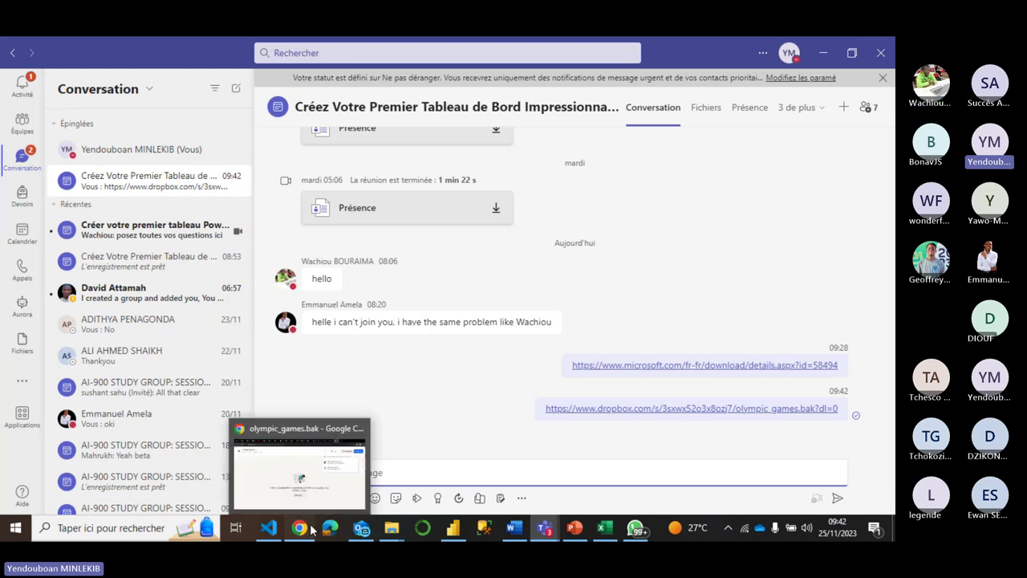
# Switch to Chrome and download the olympic_games.bak file from the Dropbox page, dismissing the sign-in prompts
pyautogui.click(319, 478)
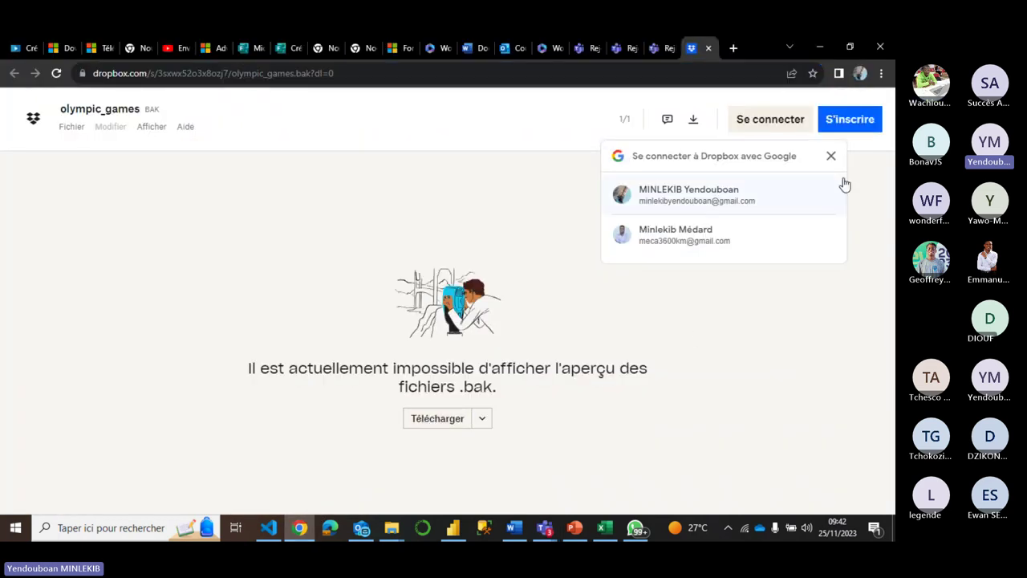
pyautogui.click(831, 157)
pyautogui.click(446, 415)
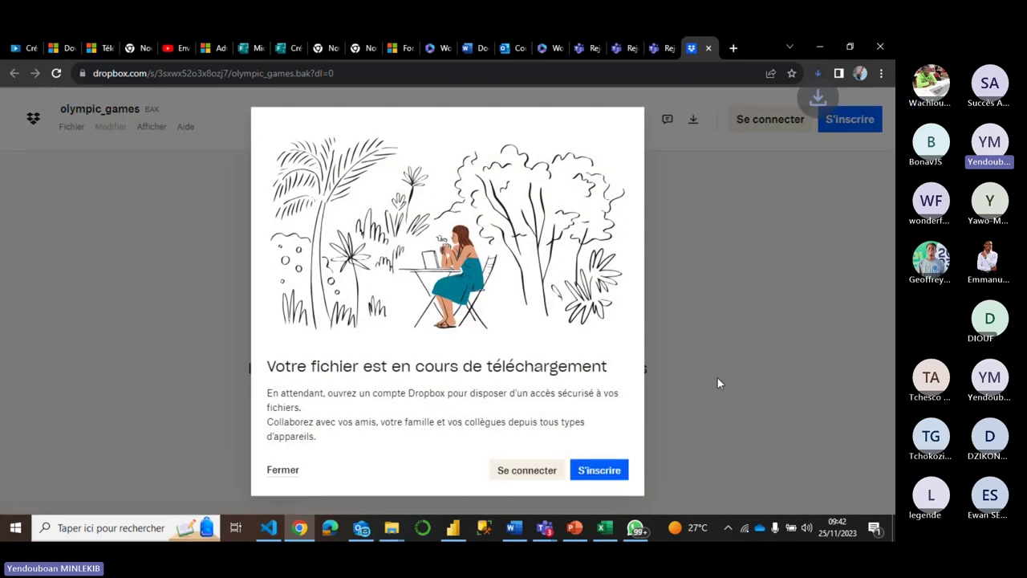
pyautogui.click(717, 383)
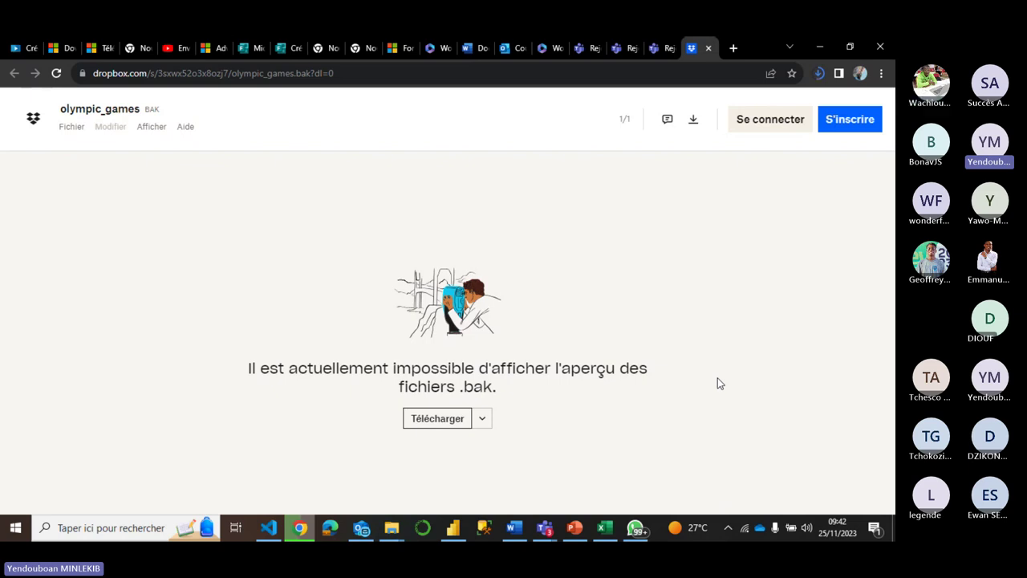
pyautogui.click(817, 74)
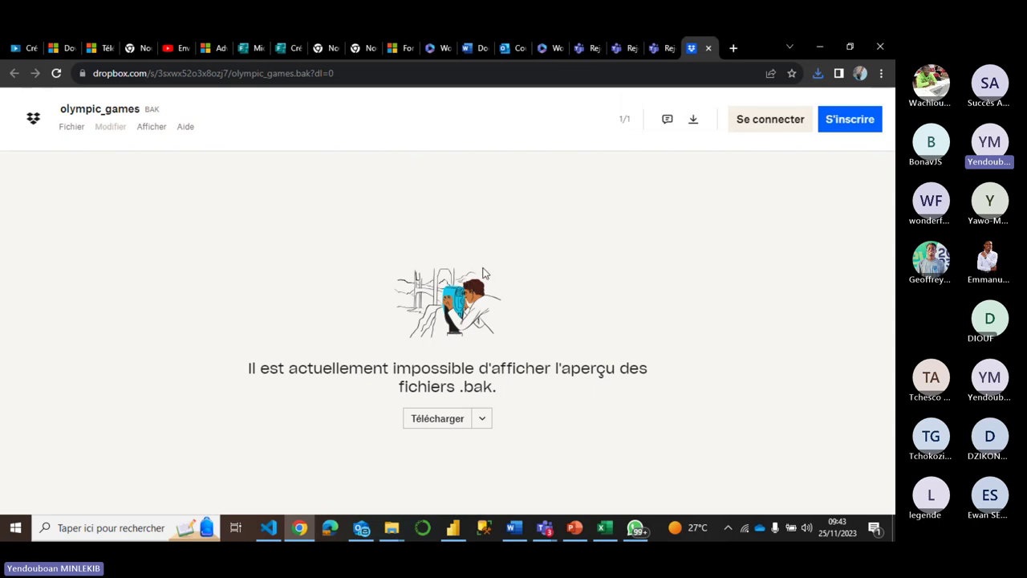
# Copy the olympic_games backup file from the Téléchargements folder in File Explorer
pyautogui.press('super+e')
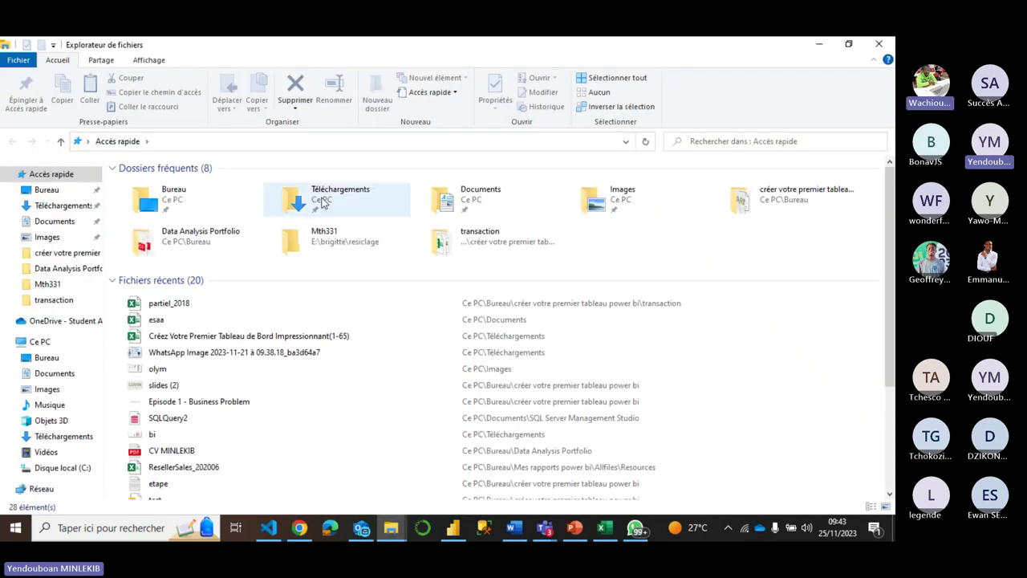
pyautogui.doubleClick(323, 203)
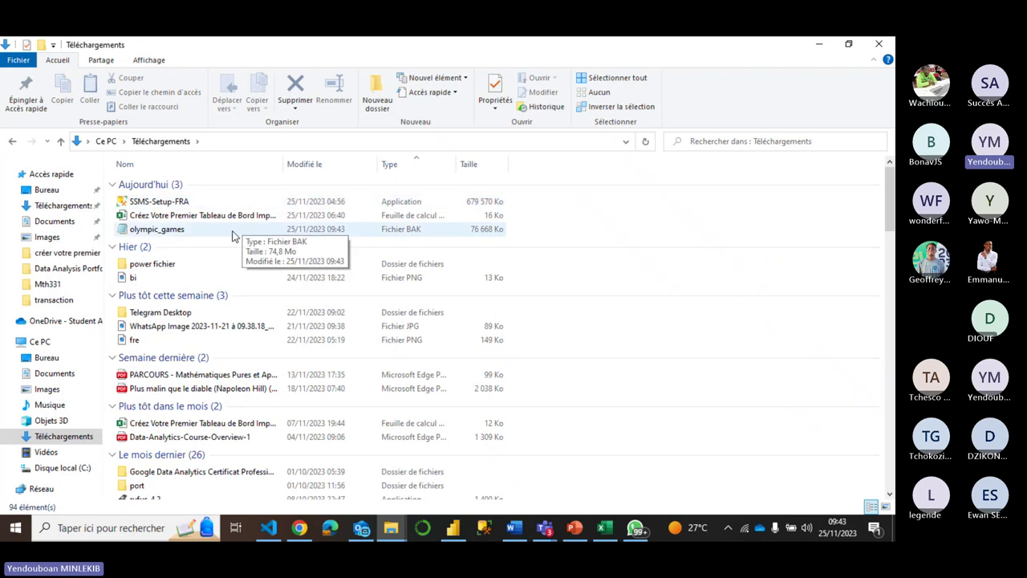
pyautogui.click(233, 231)
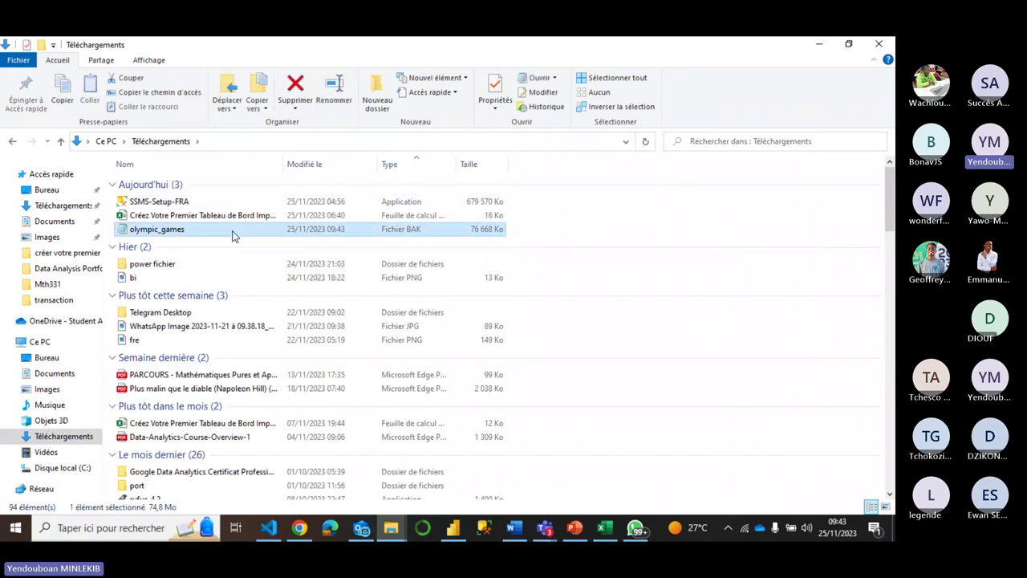
pyautogui.rightClick(233, 234)
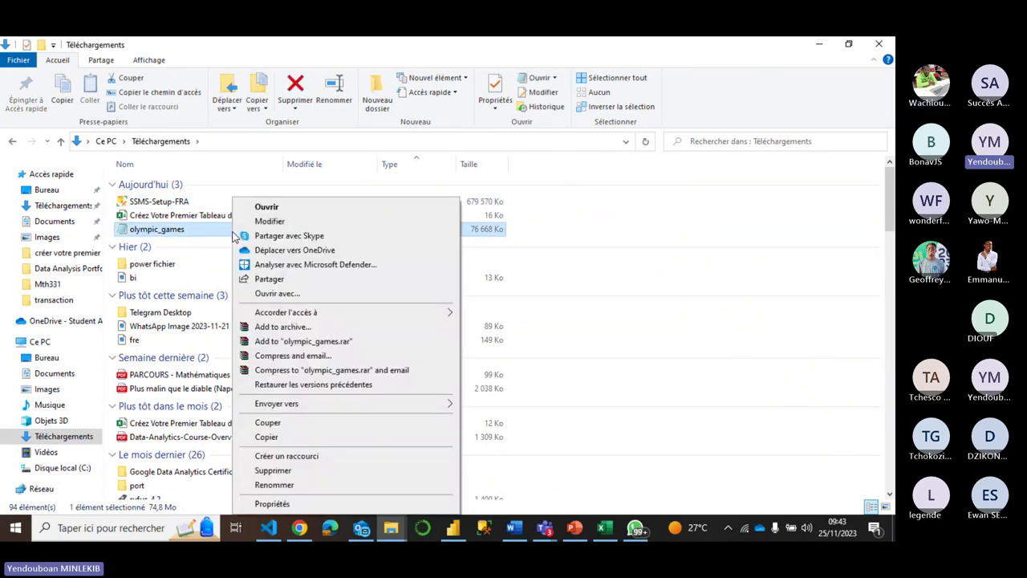
pyautogui.click(264, 436)
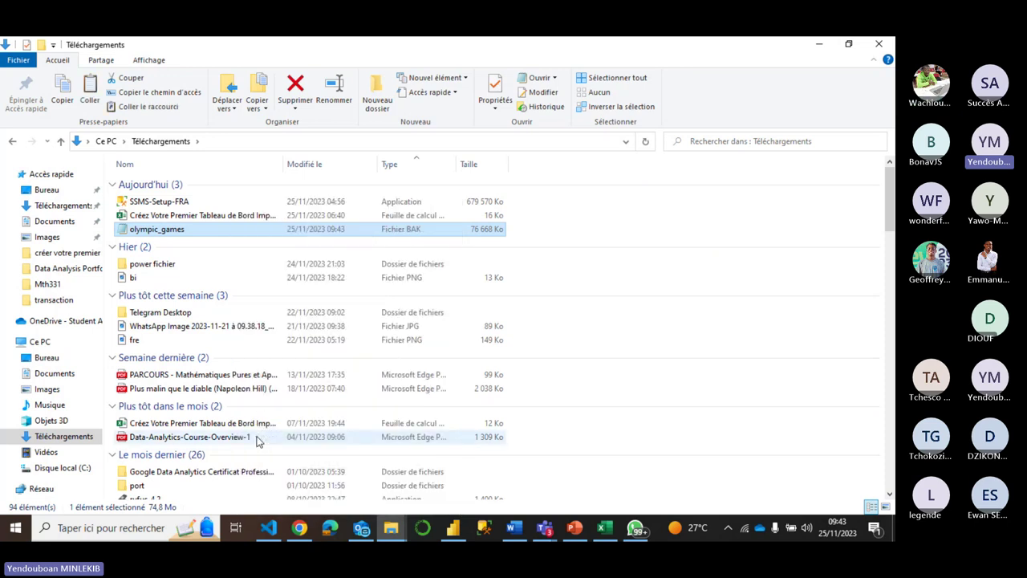
# Open SQL Server Management Studio and connect to the SQLEXPRESS database engine with Windows authentication
pyautogui.click(474, 531)
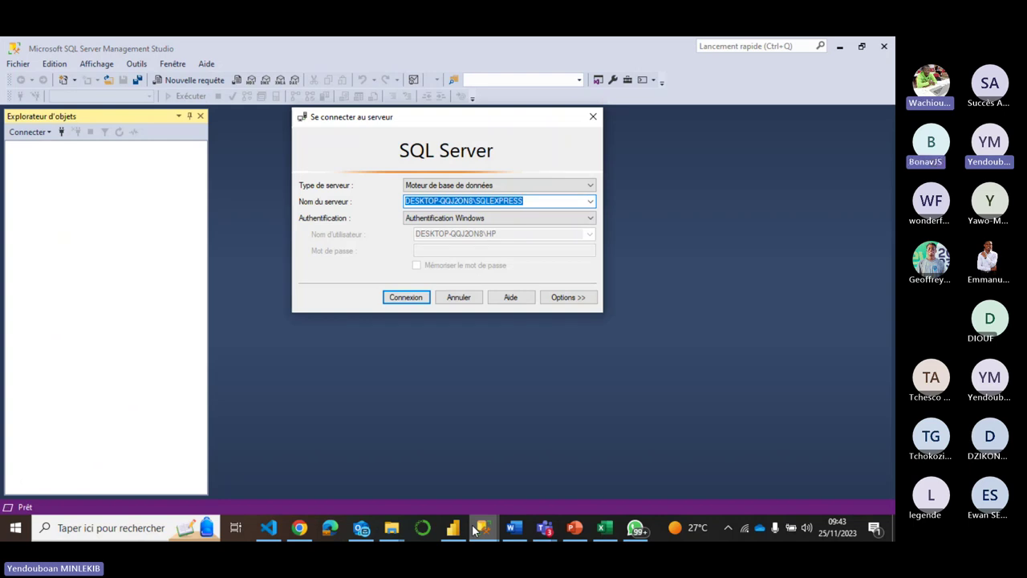
pyautogui.click(413, 298)
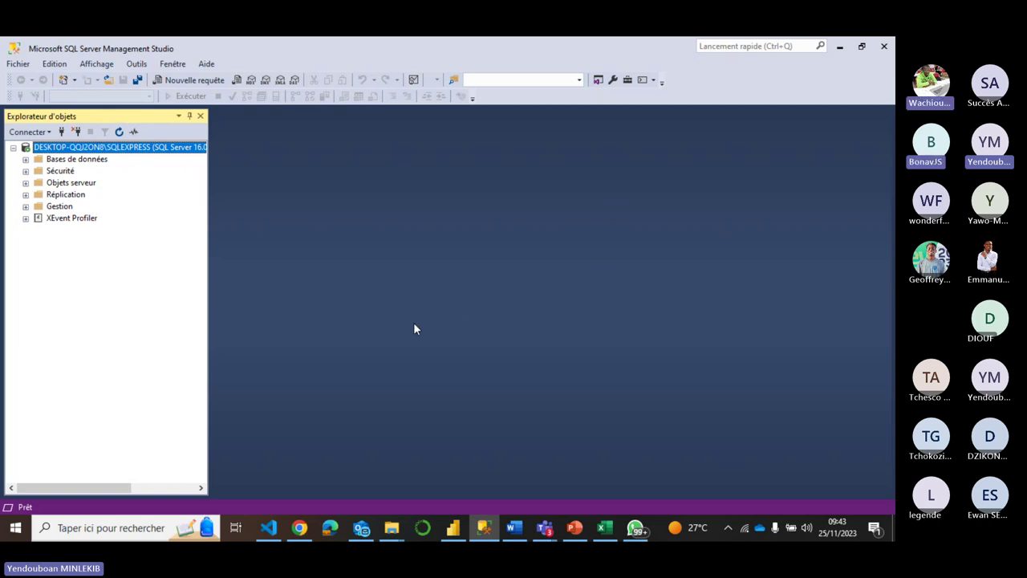
# Paste the copied backup file into C:\Programmes\Microsoft SQL Server\MSSQL16.SQLEXPRESS\MSSQL\Backup in File Explorer
pyautogui.press('super+e')
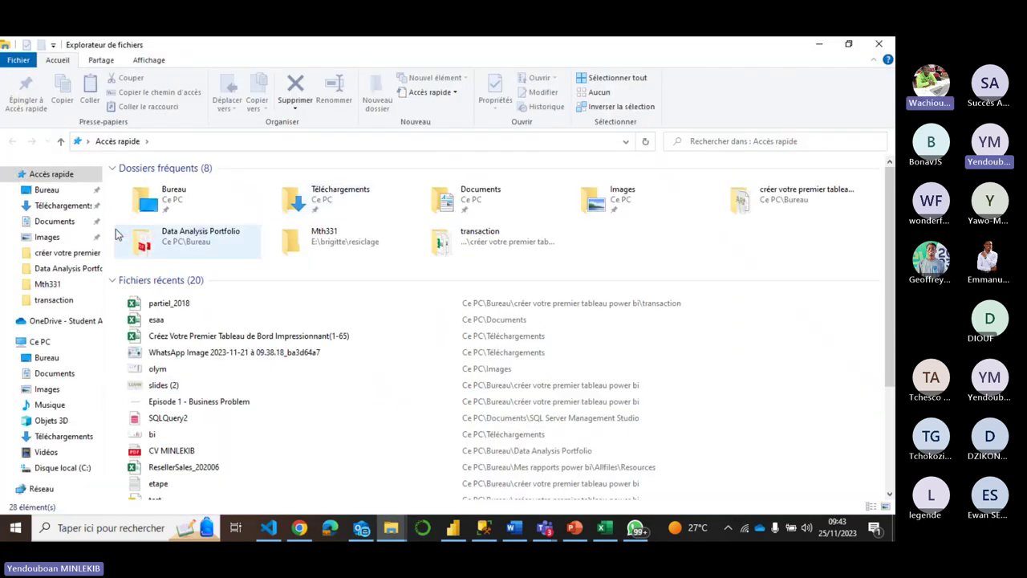
pyautogui.click(64, 345)
pyautogui.doubleClick(222, 293)
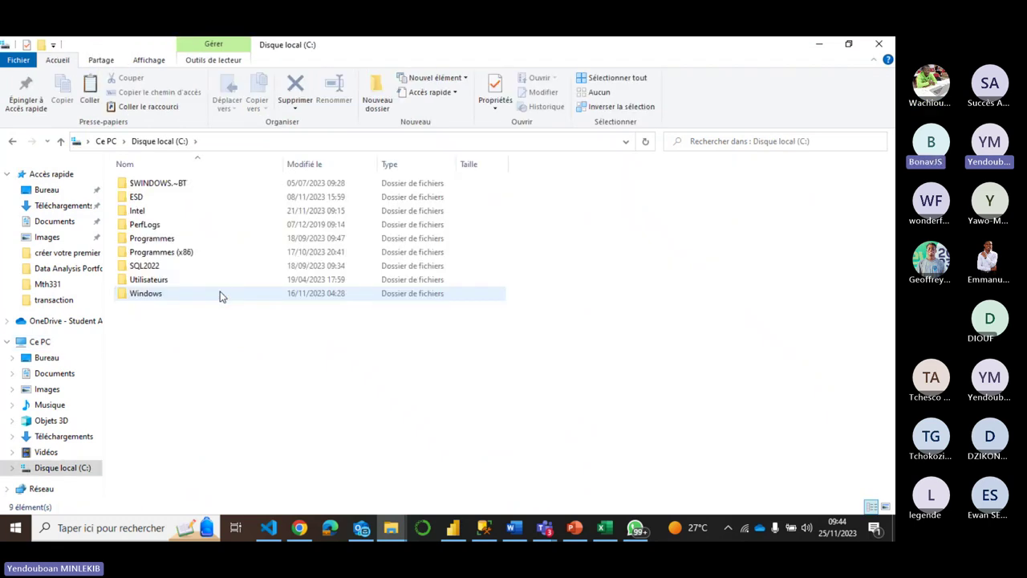
pyautogui.doubleClick(193, 238)
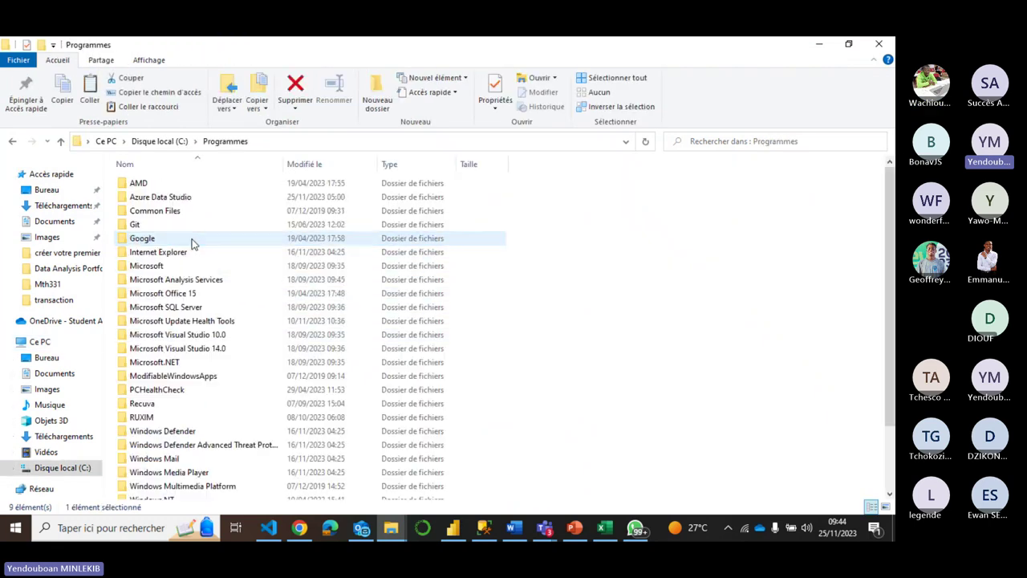
pyautogui.doubleClick(163, 309)
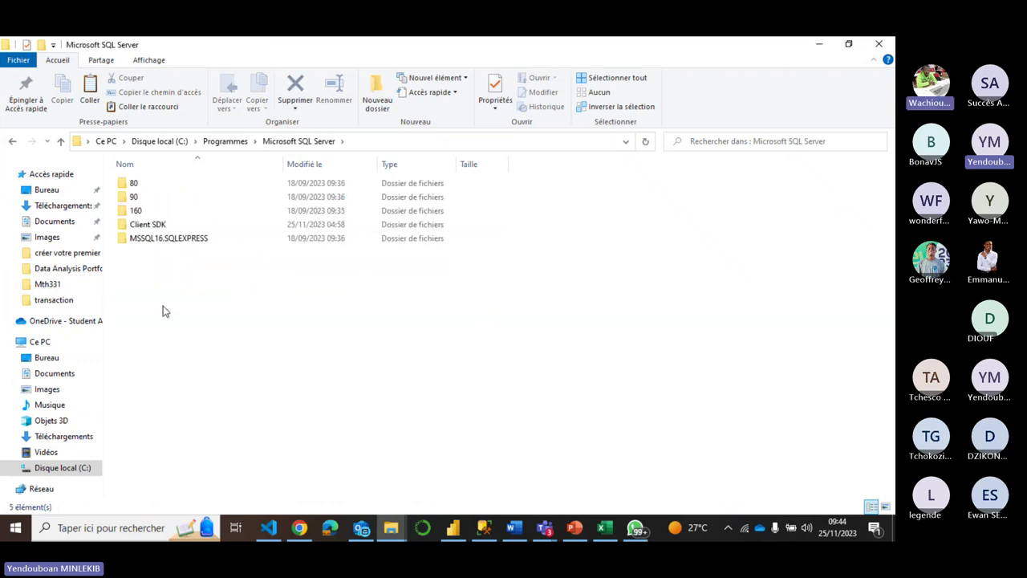
pyautogui.doubleClick(180, 238)
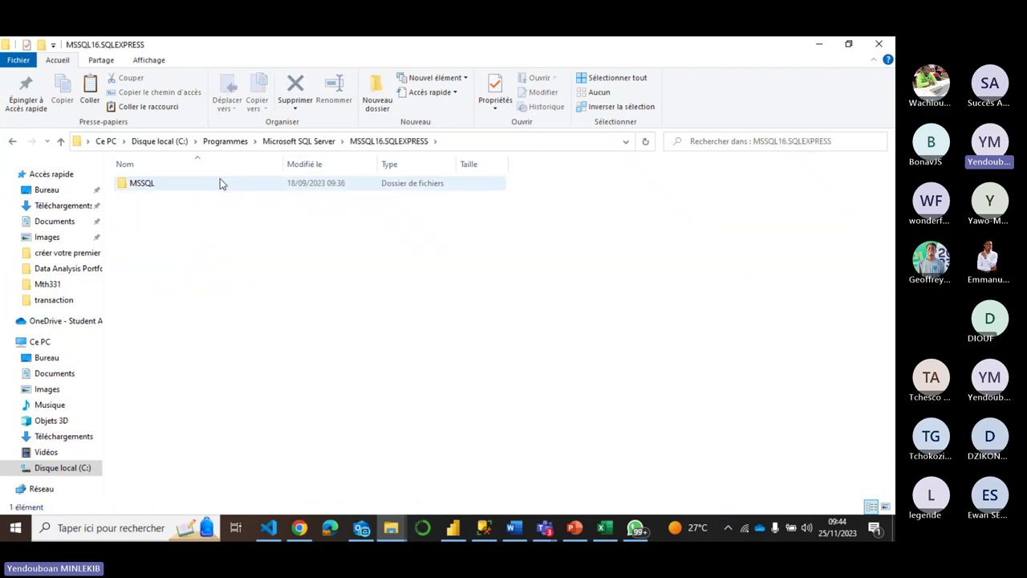
pyautogui.doubleClick(221, 184)
pyautogui.doubleClick(214, 184)
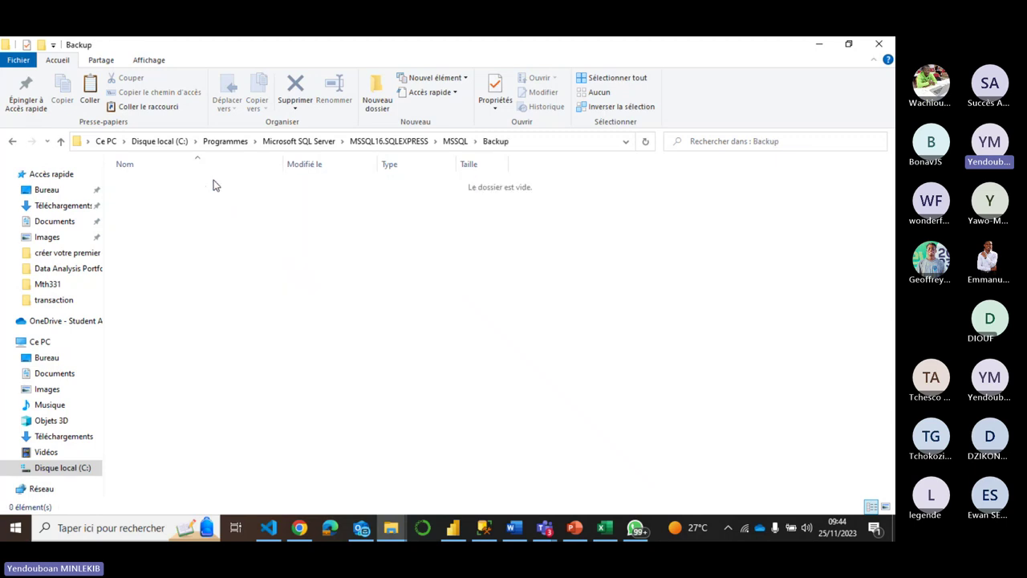
pyautogui.hotkey('ctrl', 'v')
pyautogui.click(188, 261)
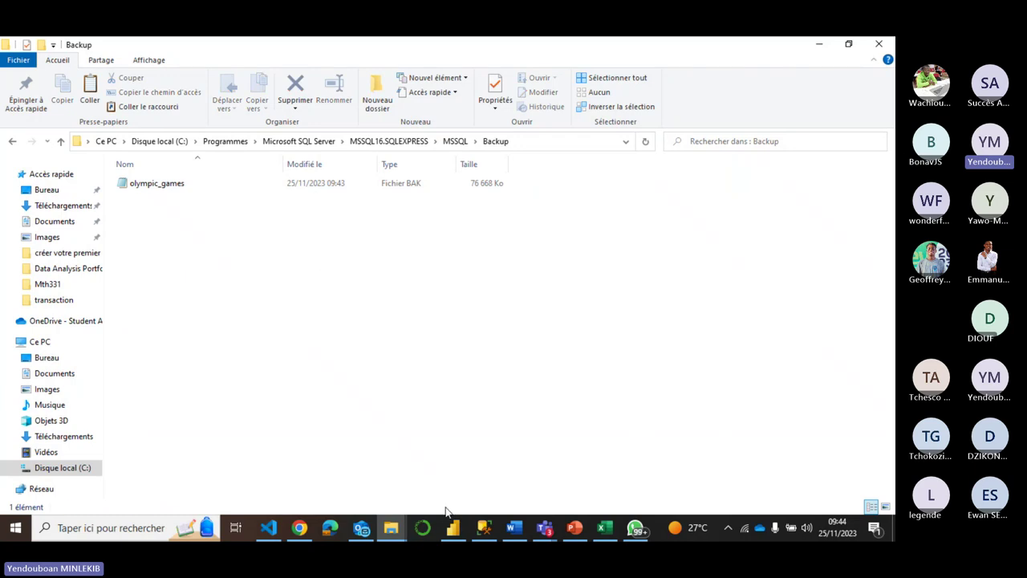
pyautogui.click(484, 527)
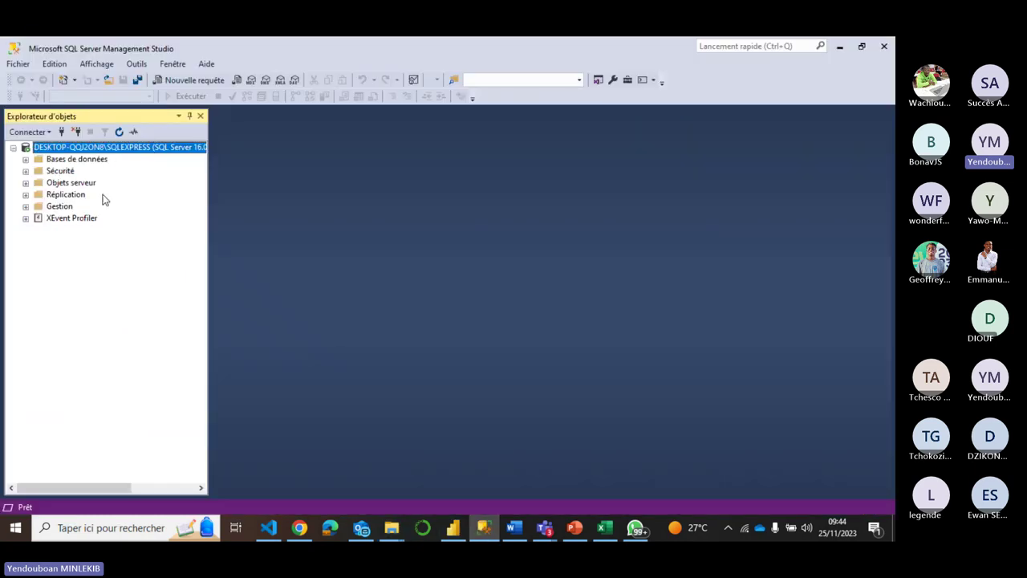
pyautogui.rightClick(61, 163)
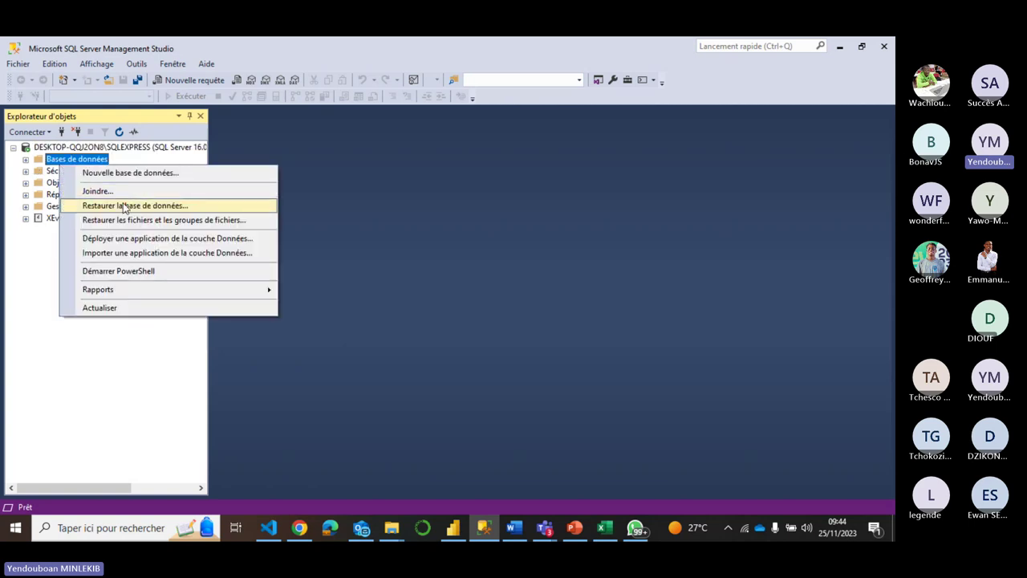
pyautogui.click(124, 206)
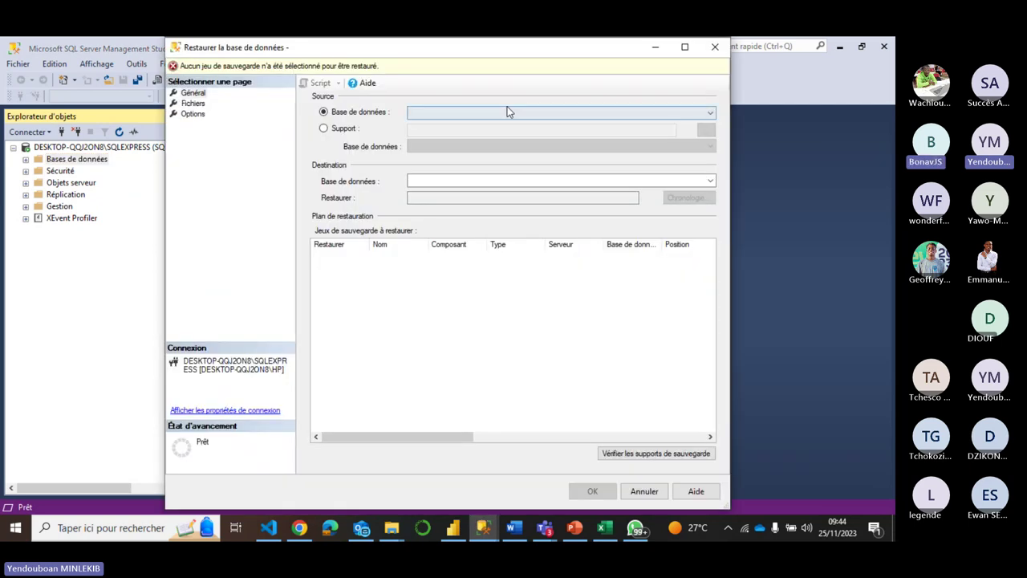
pyautogui.click(709, 112)
pyautogui.click(708, 116)
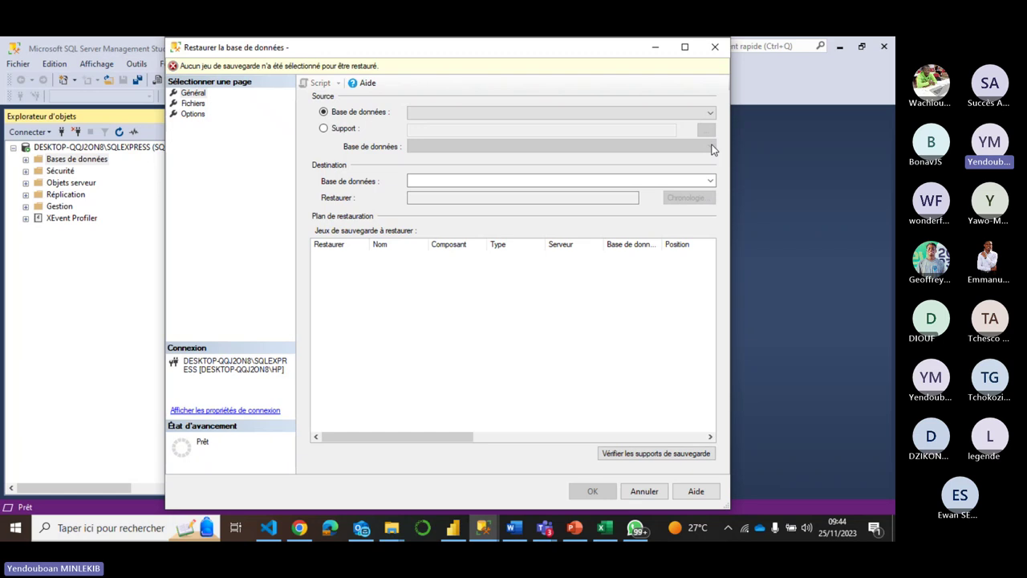
pyautogui.click(702, 180)
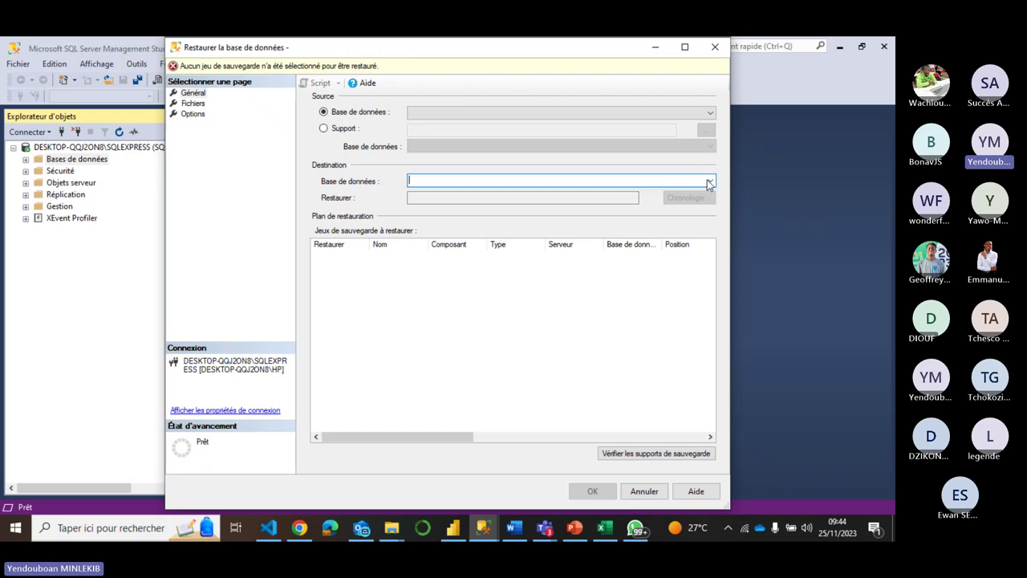
pyautogui.click(710, 180)
pyautogui.click(710, 180)
pyautogui.click(715, 46)
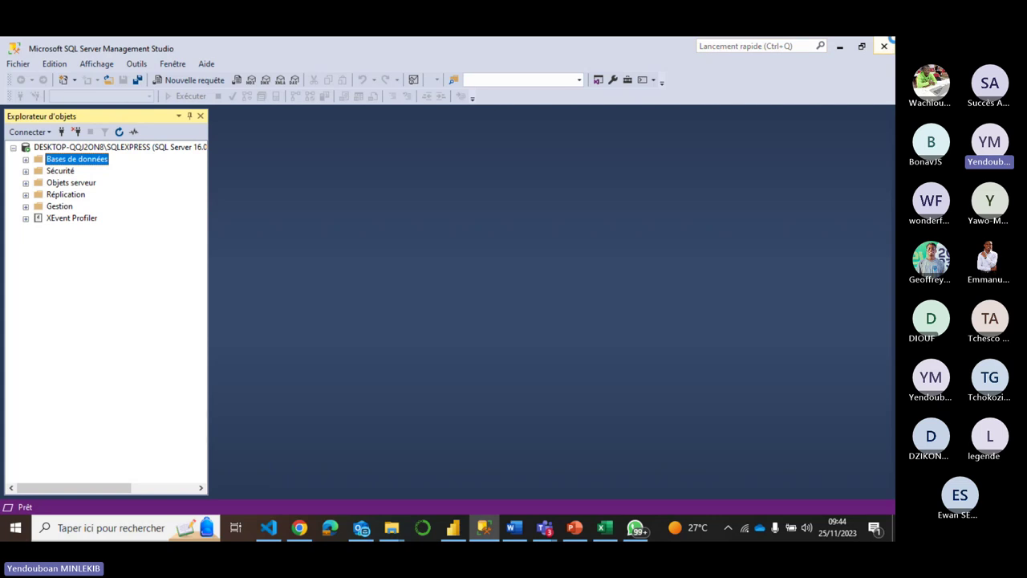
# Check in File Explorer that the MSSQL Backup folder holds the olympic_games backup file
pyautogui.hotkey('alt', 'Tab')
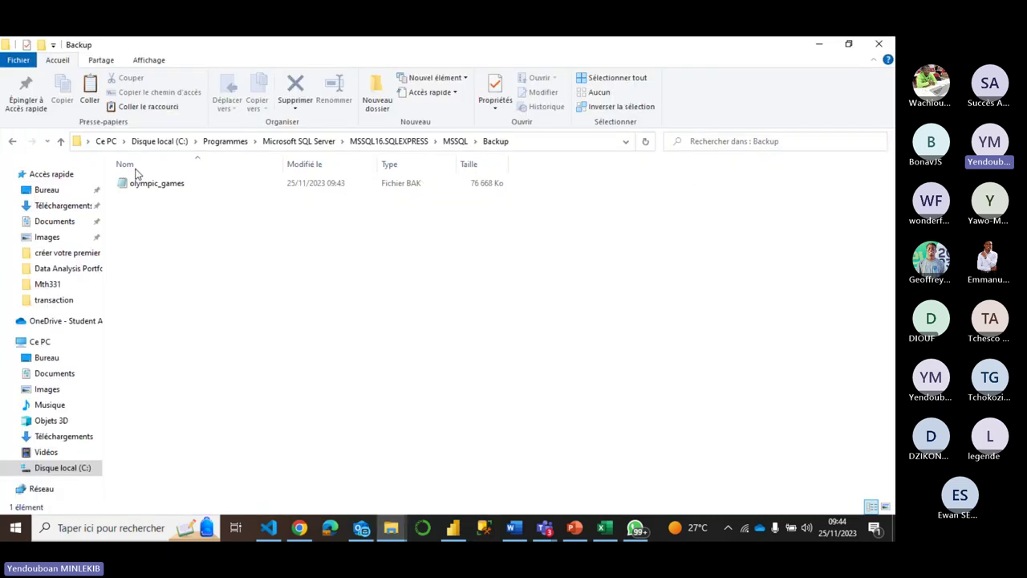
pyautogui.click(9, 143)
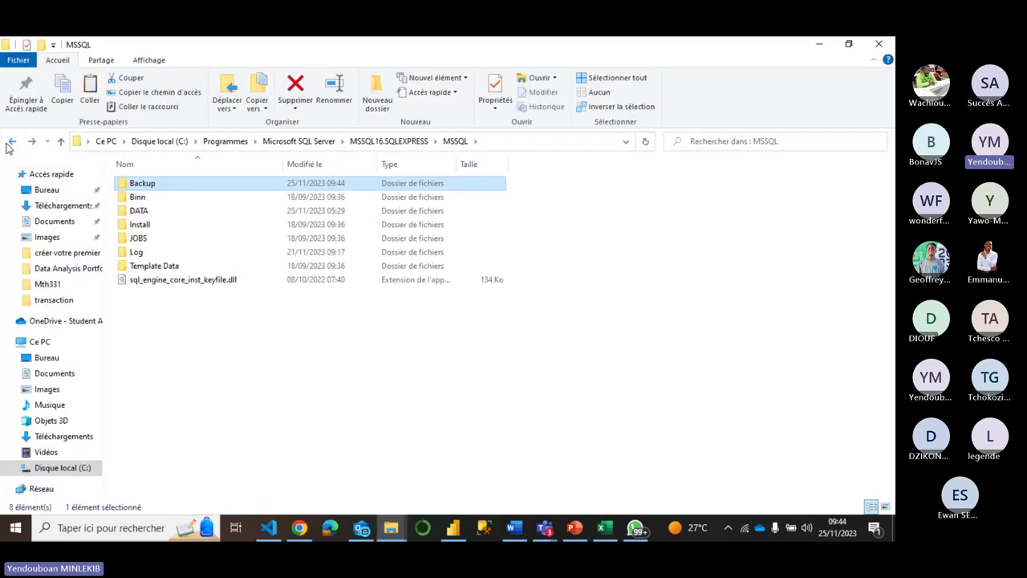
pyautogui.doubleClick(179, 185)
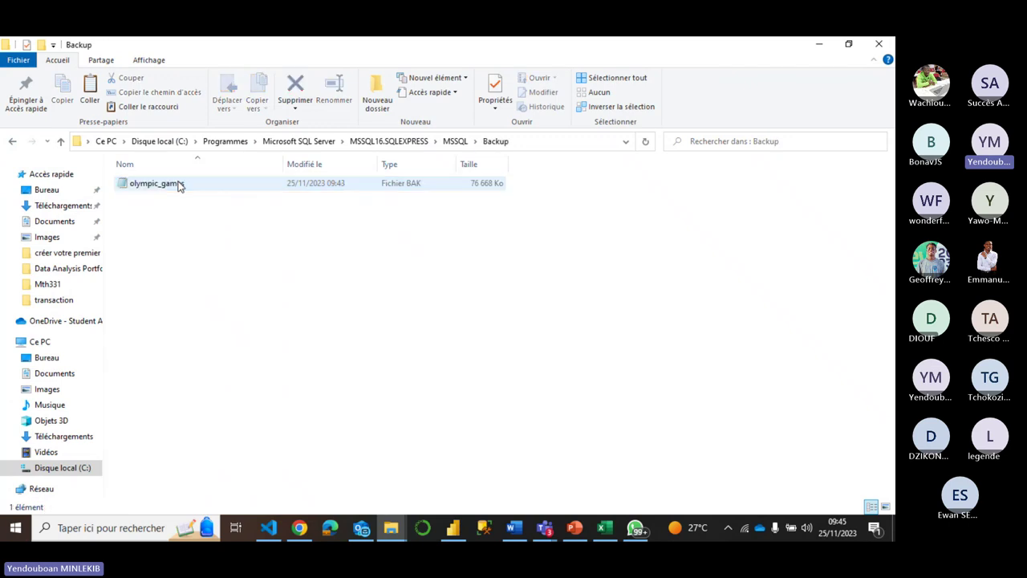
# Reopen SQL Server Management Studio, reconnect to the SQLEXPRESS database engine with Windows authentication, and check its existing databases
pyautogui.click(485, 529)
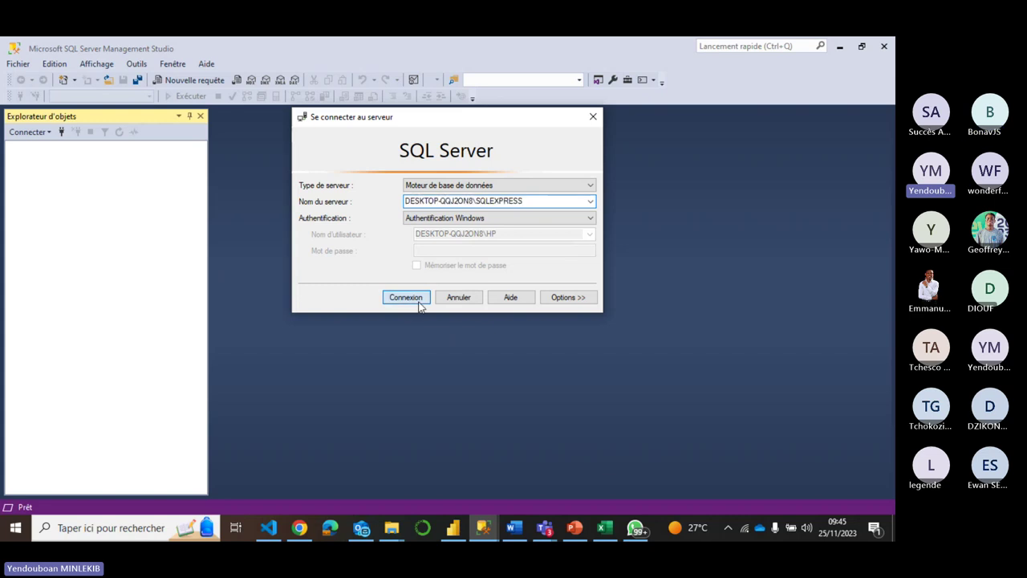
pyautogui.click(418, 302)
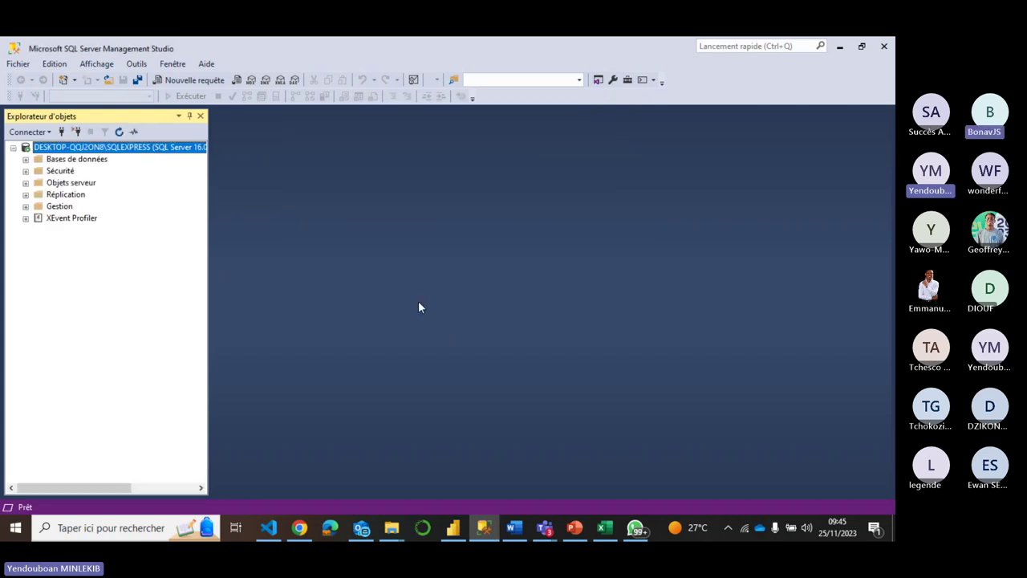
pyautogui.click(26, 160)
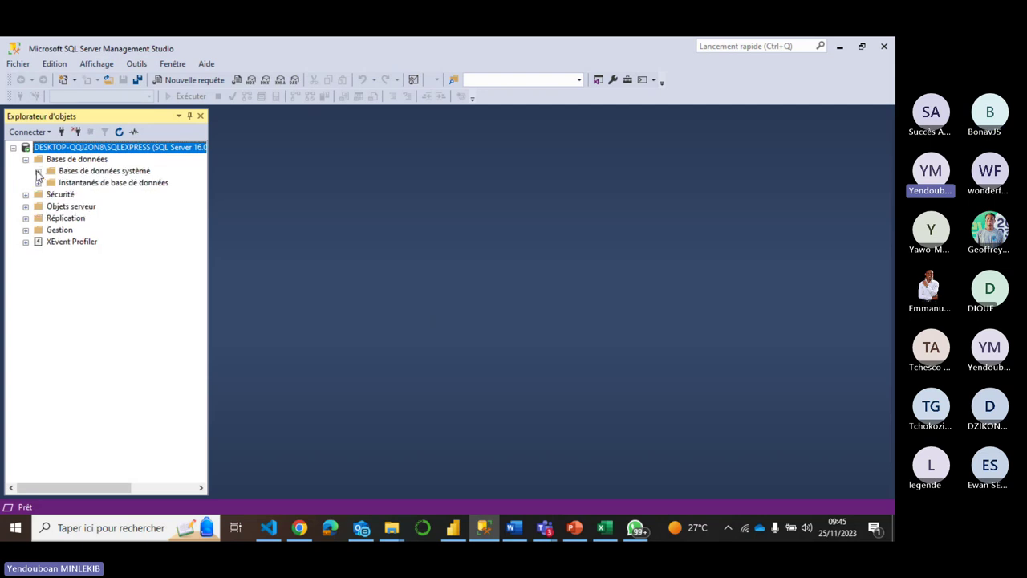
pyautogui.click(25, 159)
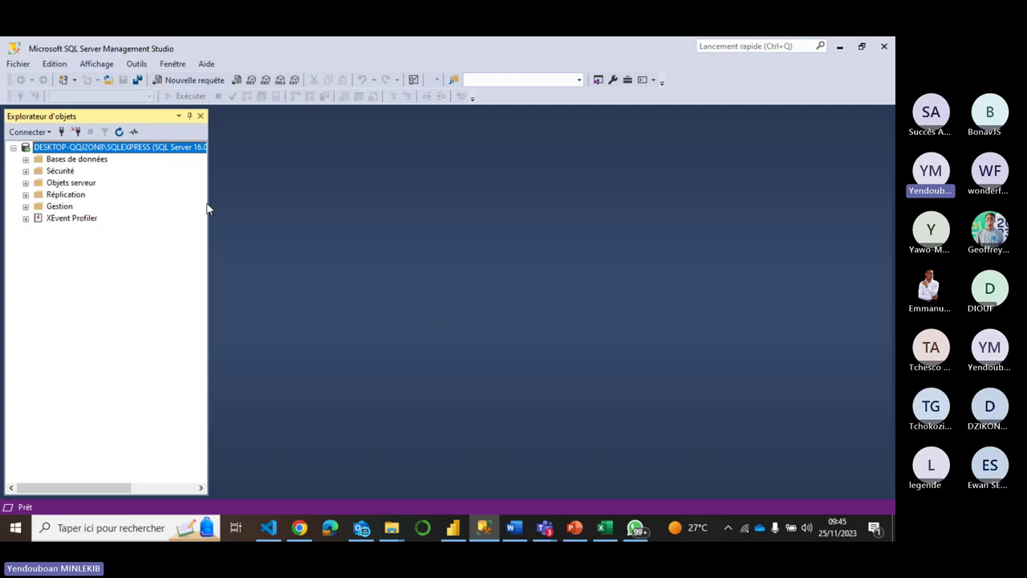
# Start a database restore from the Databases folder and check the available source and destination databases
pyautogui.rightClick(91, 159)
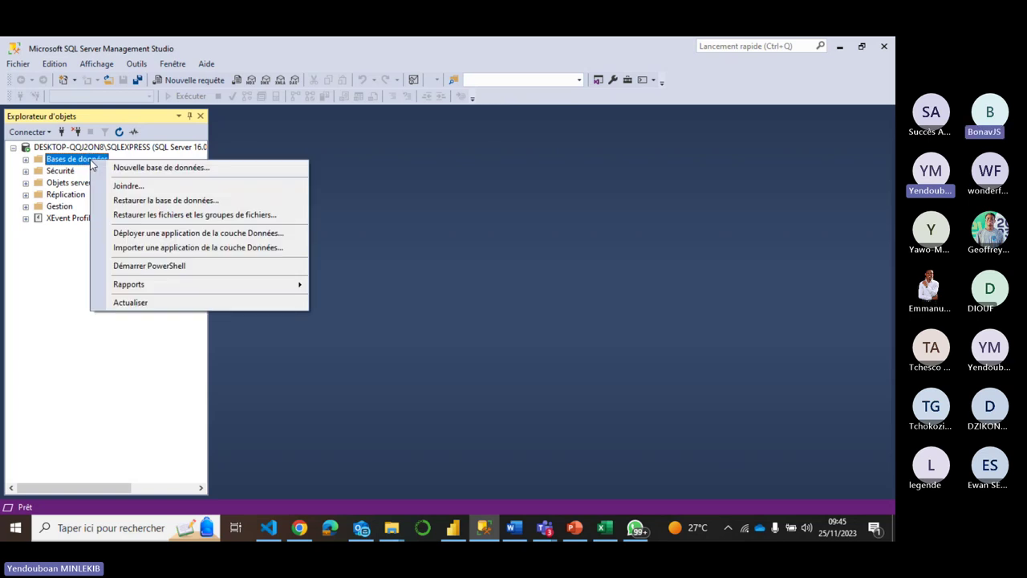
pyautogui.click(181, 207)
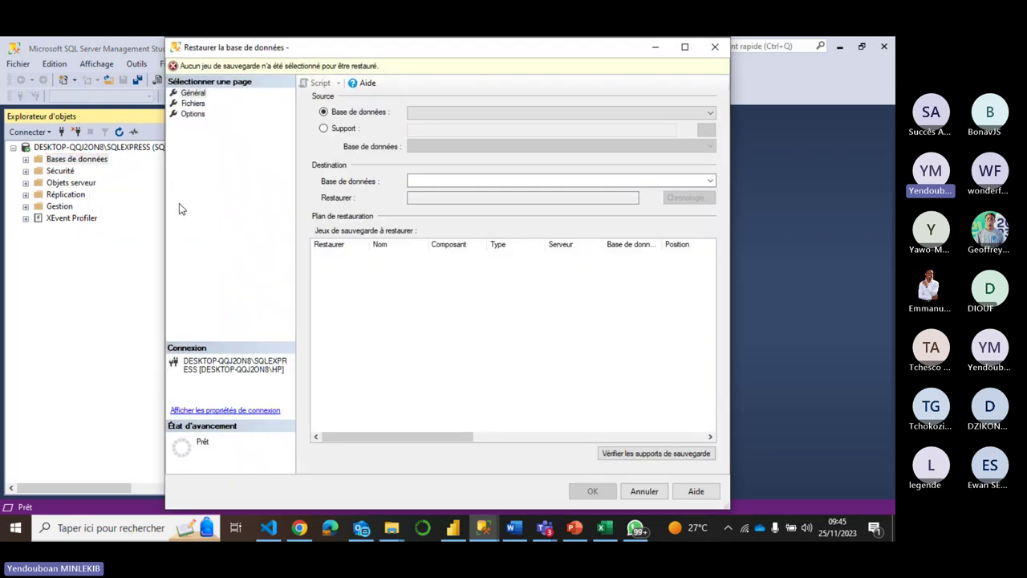
pyautogui.click(710, 113)
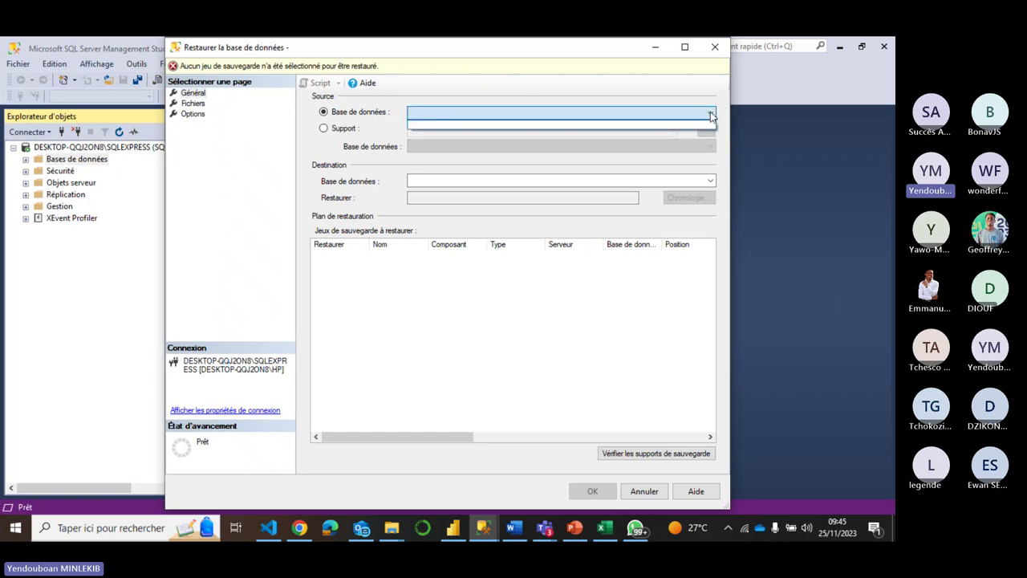
pyautogui.click(710, 113)
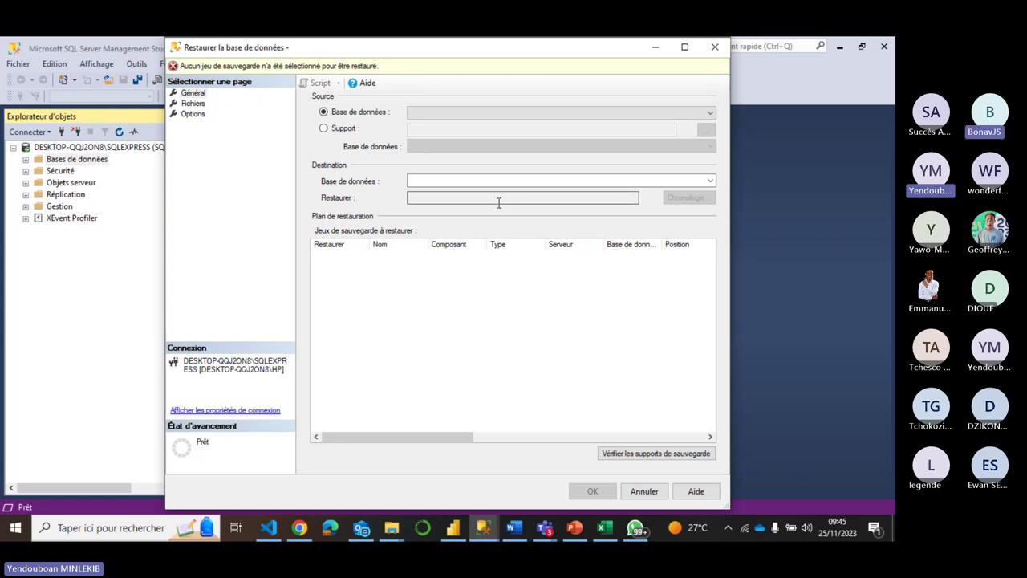
pyautogui.click(625, 181)
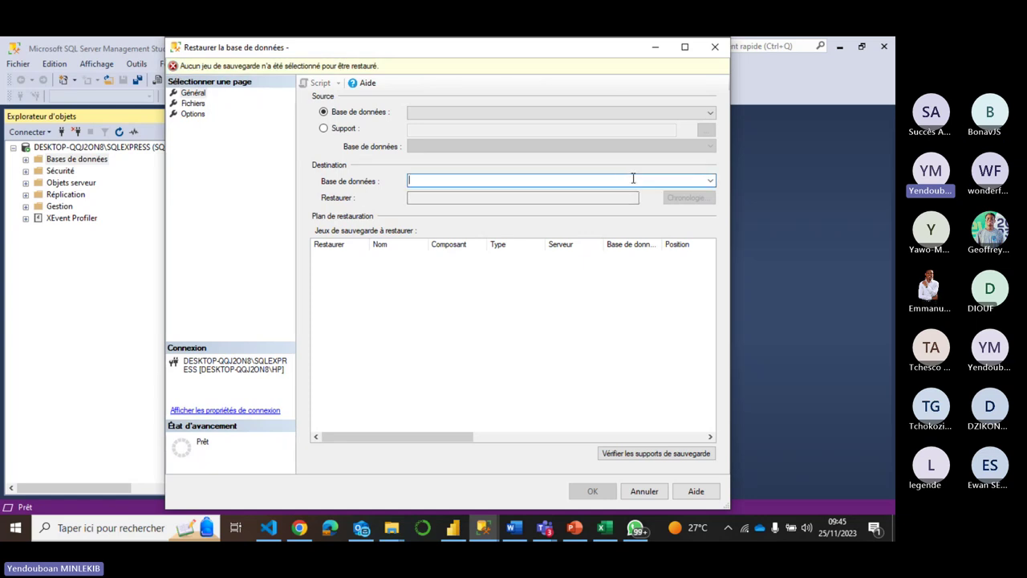
pyautogui.click(713, 181)
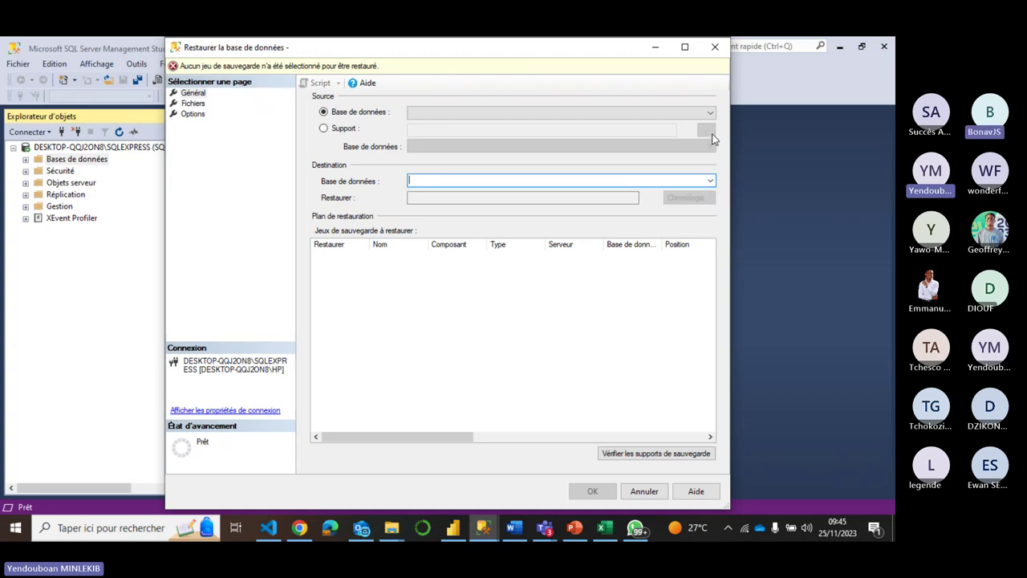
# Add olympic_games.bak from the MSSQL Backup folder as the backup device and restore the olympic_games database from it
pyautogui.click(705, 130)
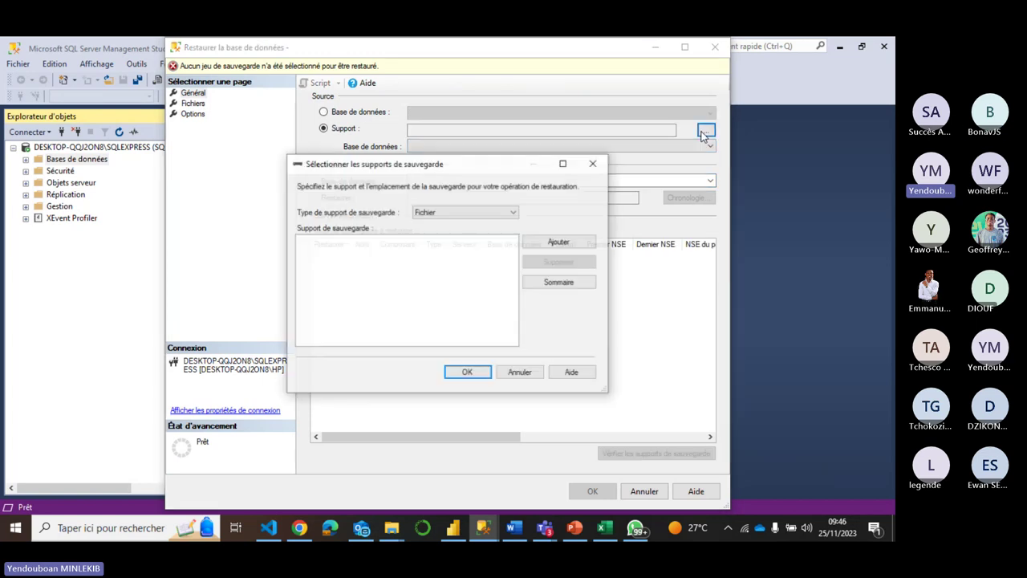
pyautogui.click(553, 244)
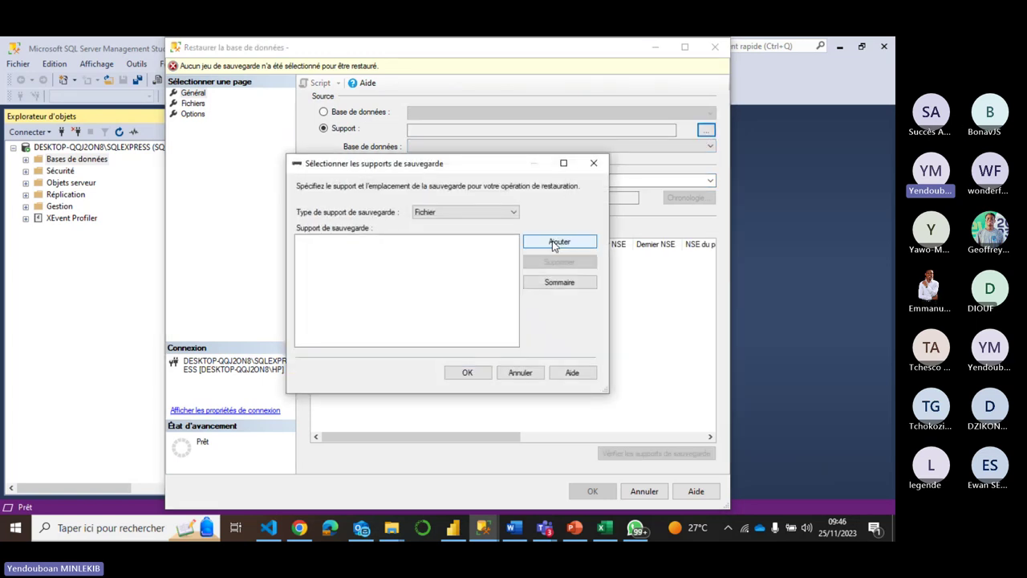
pyautogui.click(454, 172)
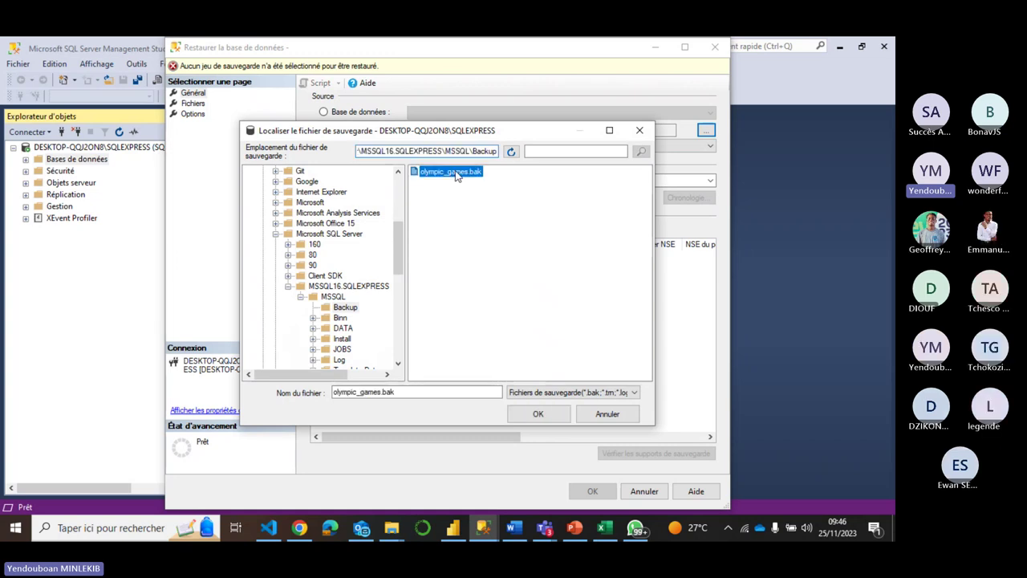
pyautogui.click(549, 417)
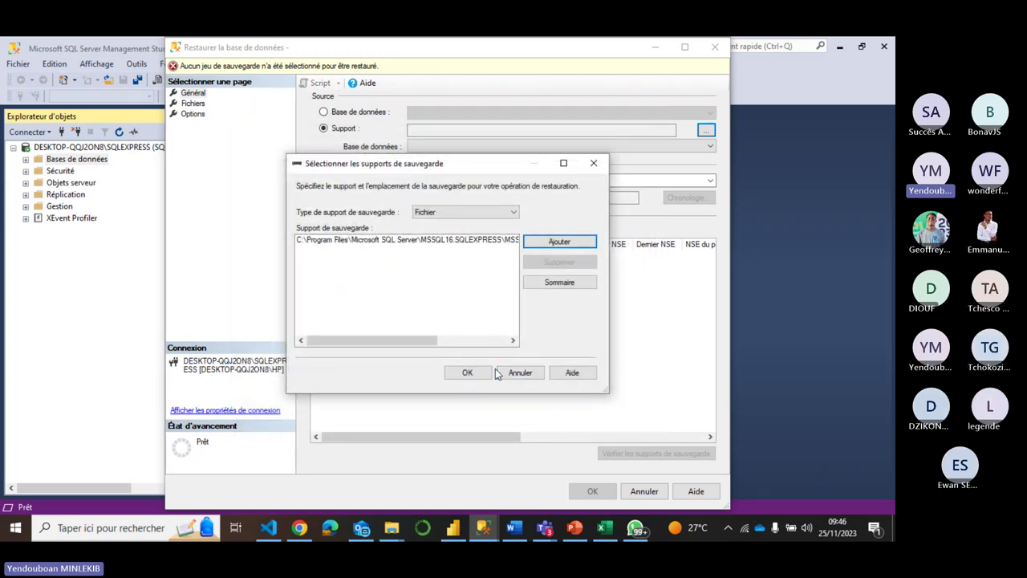
pyautogui.click(479, 373)
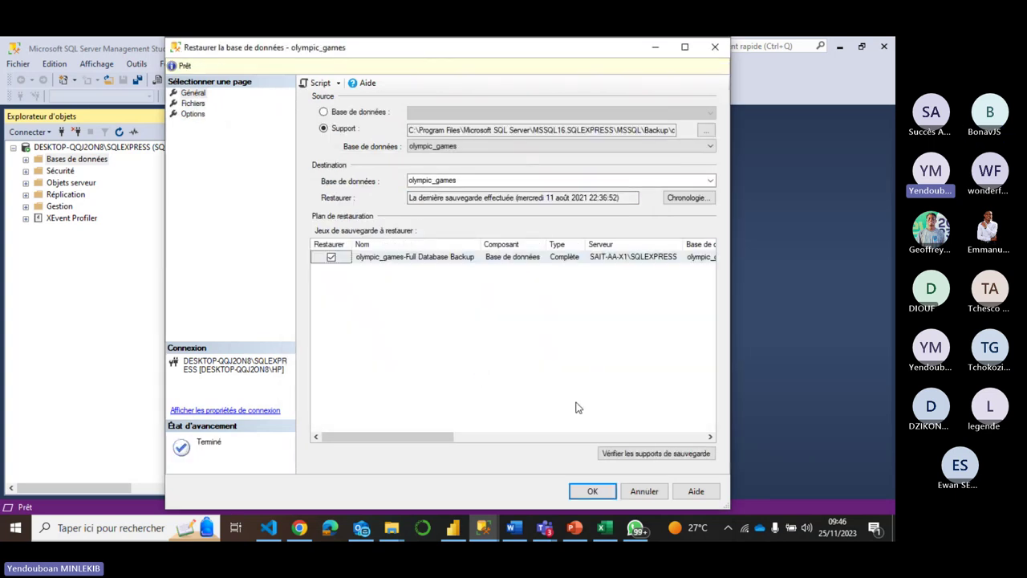
pyautogui.click(579, 496)
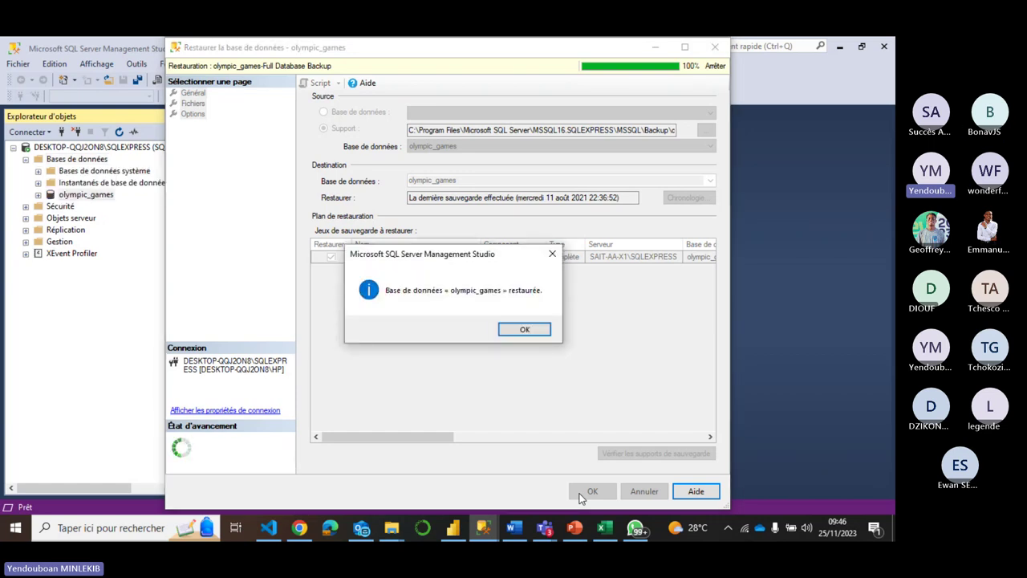
pyautogui.click(524, 329)
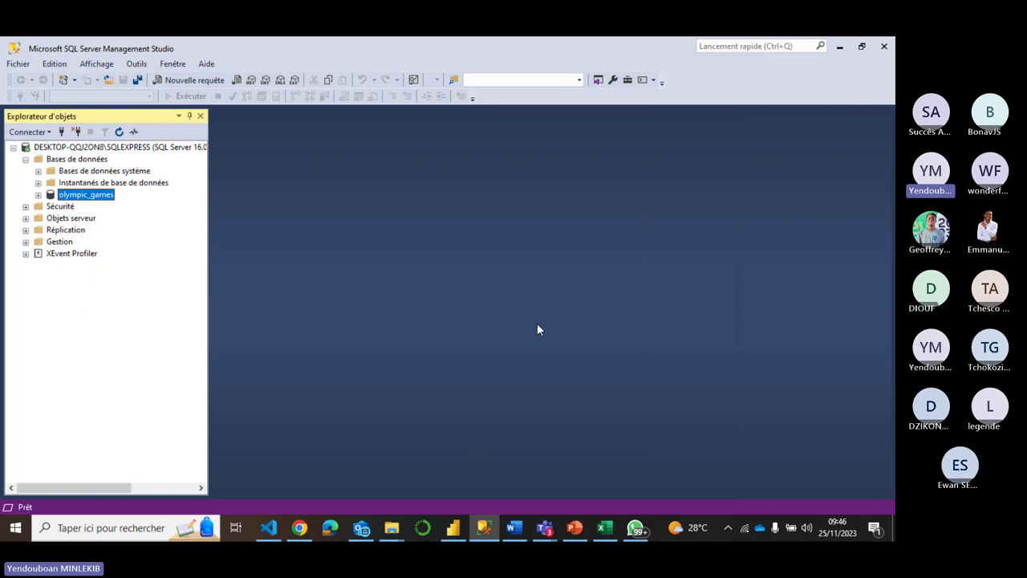
# Expand the tables and views of the olympic_games database and select the top 1000 rows of dbo.athletes_event_results
pyautogui.doubleClick(70, 195)
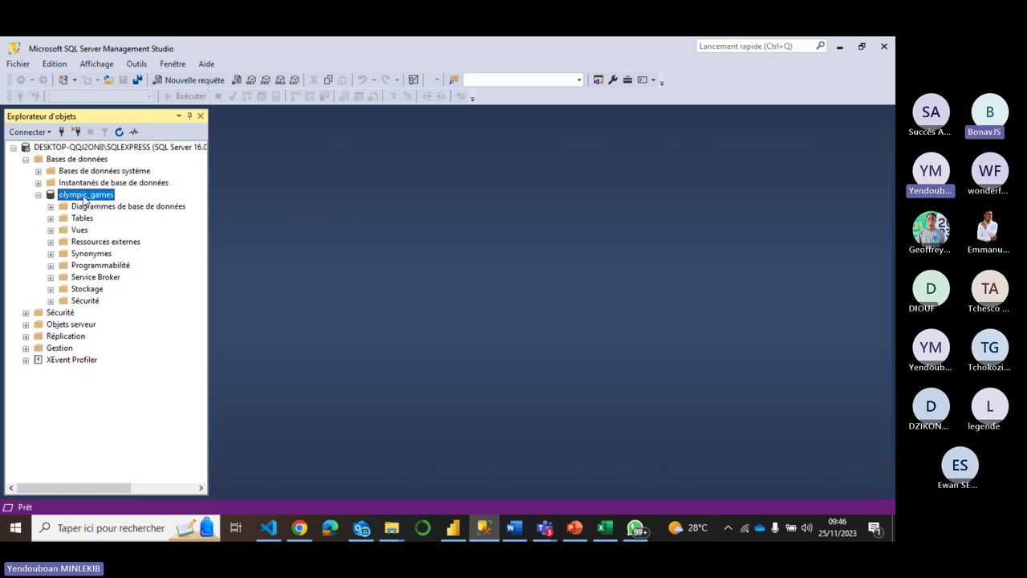
pyautogui.click(52, 230)
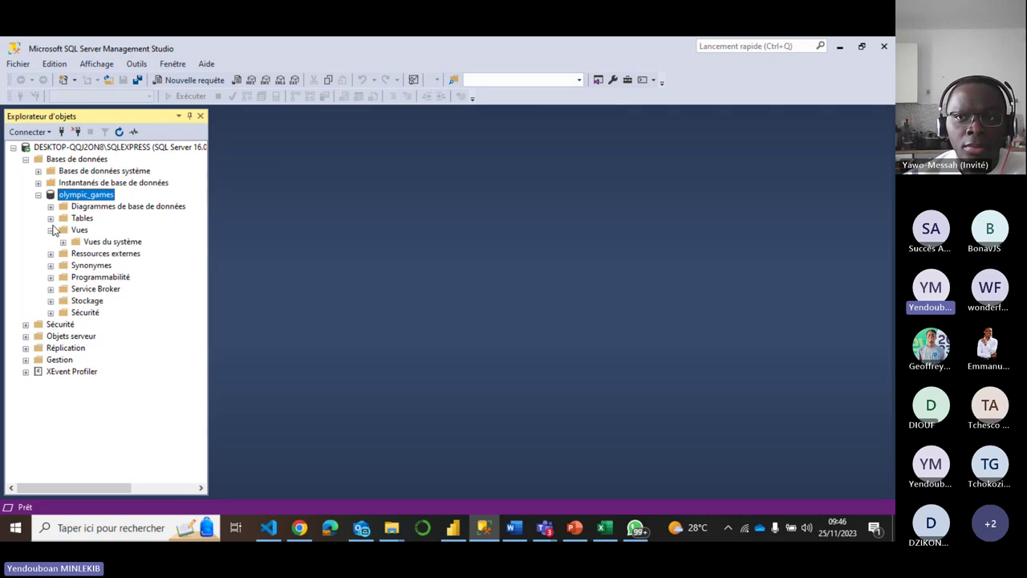
pyautogui.click(50, 219)
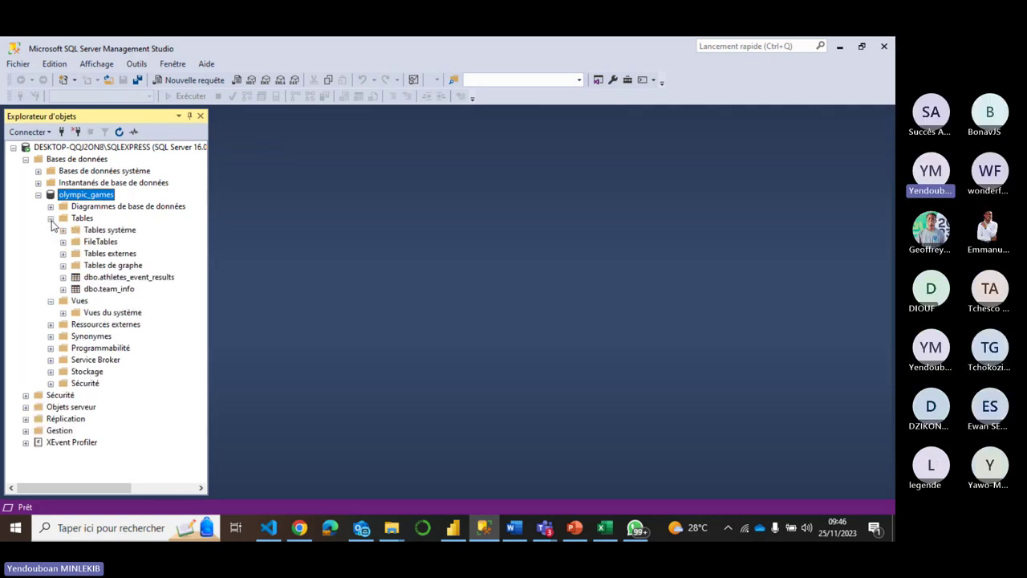
pyautogui.click(125, 278)
pyautogui.rightClick(125, 279)
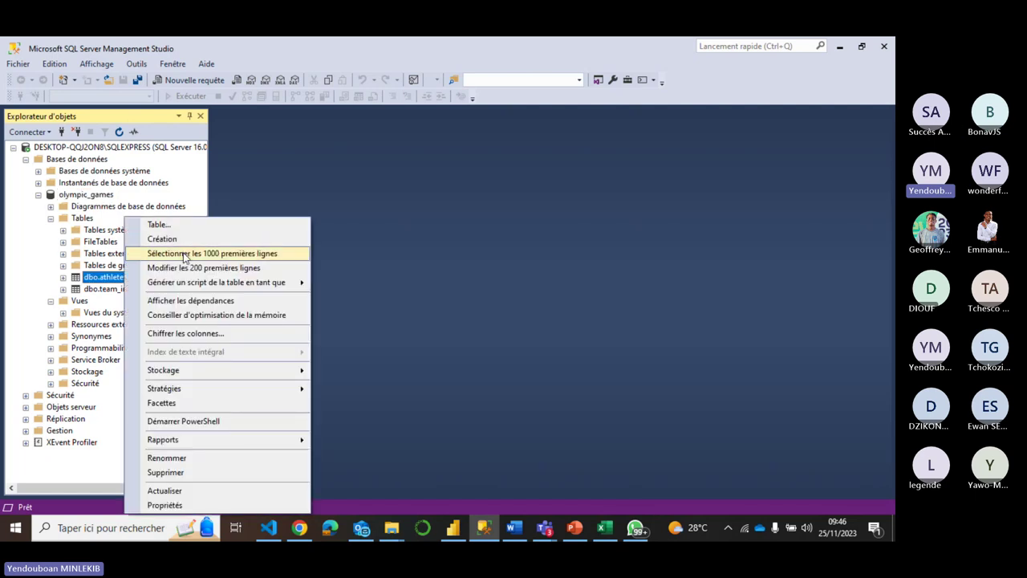
pyautogui.click(212, 254)
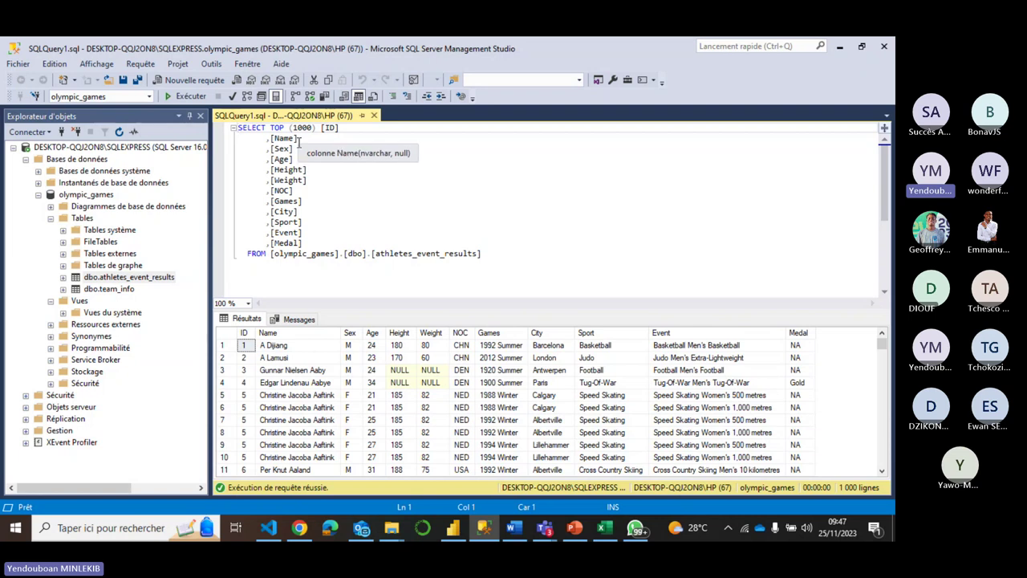
# Remove TOP (1000) from the SELECT statement on athletes_event_results so that it begins with SELECT [ID]
pyautogui.moveTo(297, 139); pyautogui.dragTo(274, 140)
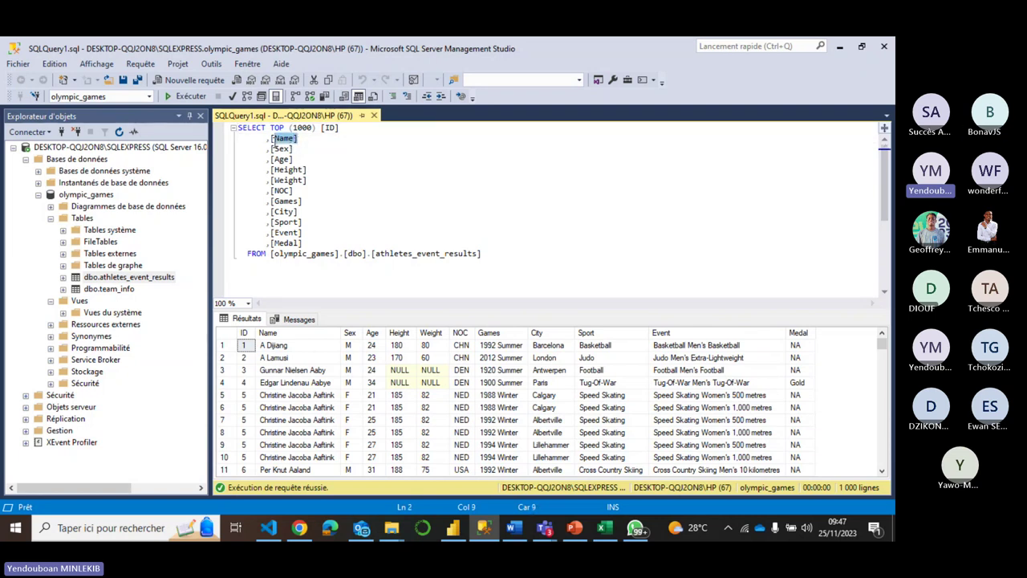
pyautogui.click(320, 128)
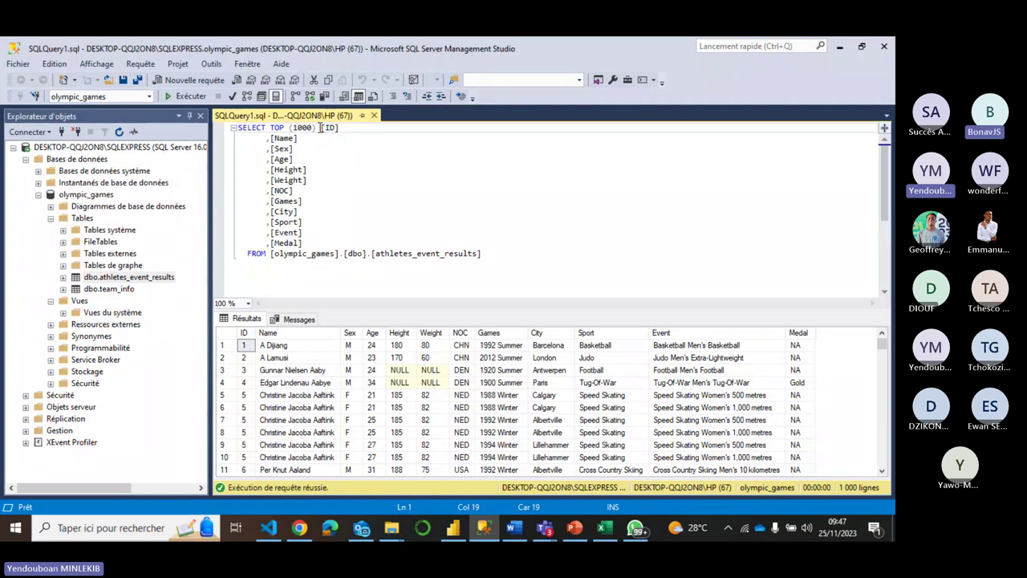
pyautogui.press('BackSpace')
pyautogui.press('BackSpace')
pyautogui.press('BackSpace')
pyautogui.press('BackSpace')
pyautogui.press('BackSpace')
pyautogui.press('BackSpace')
pyautogui.press('BackSpace')
pyautogui.press('BackSpace')
pyautogui.press('BackSpace')
pyautogui.press('BackSpace')
pyautogui.press('BackSpace')
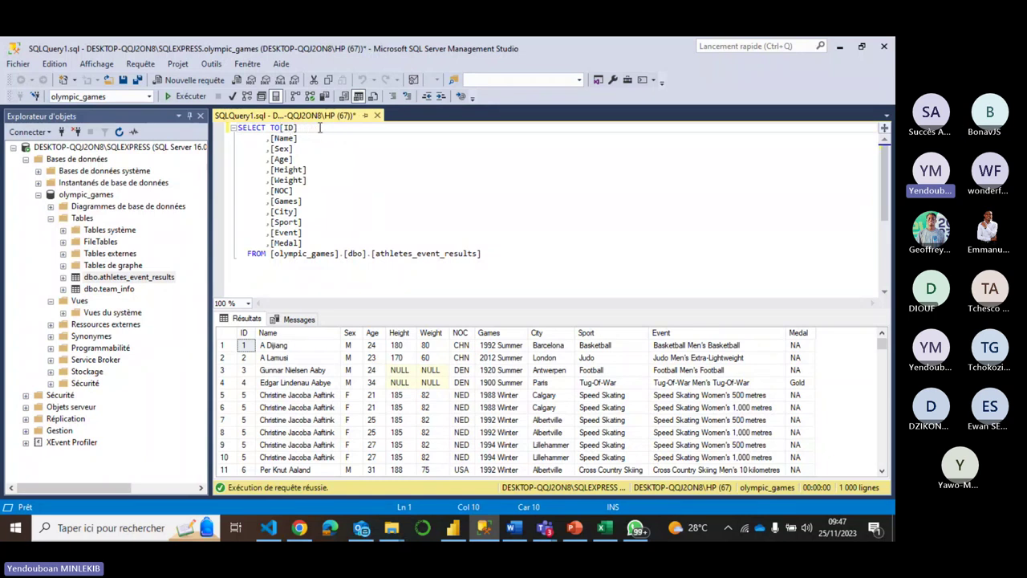
pyautogui.press('End')
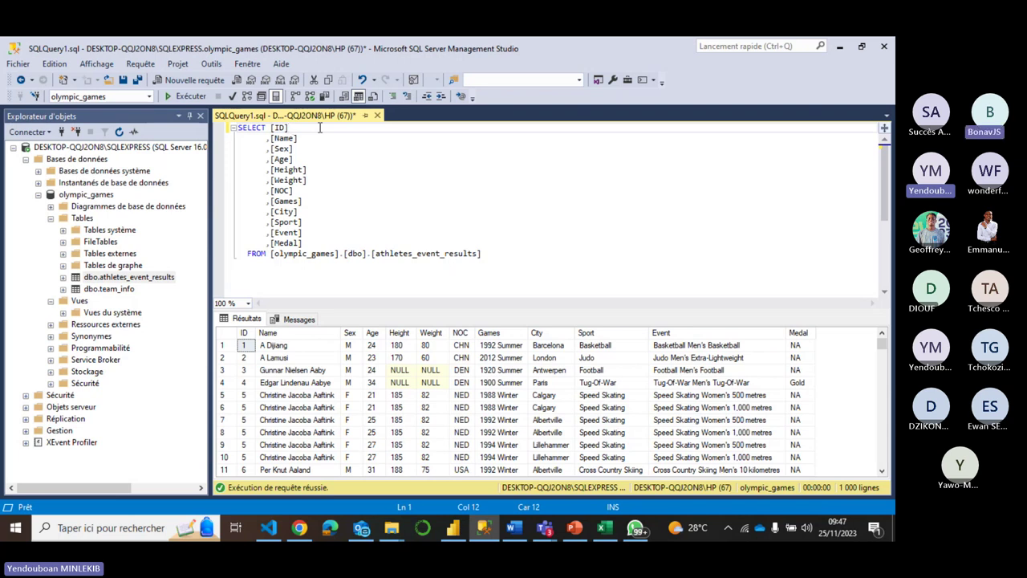
# Examine the query's columns from Name to Medal and compare them with the result rows, including the first Medal values
pyautogui.click(317, 138)
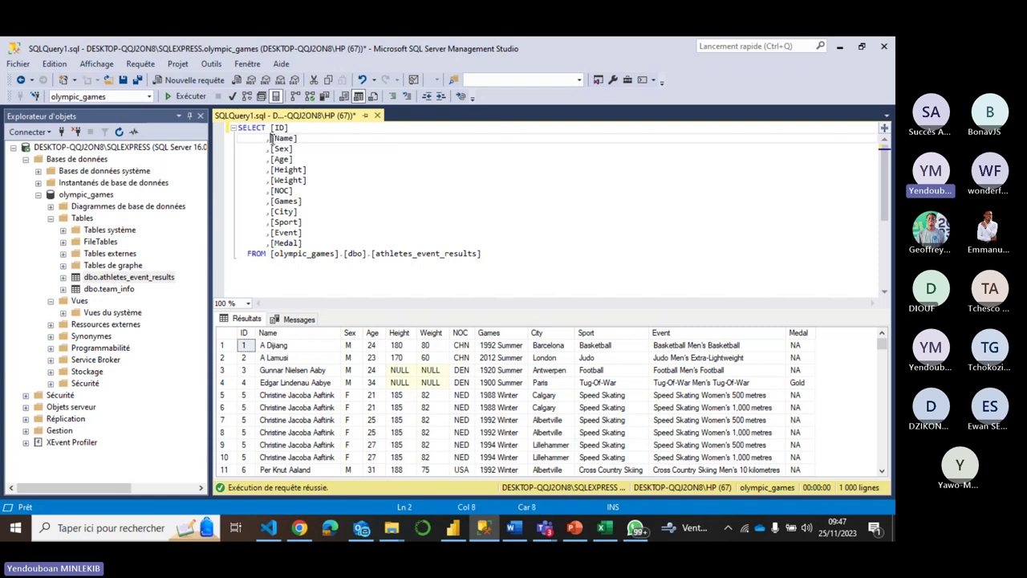
pyautogui.click(280, 149)
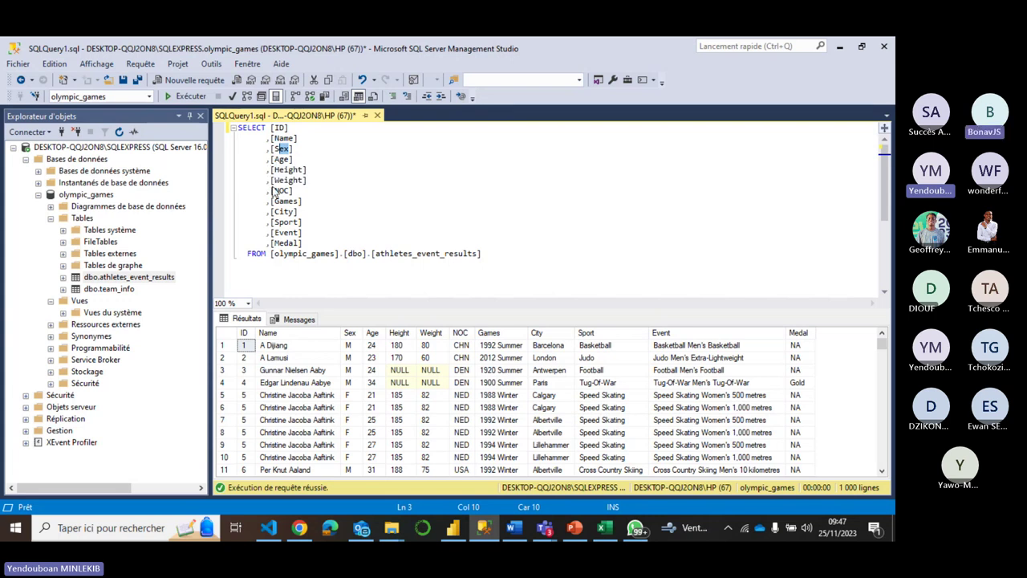
pyautogui.click(299, 191)
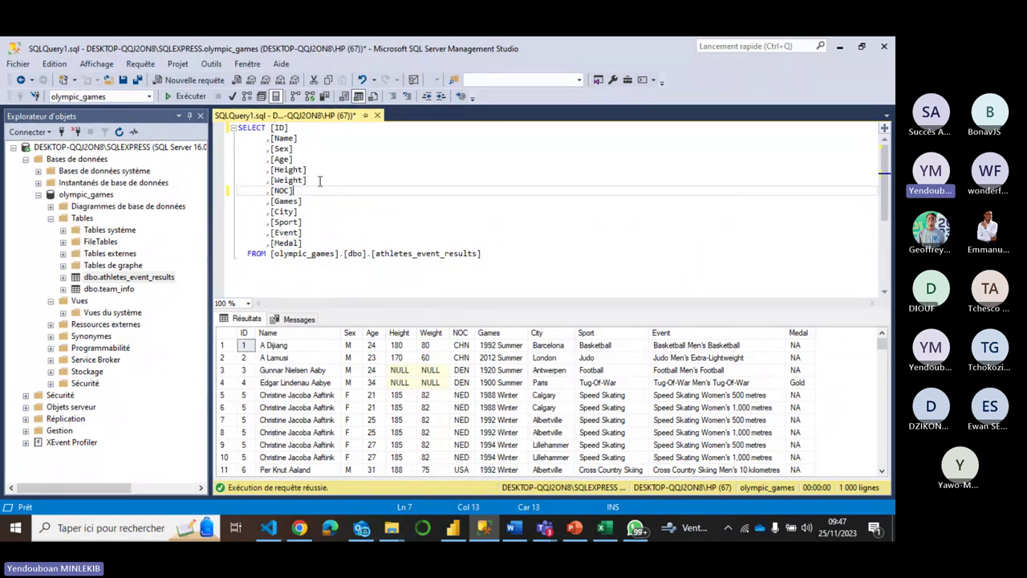
pyautogui.click(303, 201)
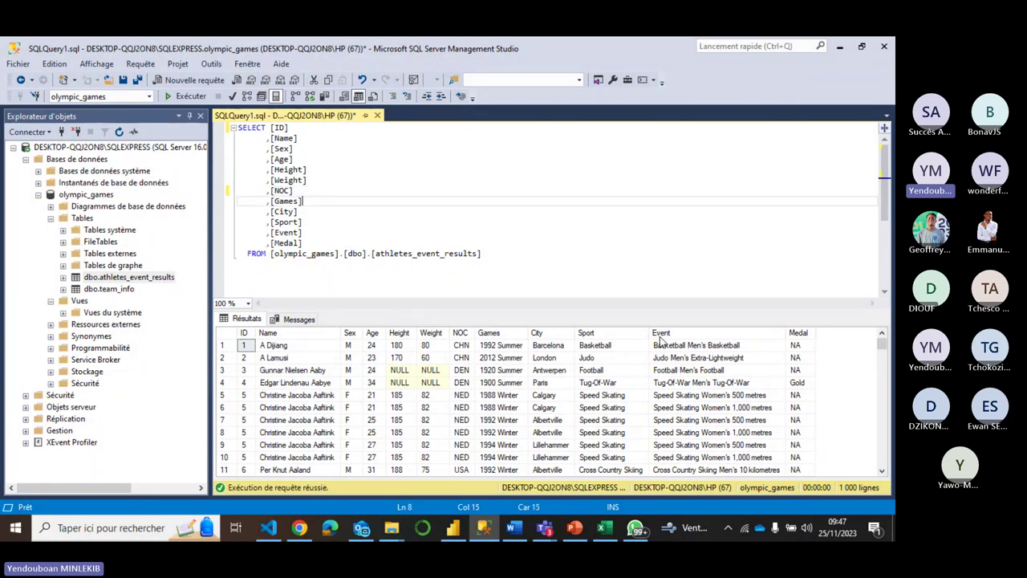
pyautogui.click(305, 221)
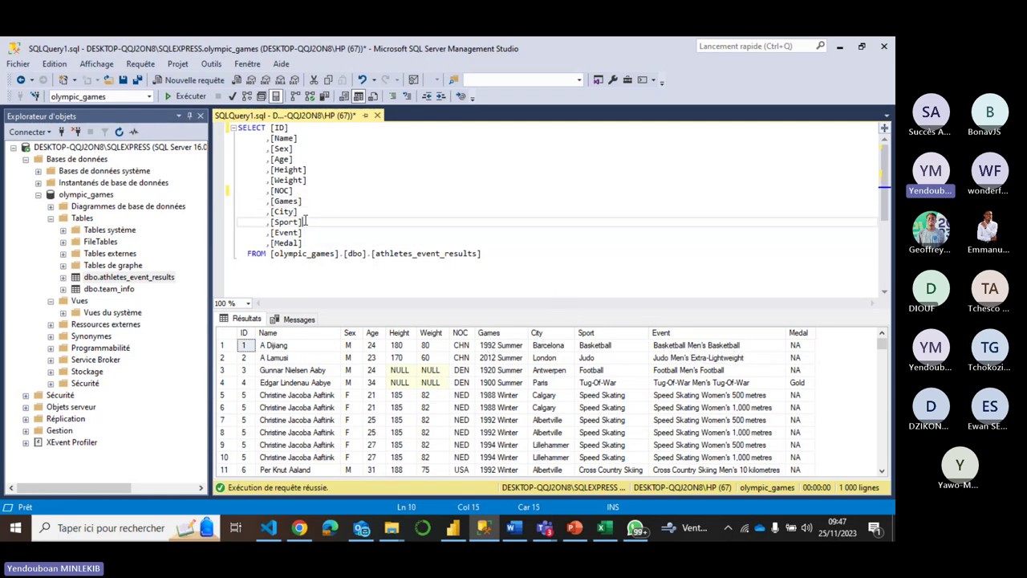
pyautogui.click(305, 232)
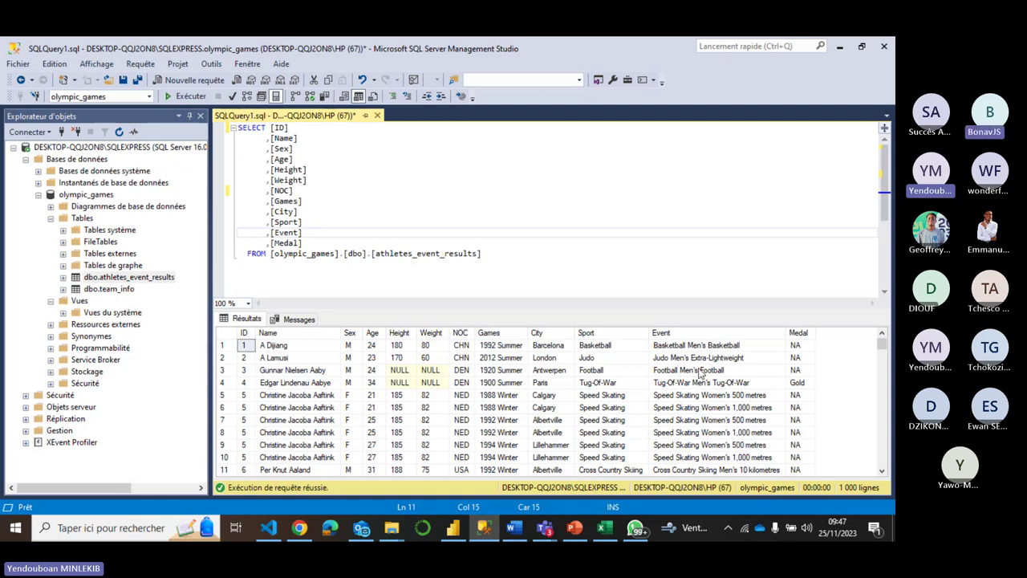
pyautogui.click(350, 241)
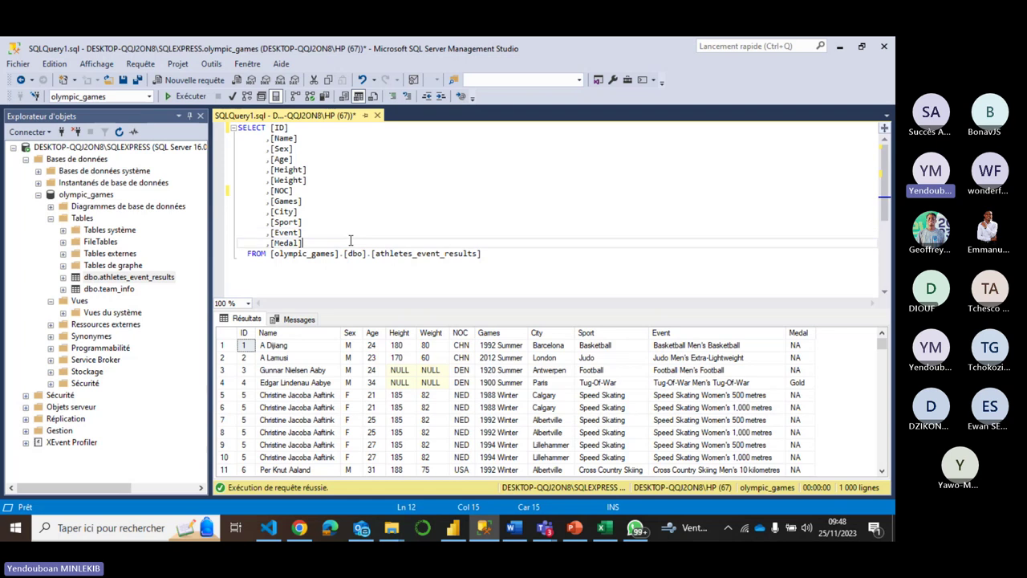
pyautogui.click(795, 346)
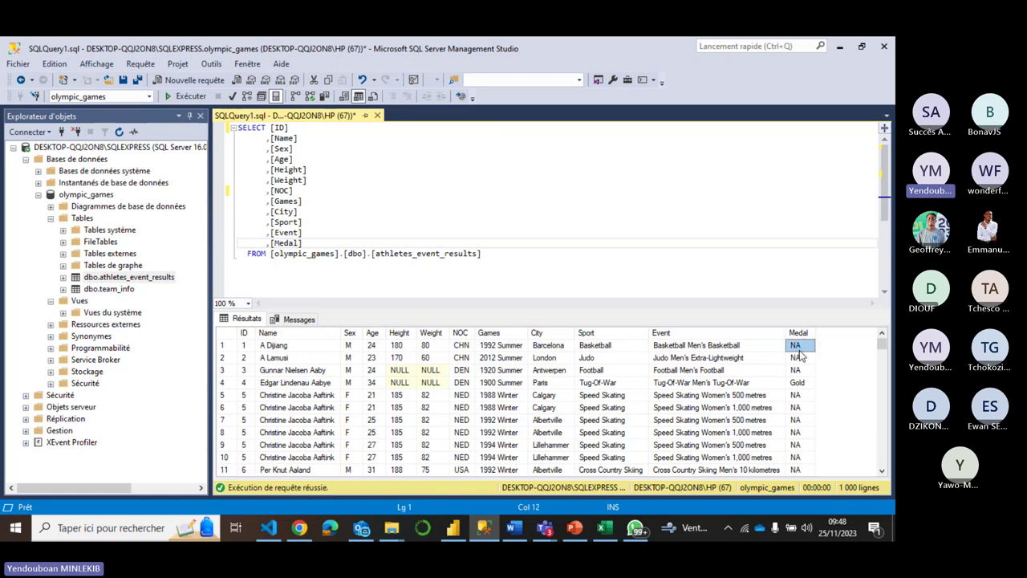
pyautogui.click(800, 361)
pyautogui.click(796, 373)
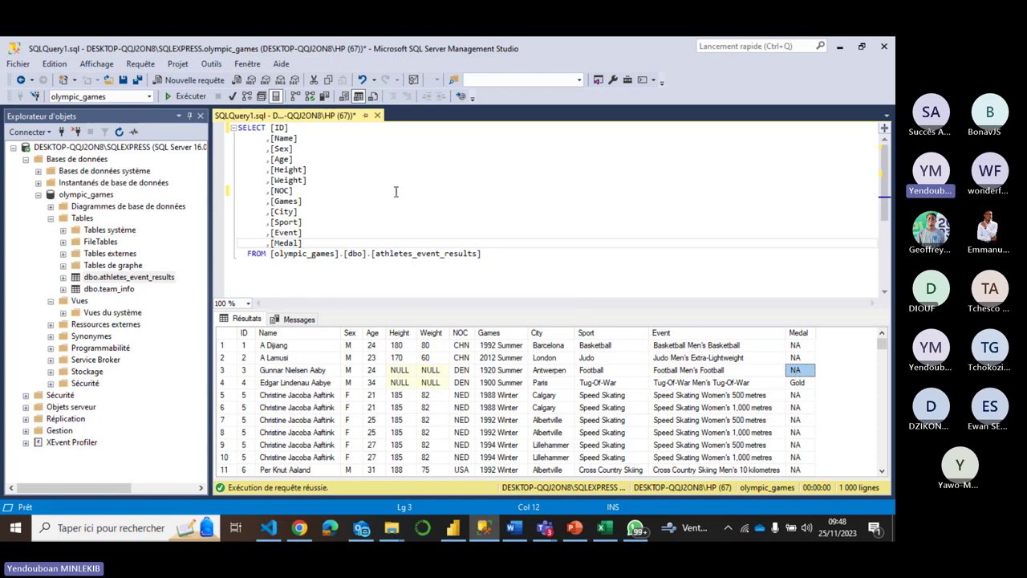
pyautogui.click(396, 191)
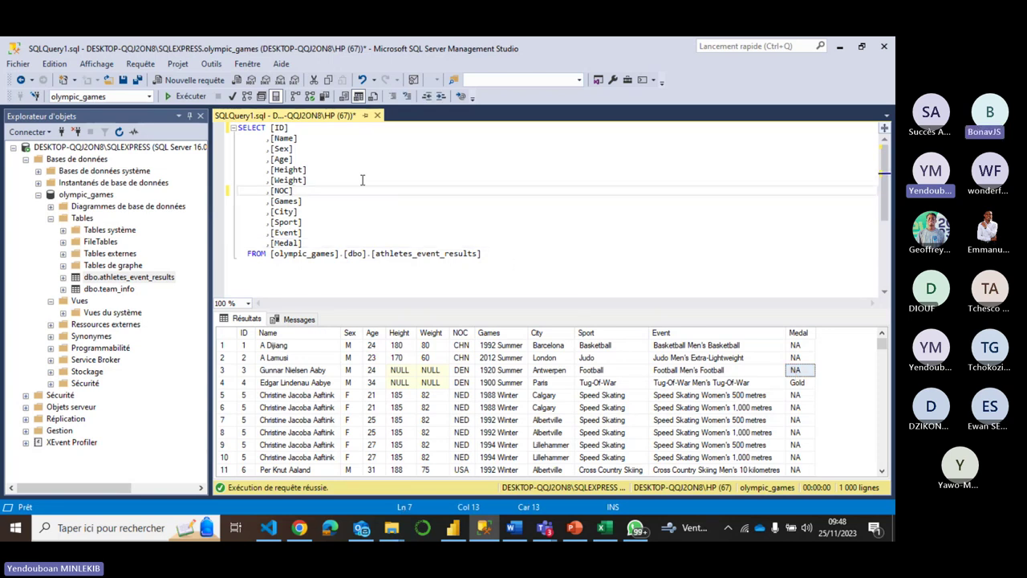
# Switch to PowerPoint, review the "Problématiques business" slide, and return to the query in SQL Server Management Studio
pyautogui.click(571, 529)
pyautogui.click(46, 266)
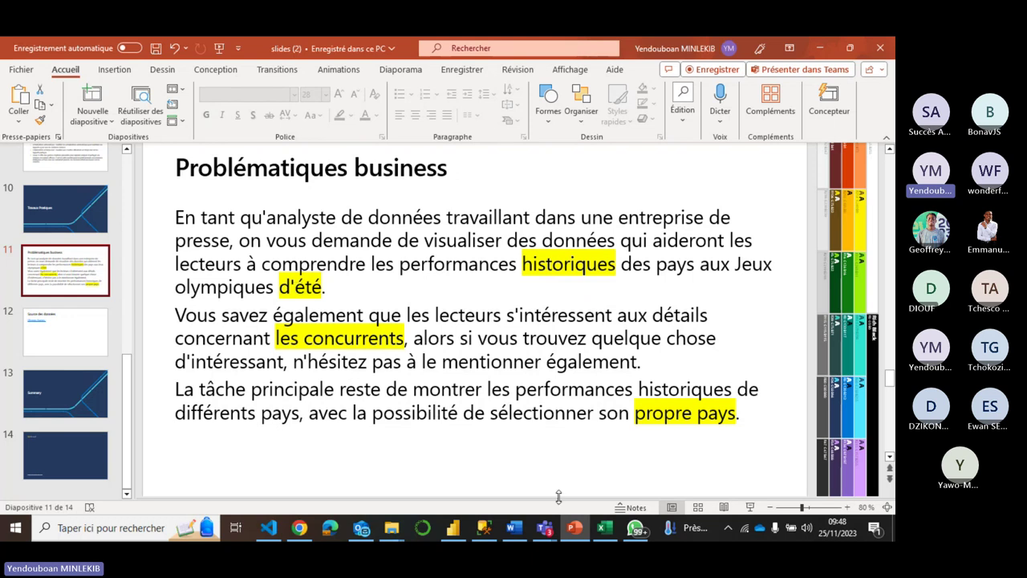
pyautogui.moveTo(545, 528)
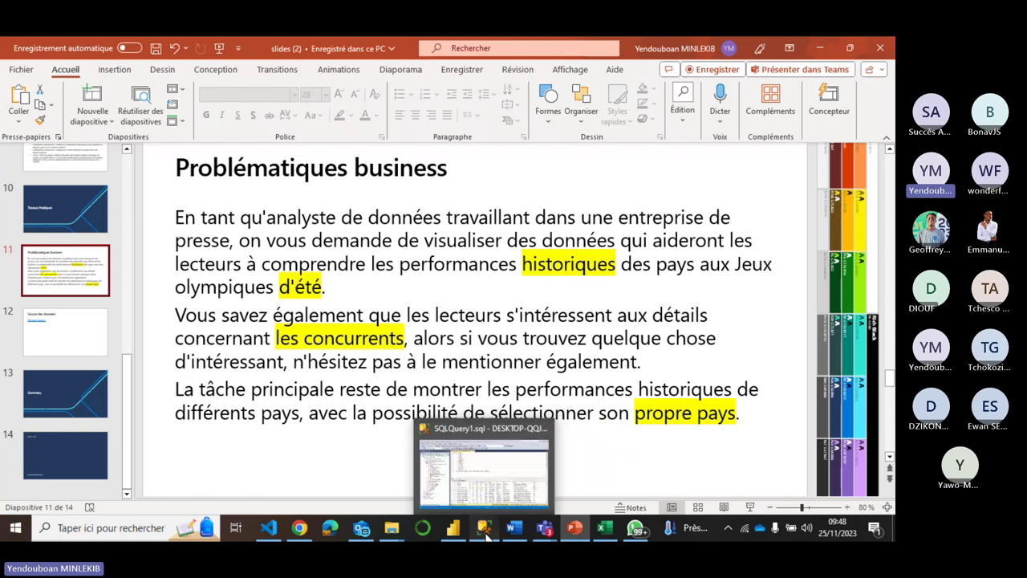
pyautogui.click(486, 536)
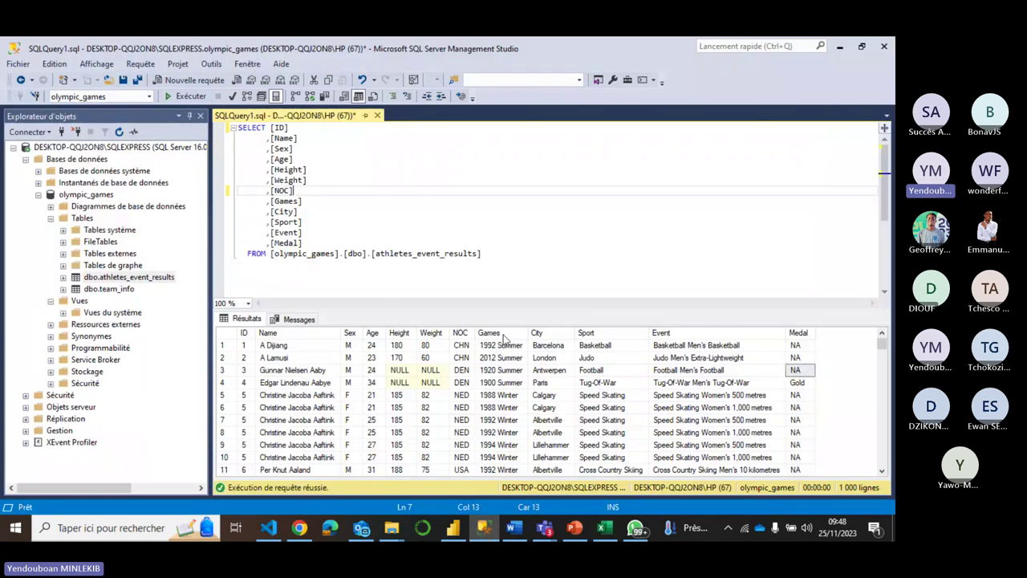
# Examine the Games column and its first value in the query results
pyautogui.moveTo(490, 333); pyautogui.dragTo(493, 341)
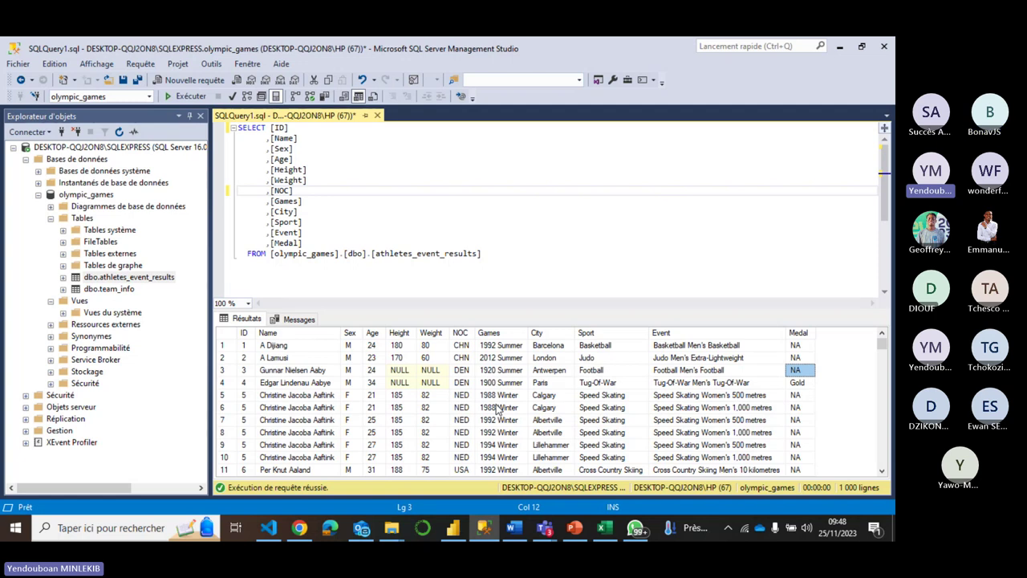
pyautogui.click(518, 346)
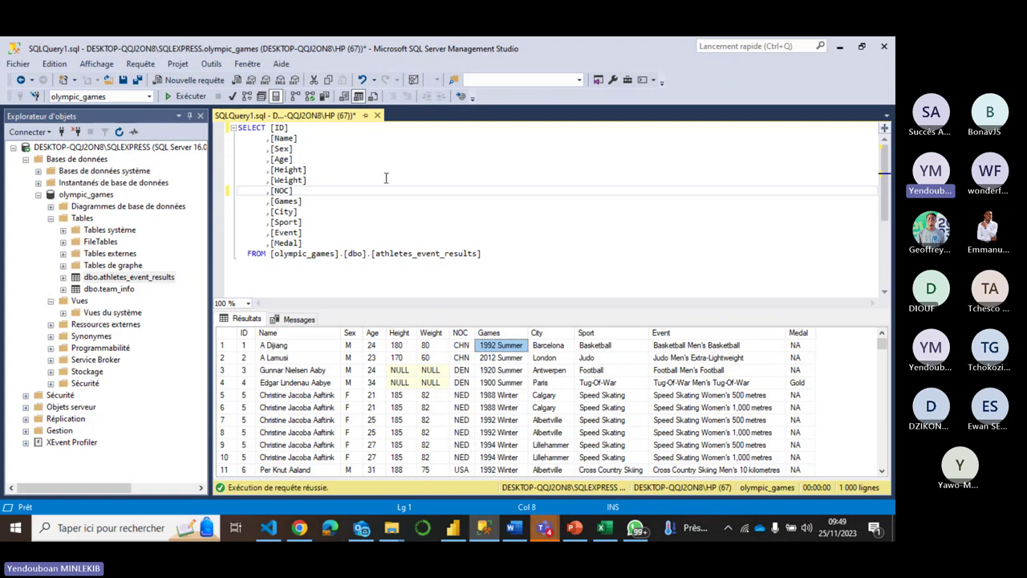
# Add the unquoted alias AS Name of competitor to the [Name] column and try to execute the query
pyautogui.click(326, 141)
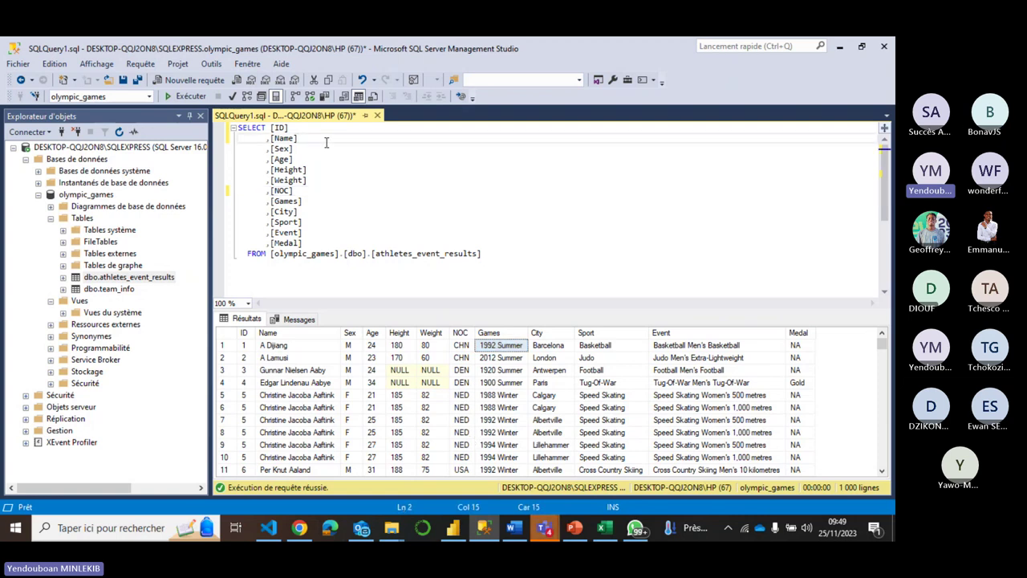
pyautogui.press('BackSpace')
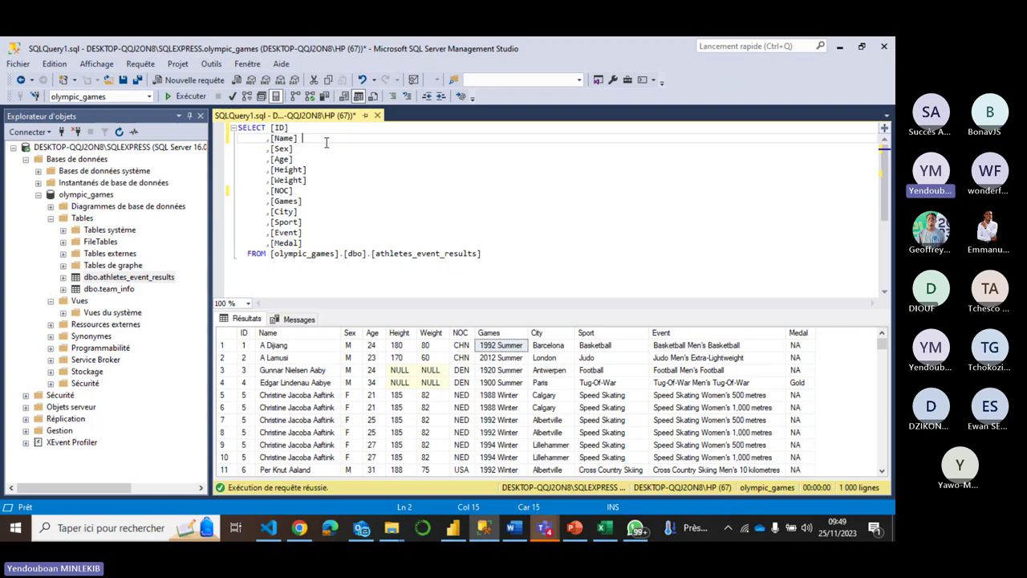
pyautogui.write('AS ')
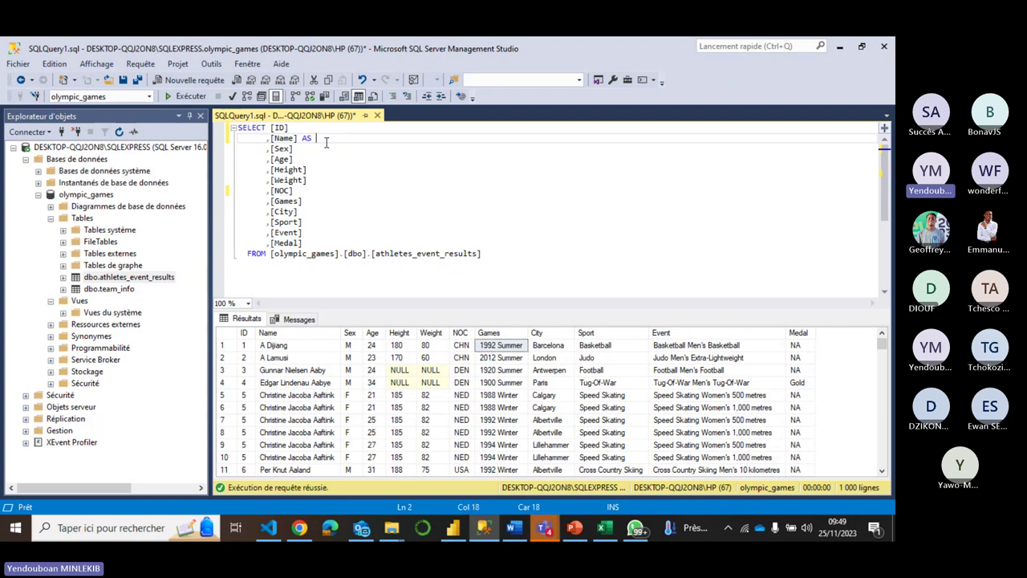
pyautogui.write("'")
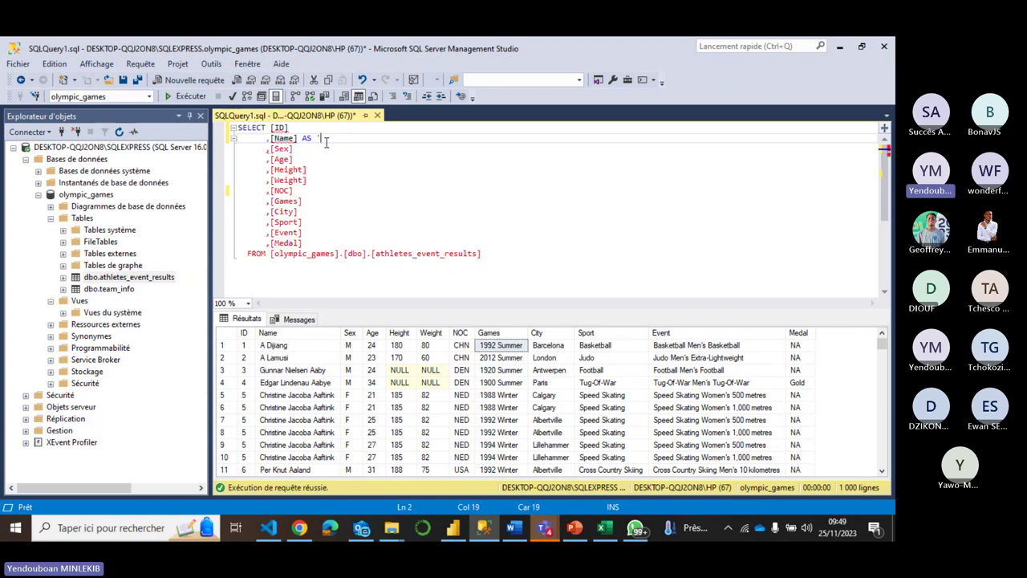
pyautogui.write("'")
pyautogui.press('BackSpace')
pyautogui.press('BackSpace')
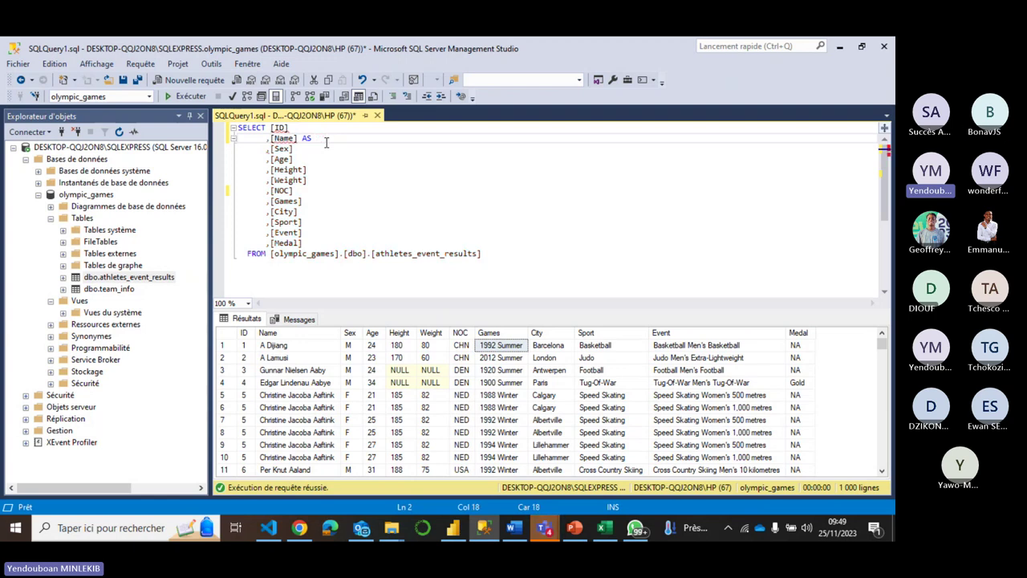
pyautogui.write('n')
pyautogui.press('BackSpace')
pyautogui.write('Name ')
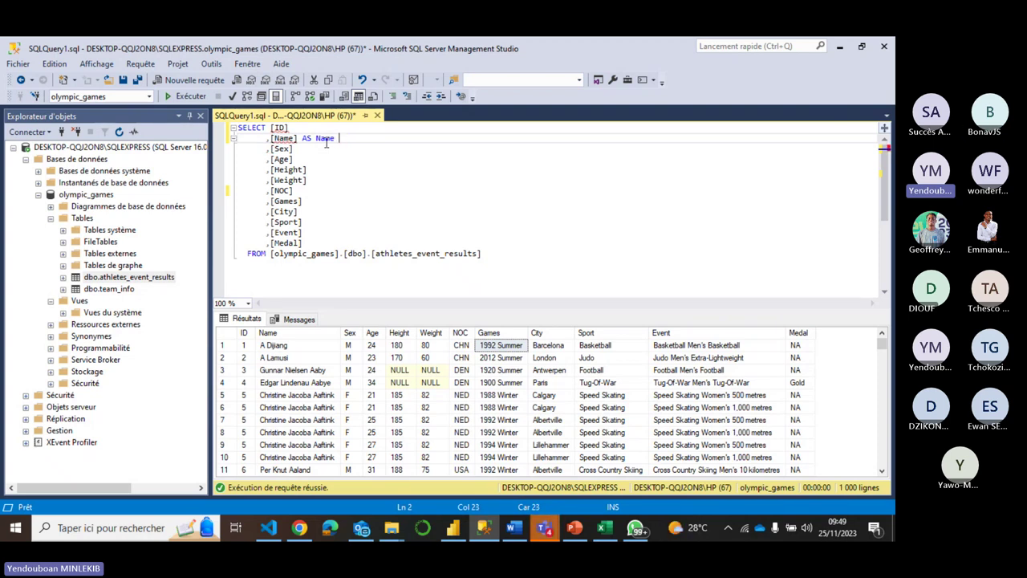
pyautogui.write('of comp')
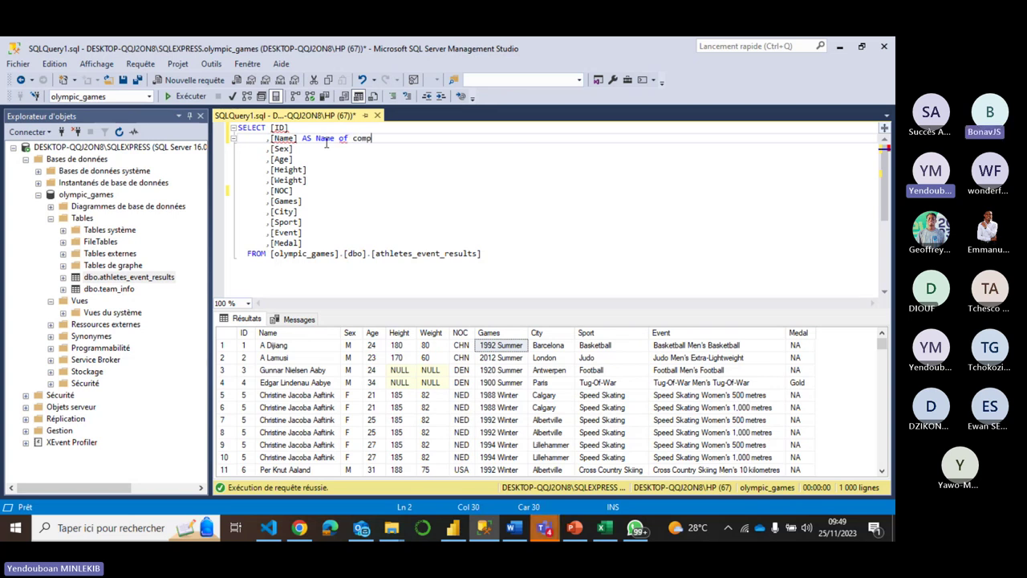
pyautogui.write('etit')
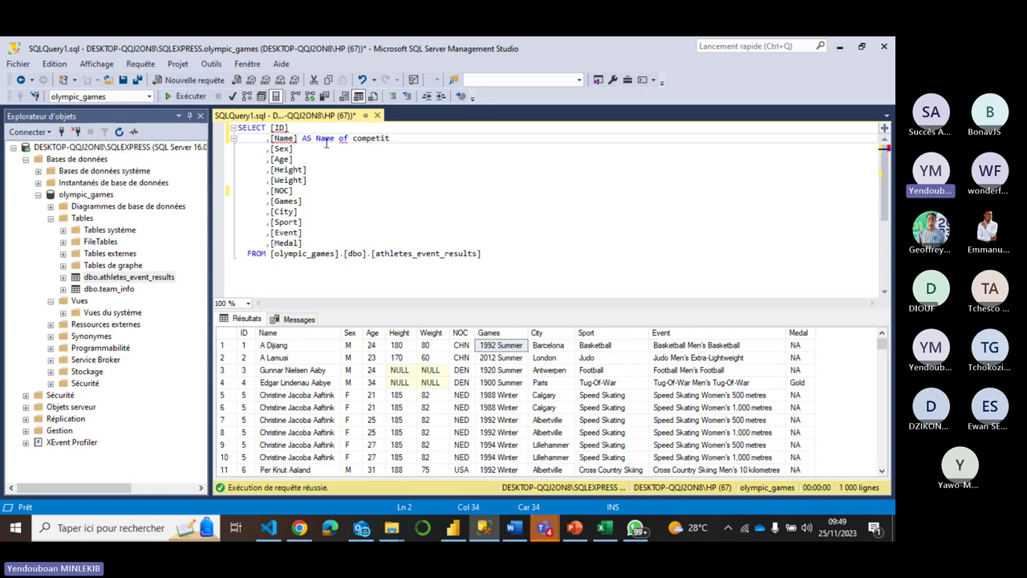
pyautogui.write('or')
pyautogui.click(201, 96)
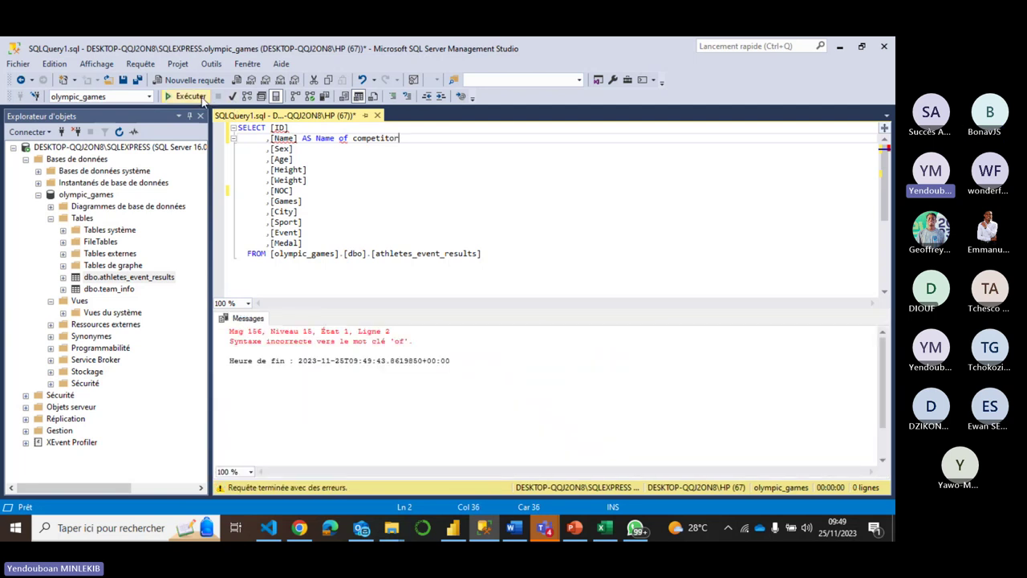
# Enclose the alias in double quotes as "Name of competitor" and execute the query
pyautogui.click(316, 139)
pyautogui.write('"')
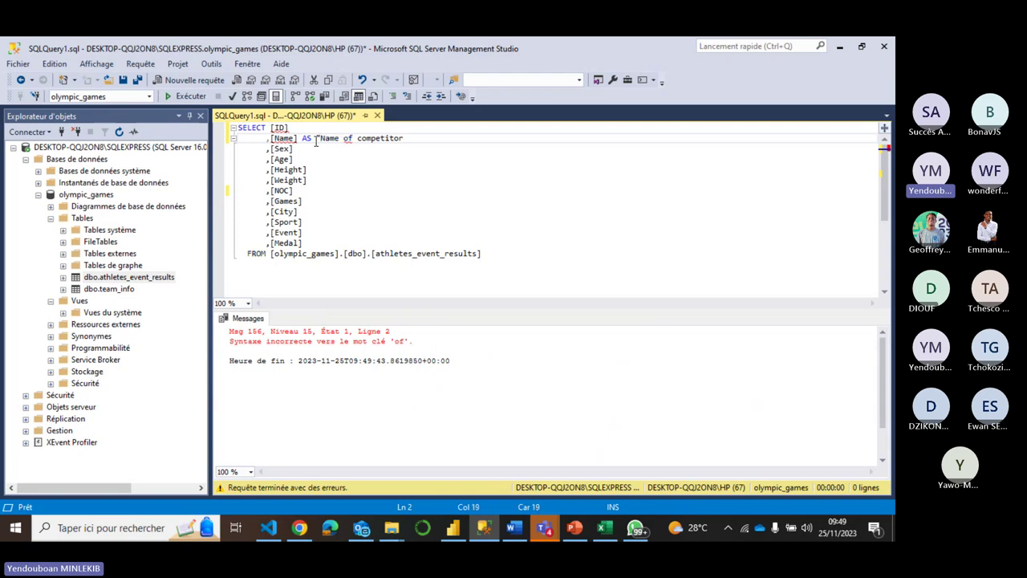
pyautogui.click(416, 138)
pyautogui.write('"')
pyautogui.press('F5')
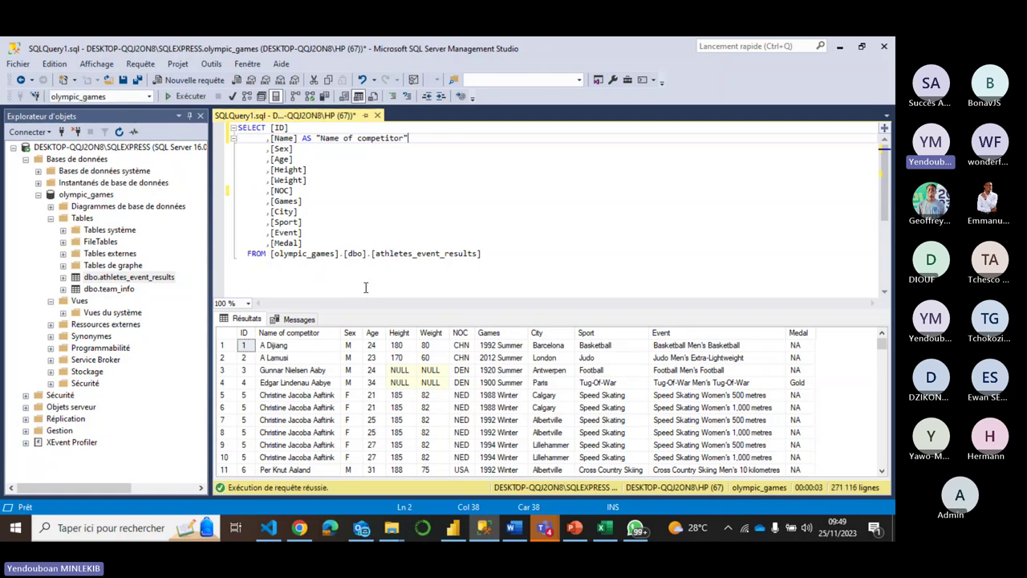
# Insert CASE WHEN in front of the [Sex] column in the SELECT list
pyautogui.click(318, 150)
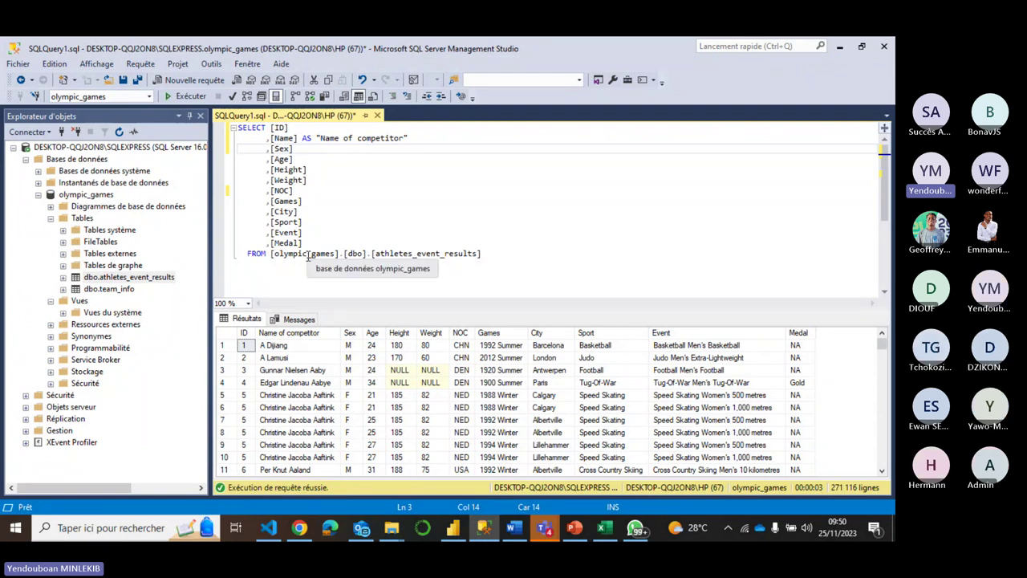
pyautogui.press('Left')
pyautogui.press('Left')
pyautogui.press('Left')
pyautogui.press('Left')
pyautogui.press('Left')
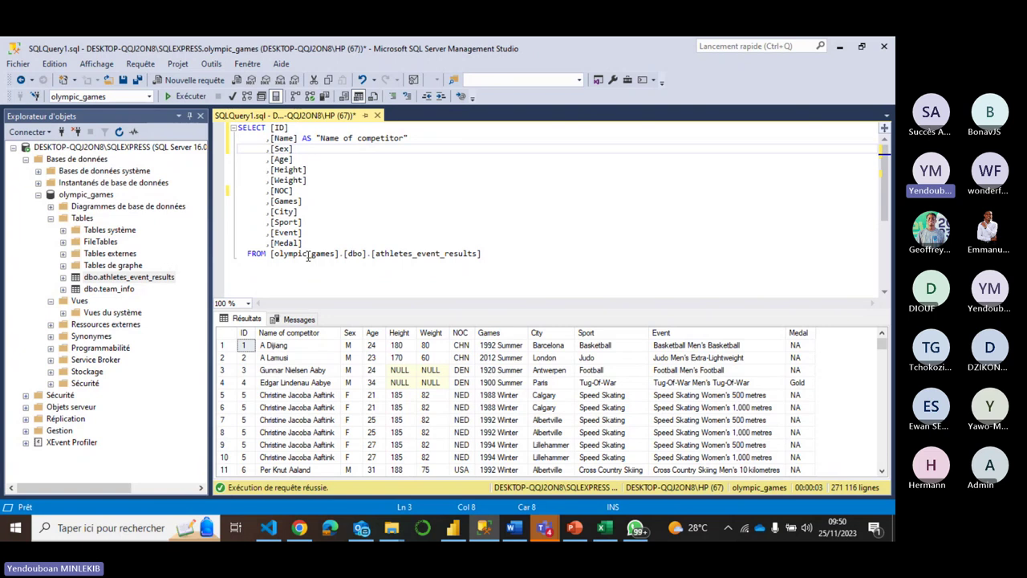
pyautogui.write('CASE WHEN')
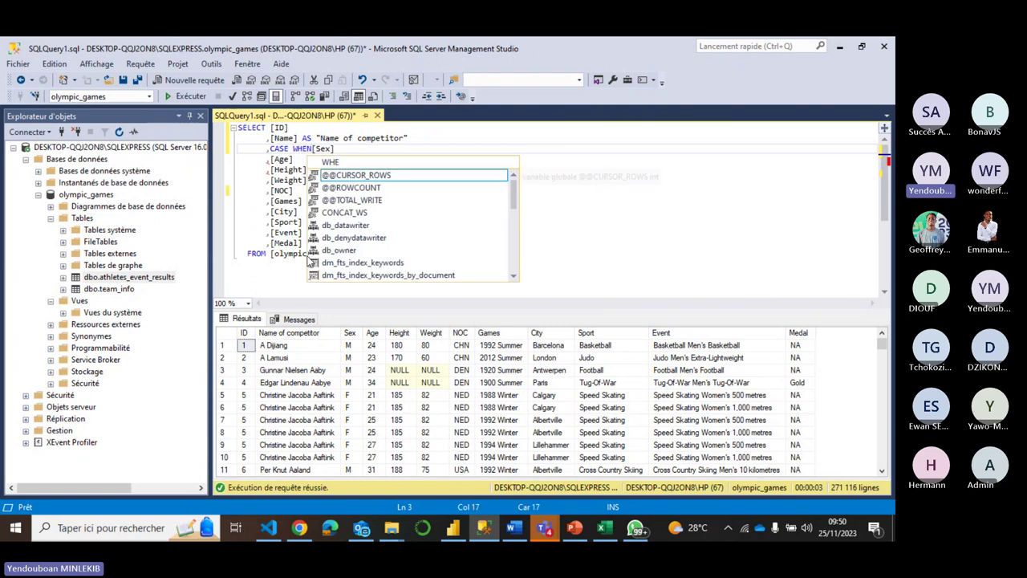
pyautogui.press('Right')
pyautogui.press('Right')
pyautogui.press('Right')
pyautogui.press('Right')
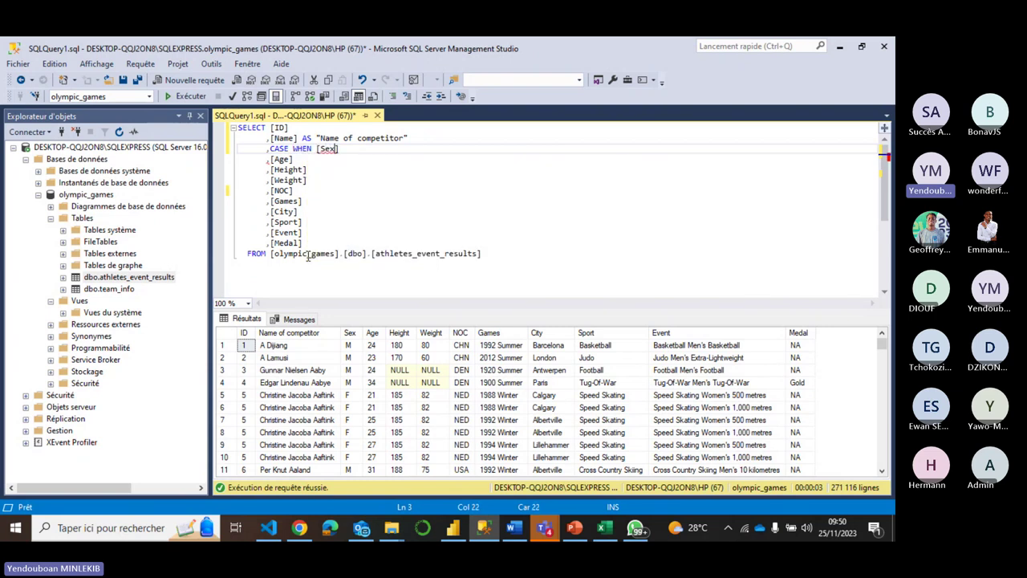
# Continue the [Sex] CASE expression with the condition = 'M' THEN 'Male'
pyautogui.press('BackSpace')
pyautogui.write('=')
pyautogui.write("'M")
pyautogui.write("' ")
pyautogui.write('THEN')
pyautogui.write('44')
pyautogui.press('BackSpace')
pyautogui.press('BackSpace')
pyautogui.write("'")
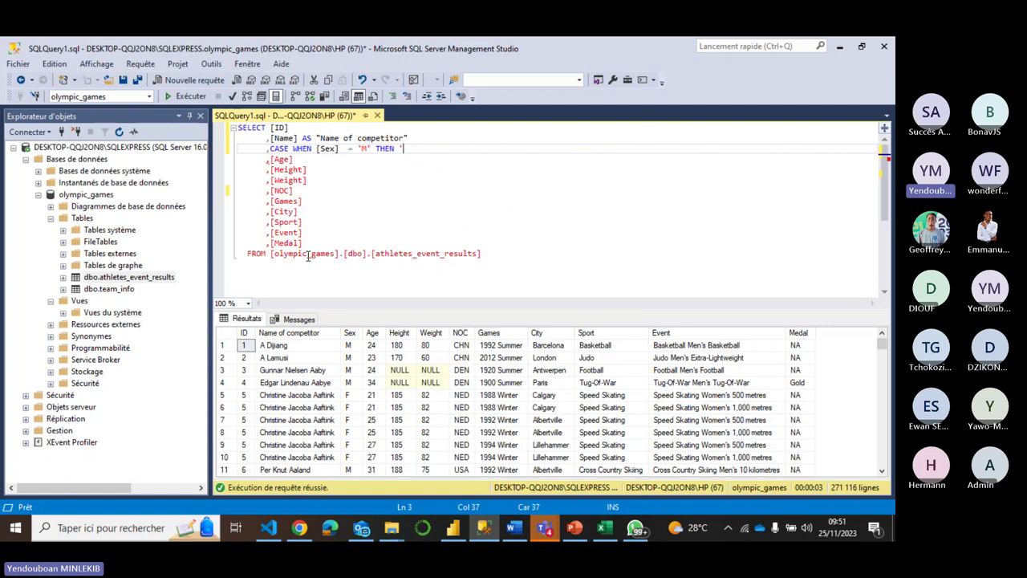
pyautogui.write('Mal')
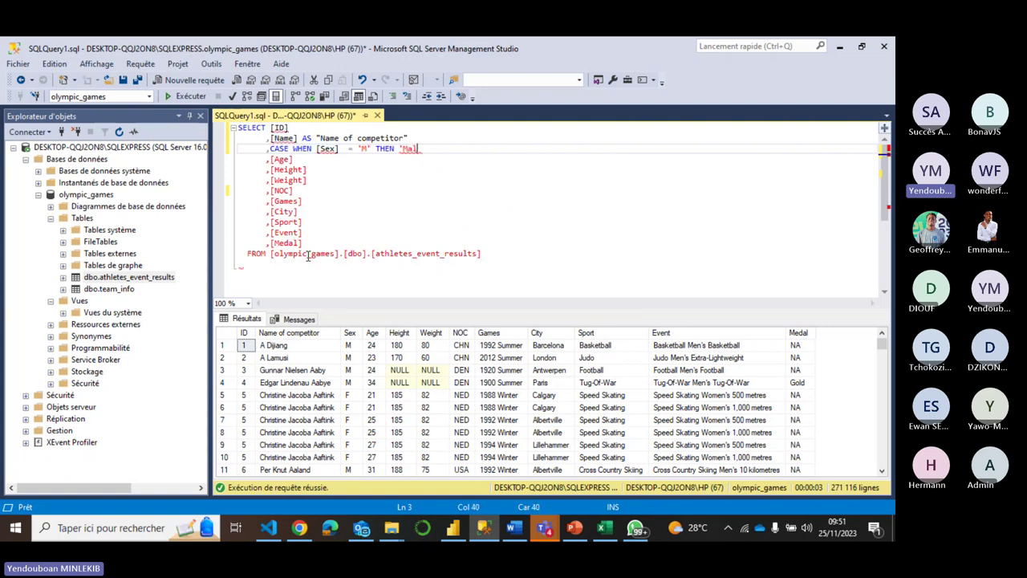
pyautogui.write("e' ")
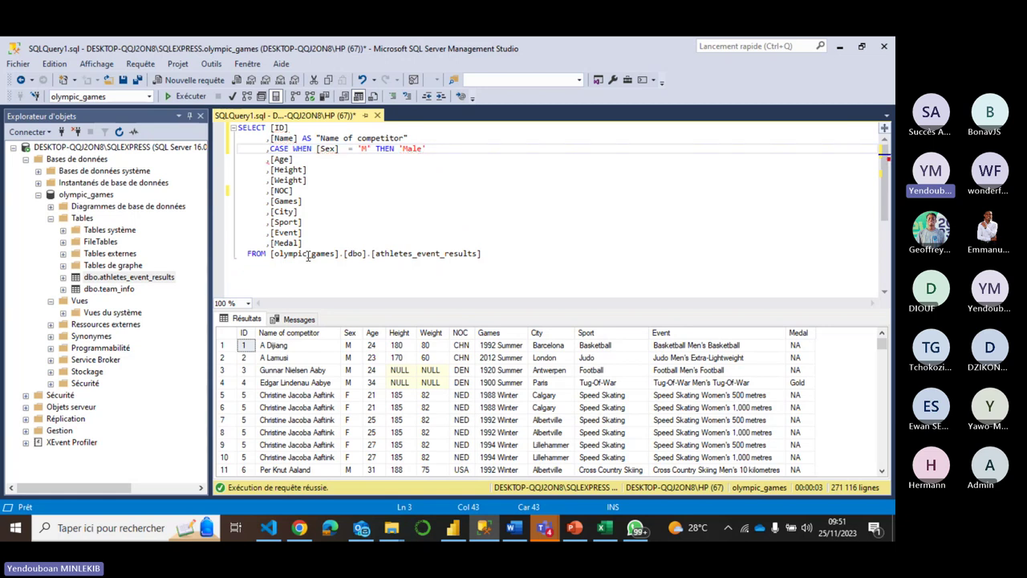
# Complete the CASE expression with ELSE 'Female' END AS Sex and execute the query
pyautogui.write('ELS')
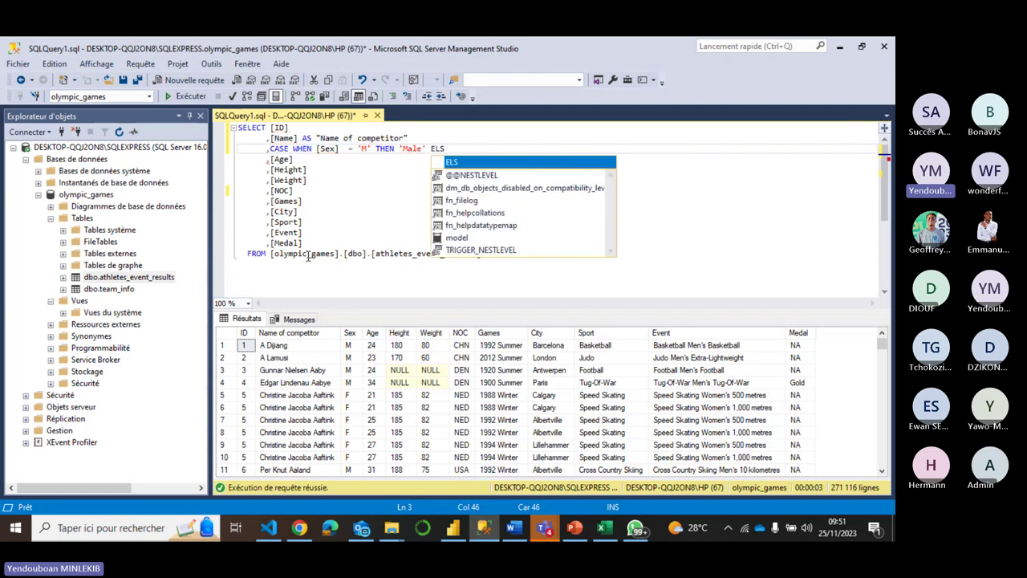
pyautogui.write("E '")
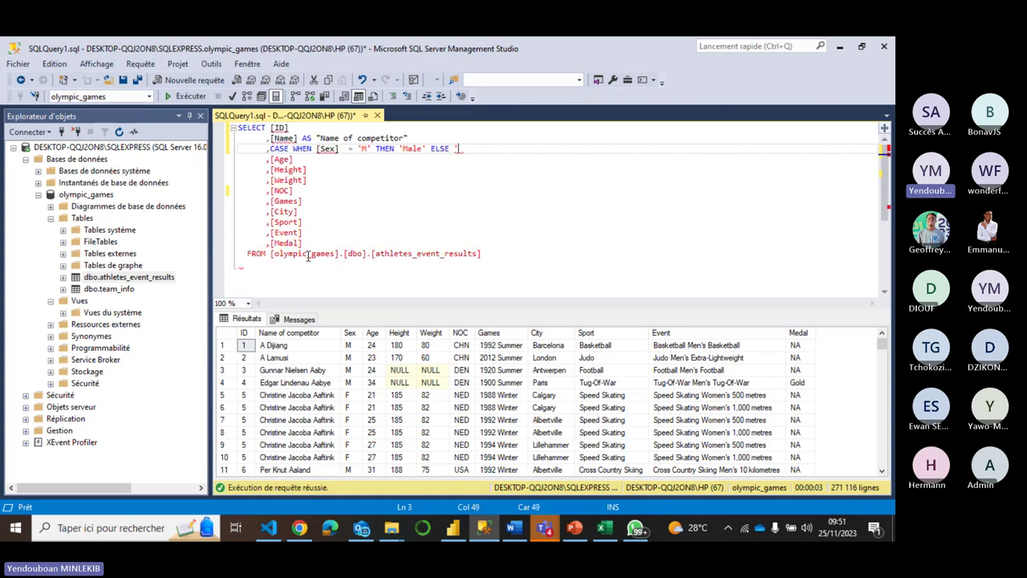
pyautogui.write("Female'")
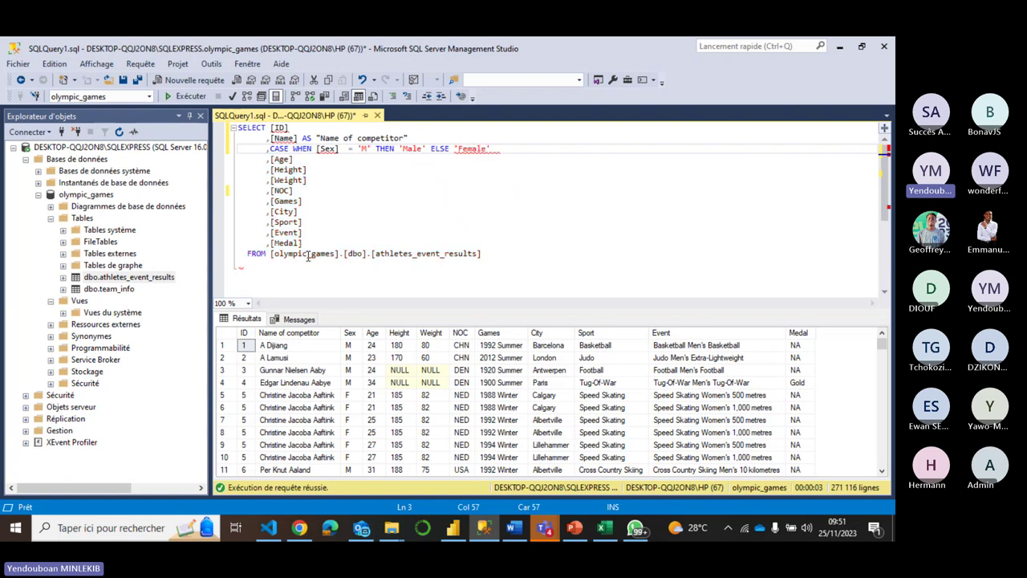
pyautogui.write(' END ')
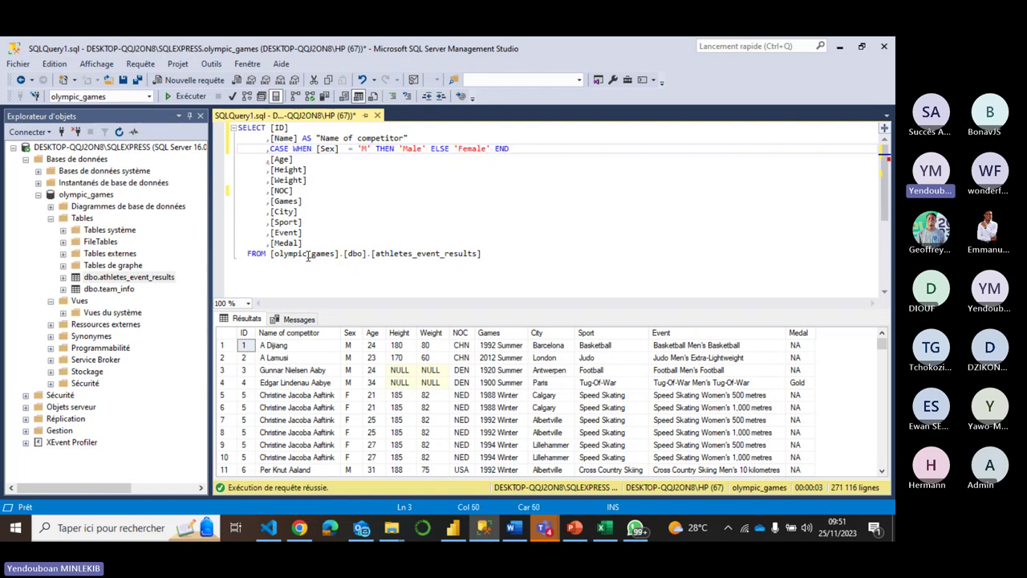
pyautogui.write('A')
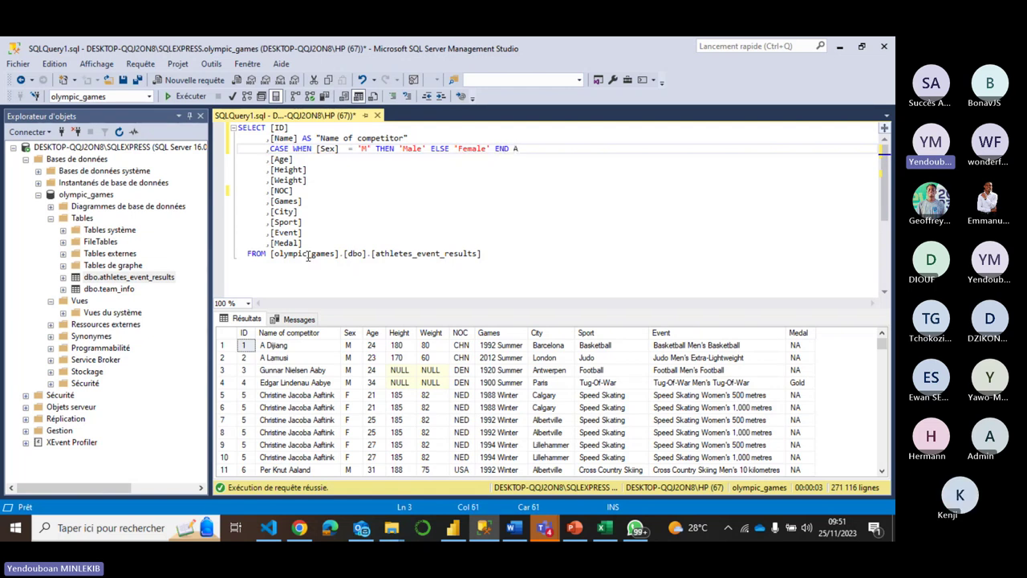
pyautogui.write('S')
pyautogui.write('SEx')
pyautogui.click(191, 95)
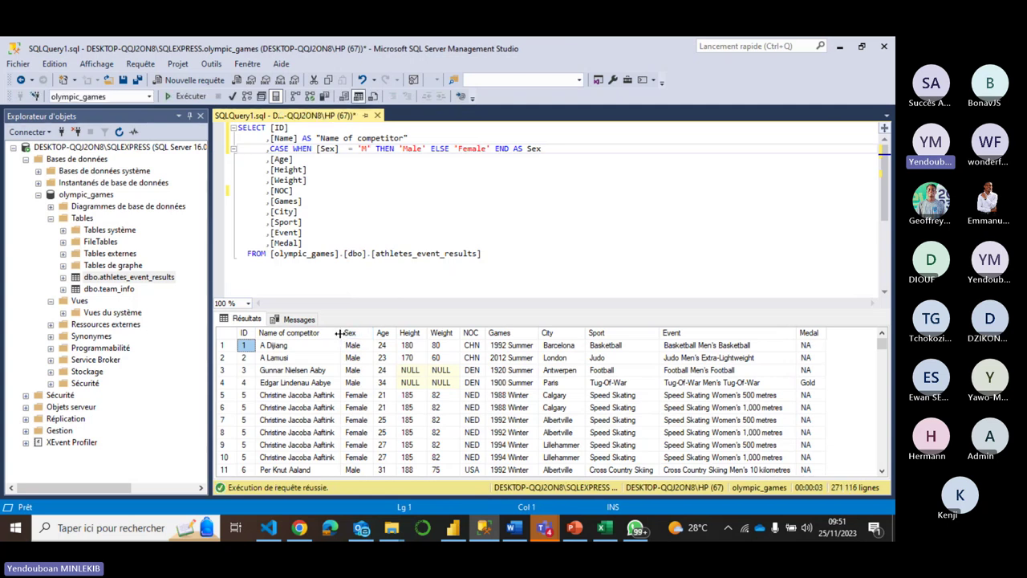
# Check the values of the Sex column in the first result rows
pyautogui.click(349, 332)
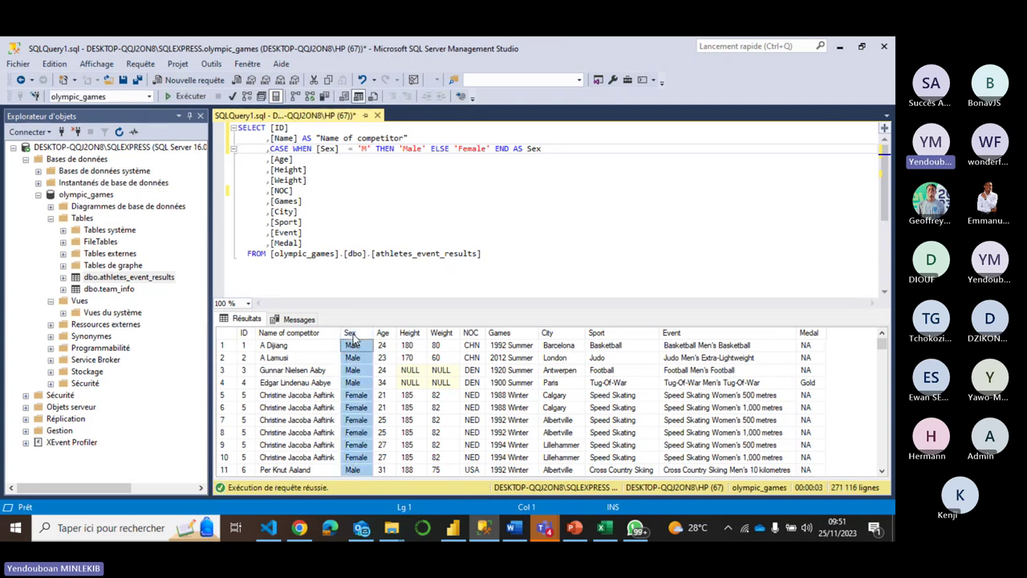
pyautogui.click(353, 387)
pyautogui.press('Up')
pyautogui.press('Up')
pyautogui.press('Up')
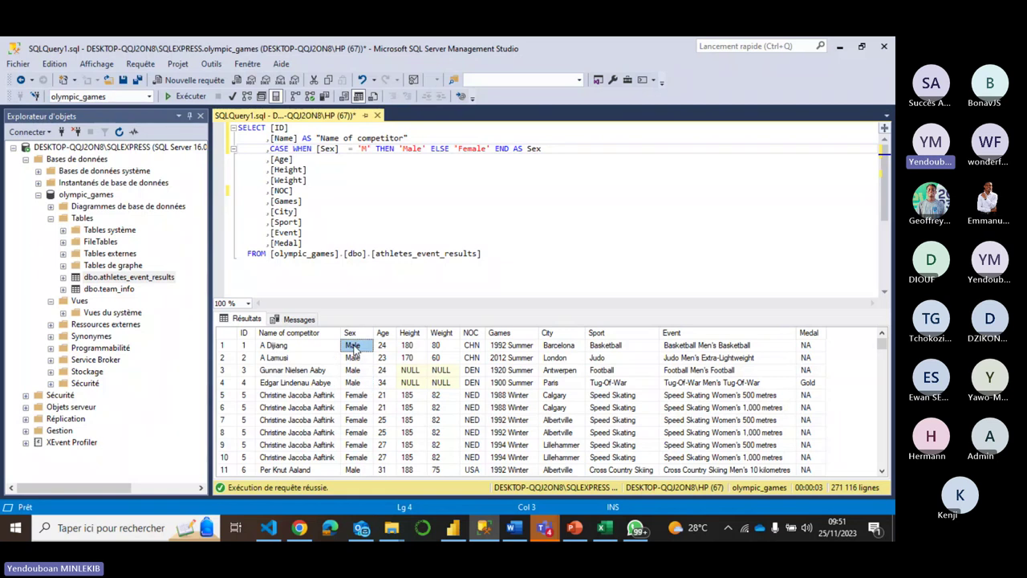
pyautogui.click(353, 384)
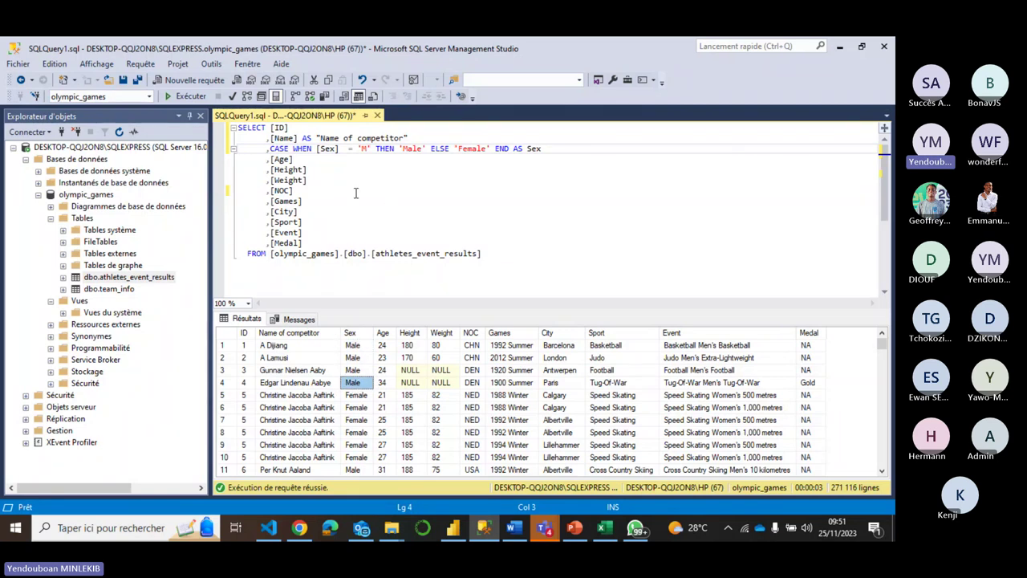
# Start an alias for the [NOC] column by adding AS after it
pyautogui.click(298, 158)
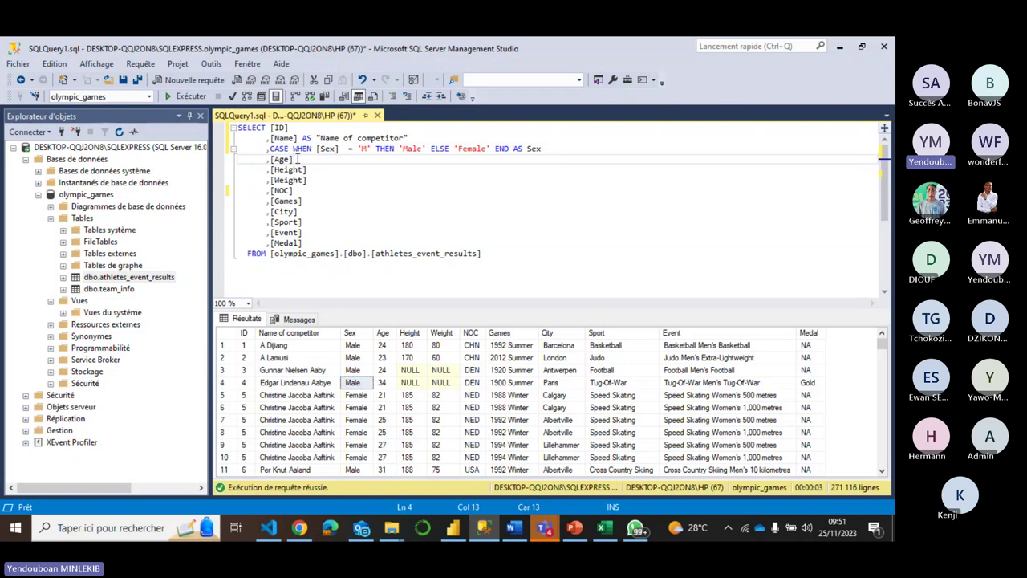
pyautogui.click(300, 191)
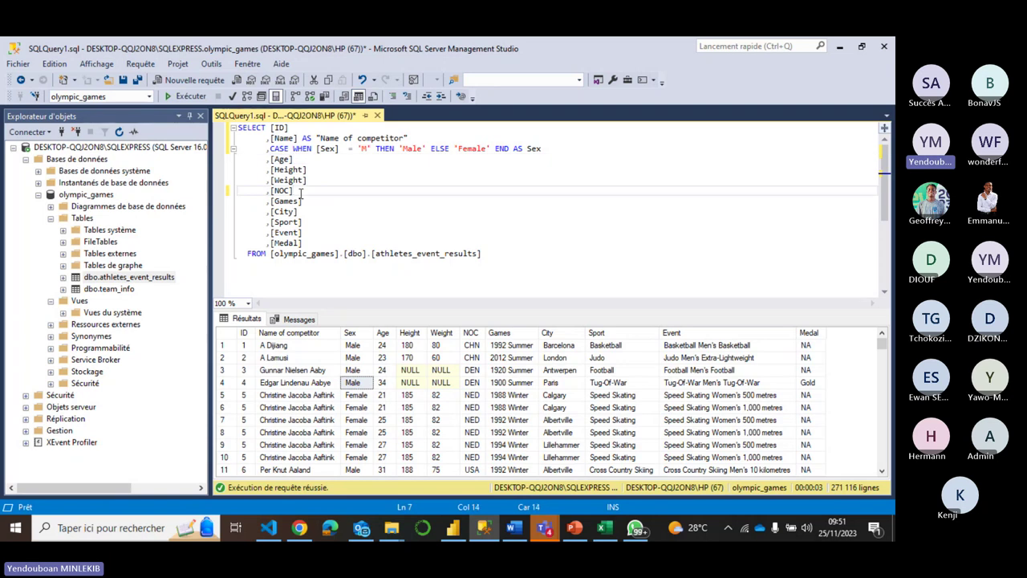
pyautogui.write('AS')
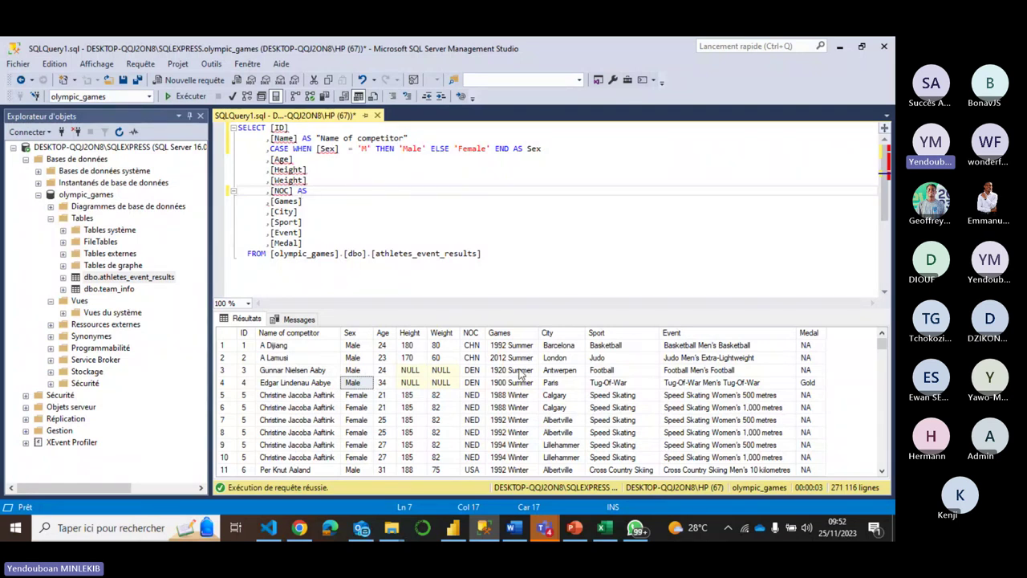
# Switch to PowerPoint to reread the "Problématiques business" slide, and return to the SQL query with the [NOC] alias
pyautogui.click(584, 532)
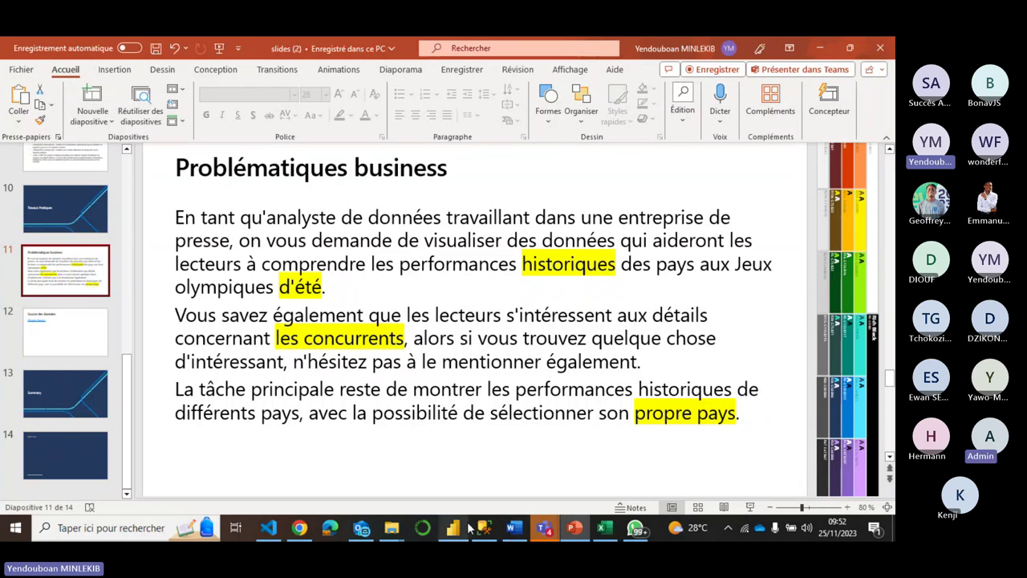
pyautogui.moveTo(565, 529)
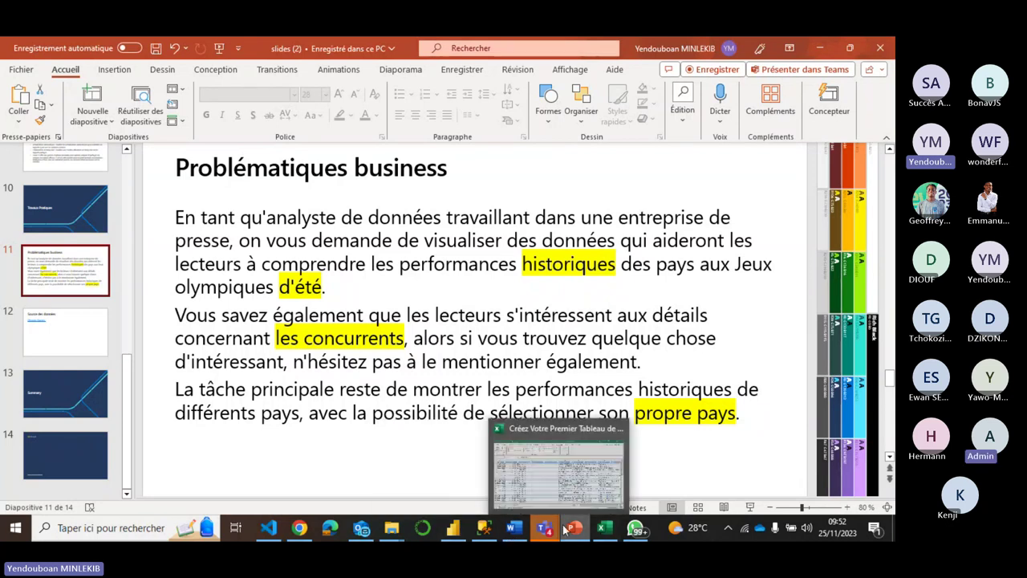
pyautogui.click(484, 527)
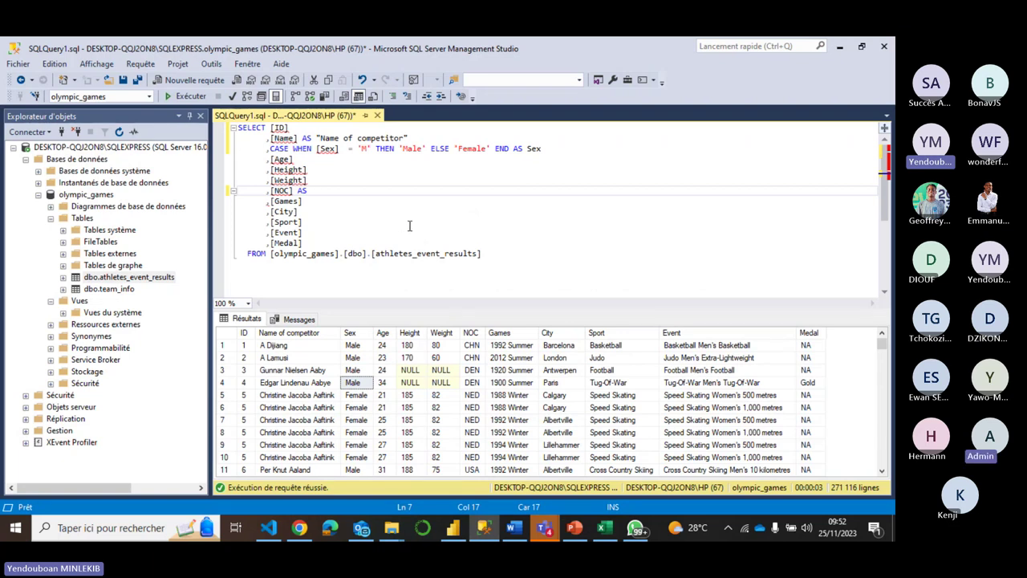
# Complete the [NOC] column's alias as 'Nation code' and execute the query
pyautogui.write("'")
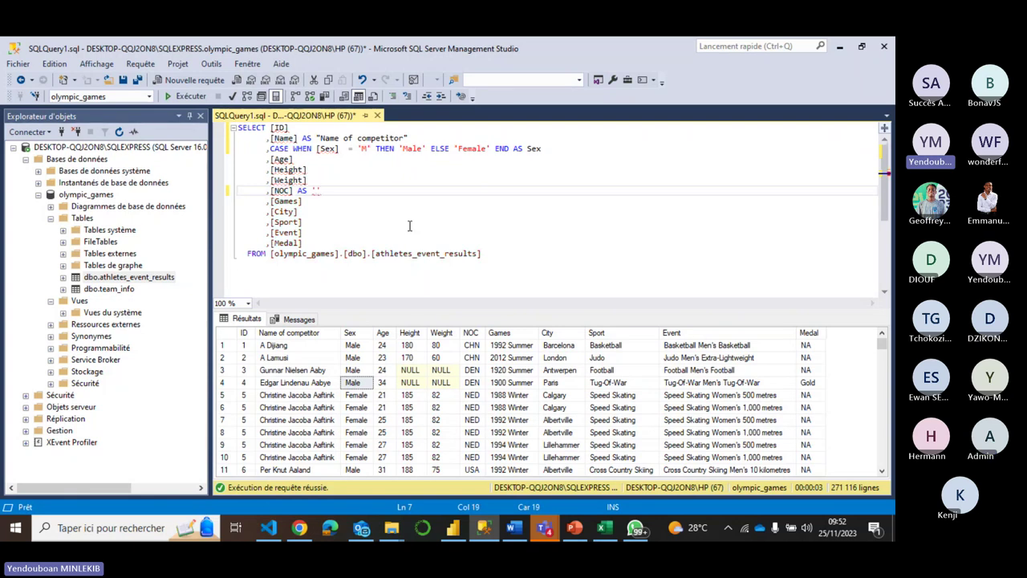
pyautogui.press('Left')
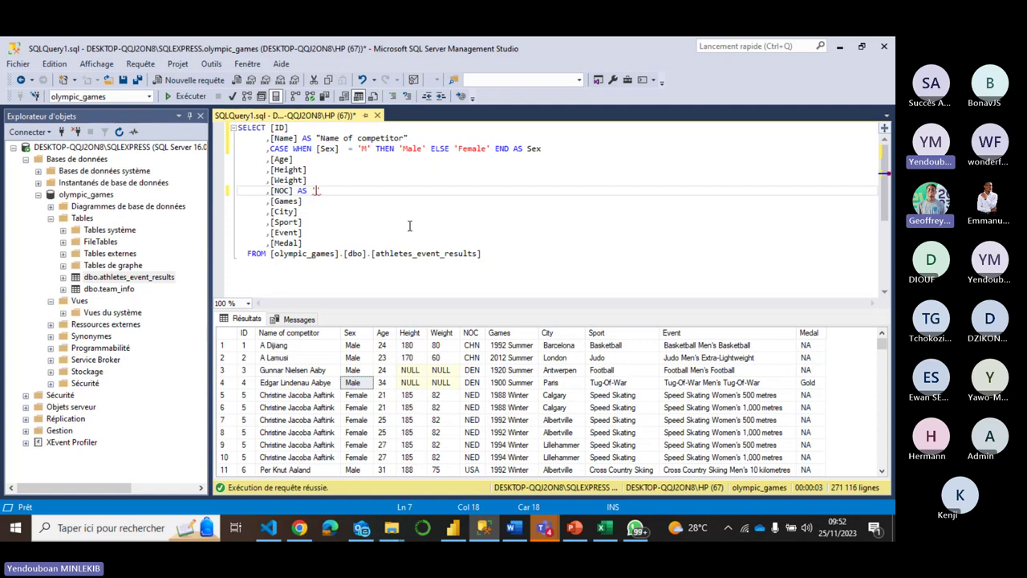
pyautogui.write('Nation cod')
pyautogui.write('e')
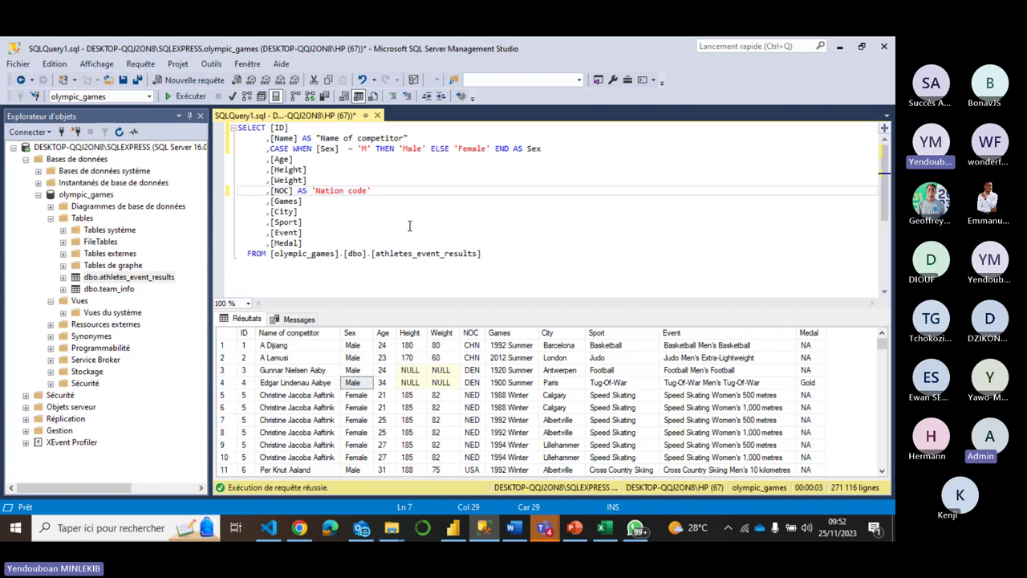
pyautogui.write("'")
pyautogui.click(359, 202)
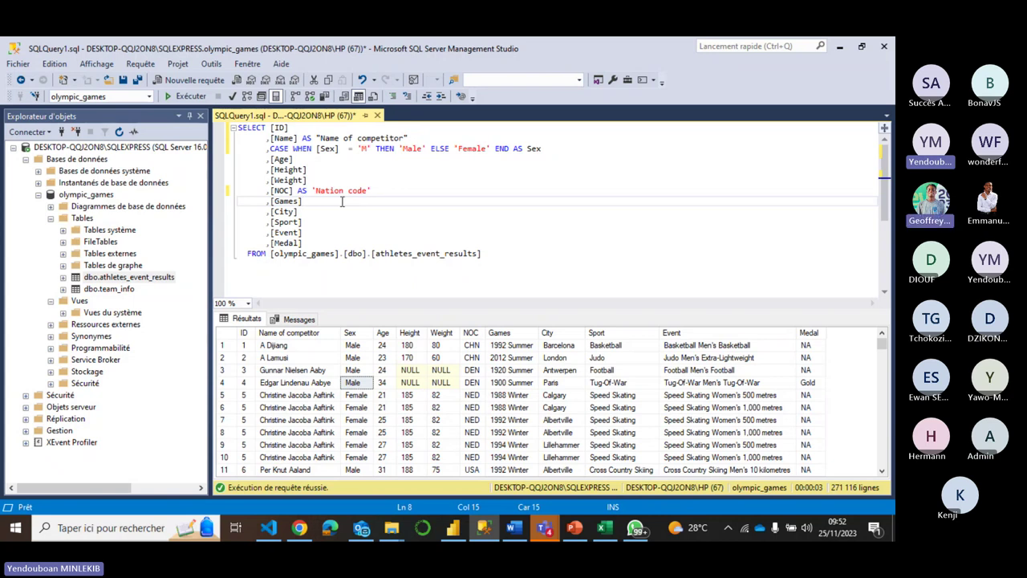
pyautogui.click(199, 98)
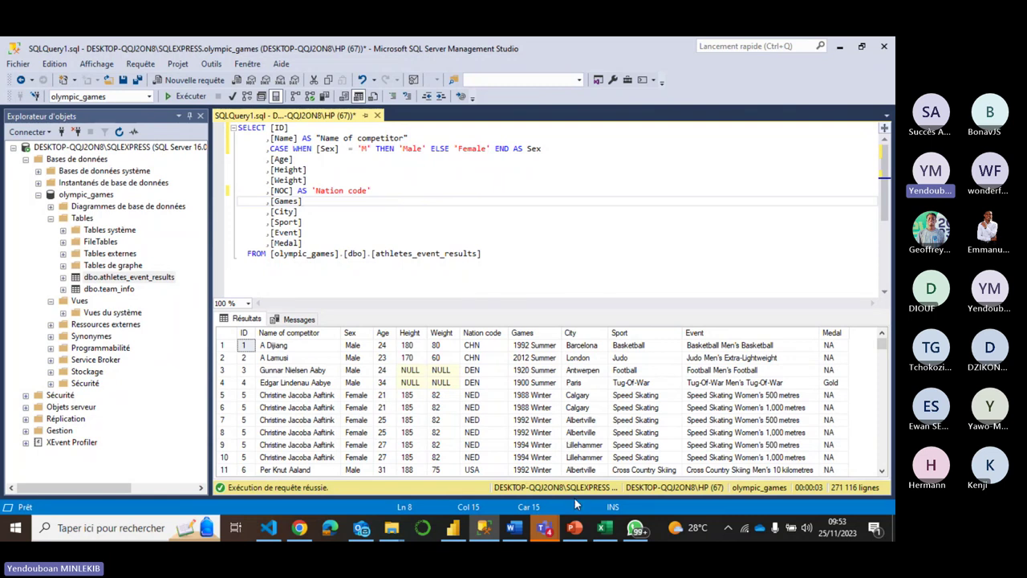
# Switch to PowerPoint to reread the summer Olympics requirement on the "Problématiques business" slide, and return to the SQL query
pyautogui.click(575, 527)
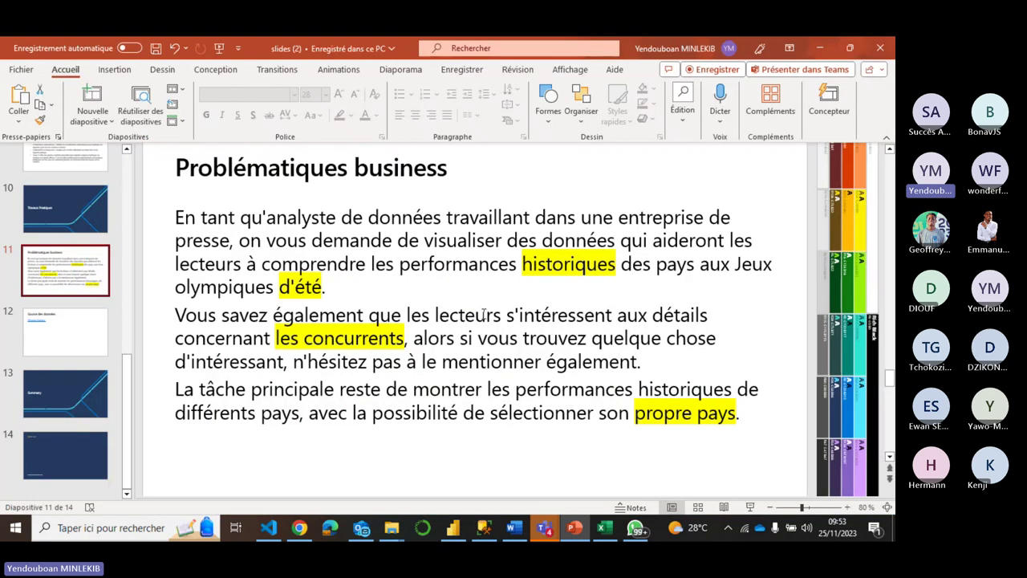
pyautogui.click(309, 289)
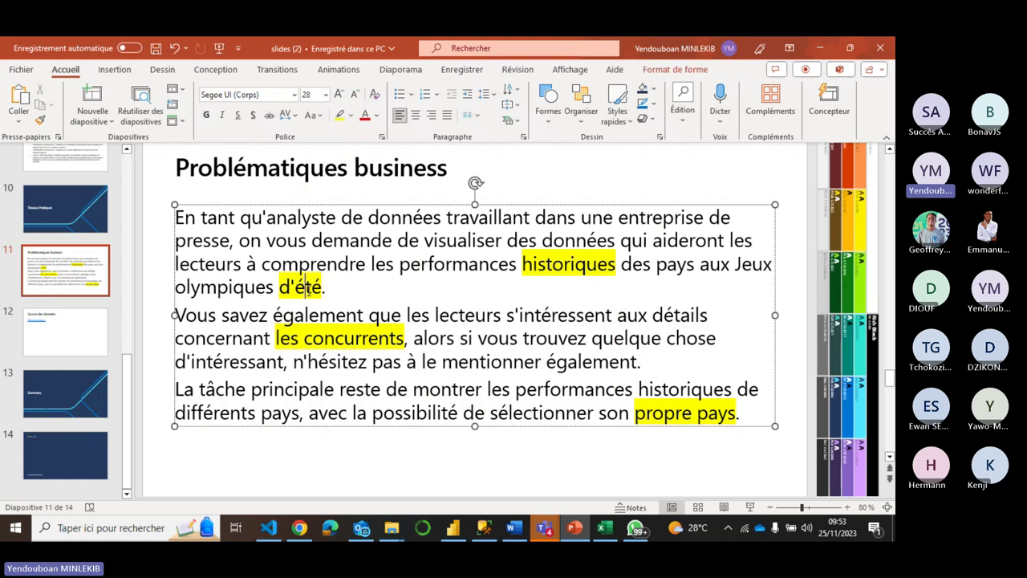
pyautogui.click(478, 531)
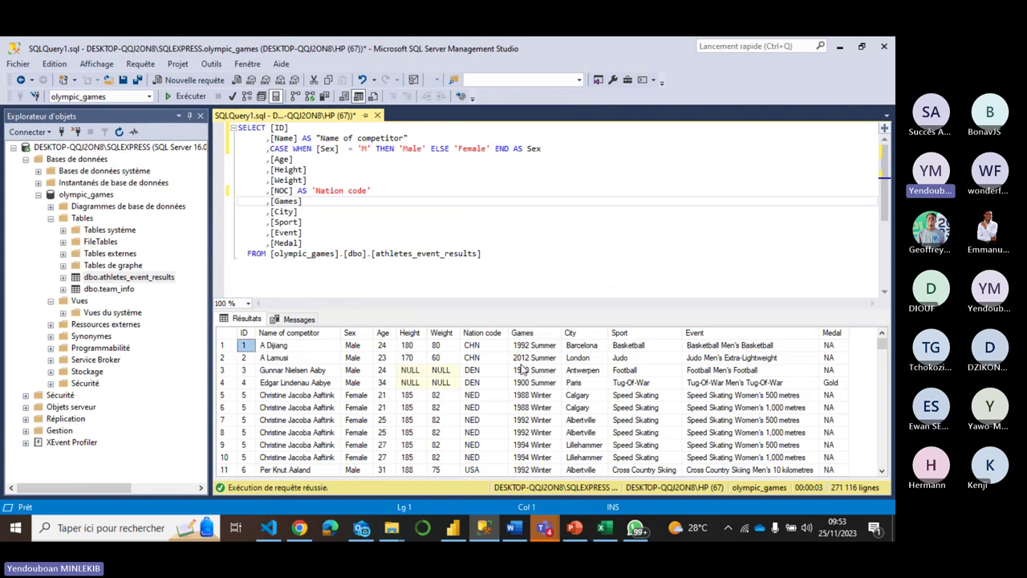
# Copy the [Games] column entry with its leading comma and insert a new line below it in the SELECT list
pyautogui.click(377, 204)
pyautogui.moveTo(321, 204); pyautogui.dragTo(268, 201)
pyautogui.hotkey('ctrl', 'c')
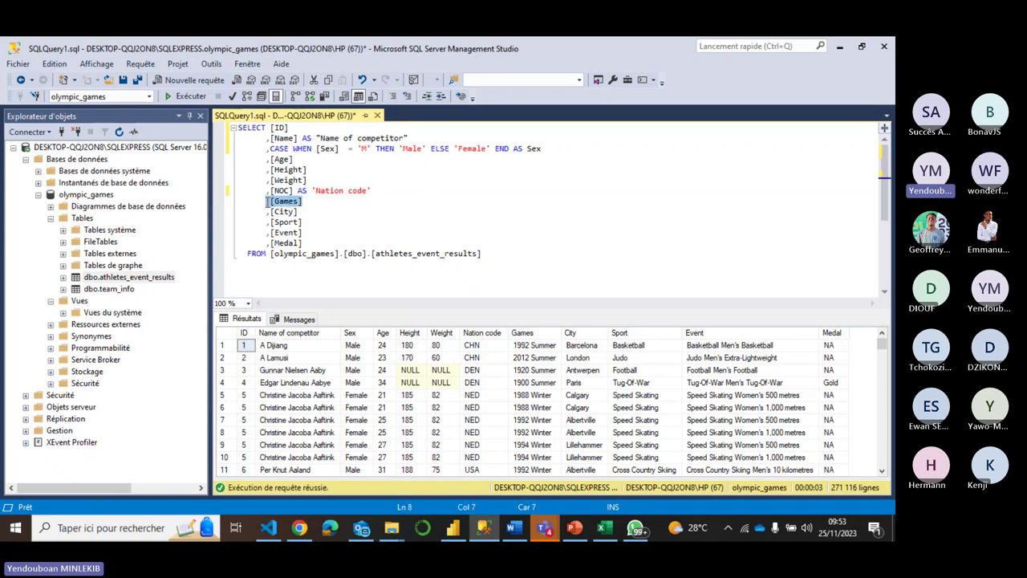
pyautogui.click(319, 202)
pyautogui.press('Return')
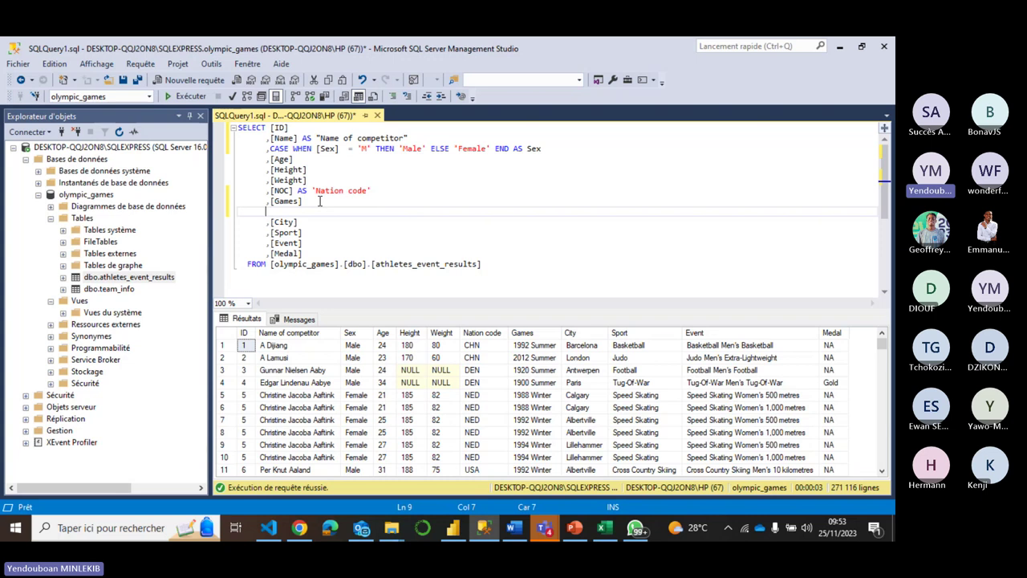
# Glance at the PowerPoint business slide again, return to the query and start a LEFT( expression on the new line
pyautogui.click(574, 527)
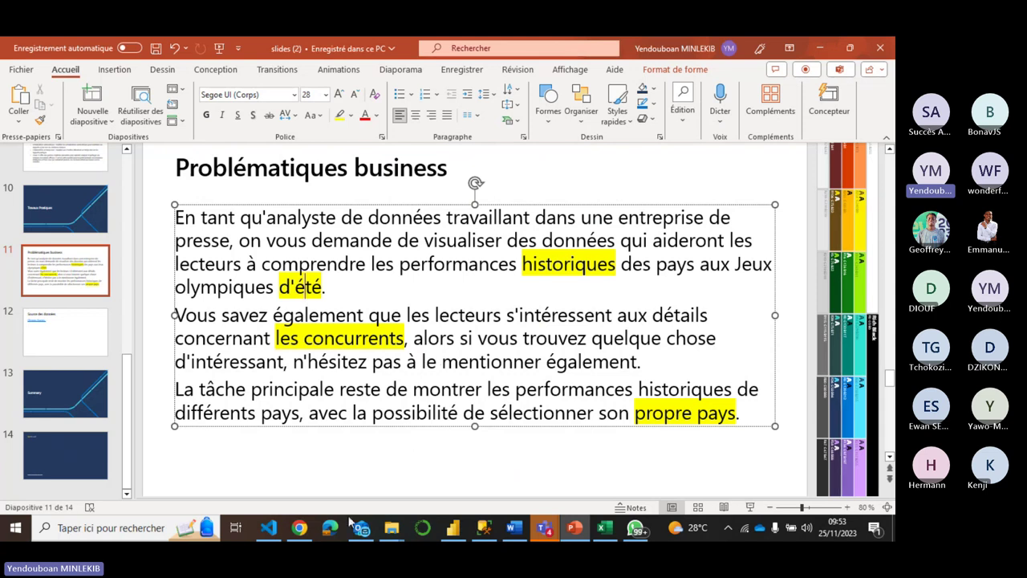
pyautogui.click(493, 534)
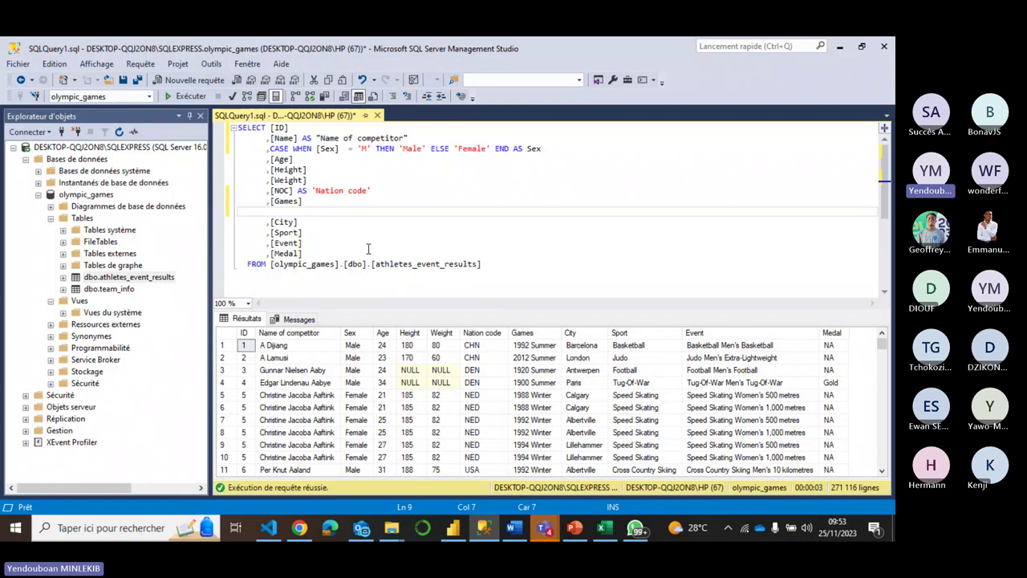
pyautogui.write(',')
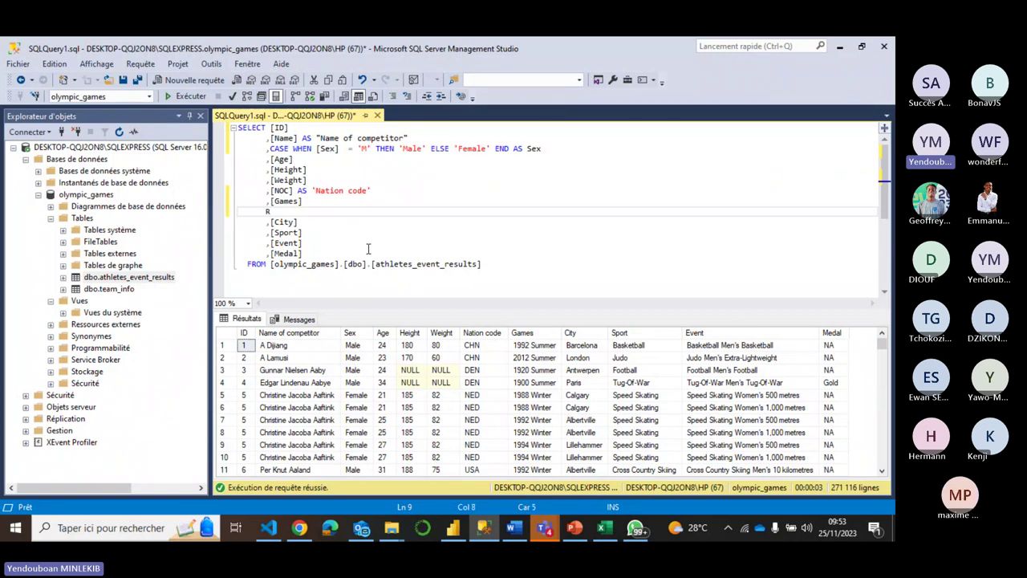
pyautogui.write('LE')
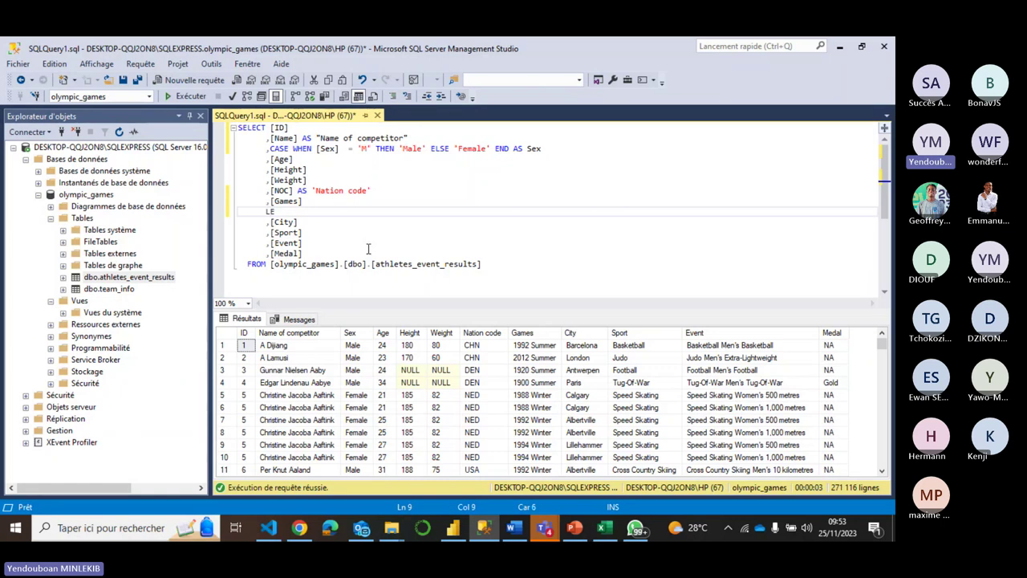
pyautogui.write('T')
pyautogui.press('BackSpace')
pyautogui.write('FT(')
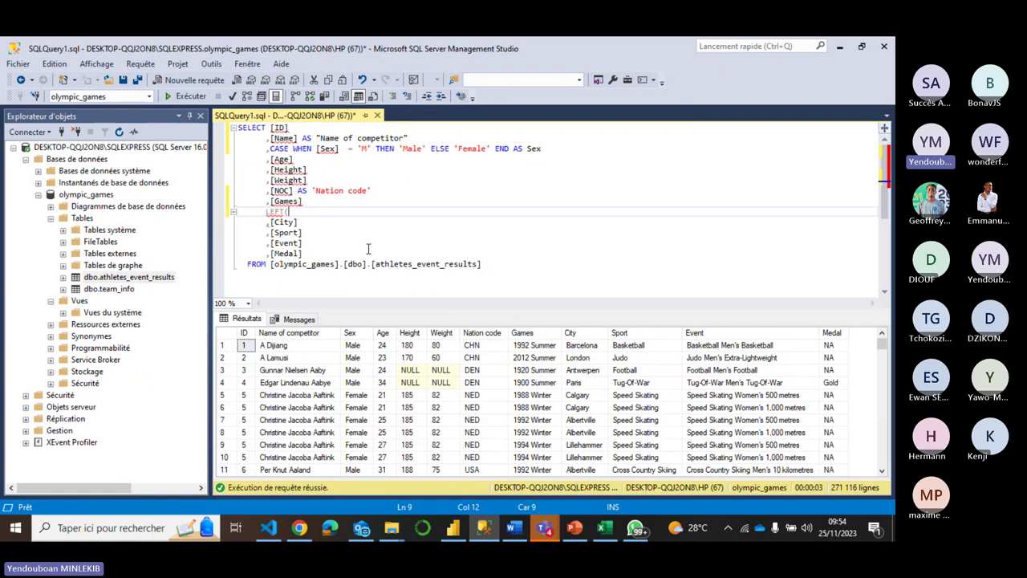
# Paste [Games] as the first argument of LEFT, remove its leading comma and add a comma after it
pyautogui.hotkey('ctrl', 'v')
pyautogui.press('Left')
pyautogui.hotkey('ctrl', 'Left')
pyautogui.press('BackSpace')
pyautogui.press('Right')
pyautogui.press('Right')
pyautogui.press('Right')
pyautogui.press('Right')
pyautogui.write(',')
# Begin the second argument of LEFT with CHARINDEX, using a single space ' ' as the search string
pyautogui.write('HARINDE')
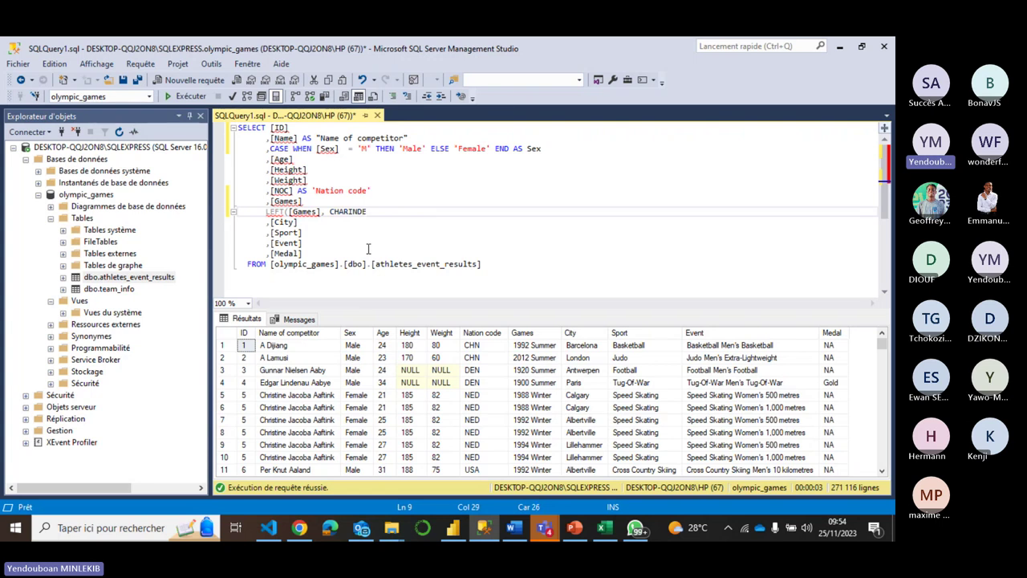
pyautogui.write("X(''")
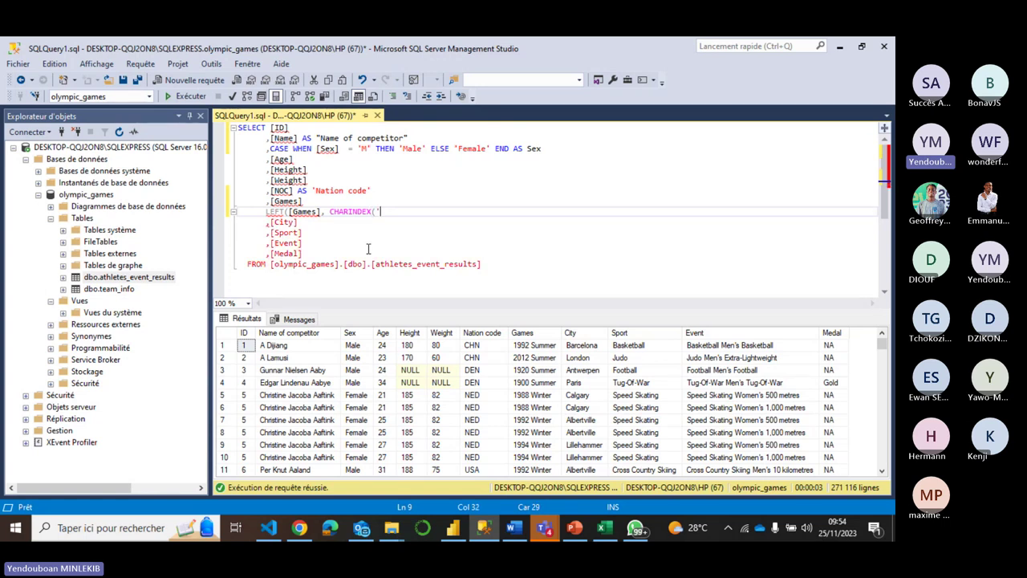
pyautogui.press('Left')
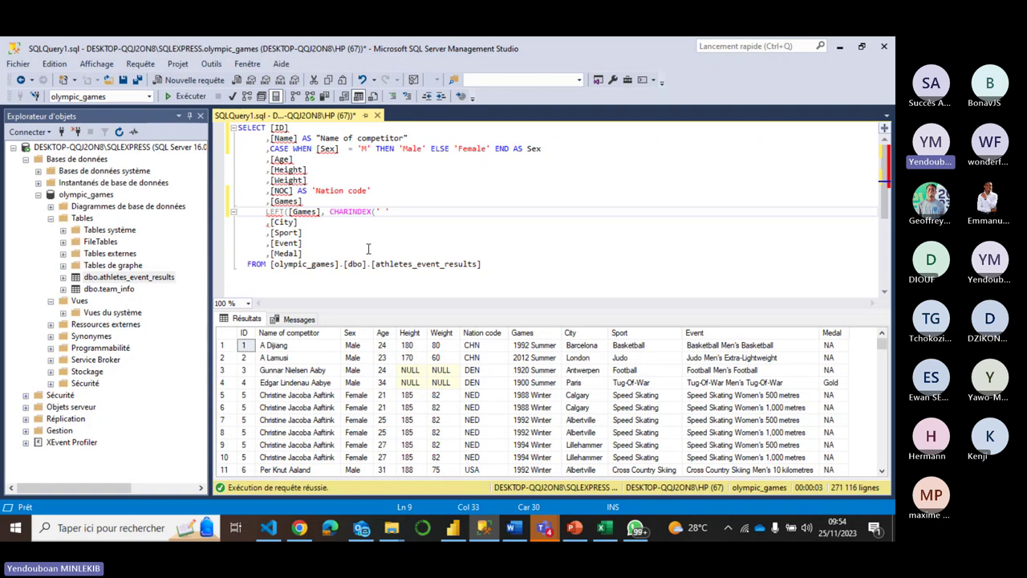
pyautogui.press('Right')
# Add [Games] as the second argument of CHARINDEX, remove the extra comma and close both functions' parentheses
pyautogui.write(', ,[Games]')
pyautogui.press('Left')
pyautogui.press('Left')
pyautogui.press('Left')
pyautogui.press('Left')
pyautogui.press('Left')
pyautogui.press('Left')
pyautogui.press('Left')
pyautogui.press('BackSpace')
pyautogui.press('Right')
pyautogui.press('Right')
pyautogui.press('Right')
pyautogui.press('Right')
pyautogui.press('Right')
pyautogui.press('Right')
pyautogui.press('Right')
pyautogui.write(')')
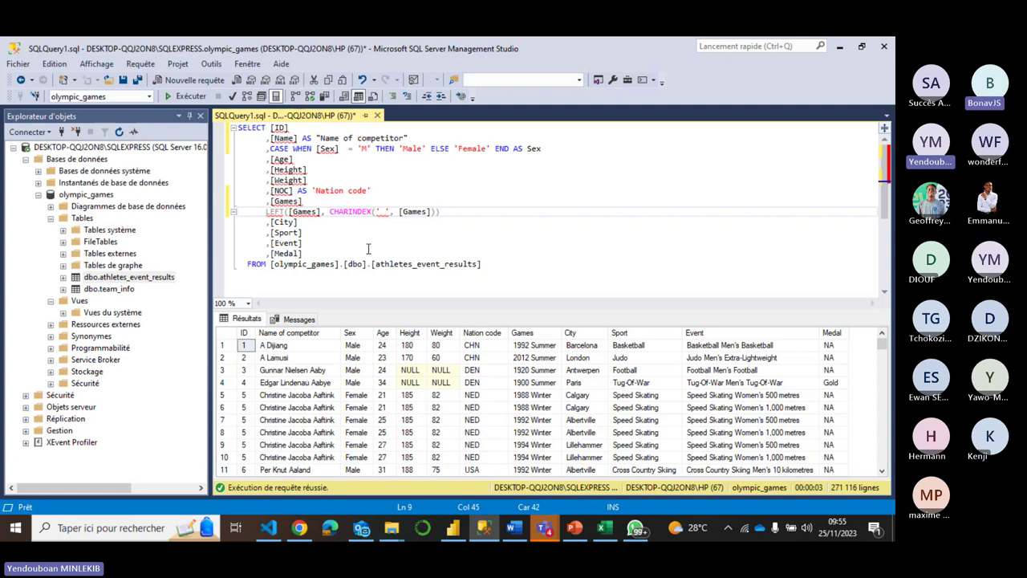
pyautogui.write(')')
# Execute the query, insert a comma before the LEFT expression and execute it again
pyautogui.click(192, 97)
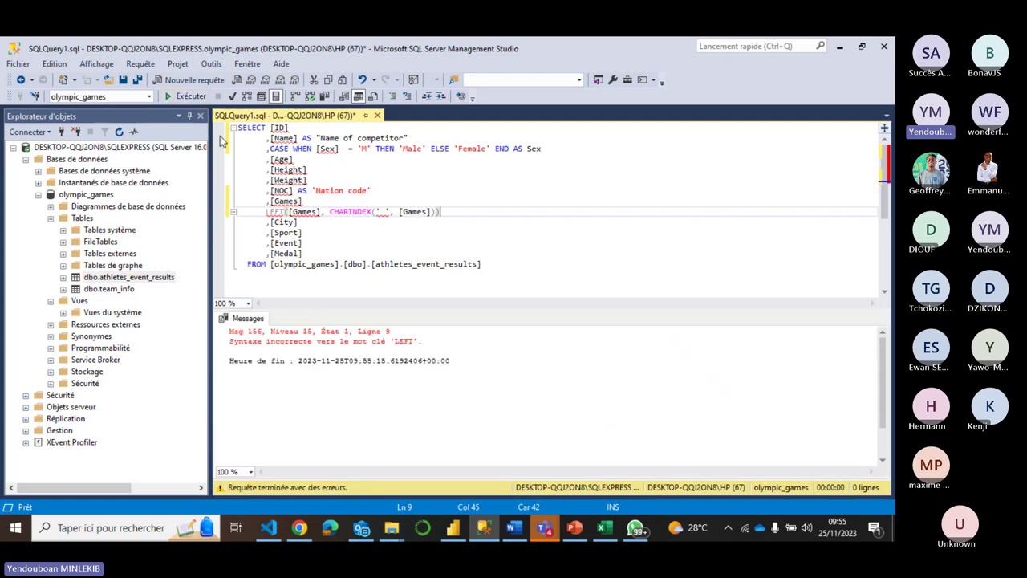
pyautogui.click(267, 221)
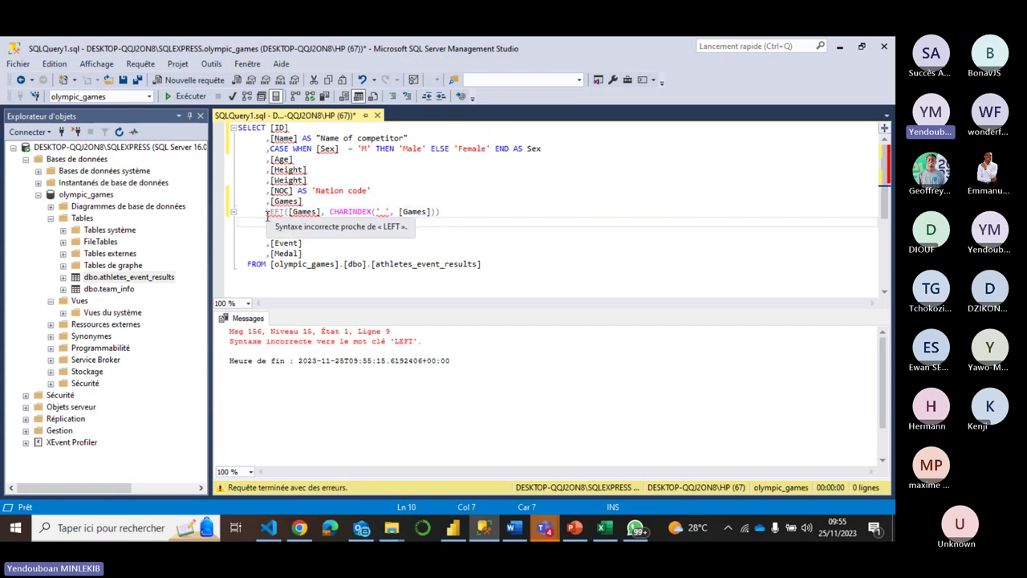
pyautogui.click(267, 212)
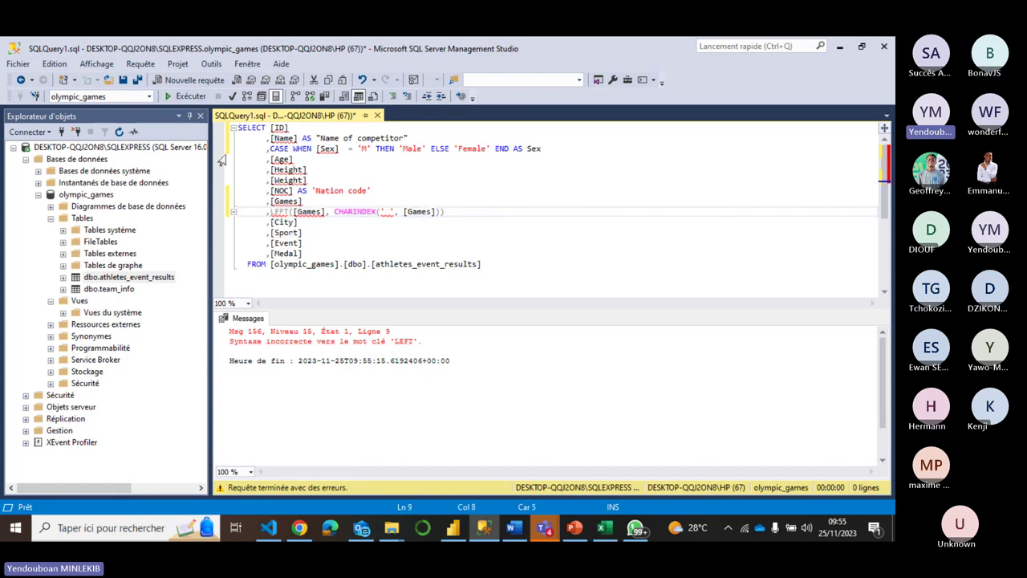
pyautogui.write(',')
pyautogui.click(189, 95)
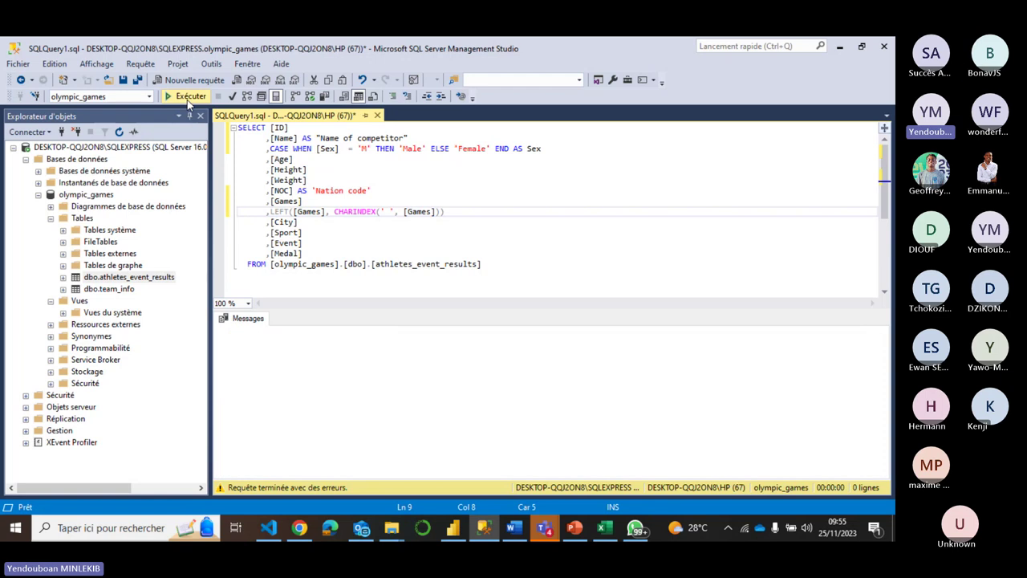
# Alias the LEFT expression AS Year with a capital Y and execute the query
pyautogui.click(482, 212)
pyautogui.write('A')
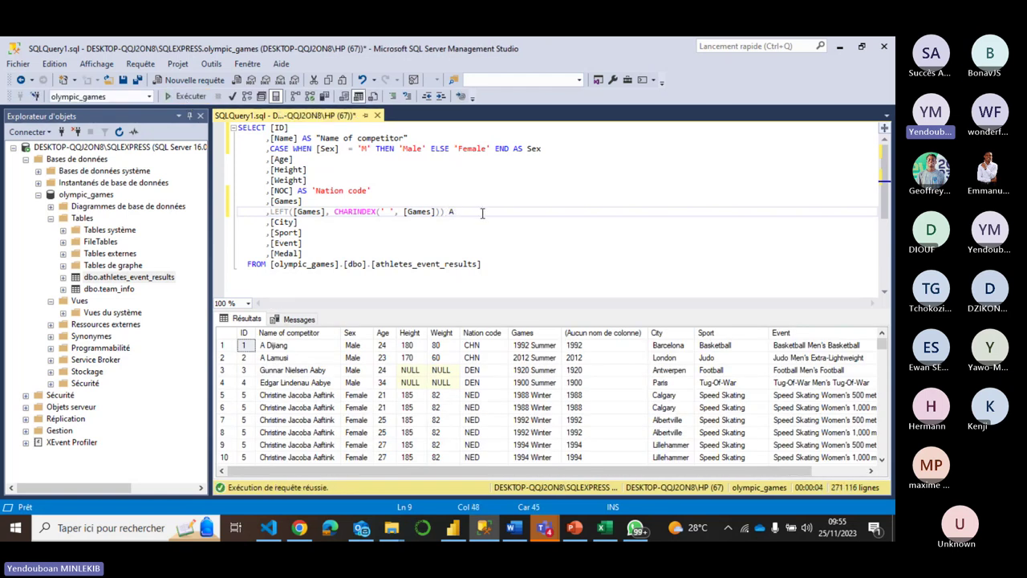
pyautogui.write('S year')
pyautogui.press('Left')
pyautogui.press('Left')
pyautogui.press('Left')
pyautogui.press('BackSpace')
pyautogui.write('Y')
pyautogui.click(191, 97)
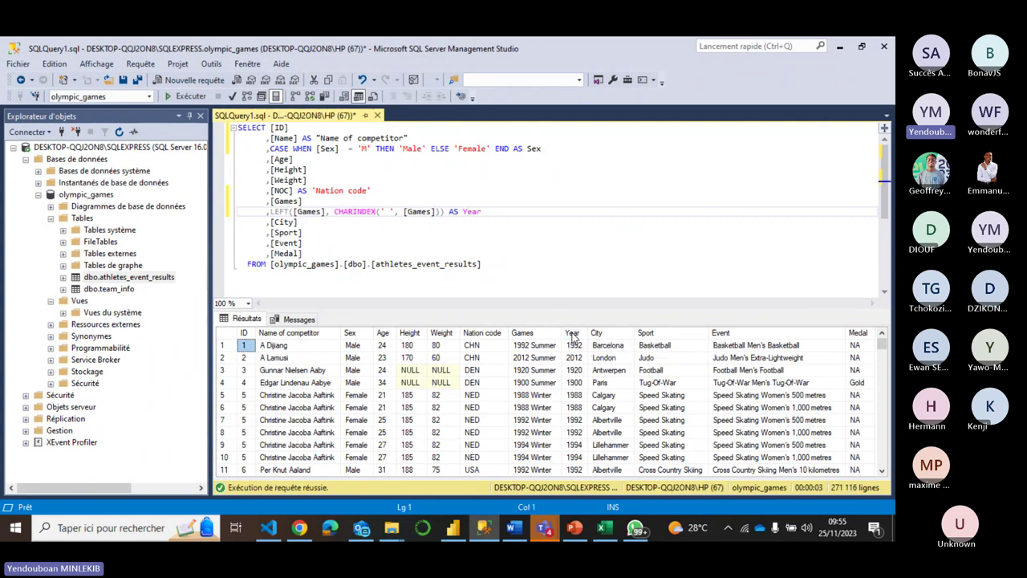
# Compare the Year column with the Games values in the query results
pyautogui.click(572, 334)
pyautogui.click(514, 246)
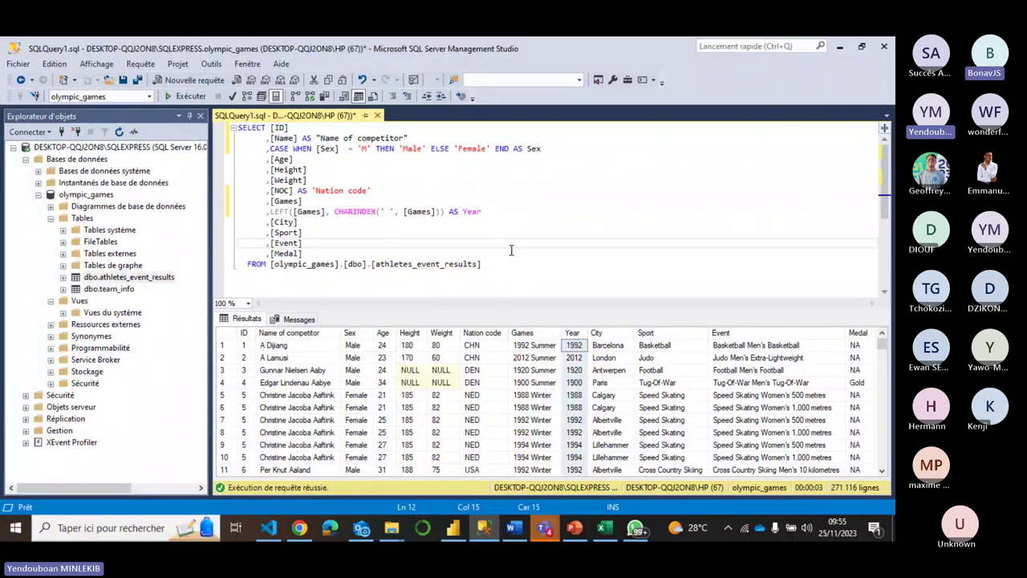
pyautogui.click(506, 261)
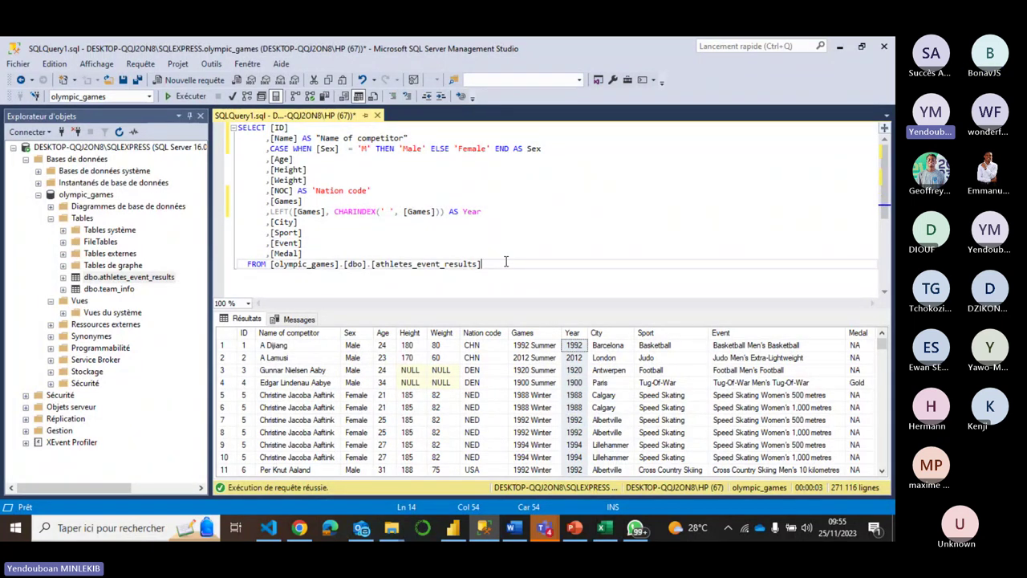
pyautogui.click(532, 347)
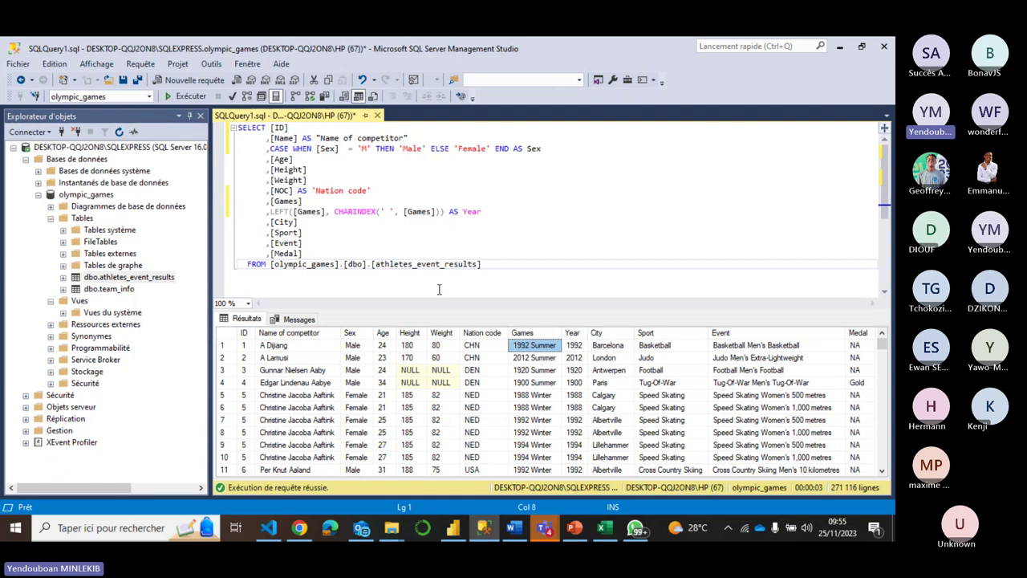
# Start a RIGHT function with [Games] on a new line below the Year expression in the SELECT list
pyautogui.click(491, 210)
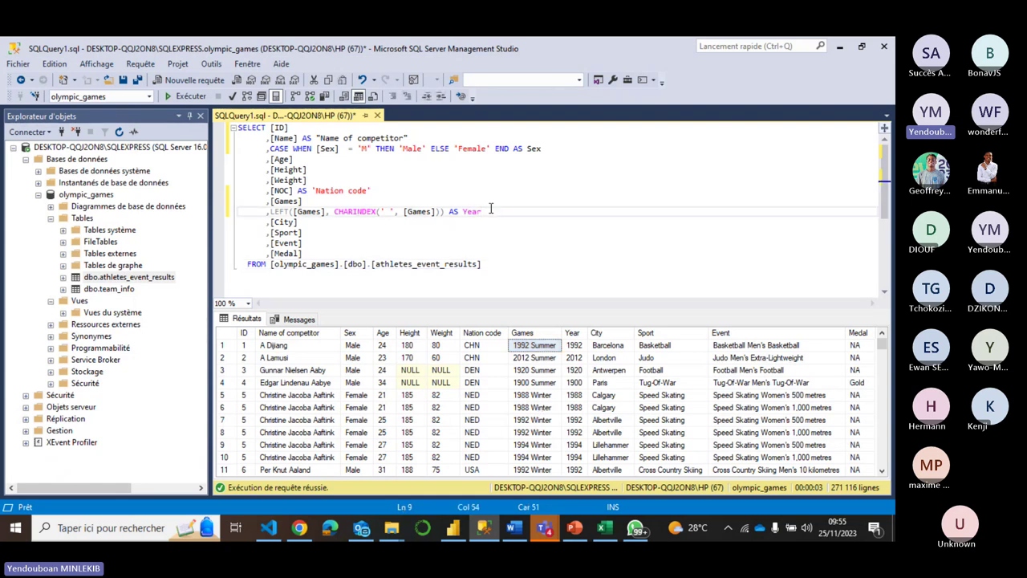
pyautogui.press('Return')
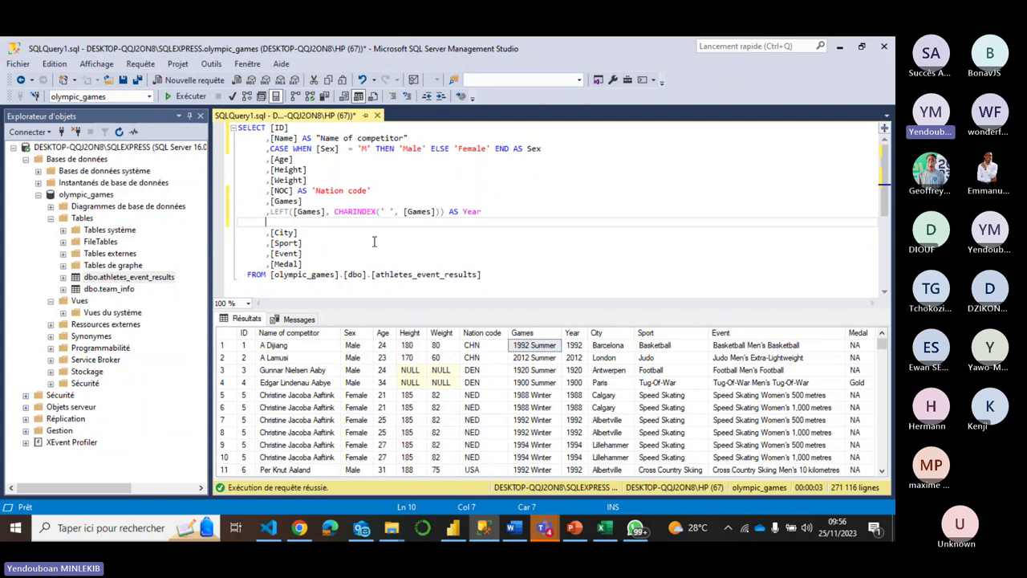
pyautogui.write(',RI')
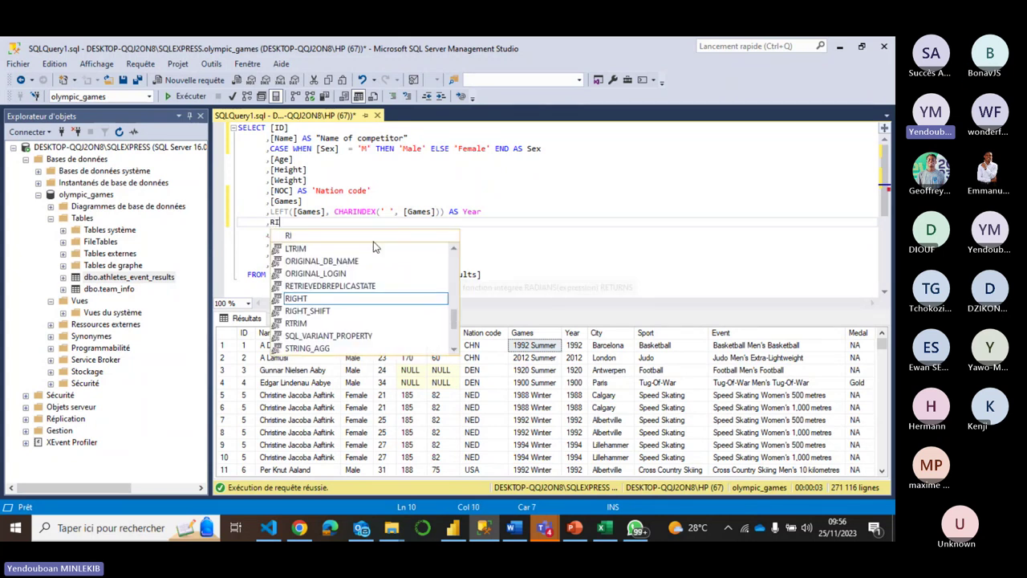
pyautogui.press('Tab')
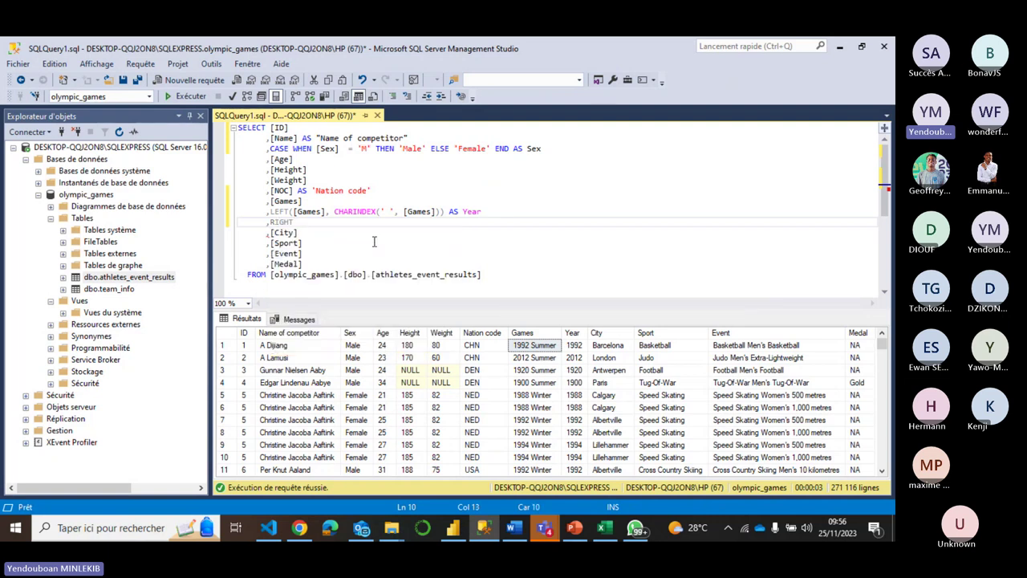
pyautogui.write('(')
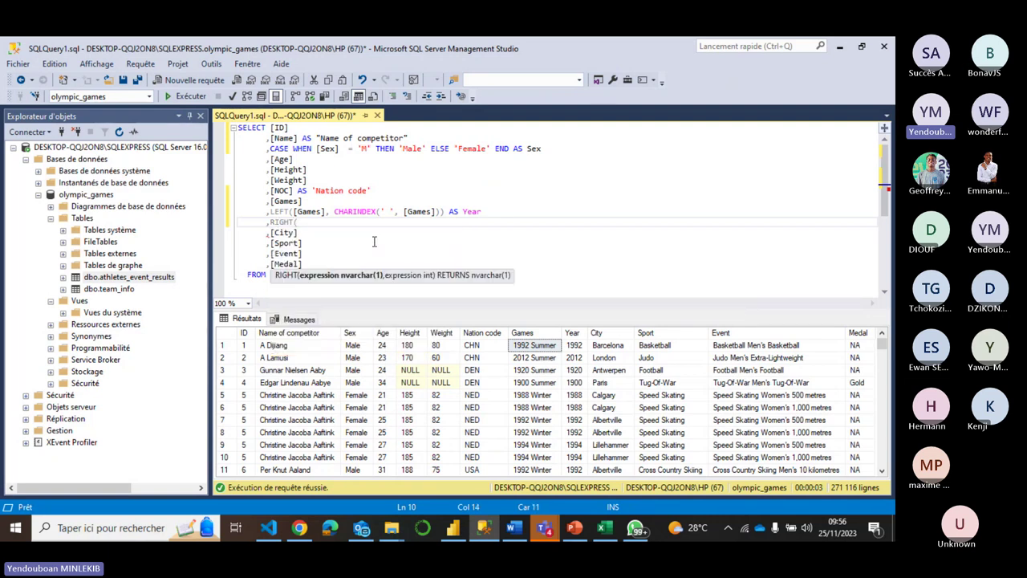
pyautogui.write(',[Games]')
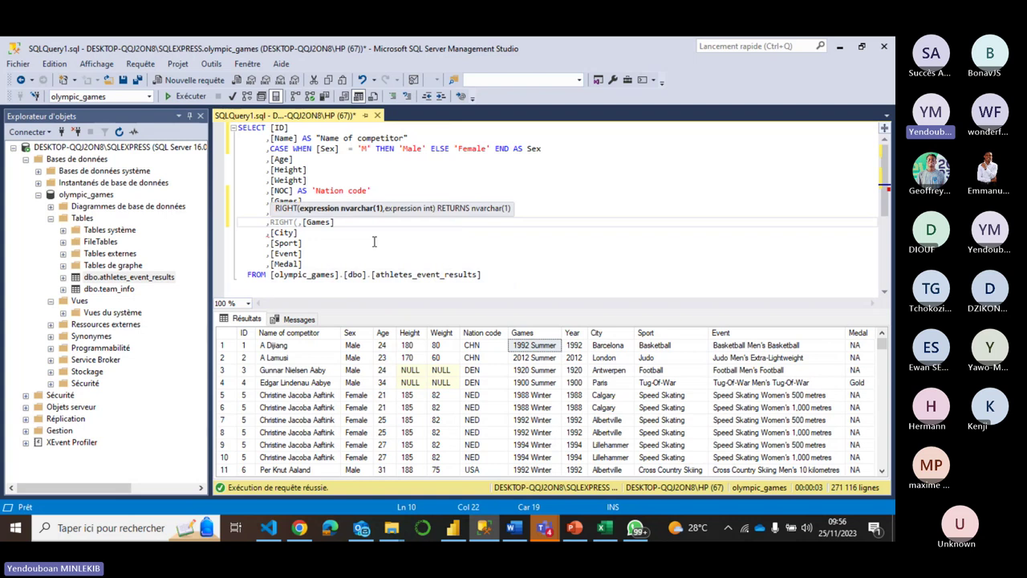
# Remove the stray comma before [Games] inside the RIGHT function and add a comma after it
pyautogui.press('Left')
pyautogui.press('Left')
pyautogui.press('Left')
pyautogui.press('Left')
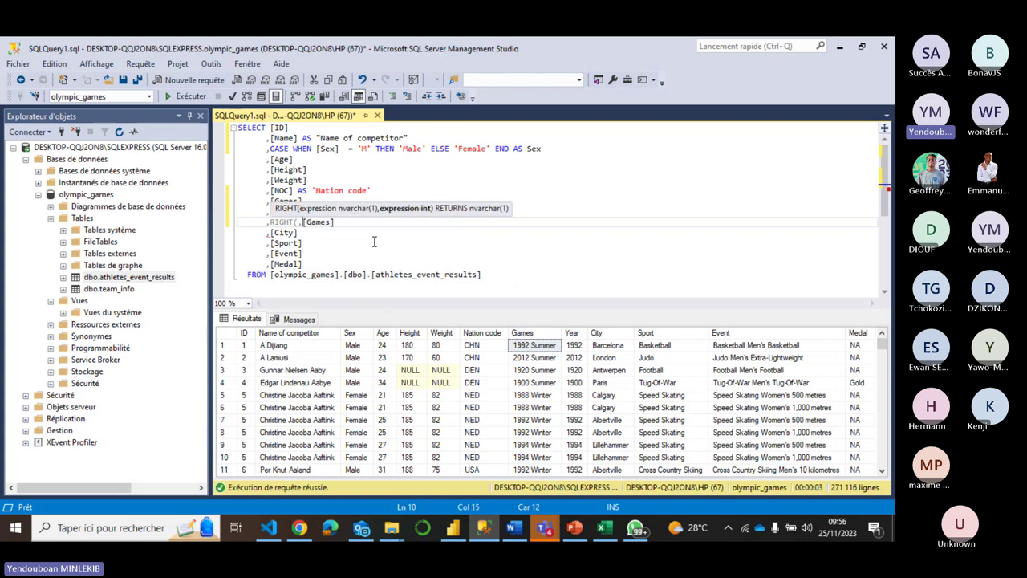
pyautogui.press('BackSpace')
pyautogui.press('Right')
pyautogui.press('Right')
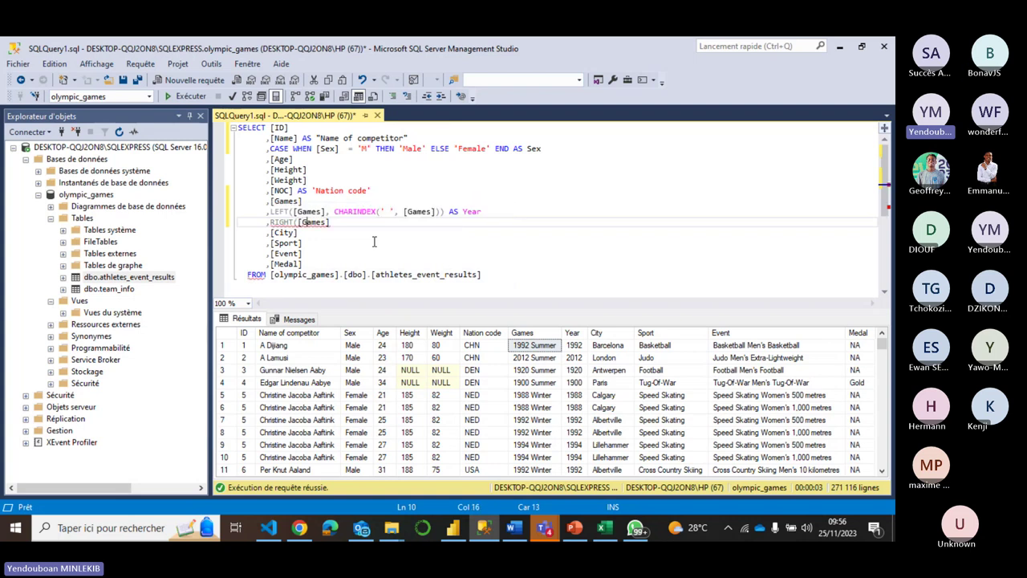
pyautogui.press('Down')
pyautogui.press('Home')
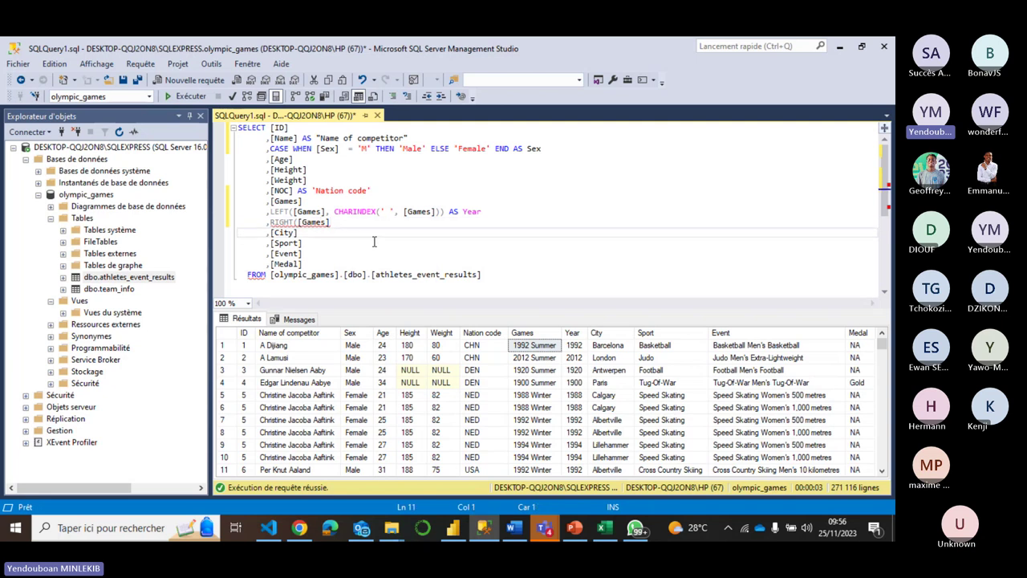
pyautogui.press('Up')
pyautogui.press('End')
pyautogui.write(', ')
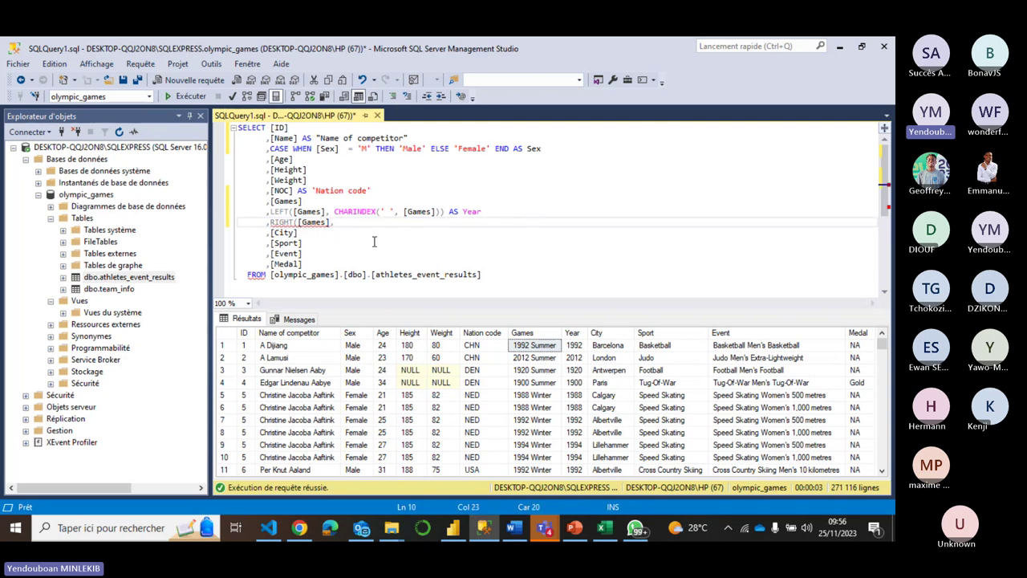
# Add CHARINDEX as RIGHT's second argument, with a quoted space ' ' as its search expression followed by a comma
pyautogui.write('CHA')
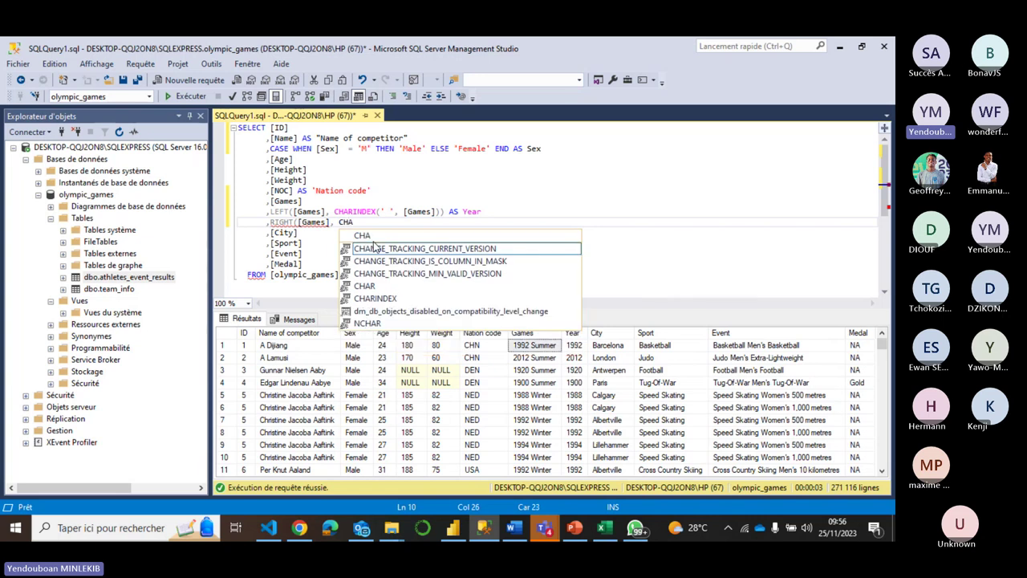
pyautogui.write('RI')
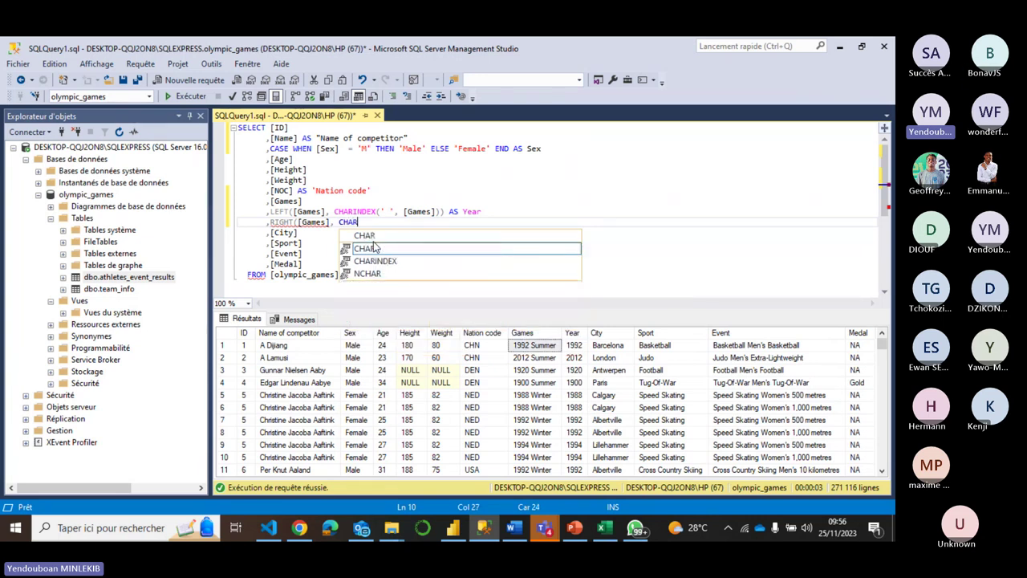
pyautogui.press('Tab')
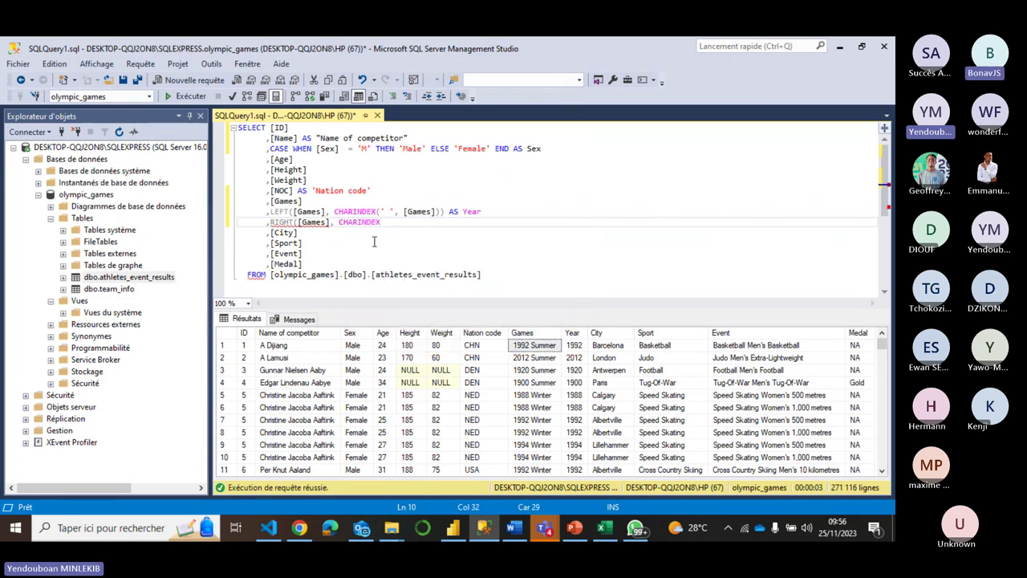
pyautogui.write('(')
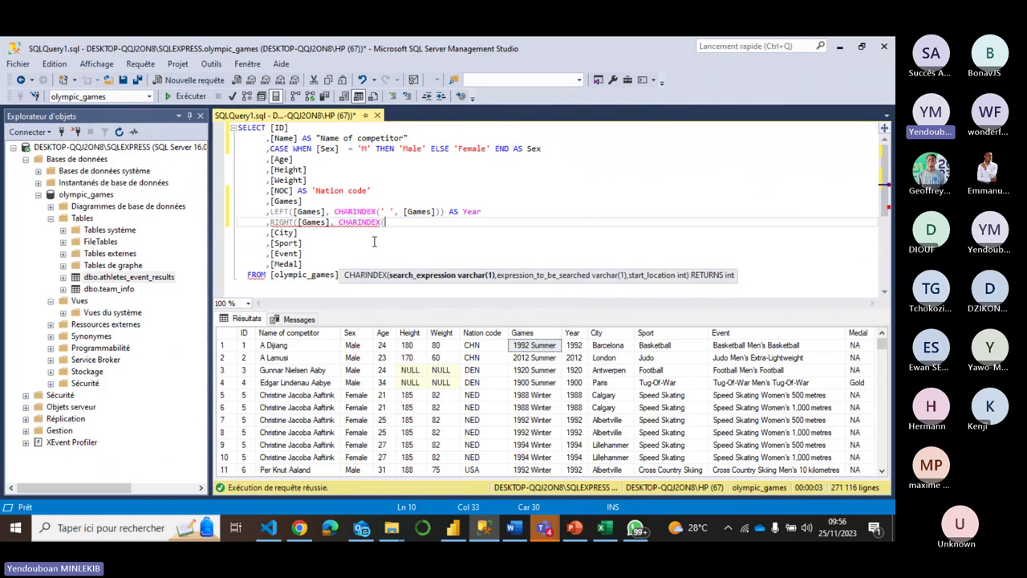
pyautogui.write("''")
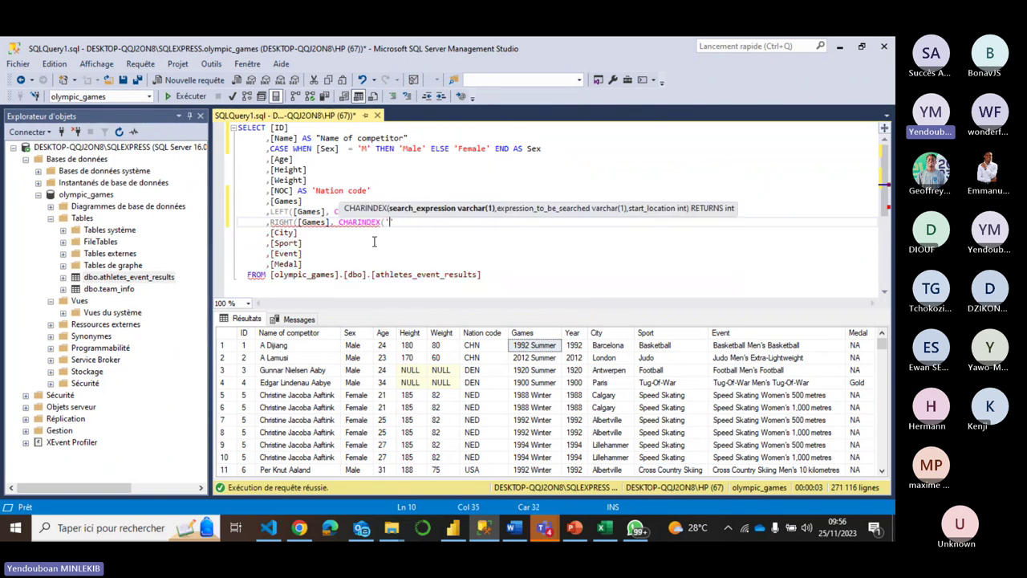
pyautogui.press('Down')
pyautogui.press('Home')
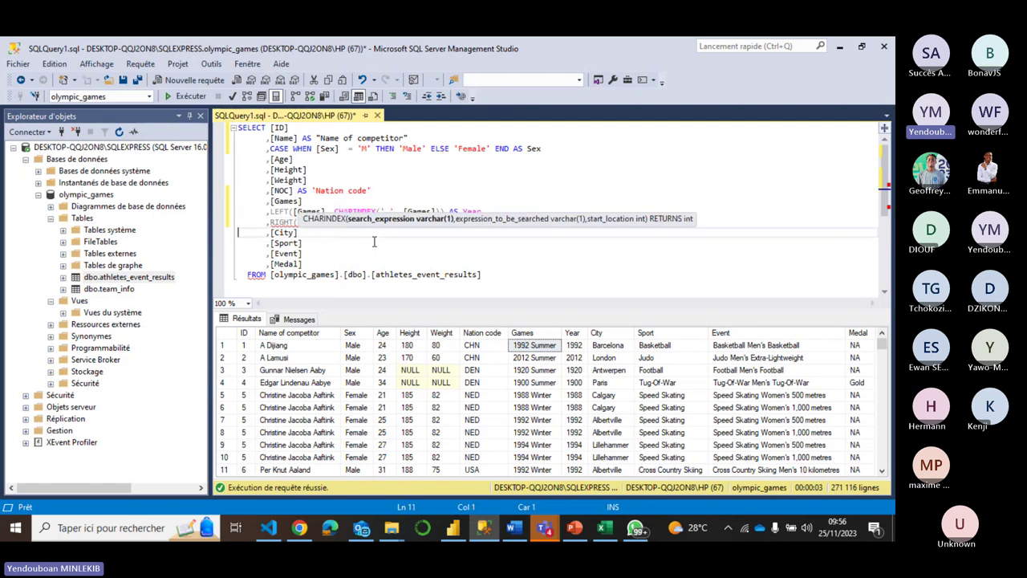
pyautogui.press('Up')
pyautogui.press('End')
pyautogui.write(',')
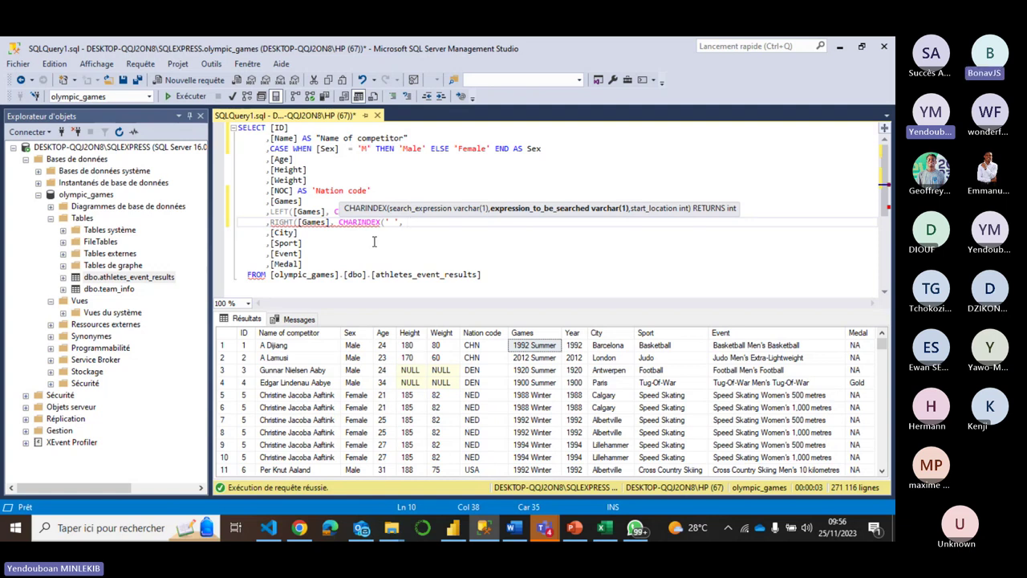
# Add [Games] as the second argument of this CHARINDEX and remove the extra comma before it
pyautogui.write('[Games]')
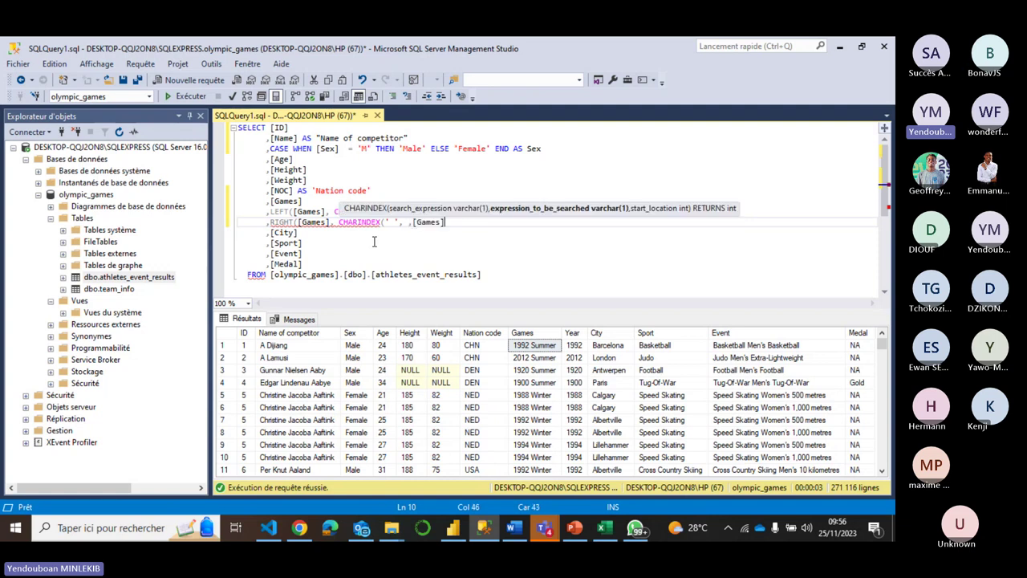
pyautogui.click(412, 223)
pyautogui.press('BackSpace')
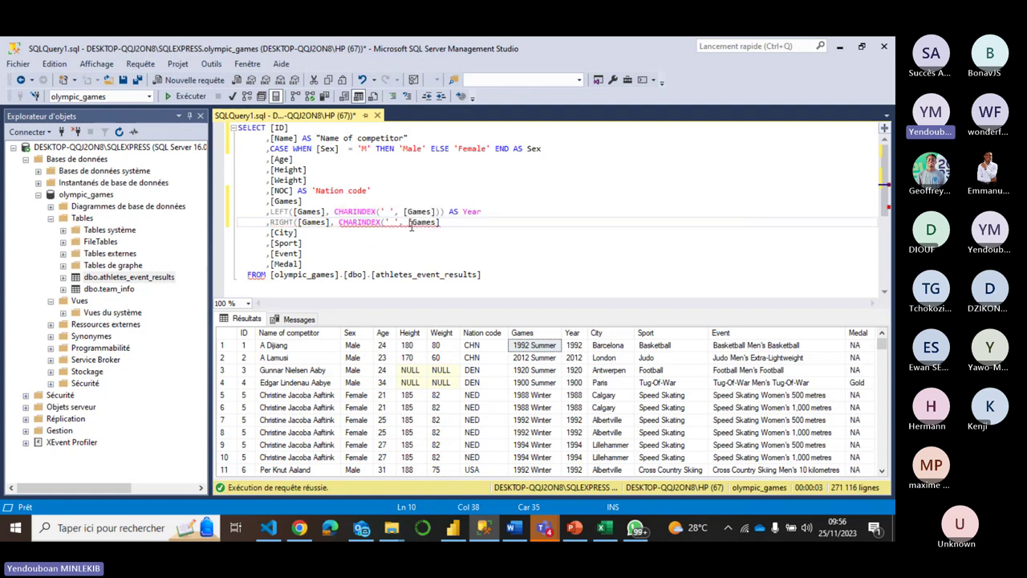
pyautogui.press('Right')
pyautogui.press('Right')
pyautogui.press('Right')
pyautogui.press('Right')
pyautogui.press('Right')
pyautogui.press('Right')
# Close both functions' parentheses, alias the RIGHT expression AS season and execute the query
pyautogui.write(')) AS sa')
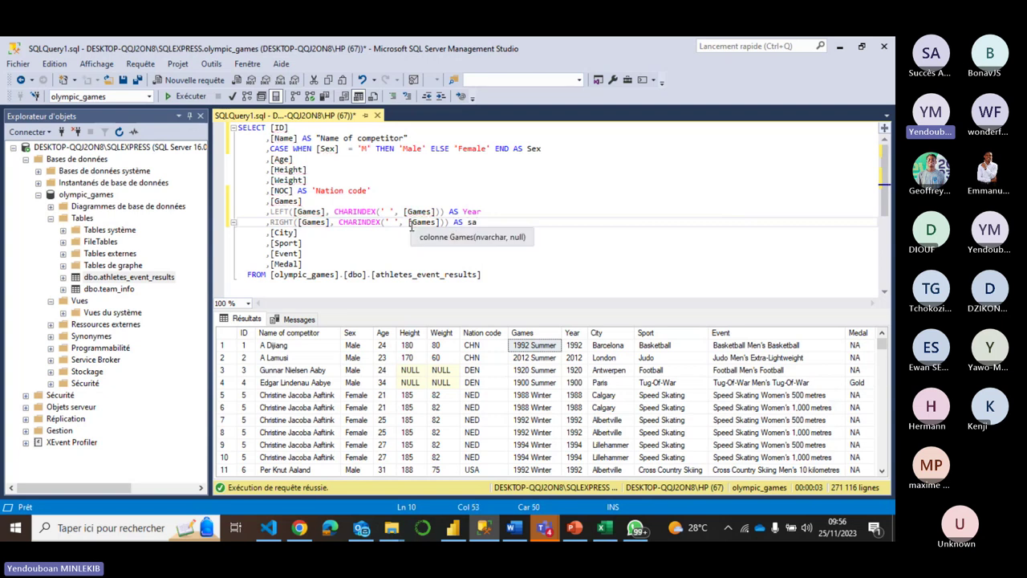
pyautogui.press('BackSpace')
pyautogui.write('eas')
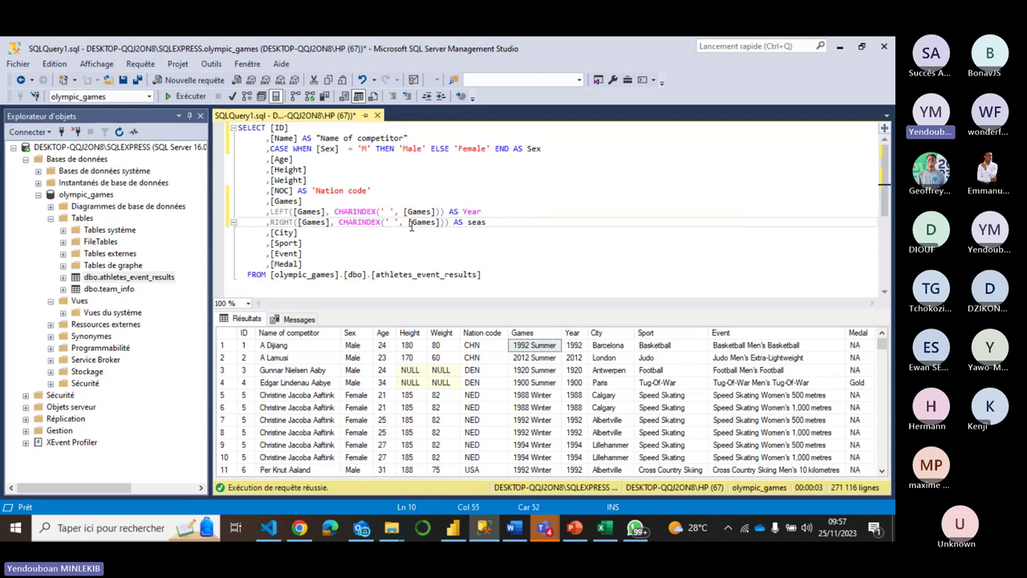
pyautogui.write('on')
pyautogui.click(190, 96)
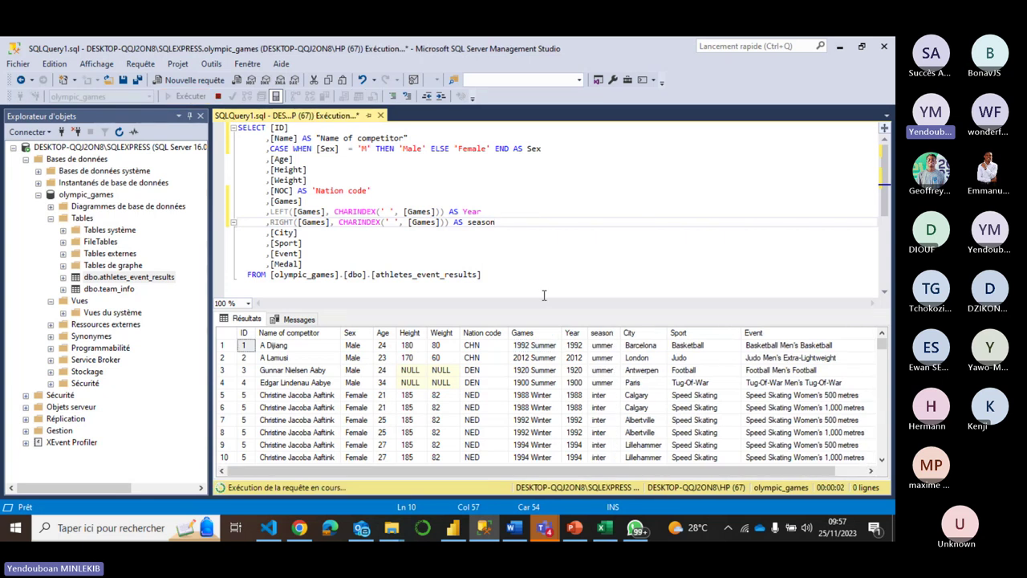
# Add +1 after CHARINDEX in the season expression and execute the query
pyautogui.click(445, 225)
pyautogui.write('-1')
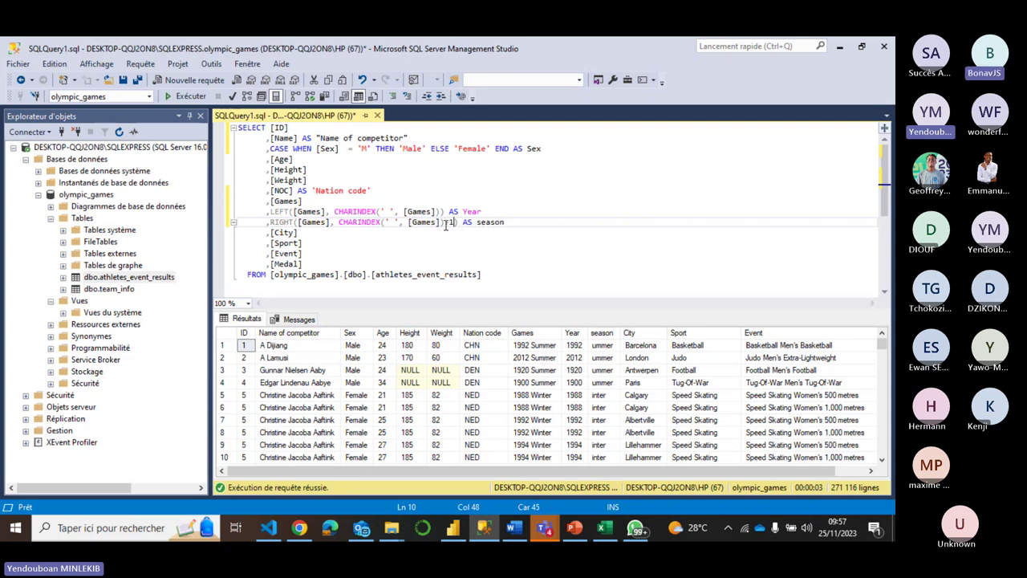
pyautogui.click(196, 97)
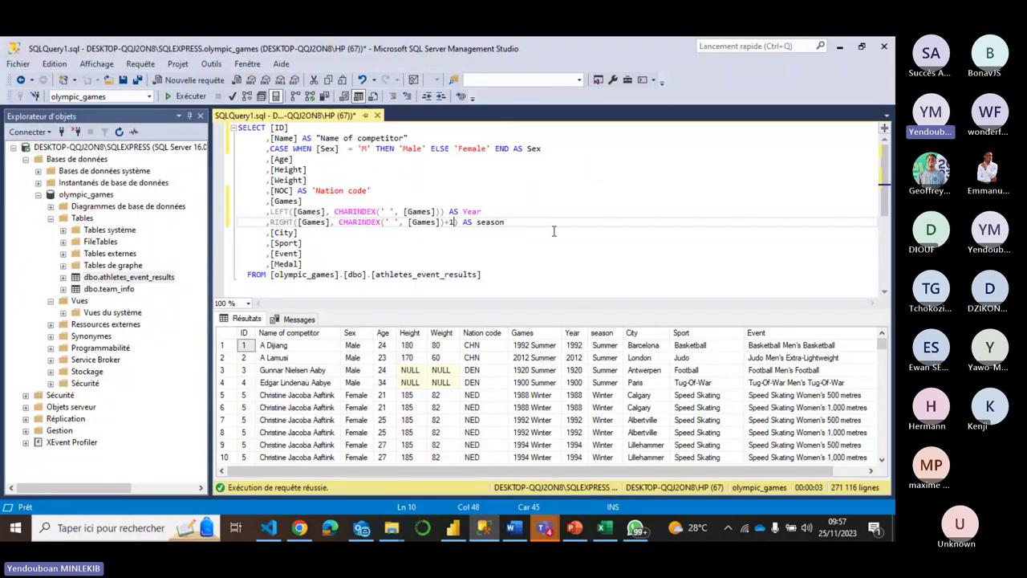
# Copy the full RIGHT expression without its alias into a new WHERE clause below the FROM line
pyautogui.moveTo(541, 222); pyautogui.dragTo(415, 225)
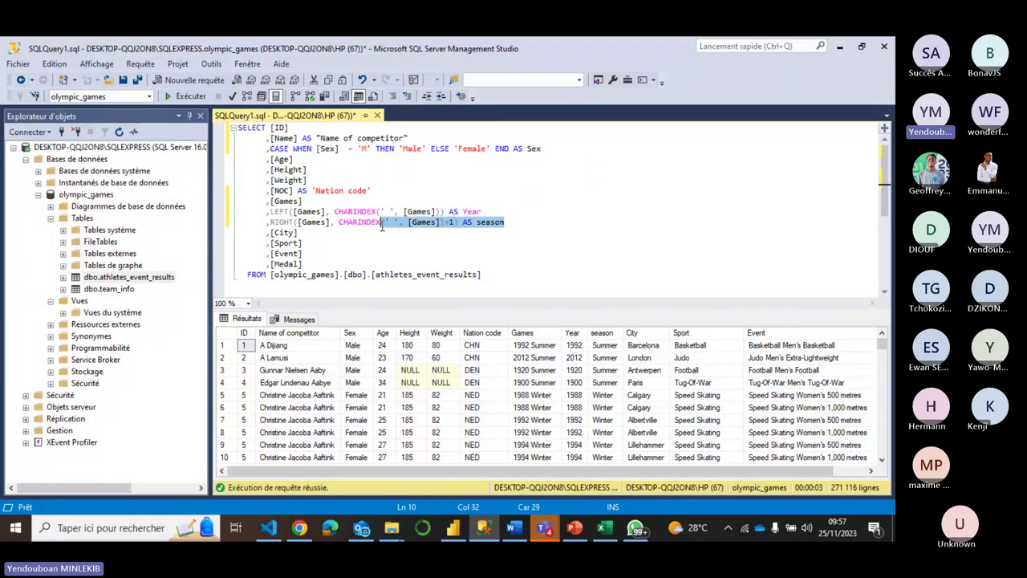
pyautogui.click(380, 223)
pyautogui.moveTo(458, 222); pyautogui.dragTo(269, 224)
pyautogui.hotkey('ctrl', 'c')
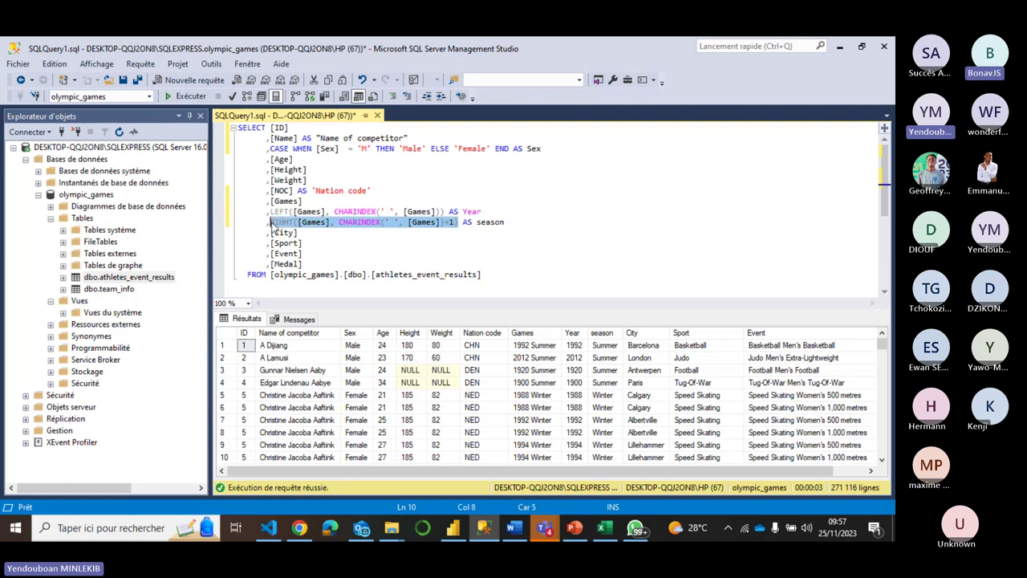
pyautogui.click(575, 283)
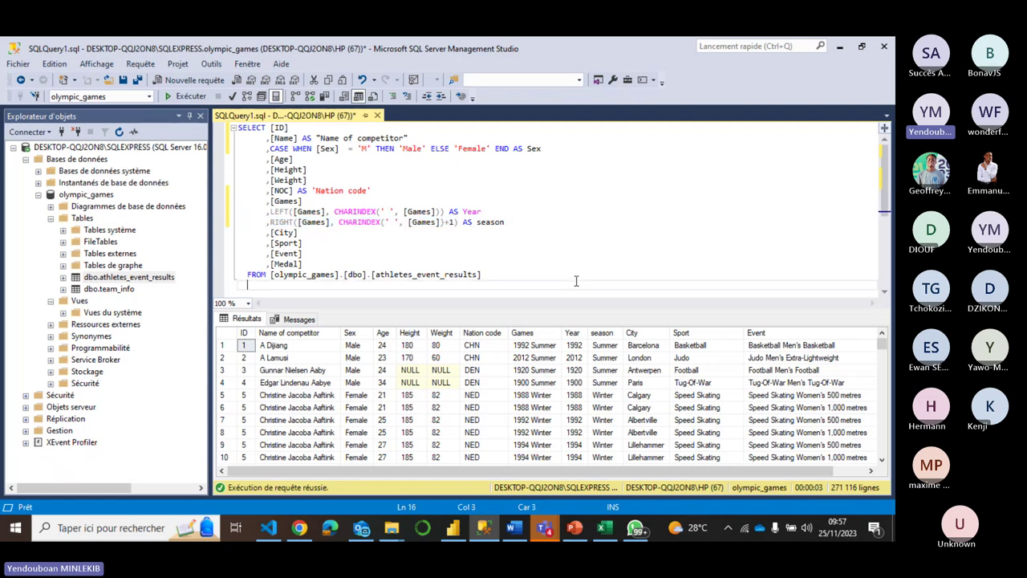
pyautogui.write('WHERE')
pyautogui.hotkey('ctrl', 'v')
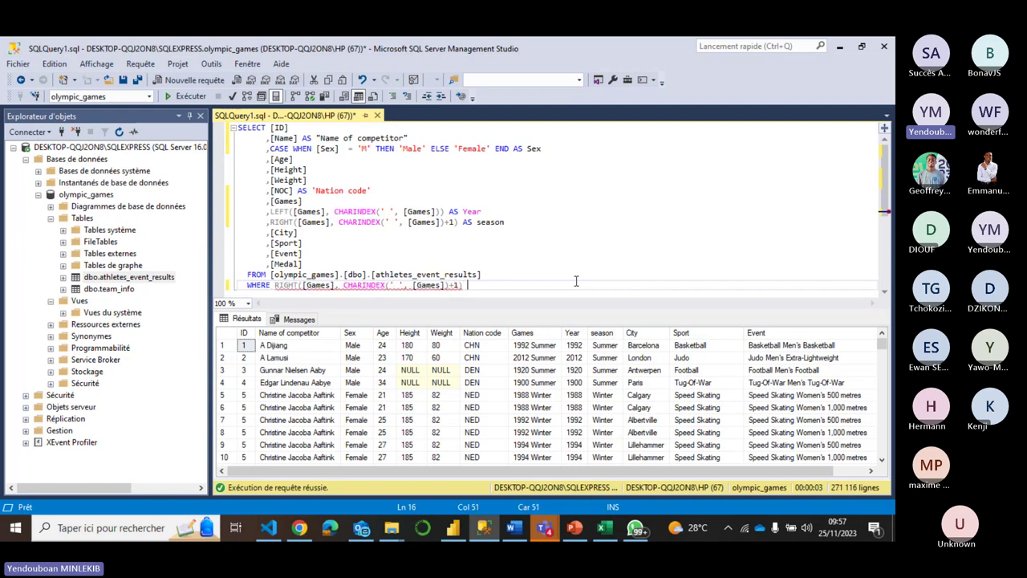
# Complete the WHERE condition with = 'Summer' and execute the query
pyautogui.write('= ')
pyautogui.write("''")
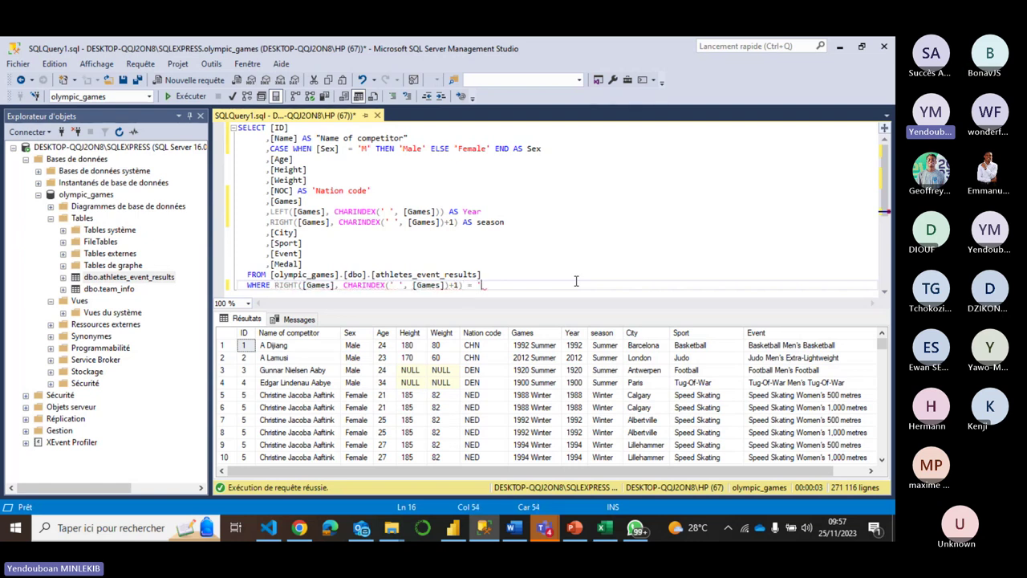
pyautogui.press('BackSpace')
pyautogui.press('BackSpace')
pyautogui.write('Summer')
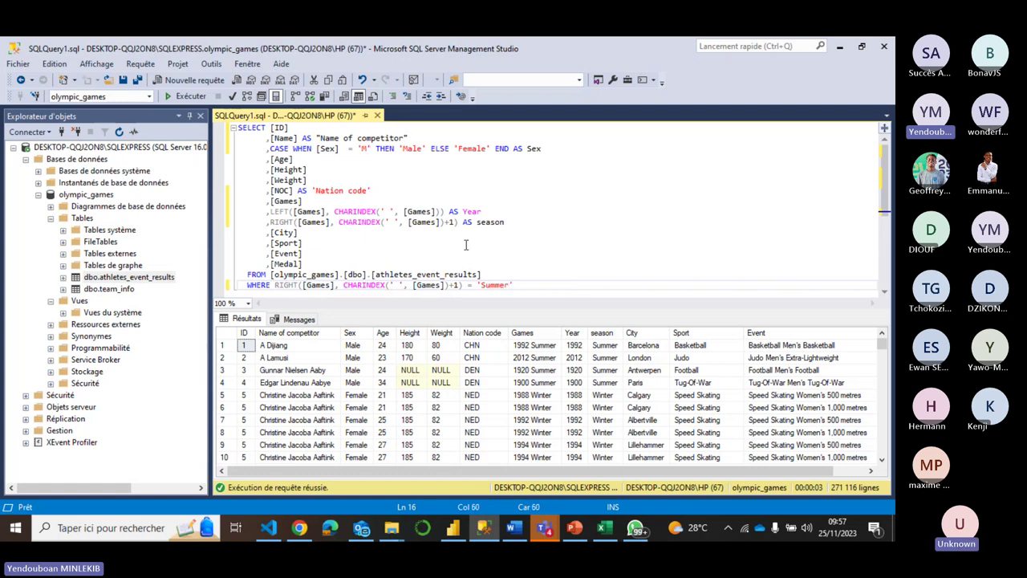
pyautogui.click(190, 95)
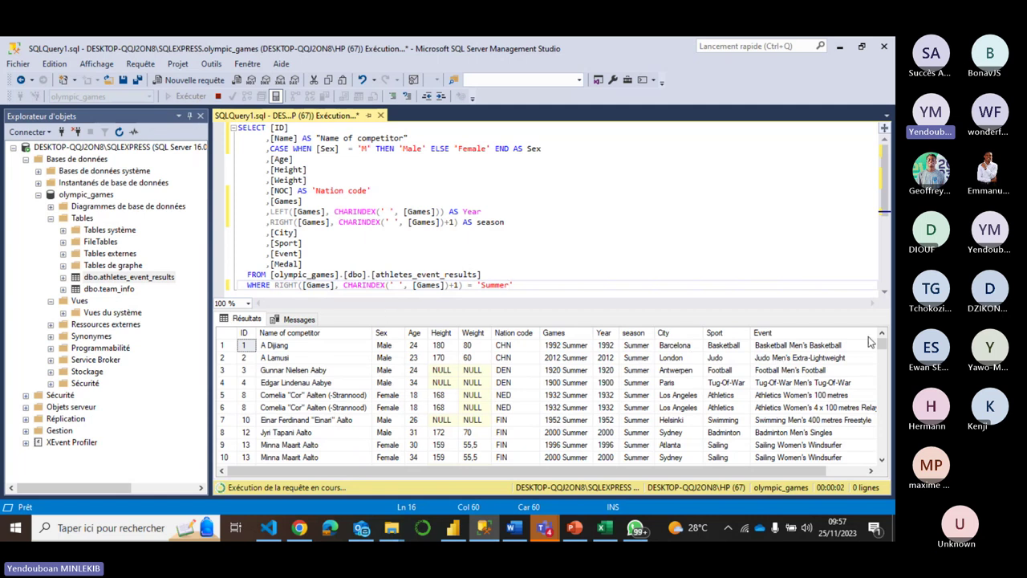
# Check the Games values further down the filtered query results
pyautogui.moveTo(882, 351); pyautogui.dragTo(882, 370)
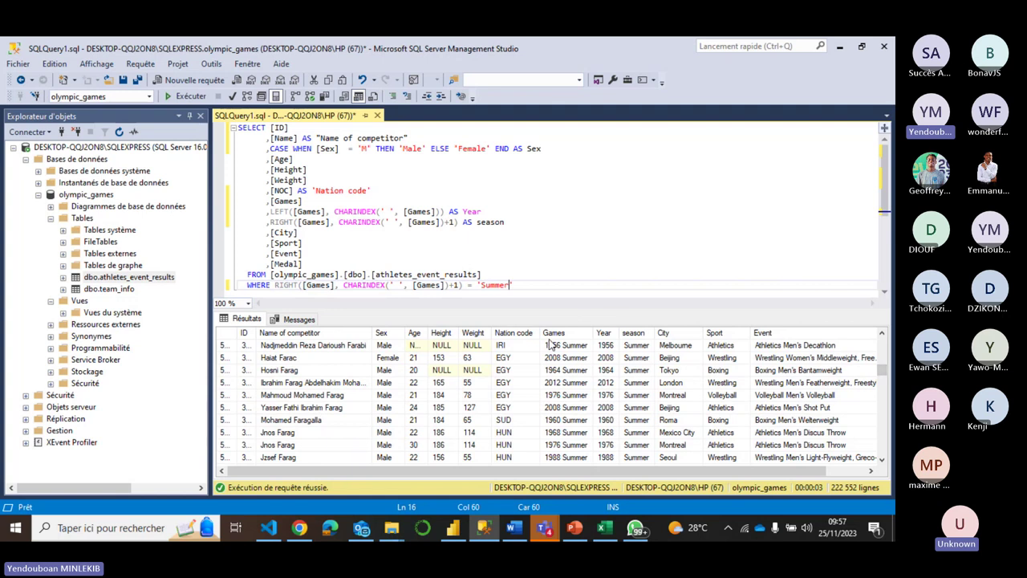
pyautogui.click(568, 361)
pyautogui.moveTo(570, 369); pyautogui.dragTo(571, 490)
# Switch to PowerPoint and review the "d'été" requirement on the Problématiques business slide
pyautogui.click(573, 528)
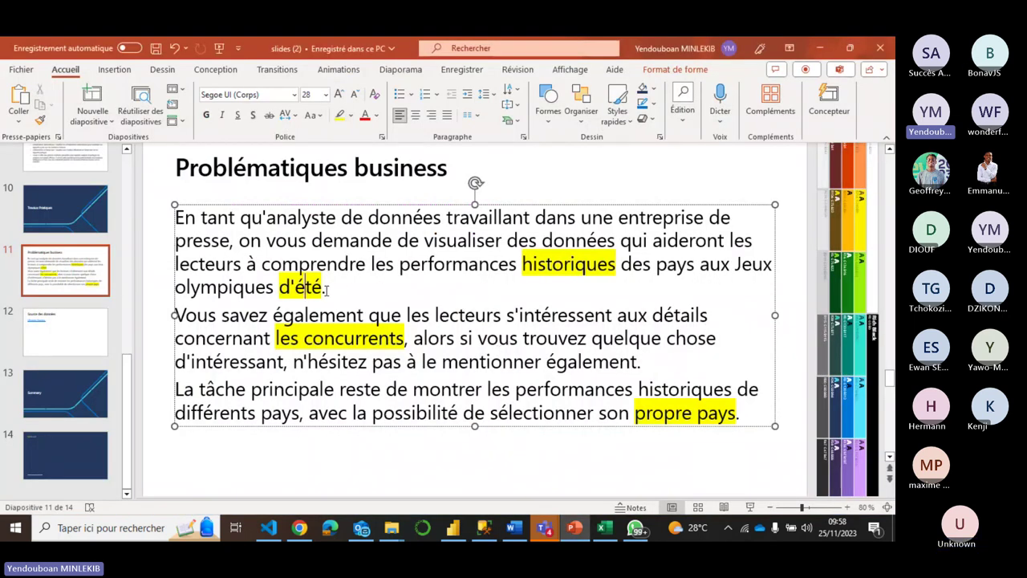
pyautogui.moveTo(327, 287); pyautogui.dragTo(278, 287)
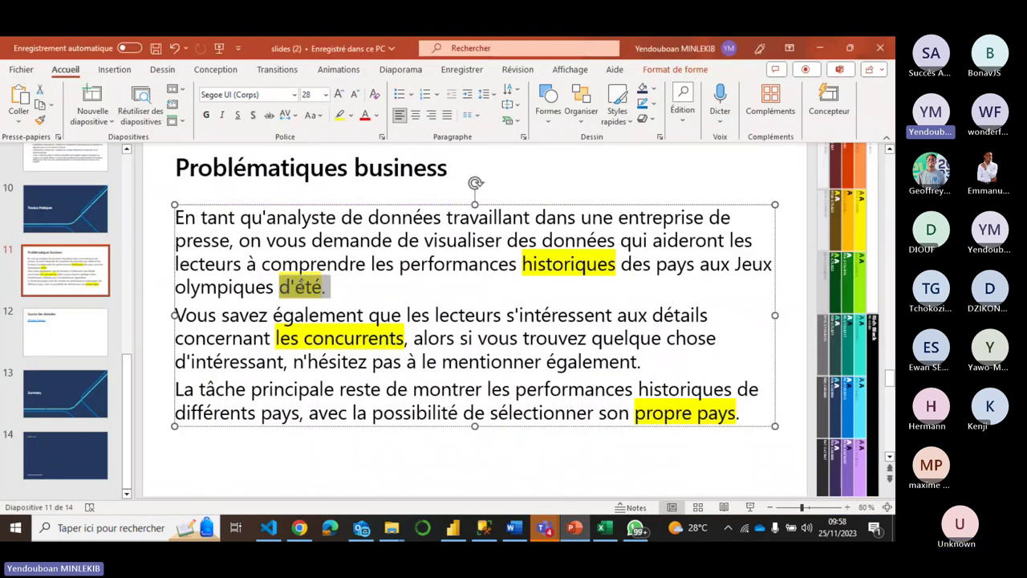
pyautogui.click(322, 287)
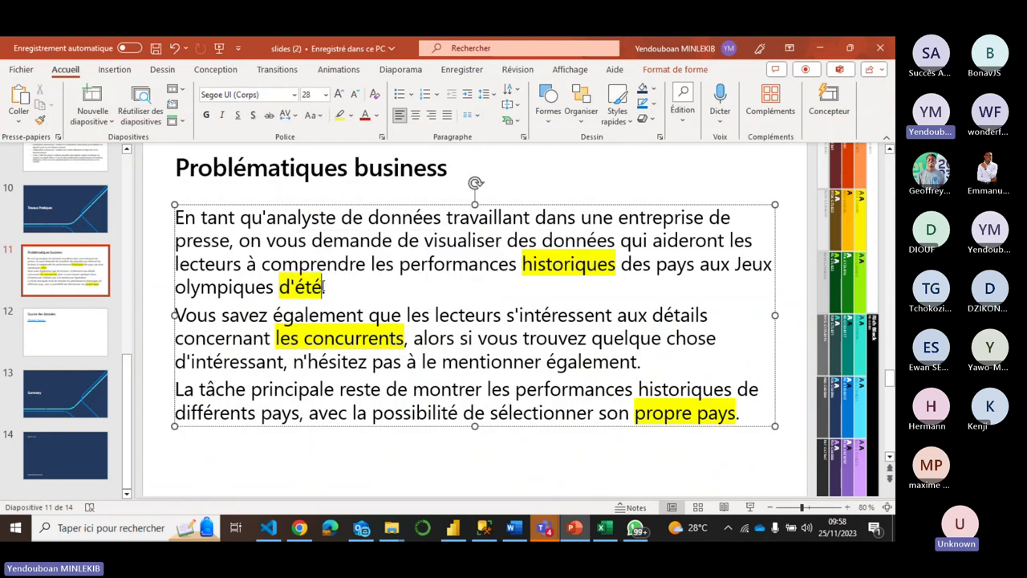
# Switch to SQL Server Management Studio and examine the Medal values further down the filtered query results
pyautogui.click(484, 527)
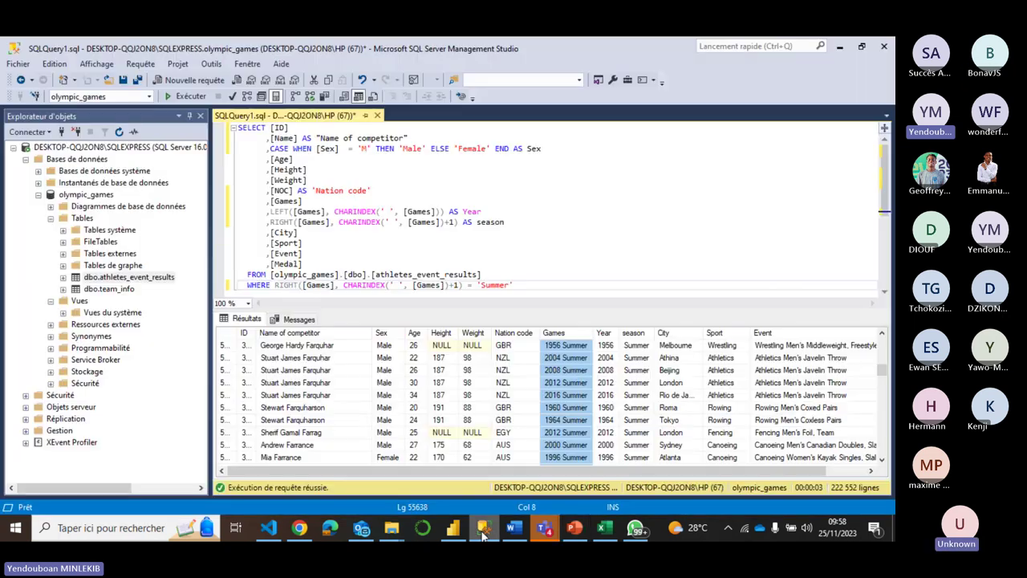
pyautogui.click(536, 274)
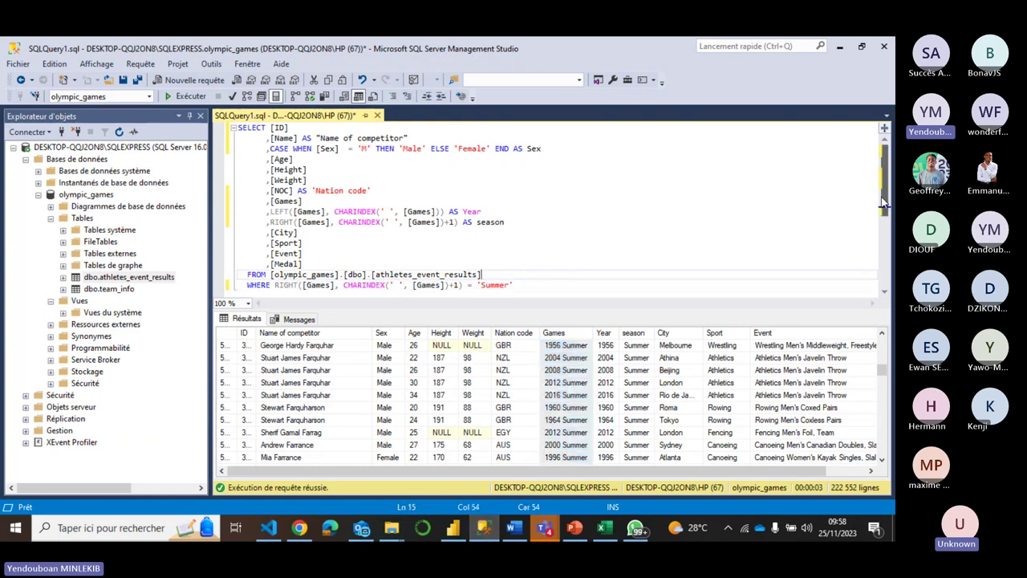
pyautogui.moveTo(883, 196)
pyautogui.mouseDown()
pyautogui.moveTo(883, 233)
pyautogui.moveTo(882, 201)
pyautogui.mouseUp()
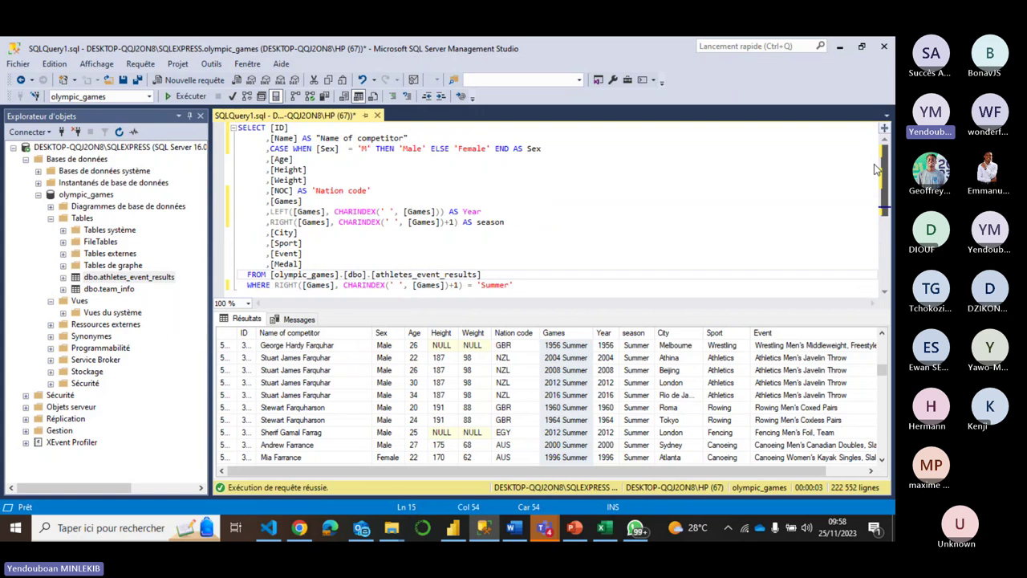
pyautogui.click(706, 203)
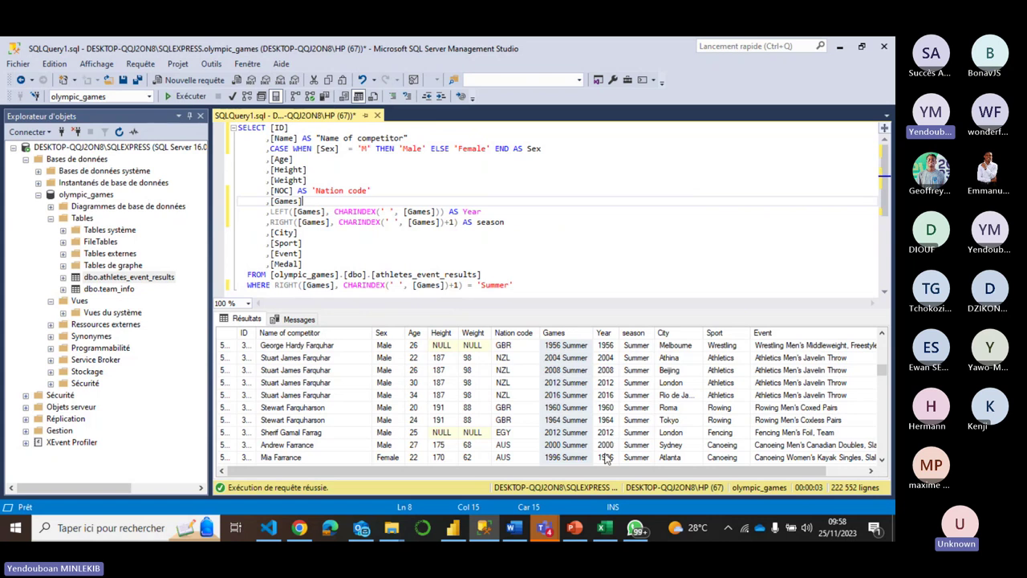
pyautogui.hscroll(2, 606, 458)
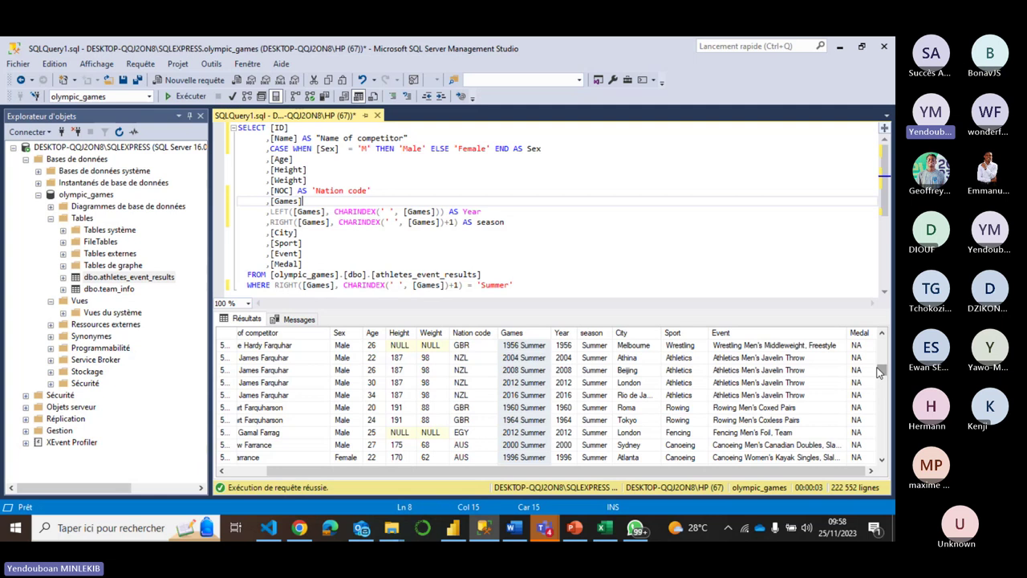
pyautogui.moveTo(880, 371); pyautogui.dragTo(874, 401)
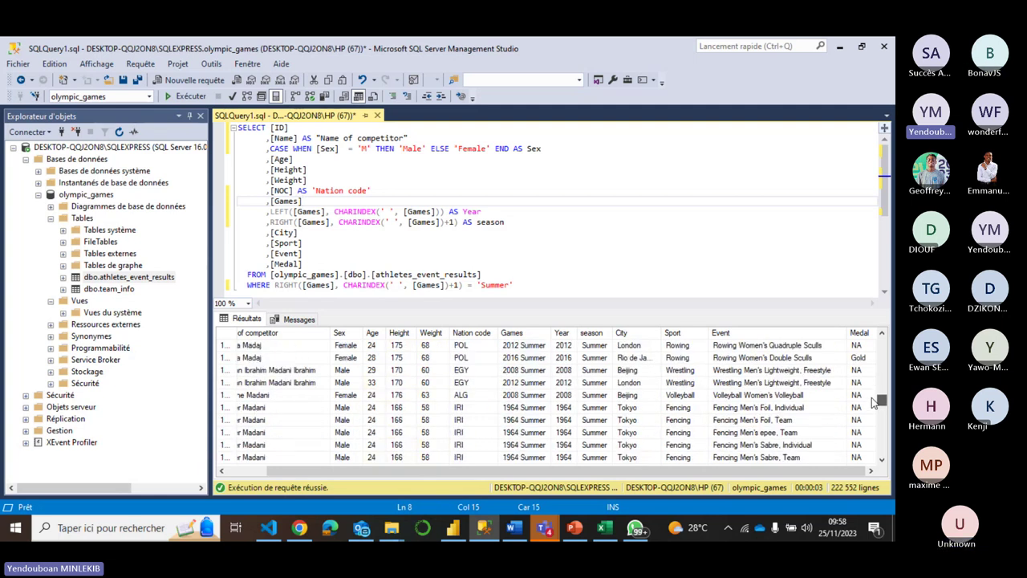
pyautogui.click(856, 345)
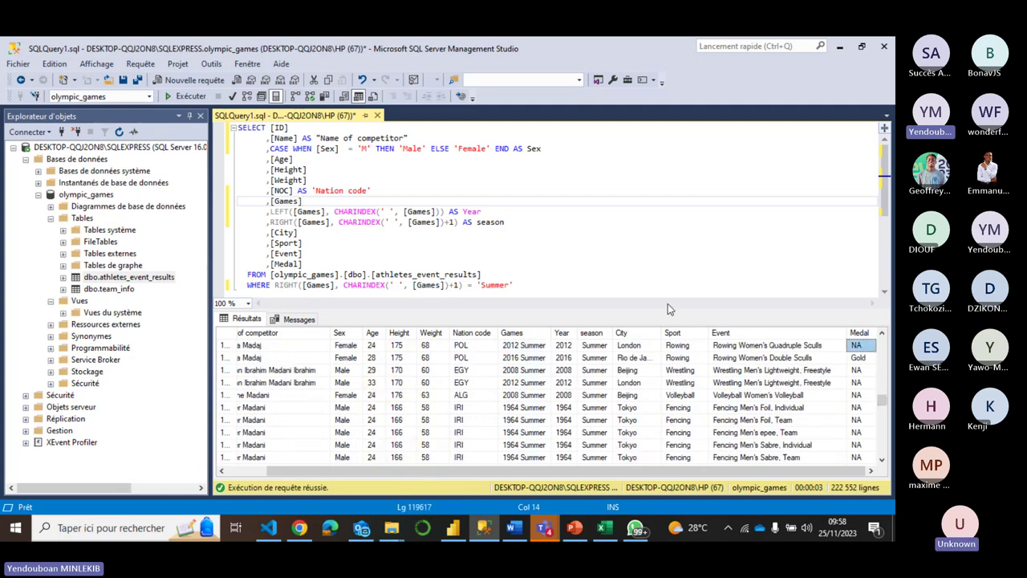
# Turn the [Medal] column line into a CASE expression starting with WHEN [Medal] = 'NA' THEN 'Not Registered'
pyautogui.click(270, 263)
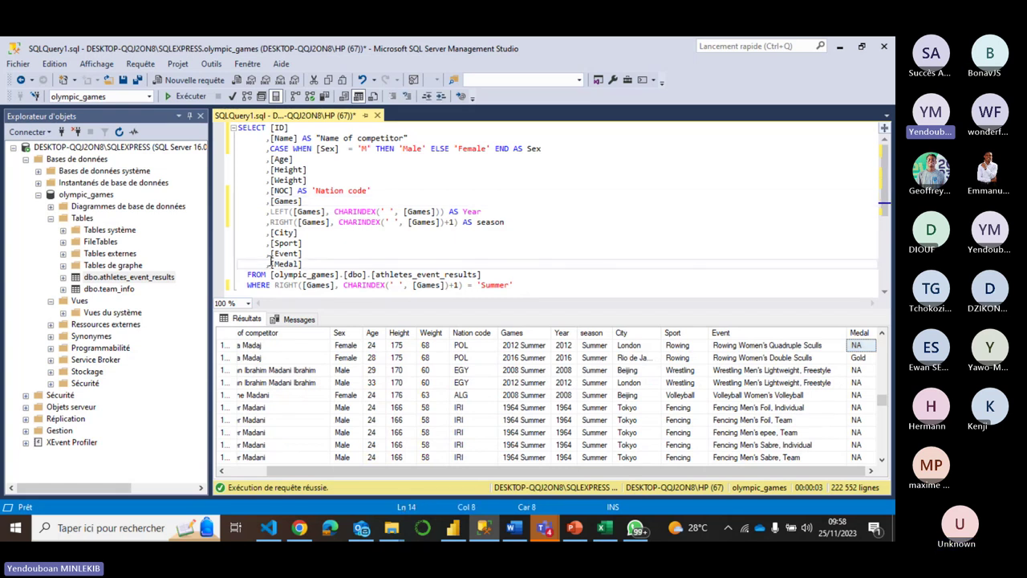
pyautogui.write('CASE ')
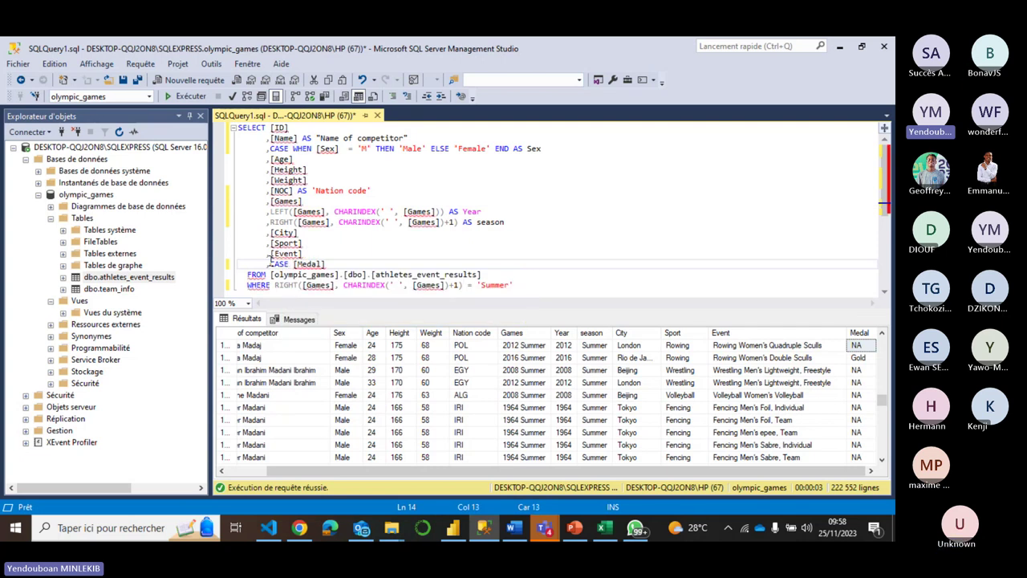
pyautogui.write('WHEN')
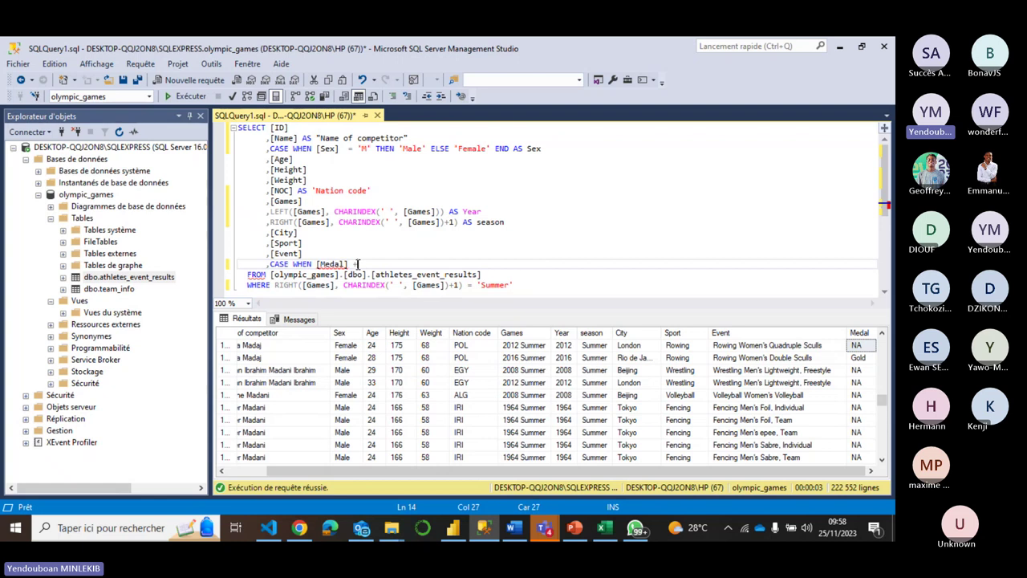
pyautogui.write("= 'NA'")
pyautogui.write('THEN 4')
pyautogui.press('BackSpace')
pyautogui.write("''")
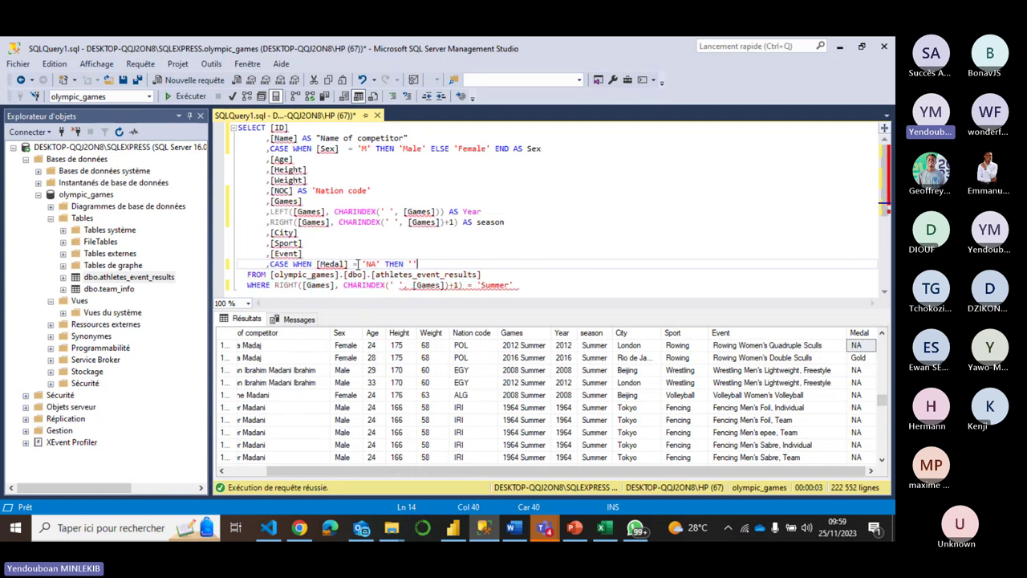
pyautogui.press('Left')
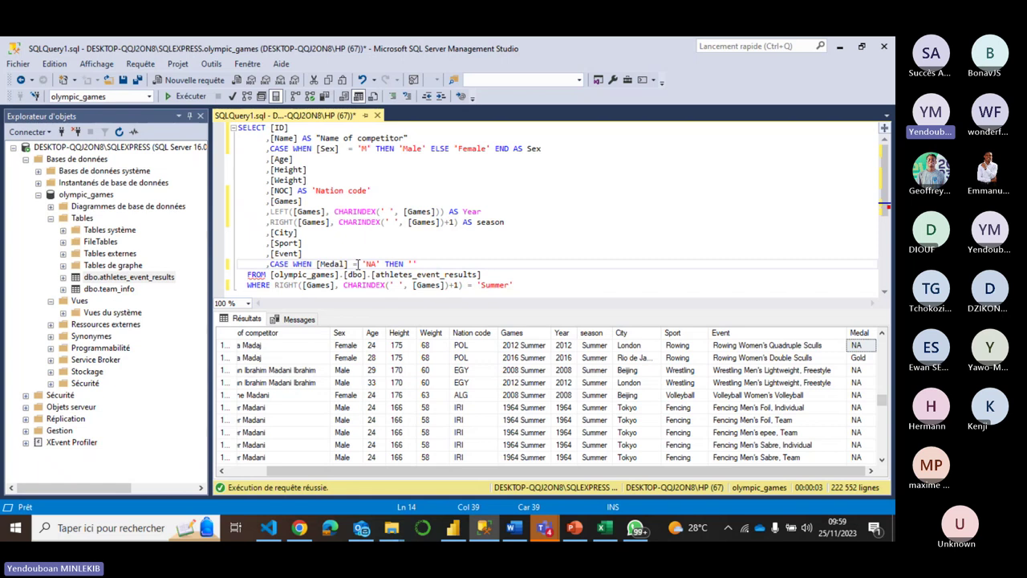
pyautogui.write('Not')
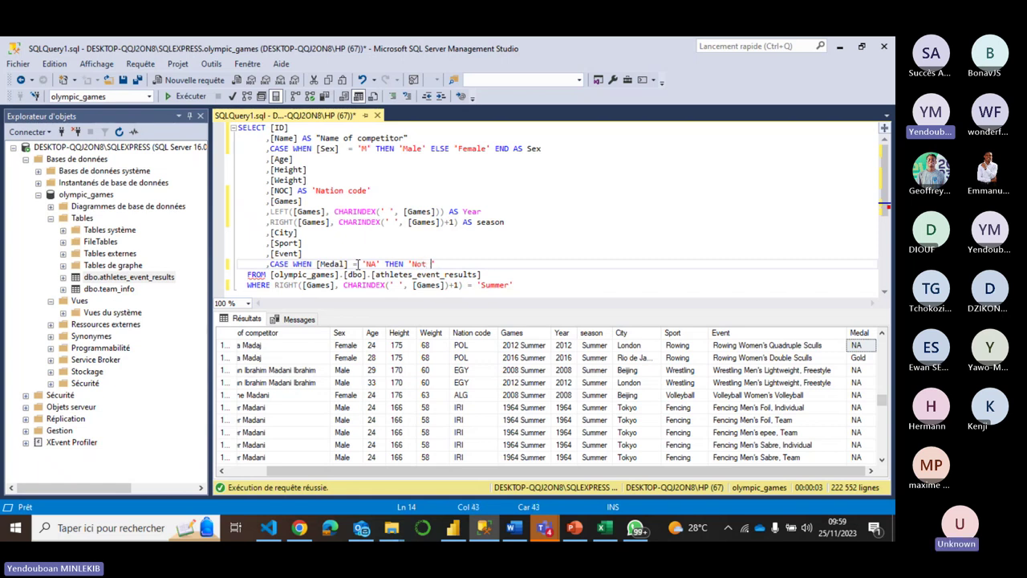
pyautogui.write(' Re')
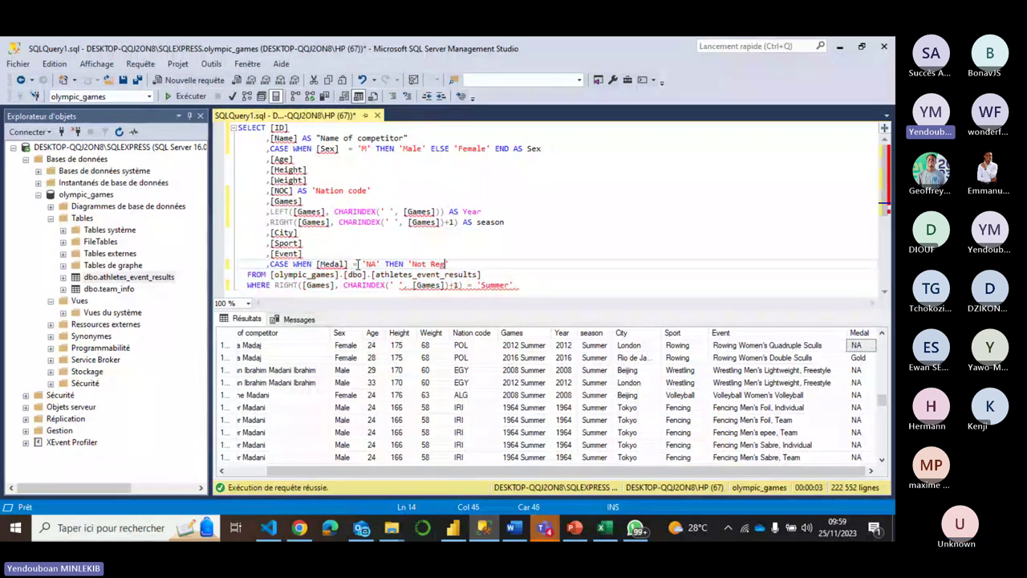
pyautogui.write('gist')
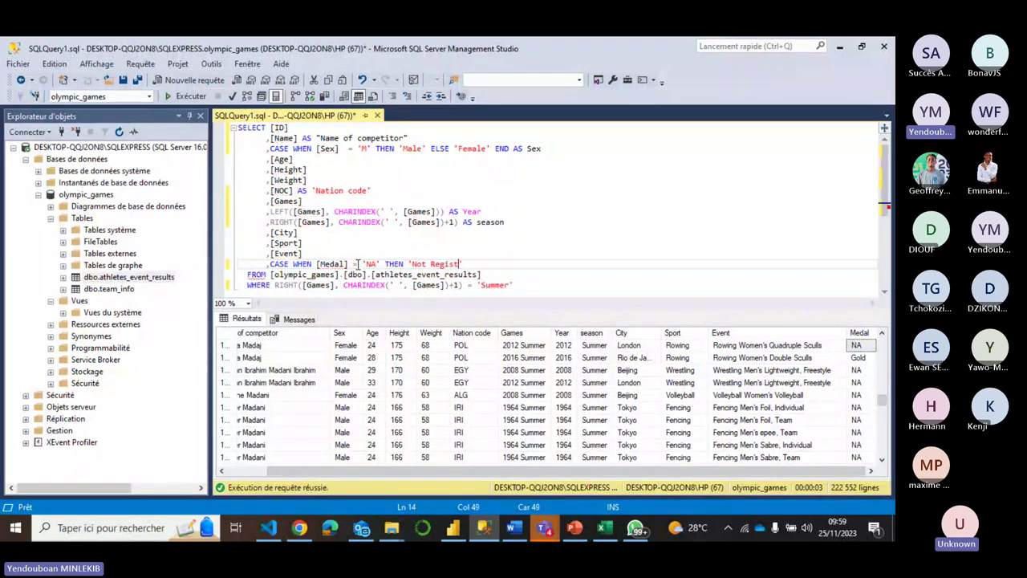
pyautogui.write('ered')
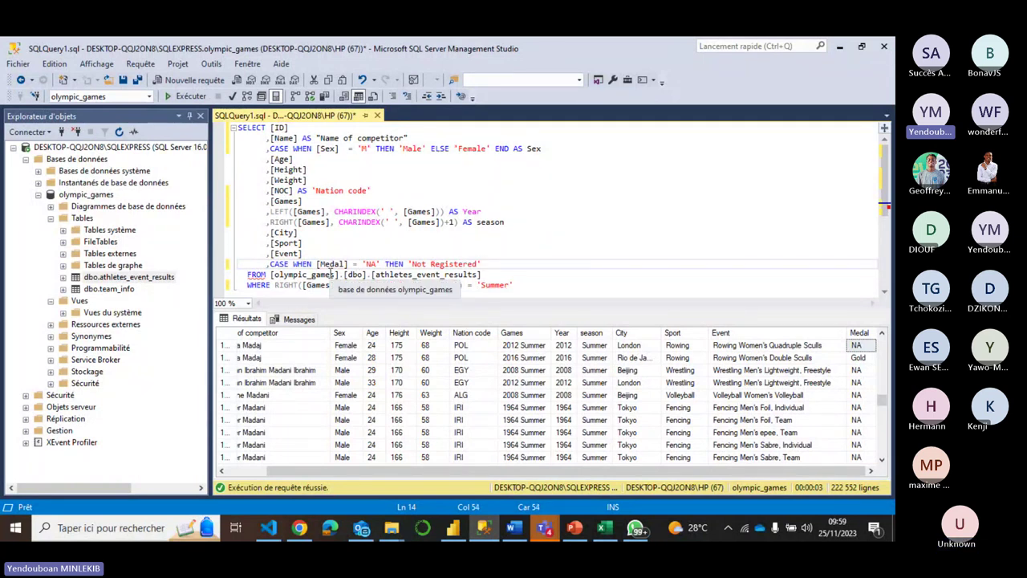
# Complete the Medal CASE expression with ELSE Medal END AS Medal and execute the query
pyautogui.write(',')
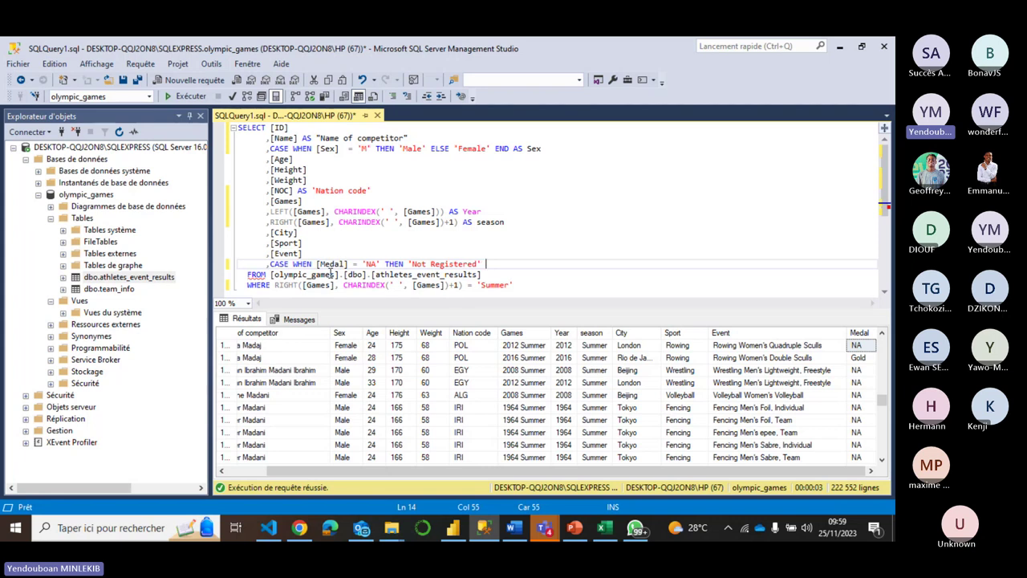
pyautogui.write(' ELSE ')
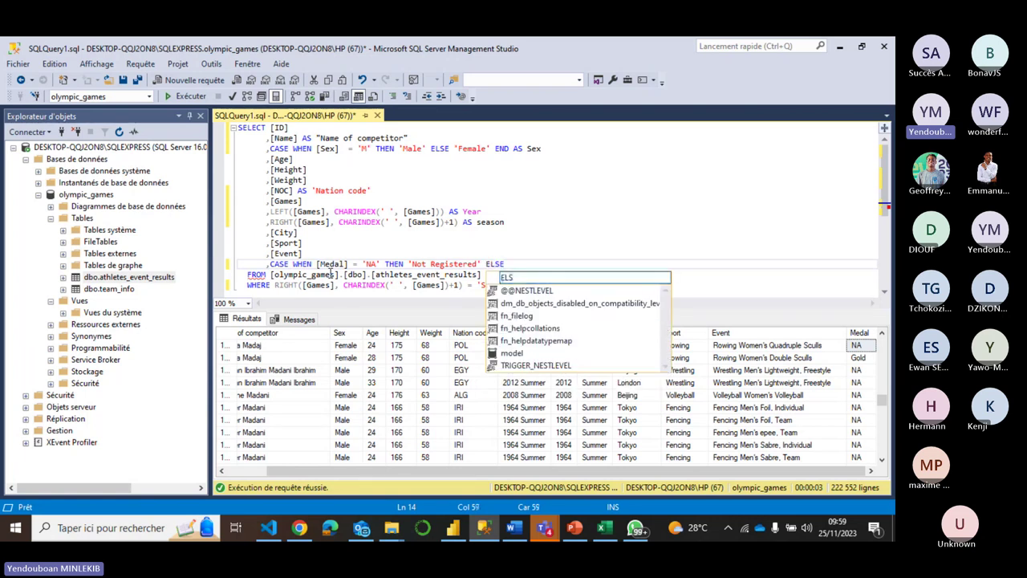
pyautogui.write('Me')
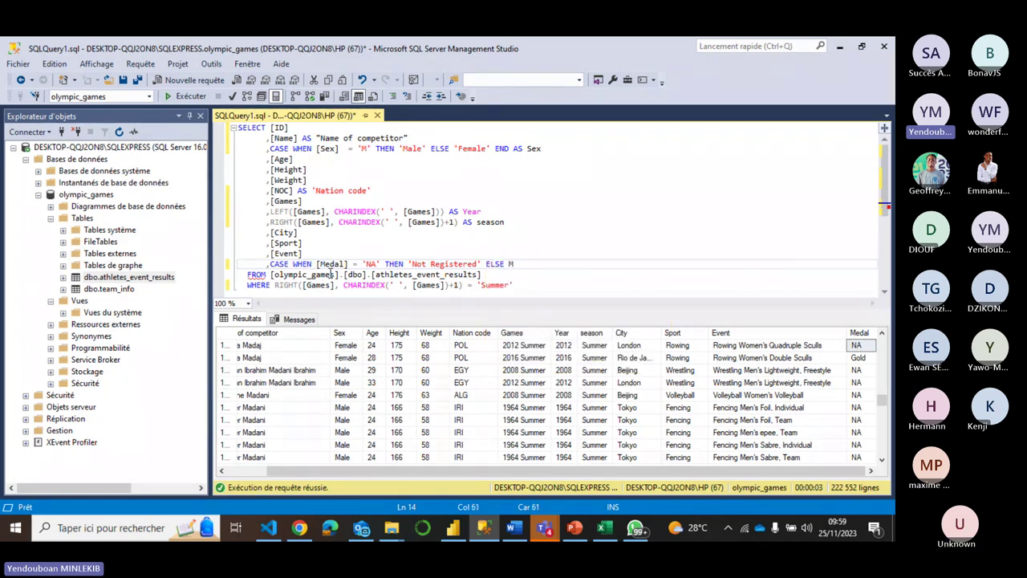
pyautogui.write('a')
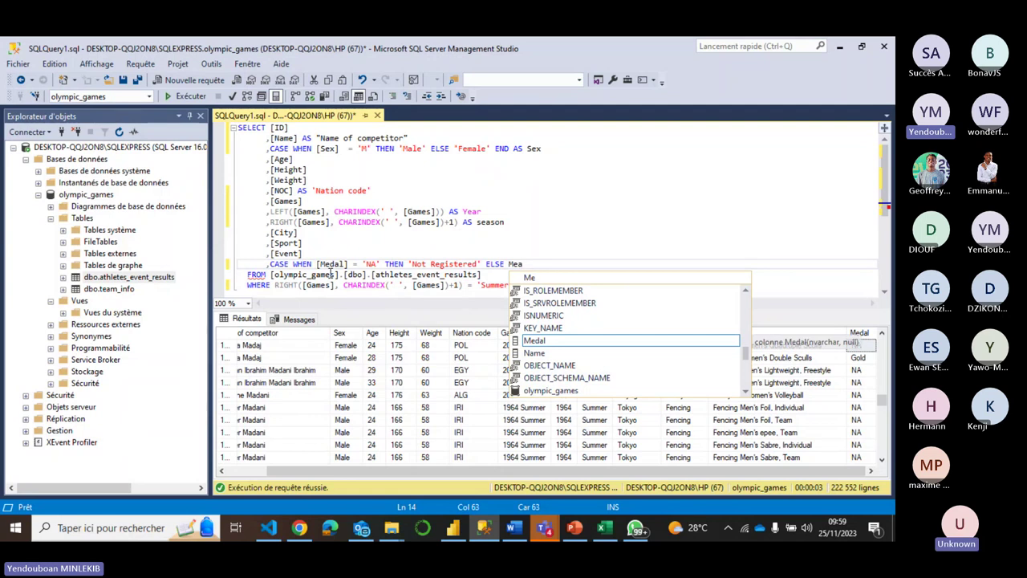
pyautogui.press('BackSpace')
pyautogui.write('dal ')
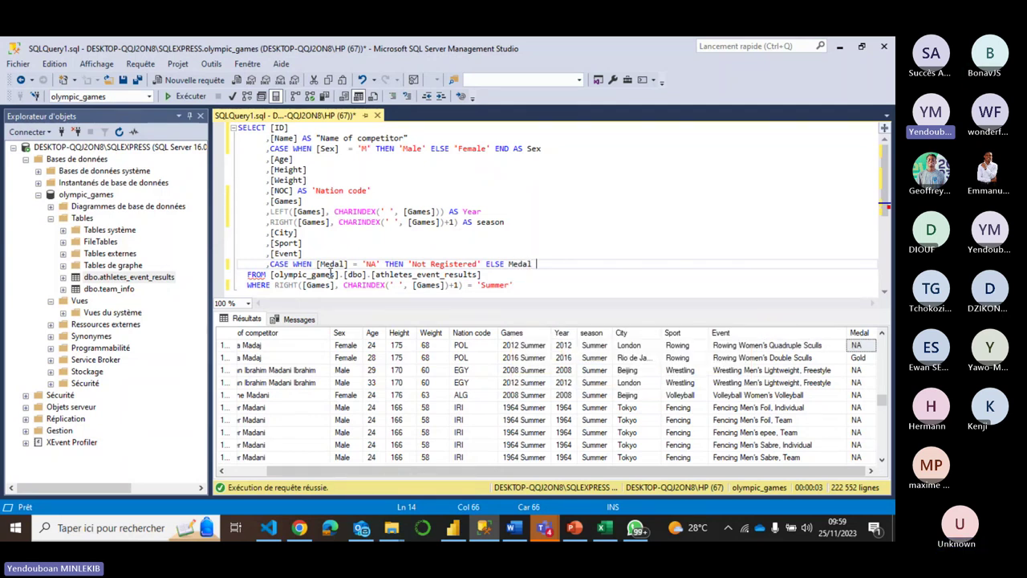
pyautogui.write('END AS Medal')
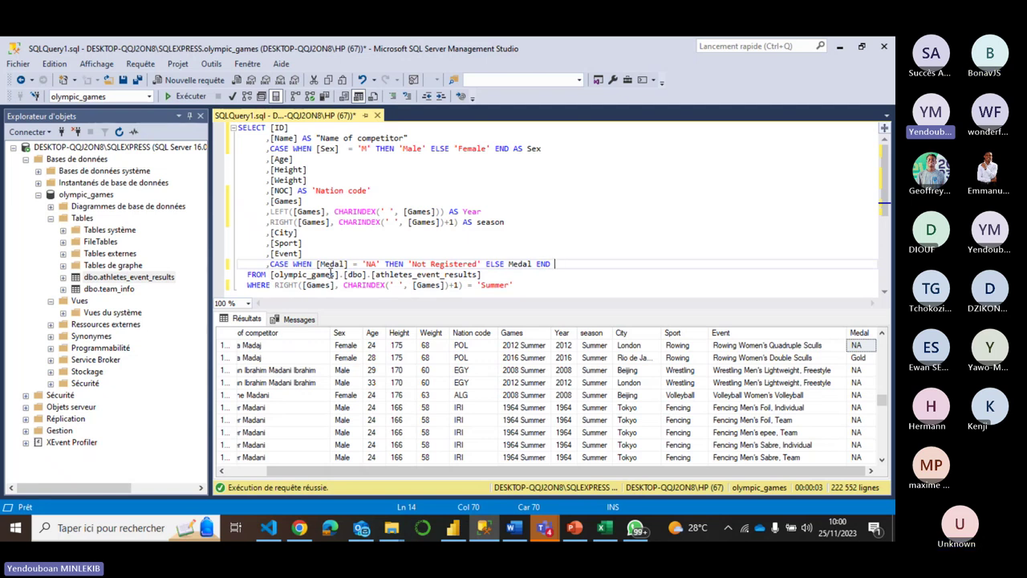
pyautogui.write('AS')
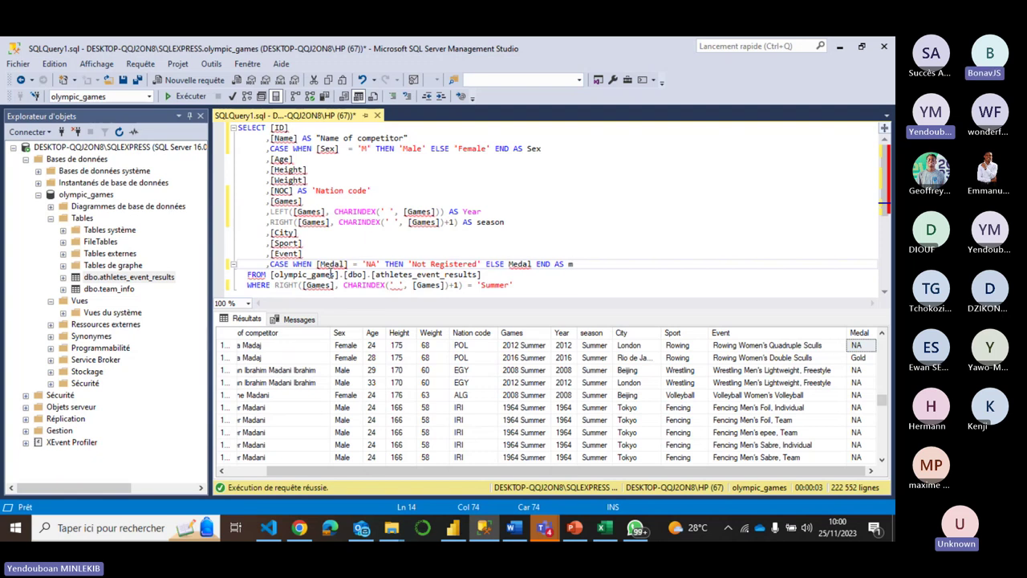
pyautogui.write(' Medal')
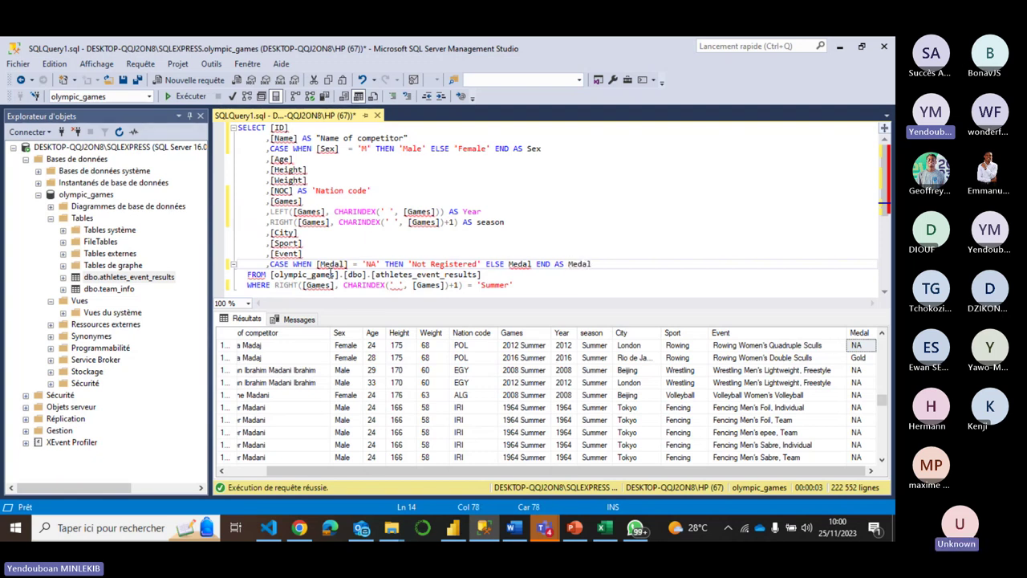
pyautogui.click(202, 96)
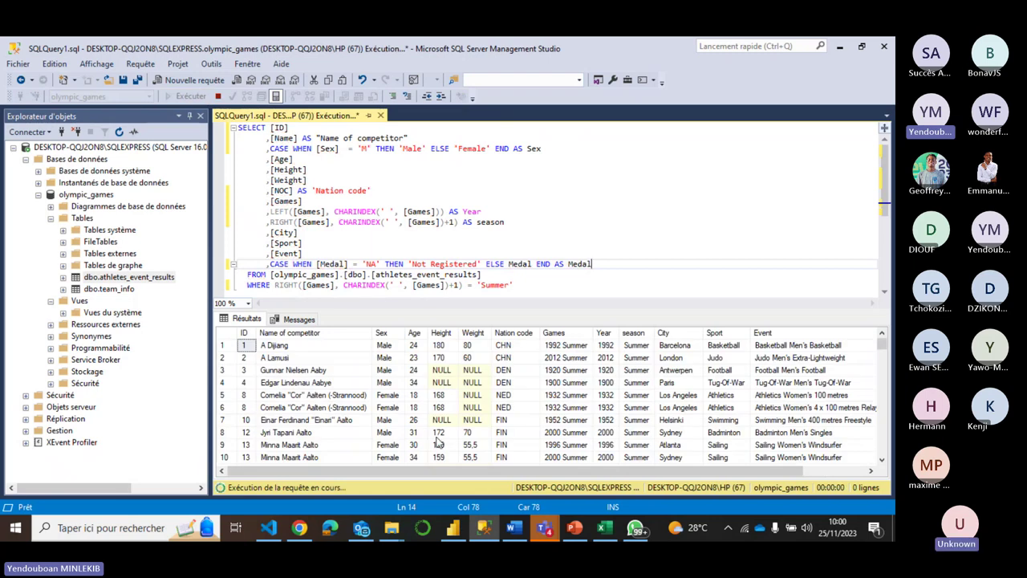
# Check the values of the Medal column in the new query results
pyautogui.moveTo(529, 473); pyautogui.dragTo(592, 476)
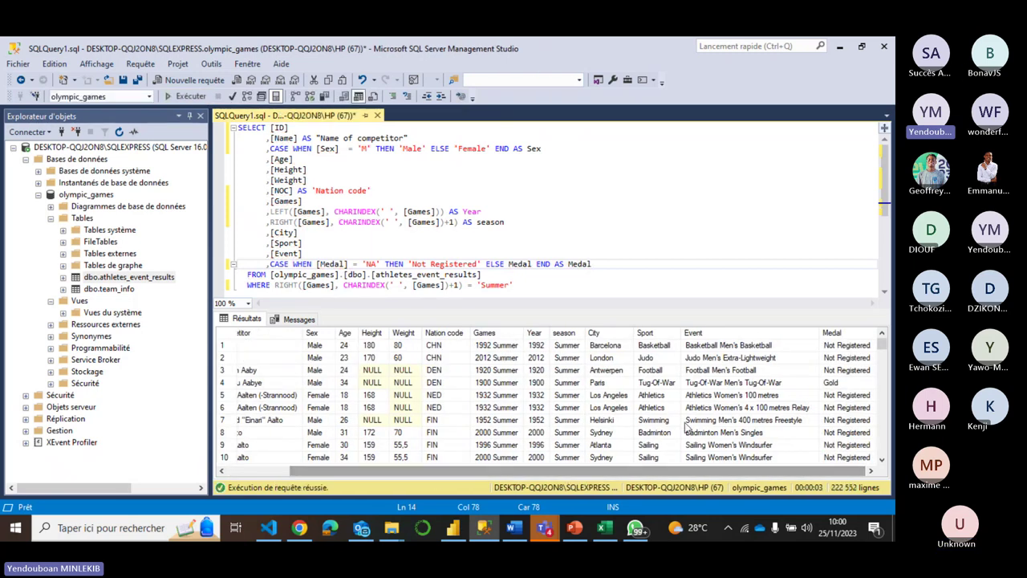
pyautogui.moveTo(849, 333); pyautogui.dragTo(852, 421)
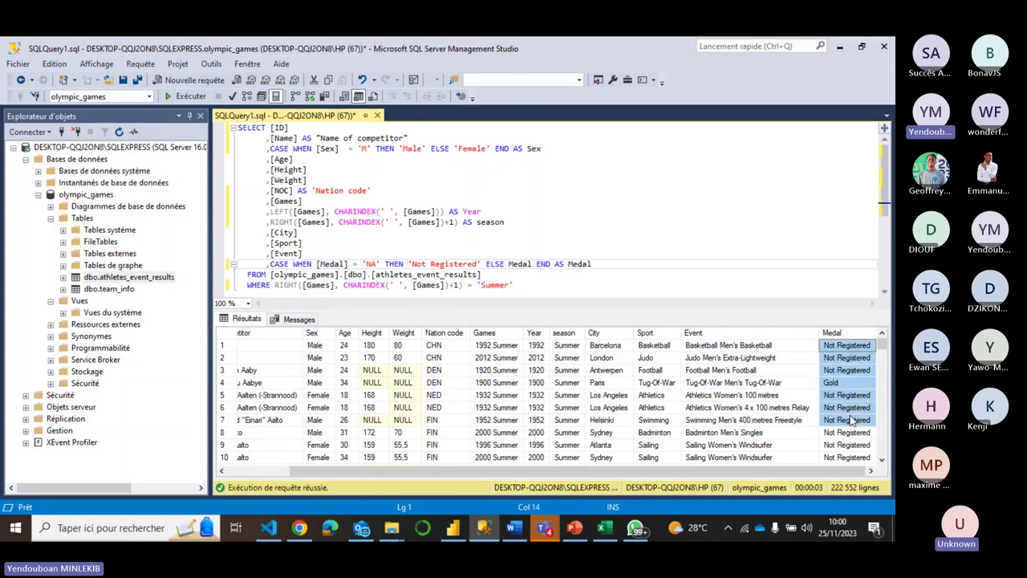
pyautogui.click(850, 385)
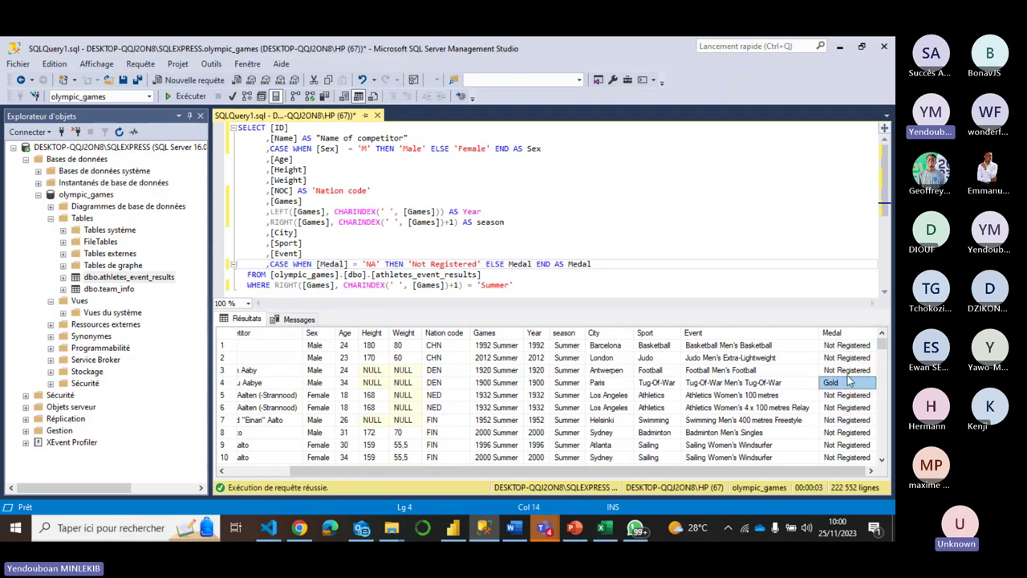
pyautogui.click(842, 374)
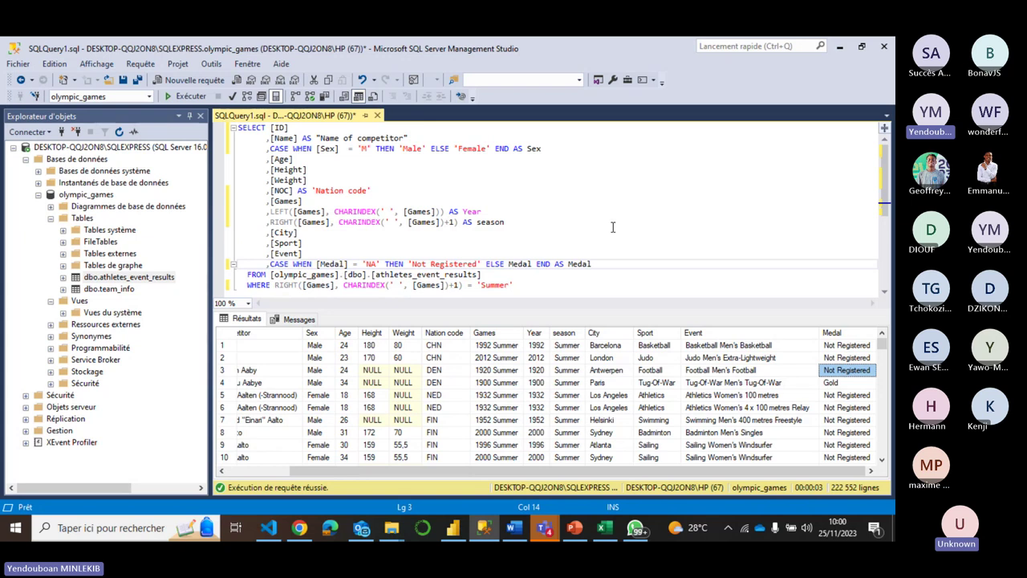
# Comment out the [Games] column line and the RIGHT(...) AS season line with --, and execute the query again
pyautogui.click(478, 333)
pyautogui.click(263, 204)
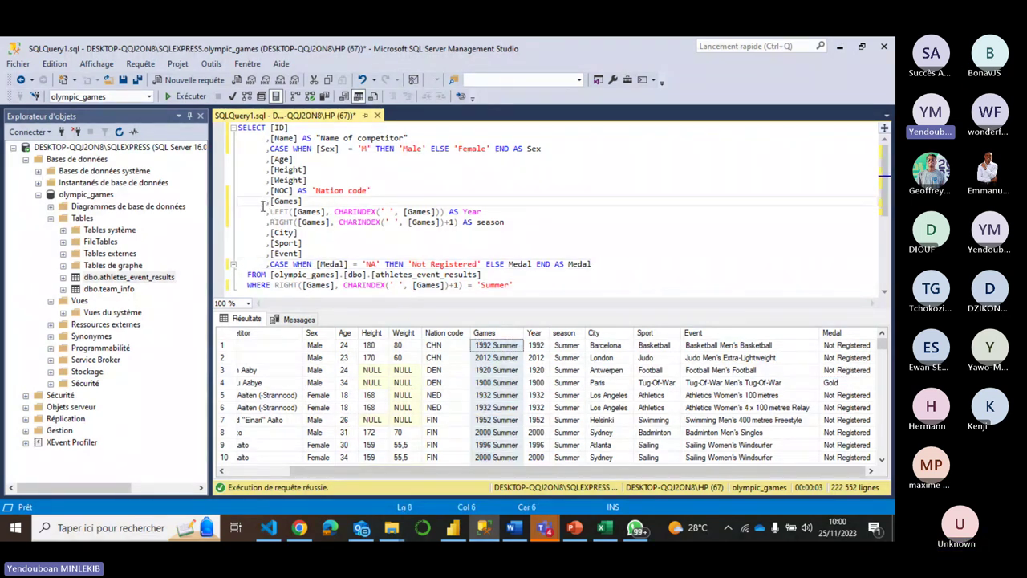
pyautogui.write('--')
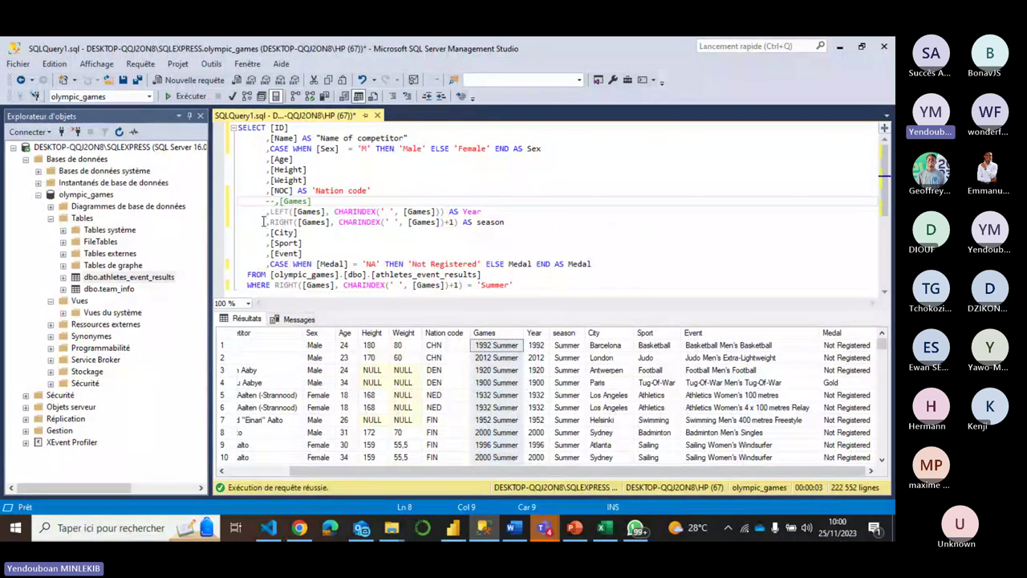
pyautogui.click(263, 221)
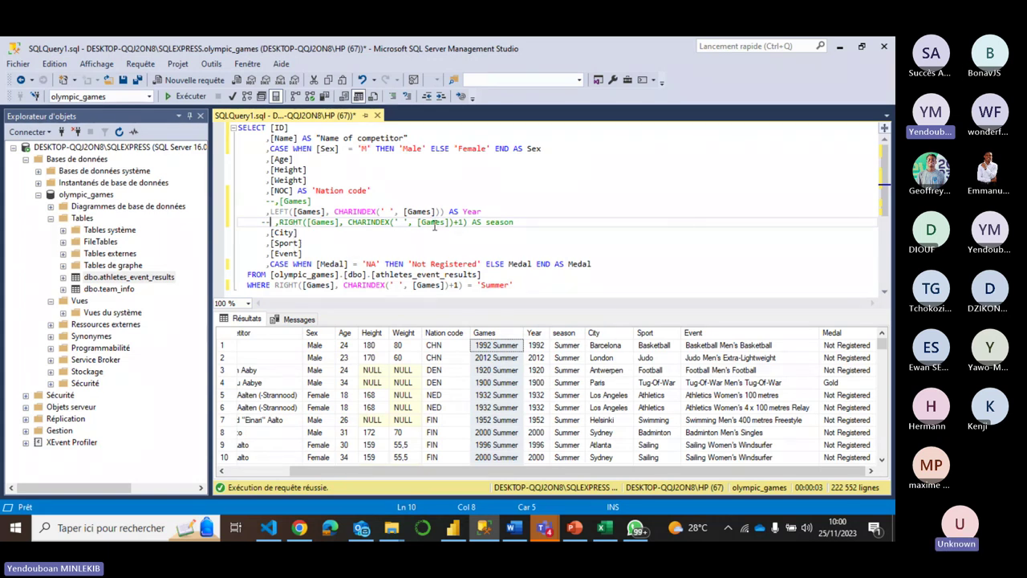
pyautogui.click(192, 95)
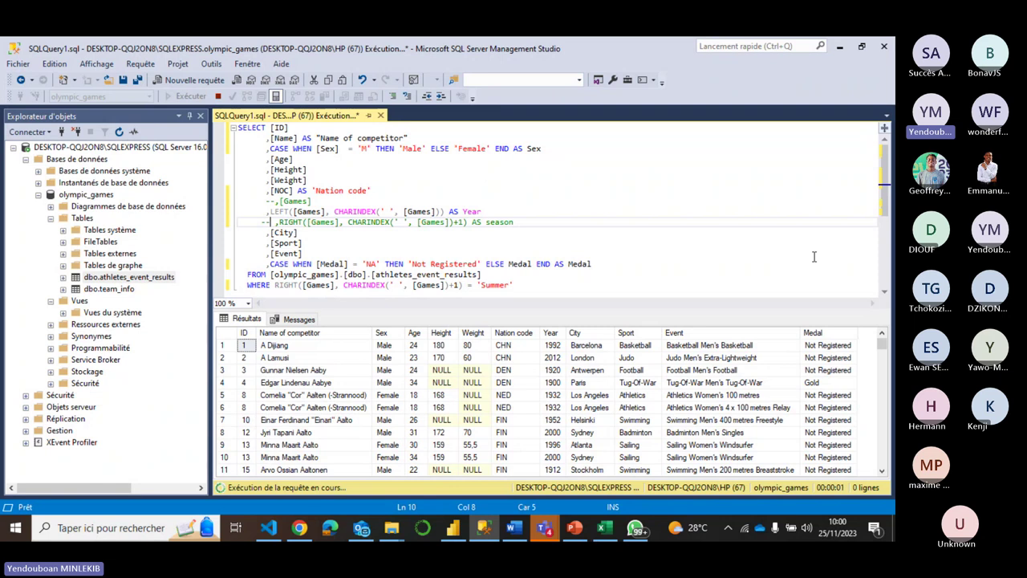
pyautogui.moveTo(883, 345)
pyautogui.mouseDown()
pyautogui.moveTo(883, 454)
pyautogui.moveTo(881, 340)
pyautogui.mouseUp()
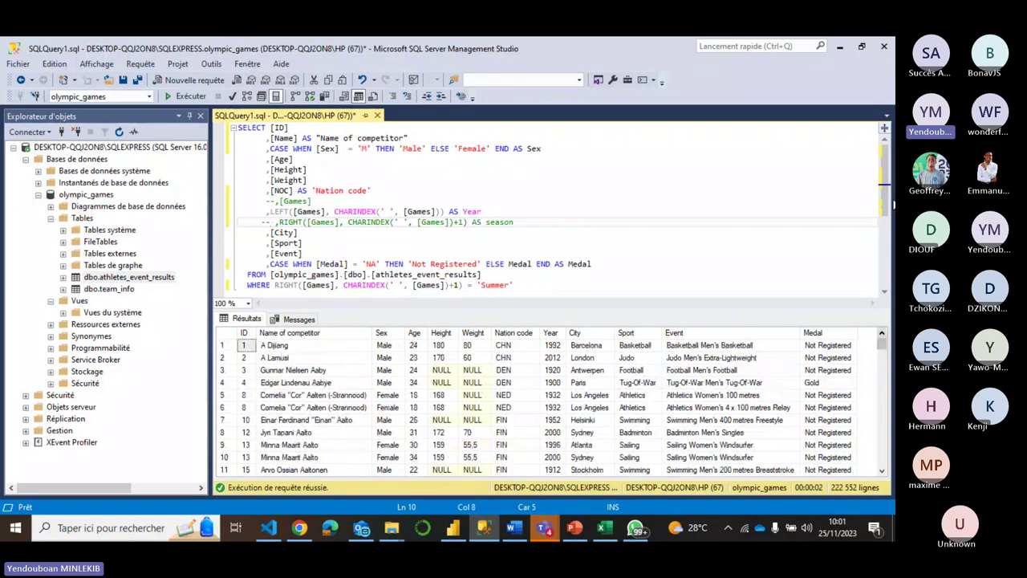
pyautogui.scroll(-2, 883, 191)
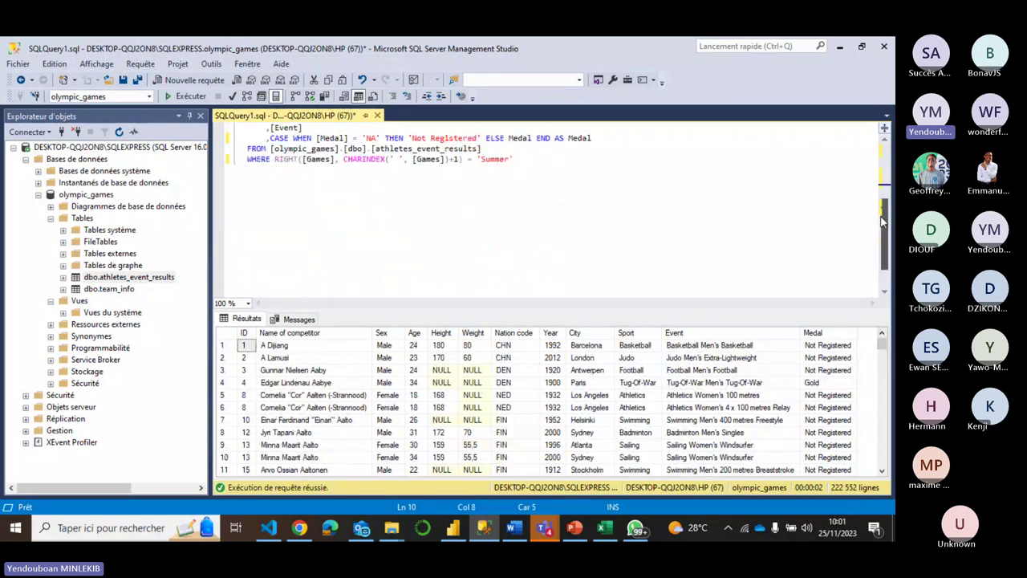
pyautogui.scroll(2, 882, 191)
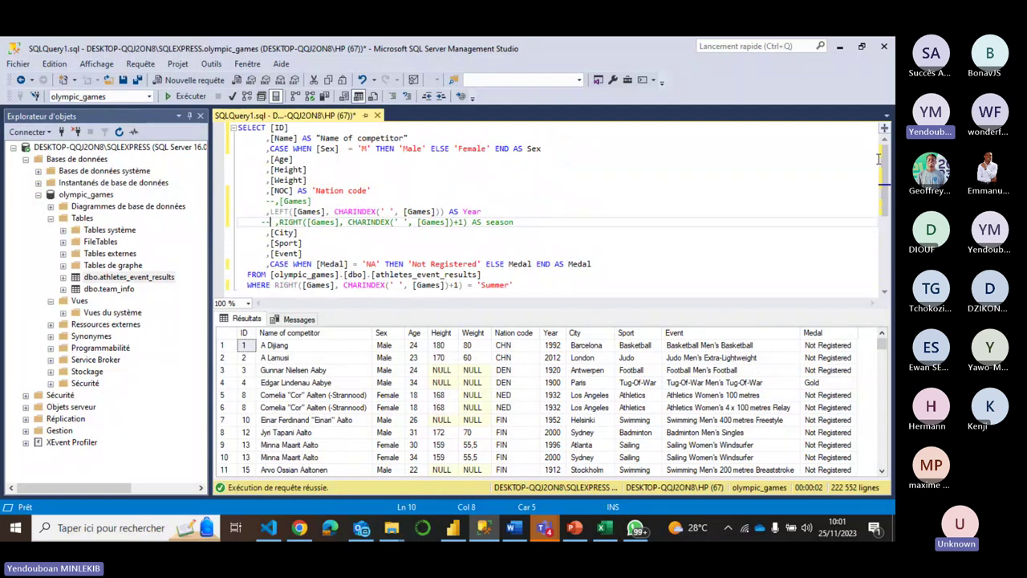
pyautogui.click(708, 160)
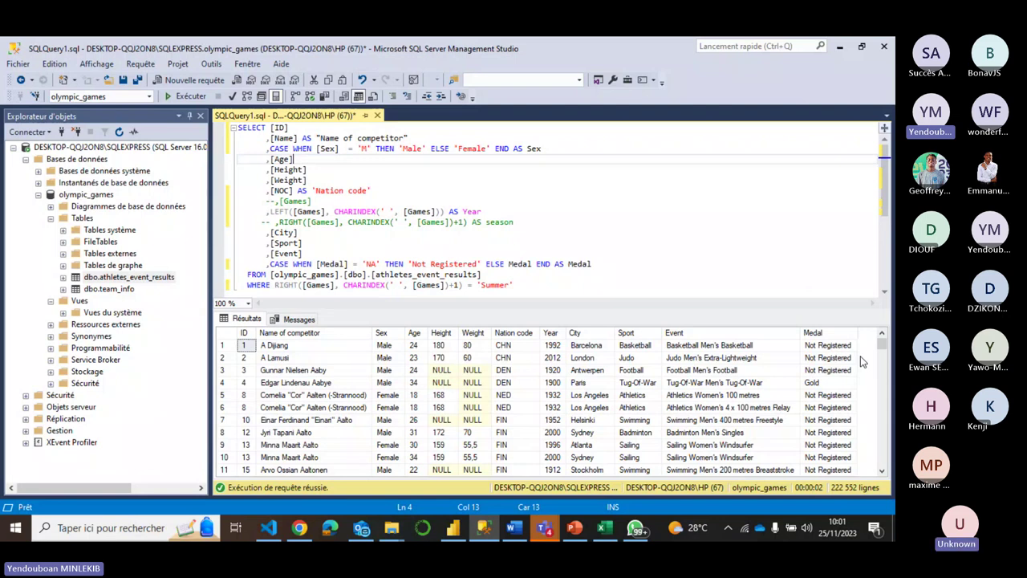
pyautogui.scroll(-3, 860, 357)
pyautogui.scroll(3, 858, 341)
# Switch to Power BI Desktop, close the untitled report without saving, and relaunch it with a new blank report
pyautogui.click(456, 528)
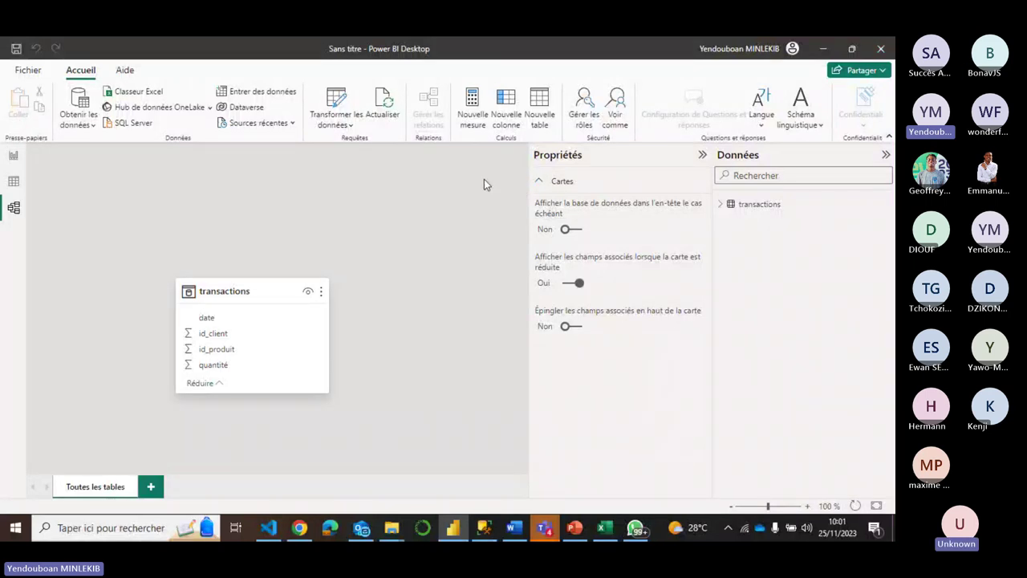
pyautogui.hotkey('alt', 'F4')
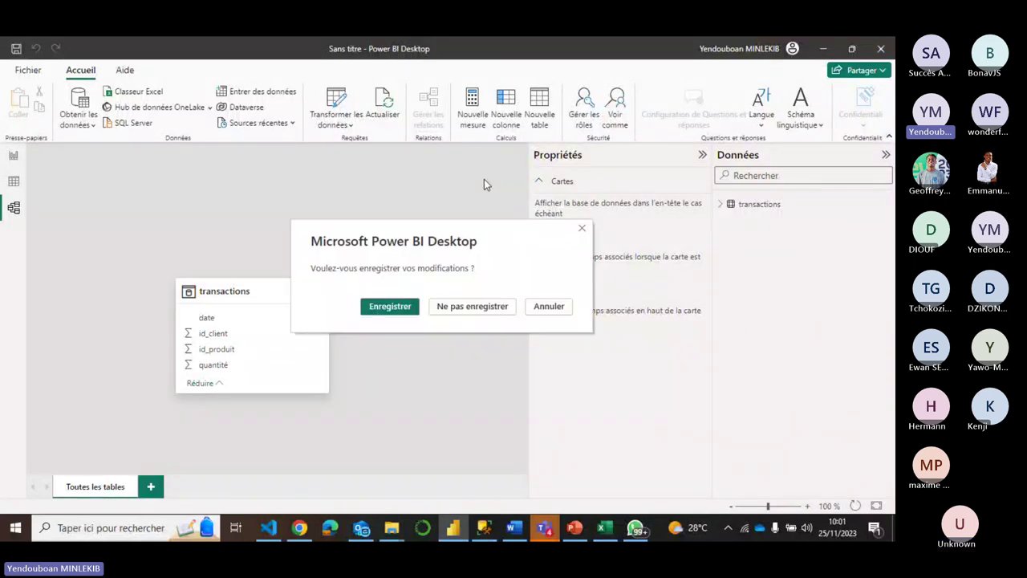
pyautogui.click(446, 310)
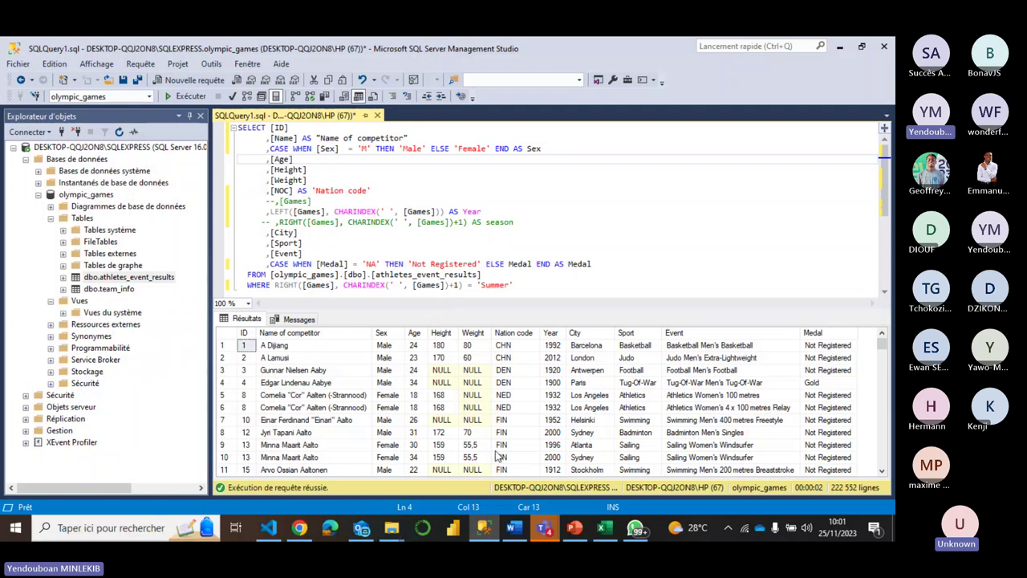
pyautogui.click(459, 542)
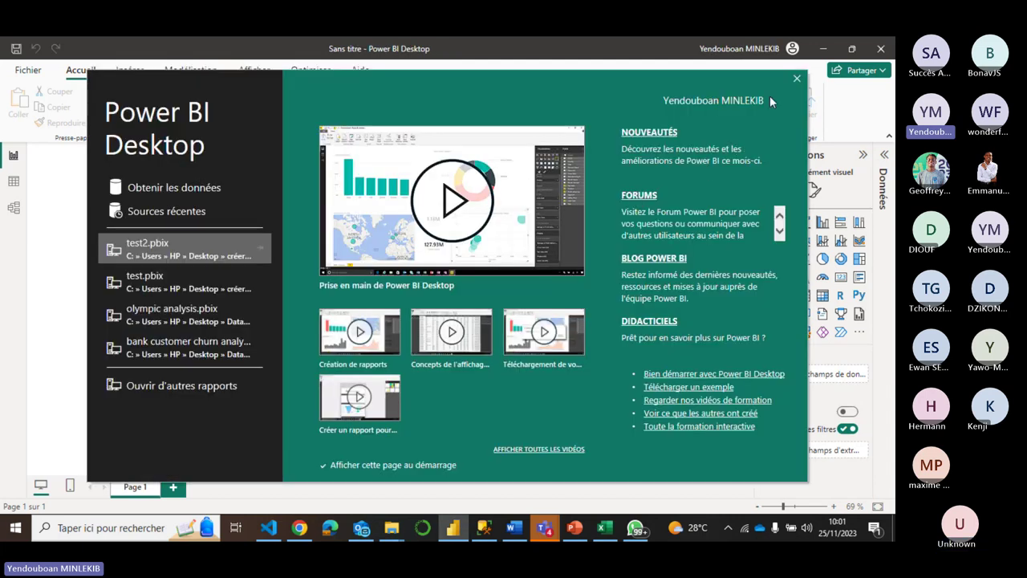
pyautogui.click(795, 79)
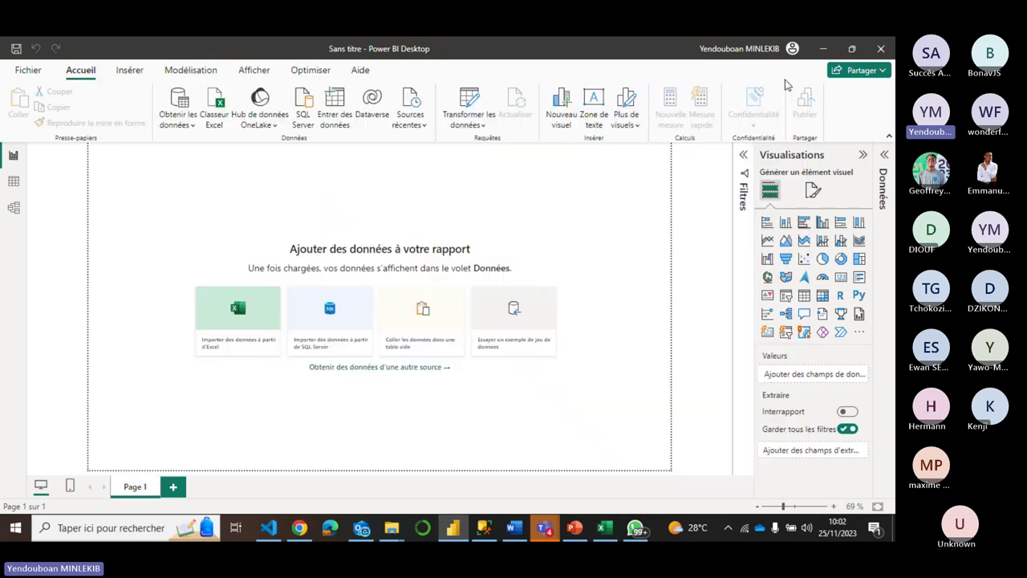
# Start a new connection to a SQL Server database from the full list of data sources
pyautogui.click(190, 120)
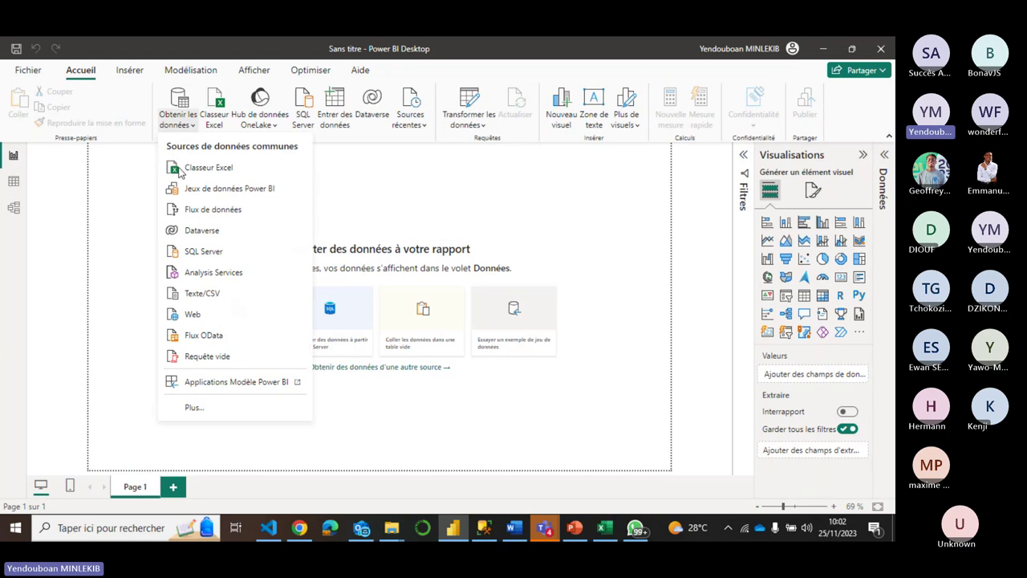
pyautogui.click(194, 406)
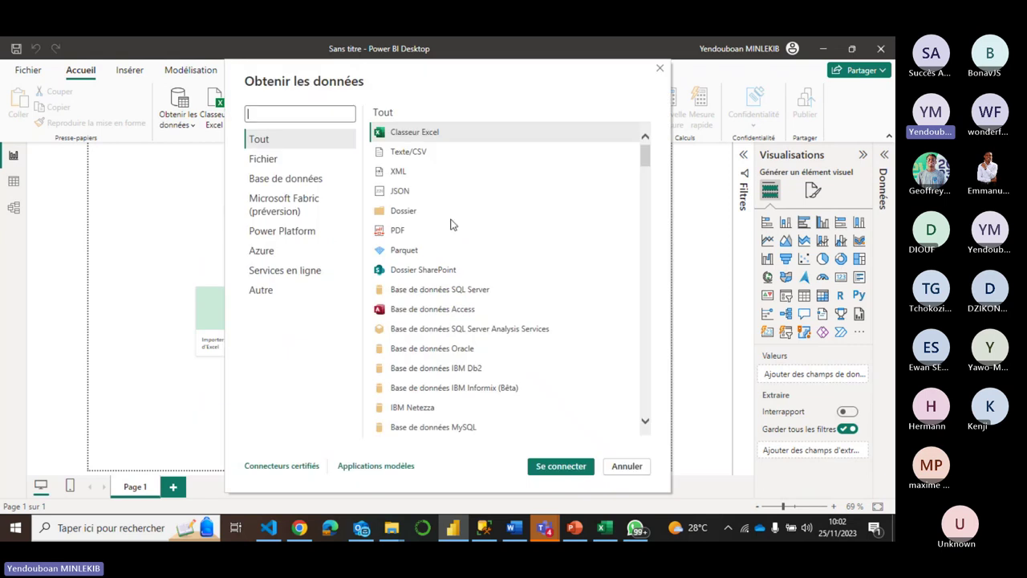
pyautogui.moveTo(651, 154); pyautogui.dragTo(637, 133)
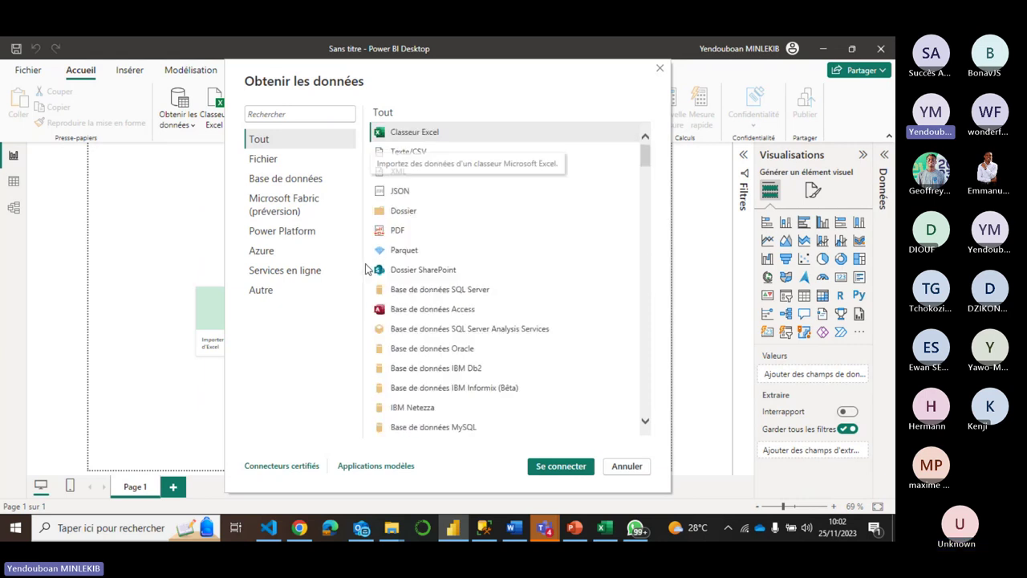
pyautogui.click(441, 295)
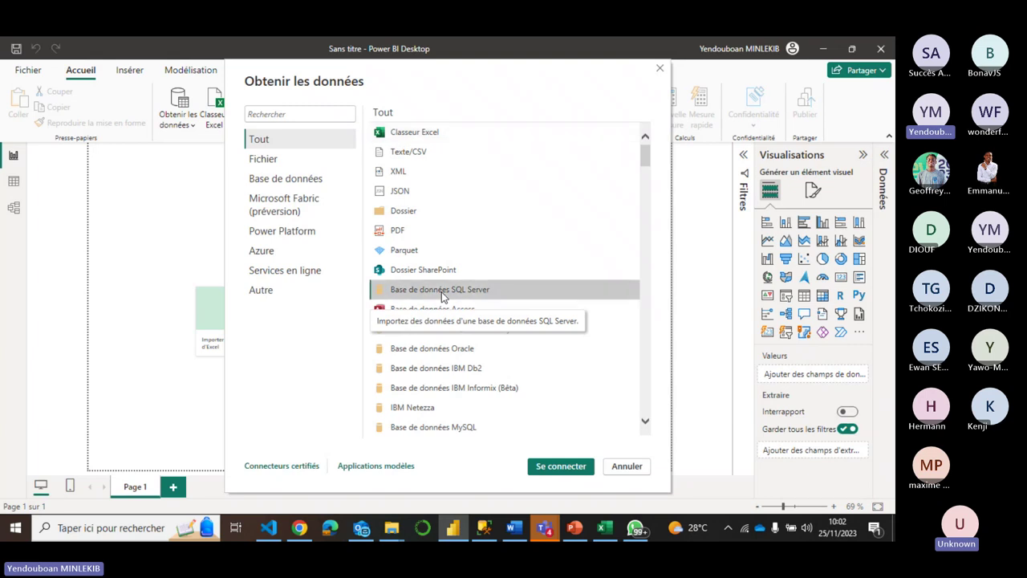
pyautogui.click(533, 467)
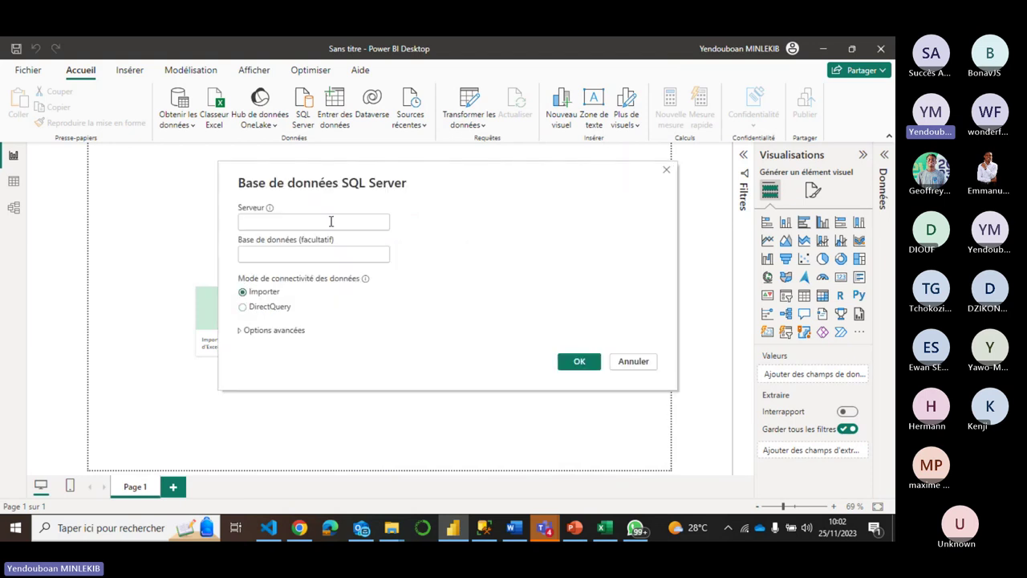
# Copy the server name DESKTOP-QQJ2ON8\SQLEXPRESS from the server properties in SQL Server Management Studio and paste it as the server in Power BI
pyautogui.click(485, 527)
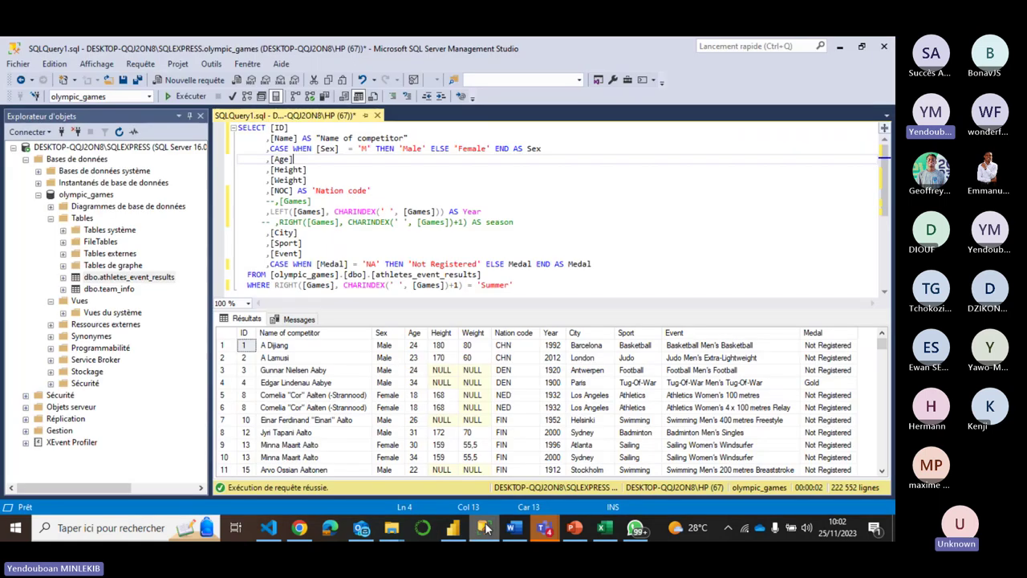
pyautogui.rightClick(135, 145)
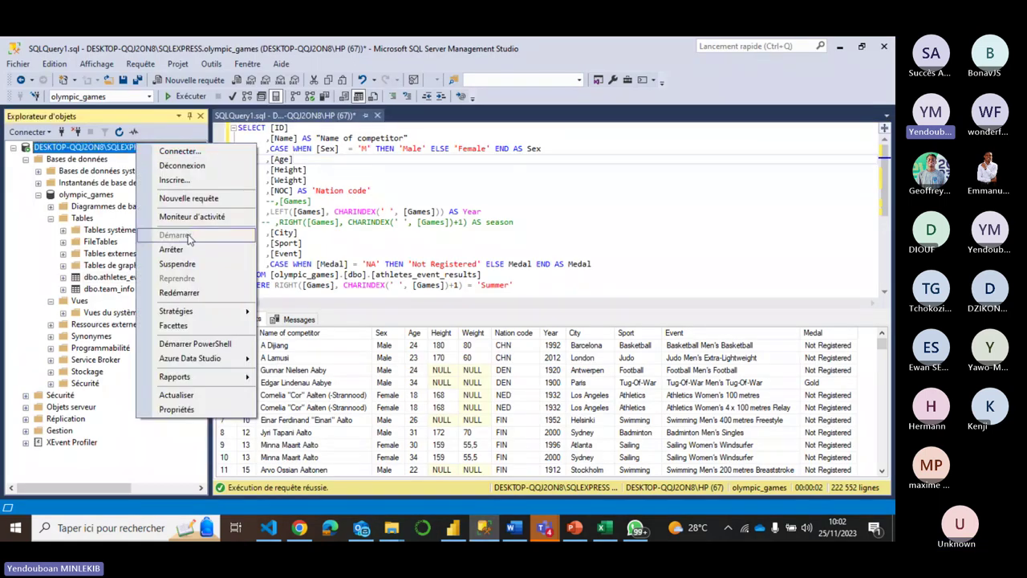
pyautogui.click(189, 406)
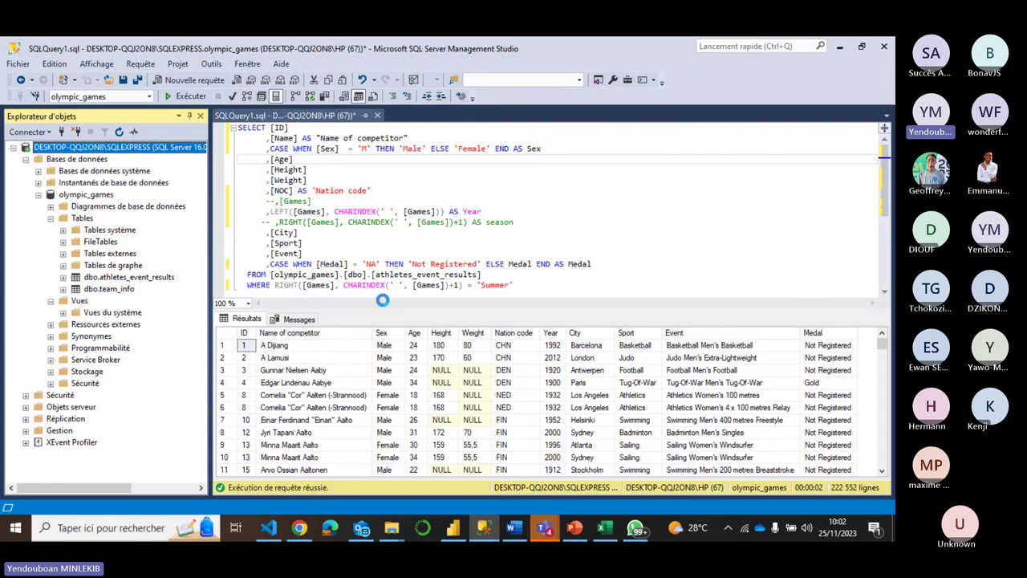
pyautogui.click(641, 138)
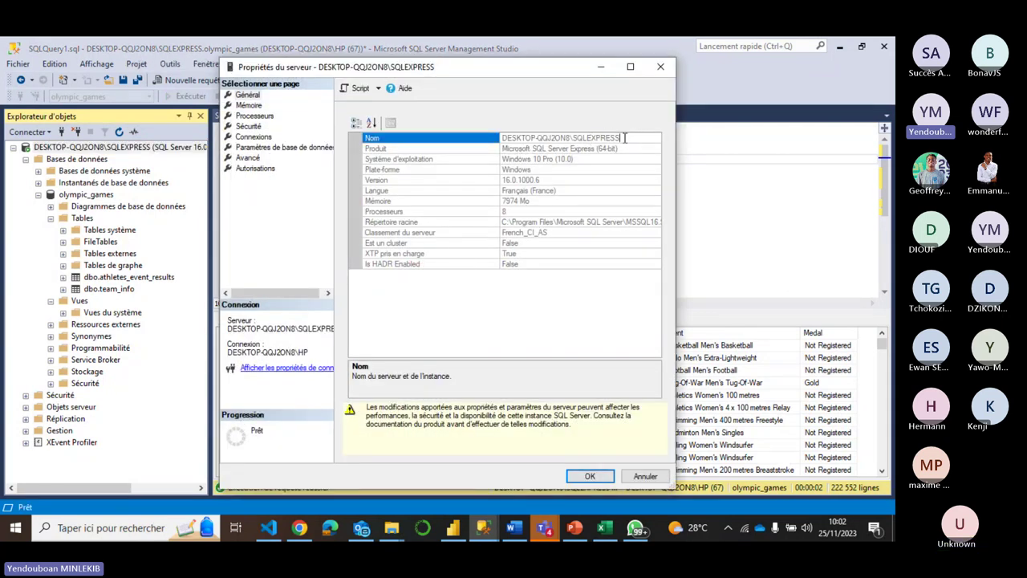
pyautogui.moveTo(624, 137); pyautogui.dragTo(492, 150)
pyautogui.hotkey('ctrl', 'c')
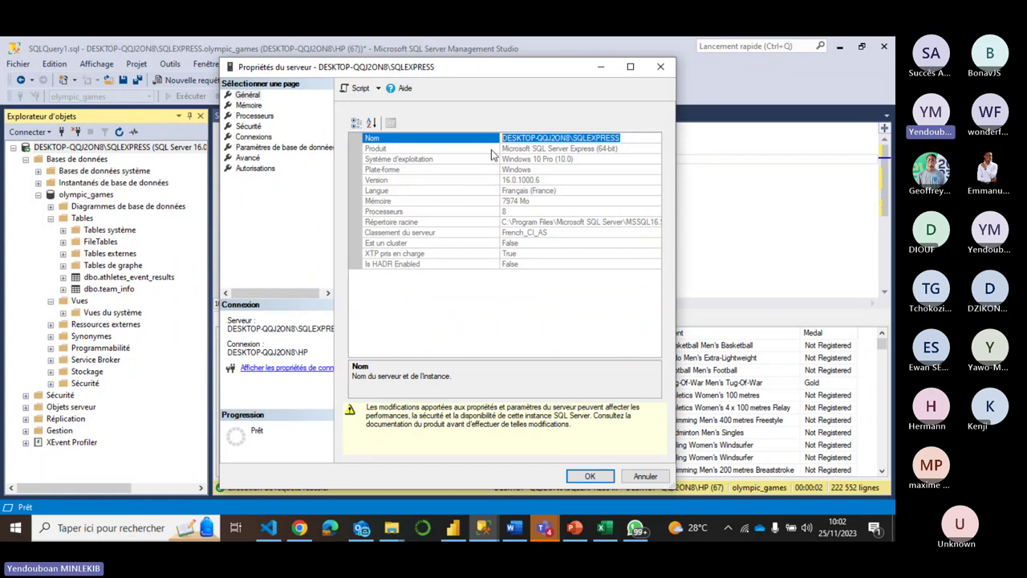
pyautogui.press('Escape')
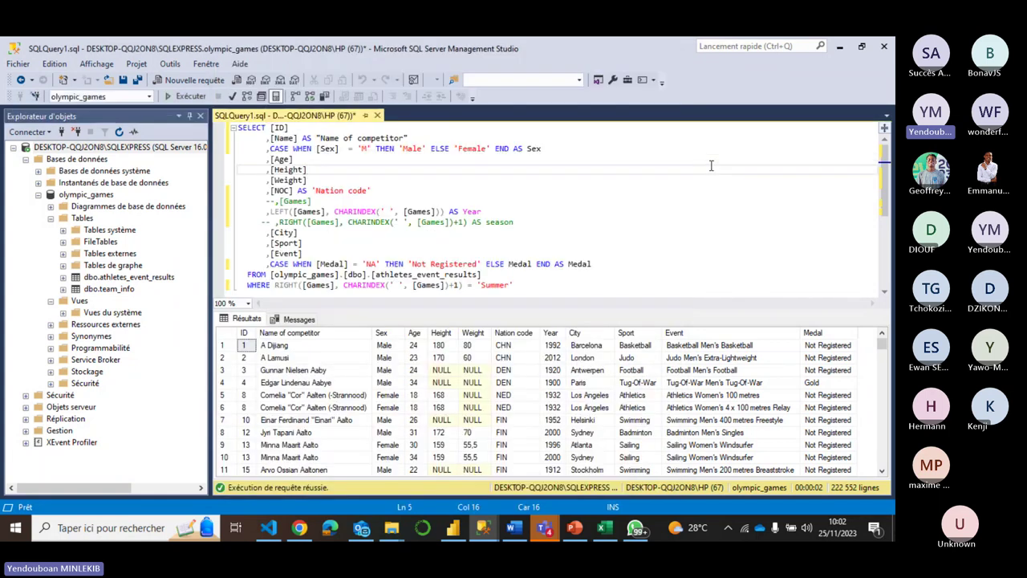
pyautogui.click(454, 529)
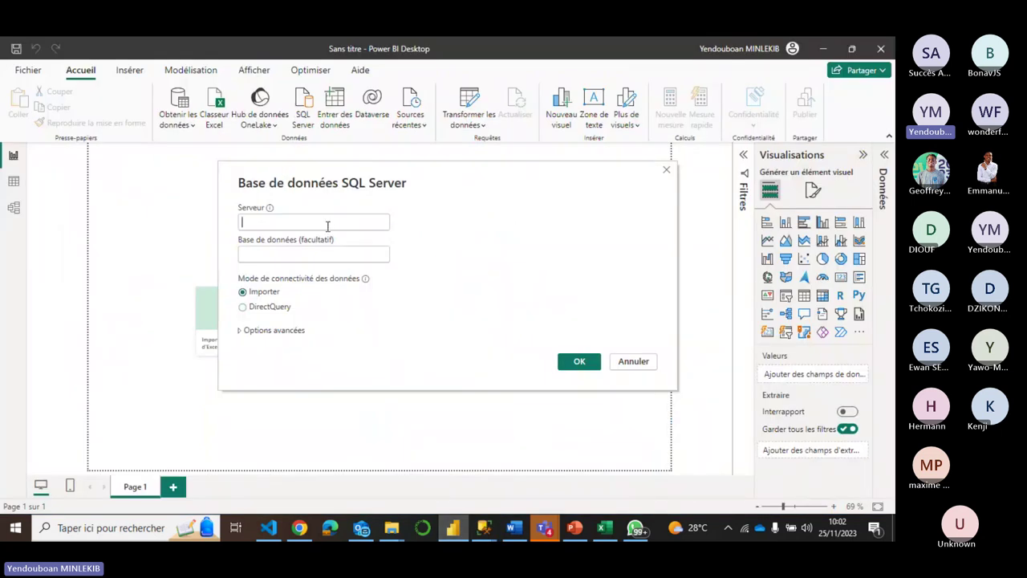
pyautogui.hotkey('ctrl', 'v')
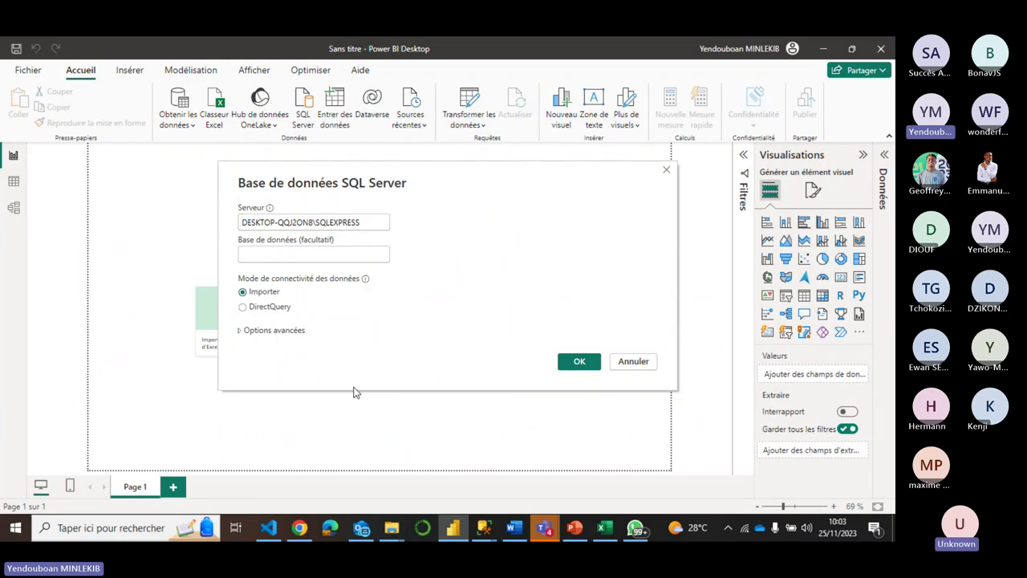
# Look up the database name in SQL Server Management Studio and enter olympic_games as the database of the Power BI connection
pyautogui.moveTo(483, 527)
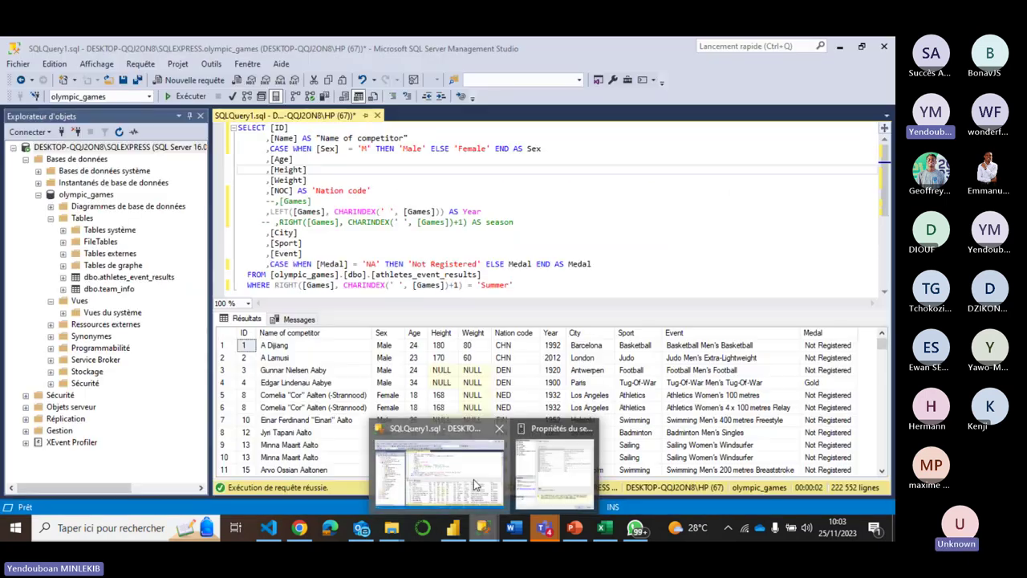
pyautogui.click(473, 479)
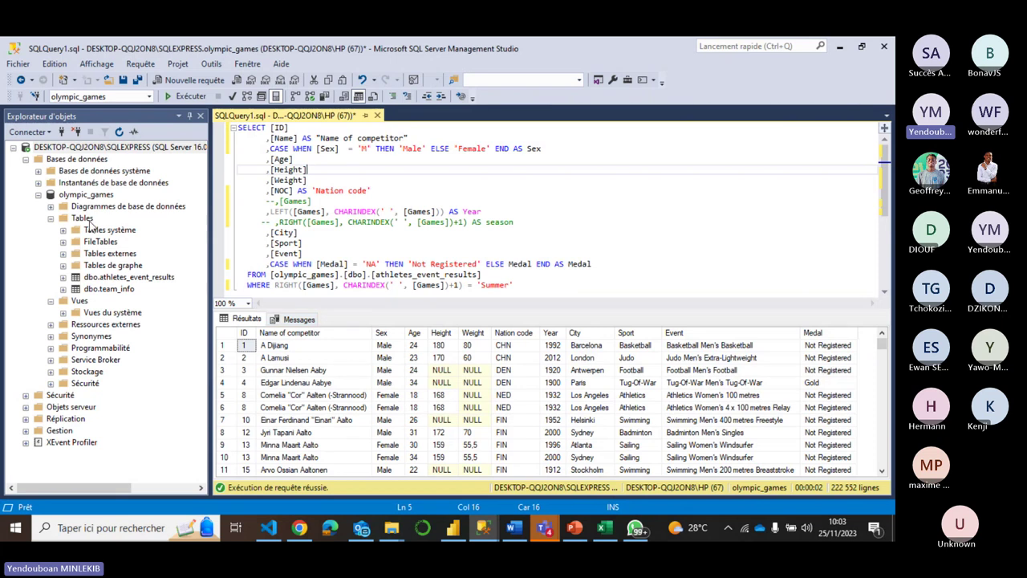
pyautogui.doubleClick(91, 196)
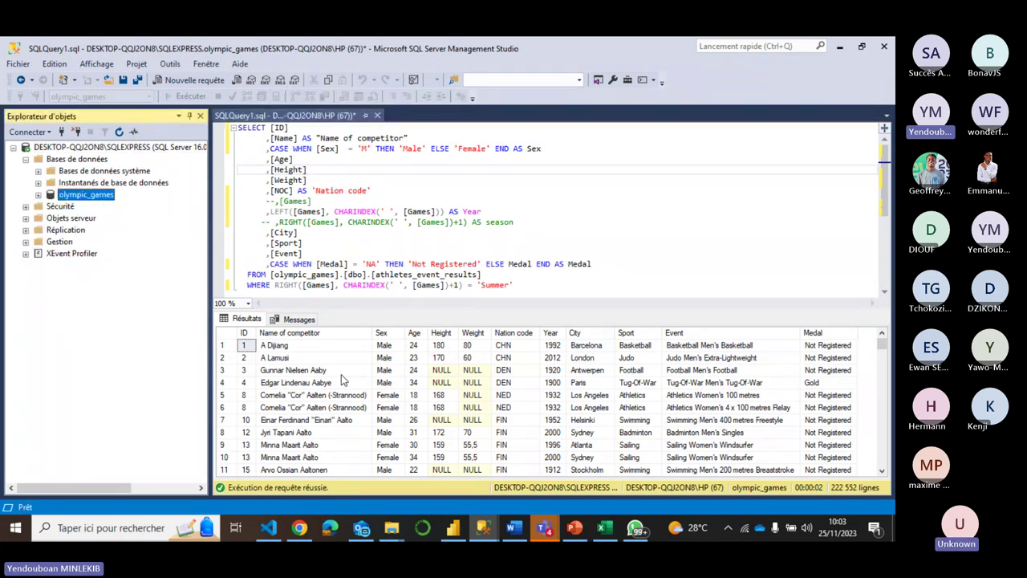
pyautogui.click(455, 529)
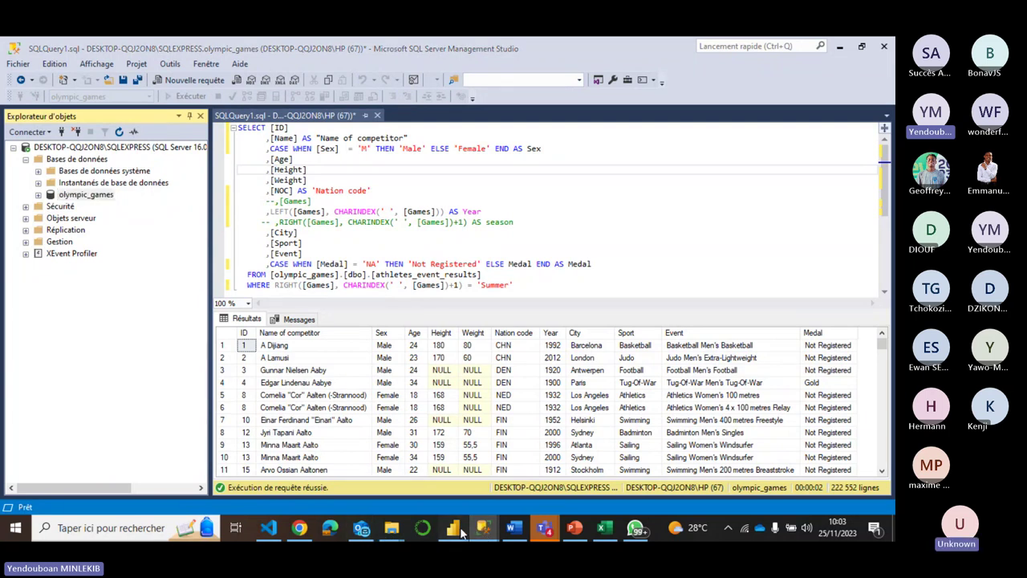
pyautogui.click(326, 255)
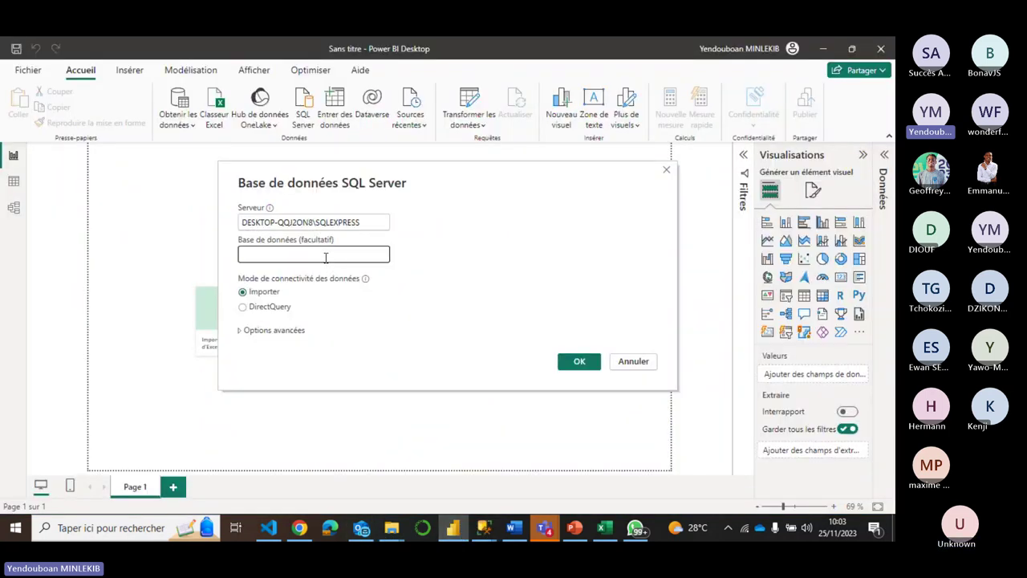
pyautogui.write('[olympic_games]')
pyautogui.press('Delete')
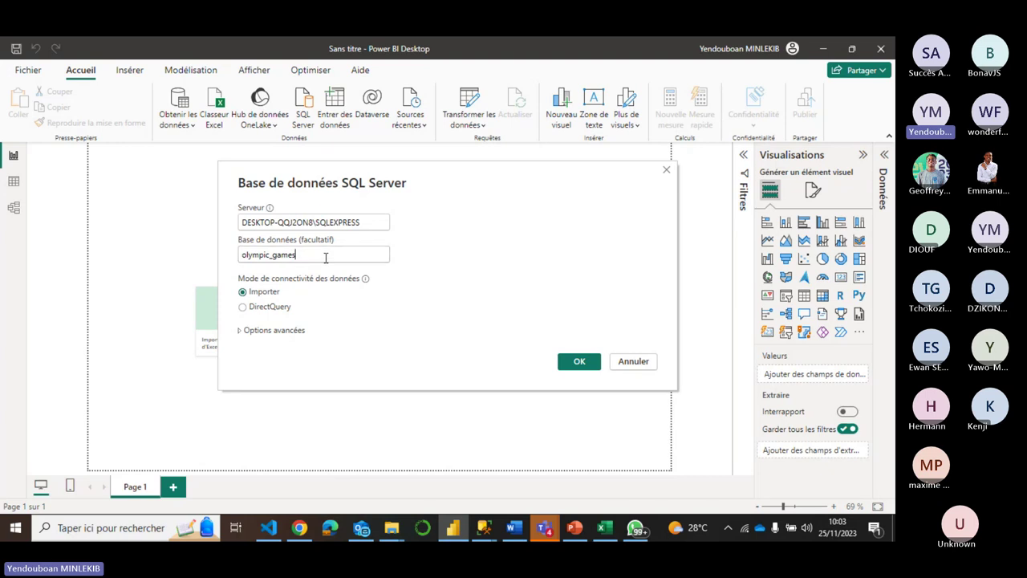
# Expand the connection's advanced options and copy the whole SELECT query, through its WHERE clause, from SQL Server Management Studio
pyautogui.click(272, 330)
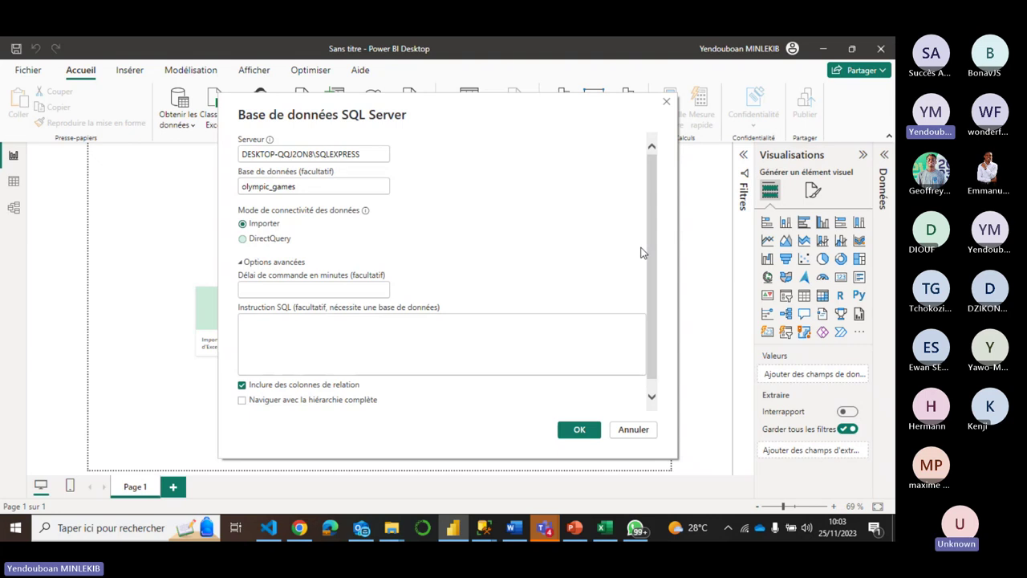
pyautogui.moveTo(482, 528)
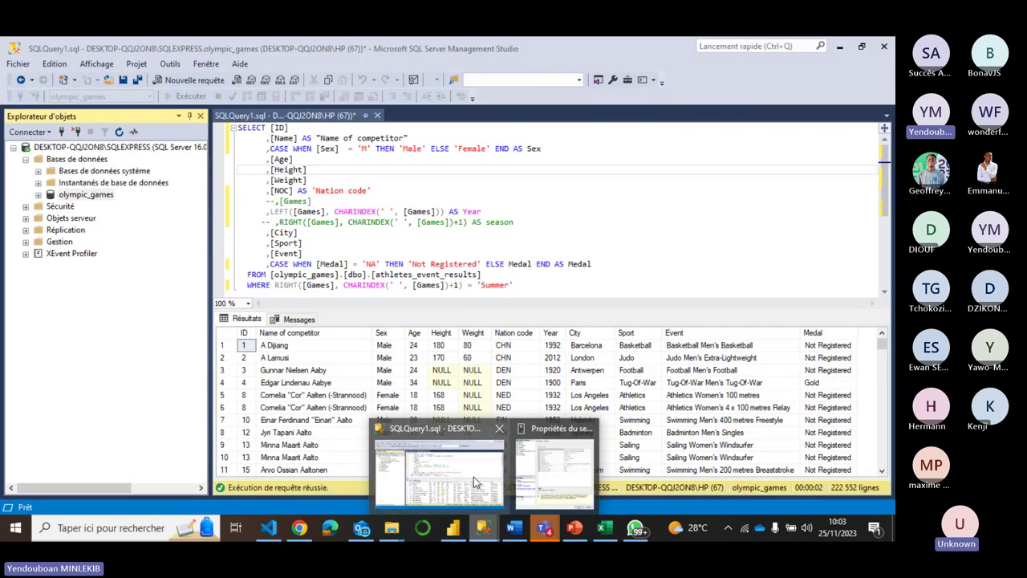
pyautogui.moveTo(549, 475)
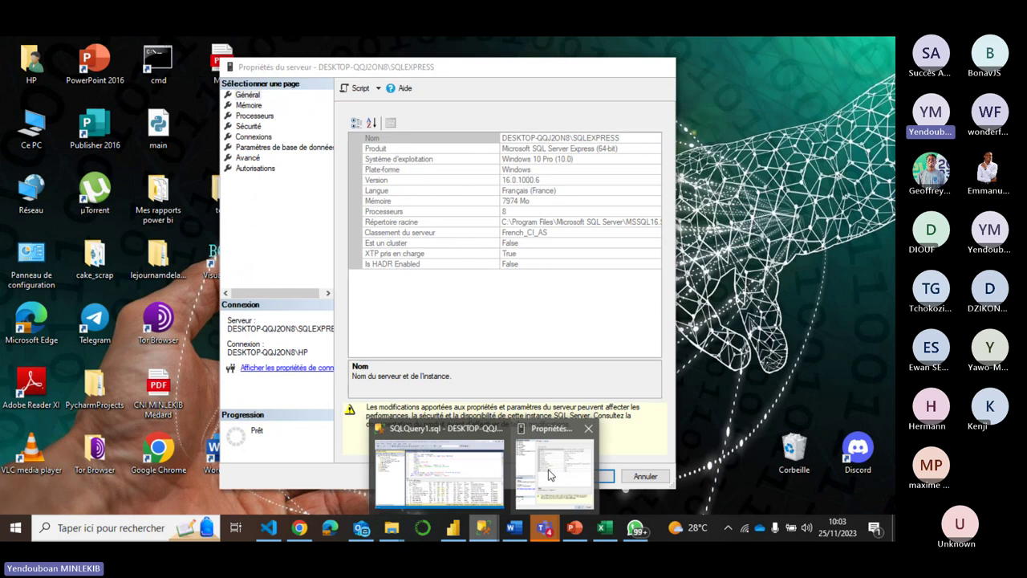
pyautogui.moveTo(479, 475)
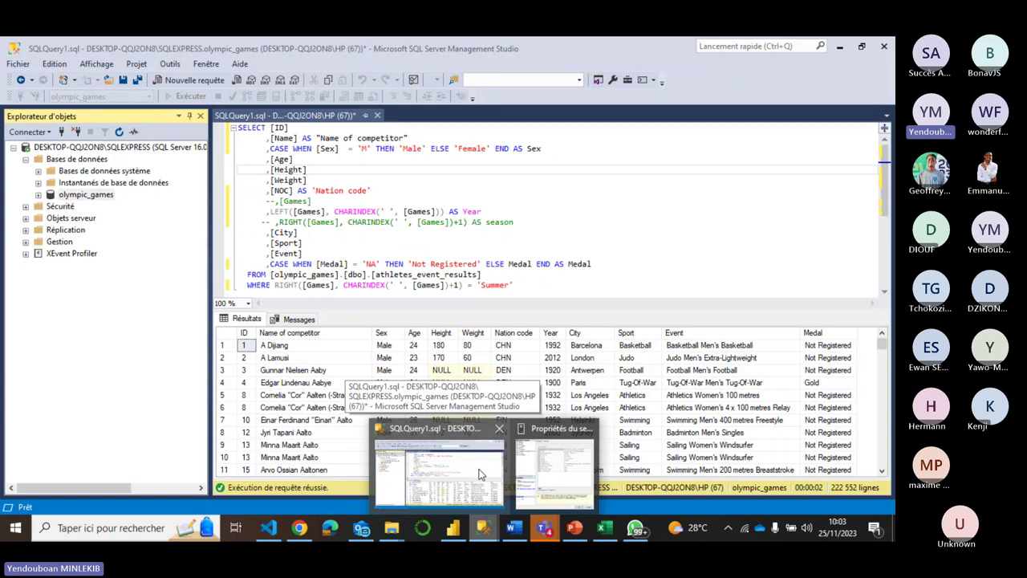
pyautogui.click(479, 474)
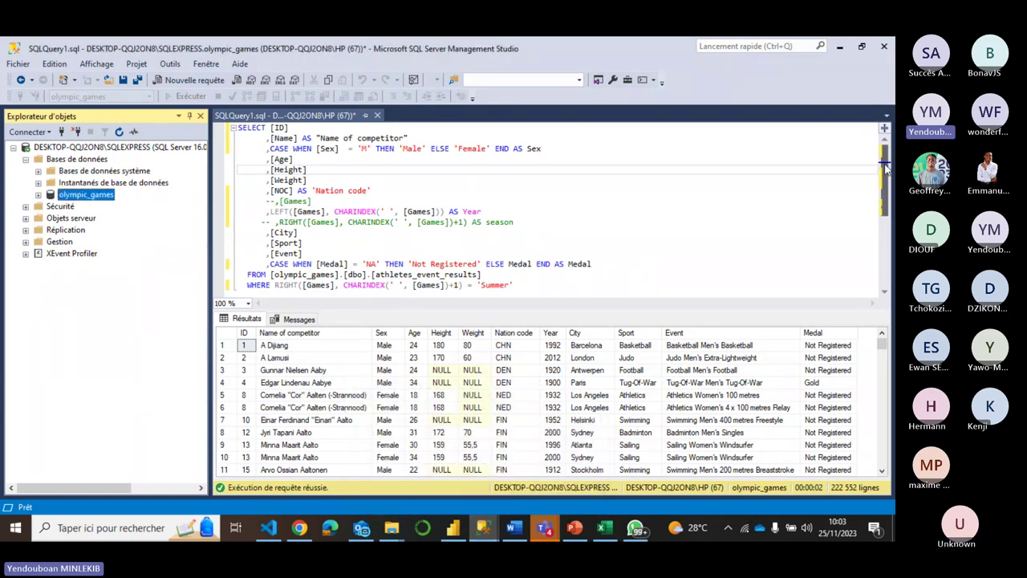
pyautogui.click(884, 217)
pyautogui.scroll(3, 884, 217)
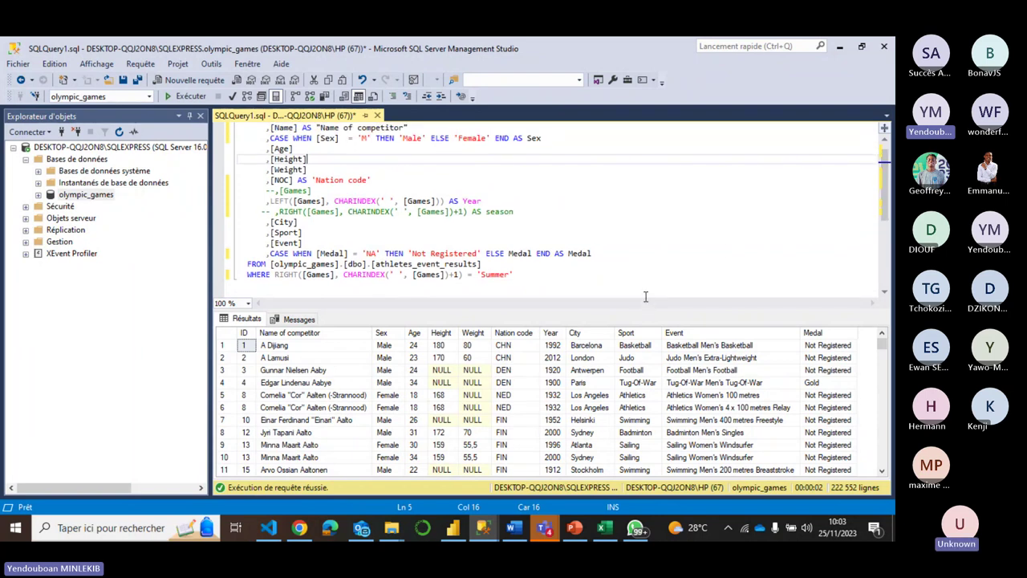
pyautogui.click(580, 285)
pyautogui.moveTo(573, 284); pyautogui.dragTo(241, 222)
pyautogui.hotkey('ctrl', 'c')
pyautogui.moveTo(284, 129); pyautogui.dragTo(239, 128)
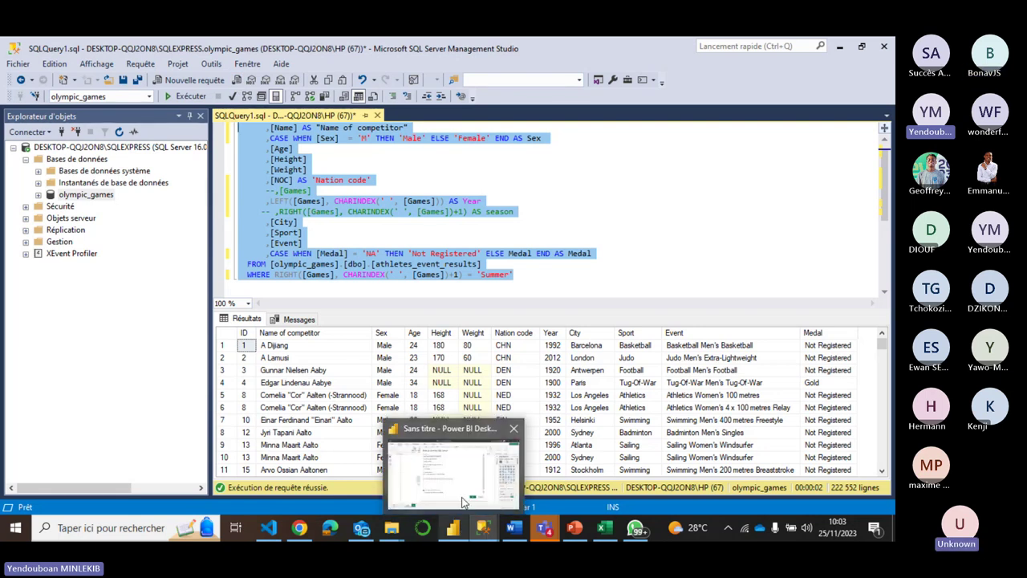
# Return to Power BI and paste the copied query as the SQL statement of the SQL Server connection
pyautogui.click(463, 475)
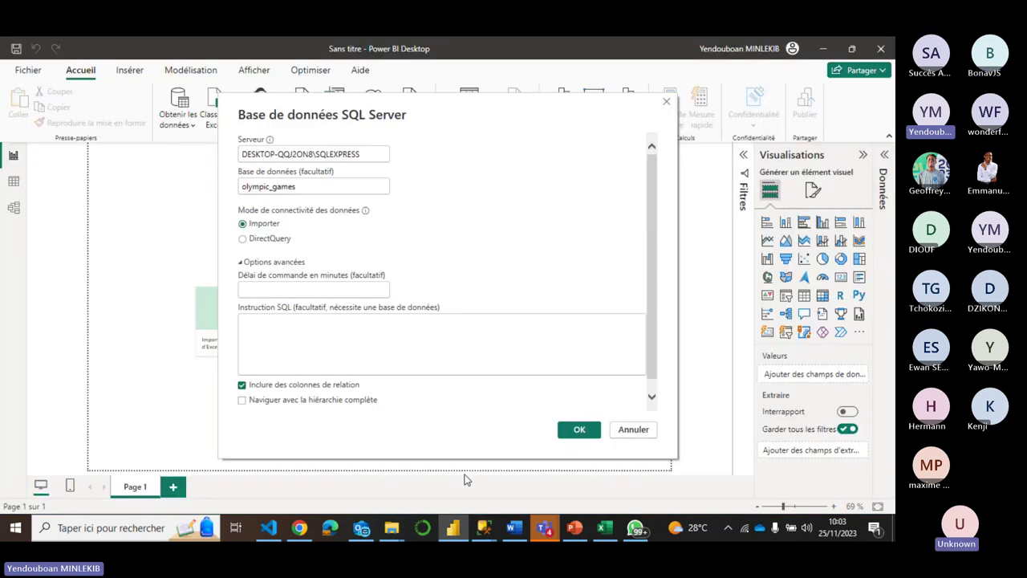
pyautogui.click(336, 349)
pyautogui.hotkey('ctrl', 'v')
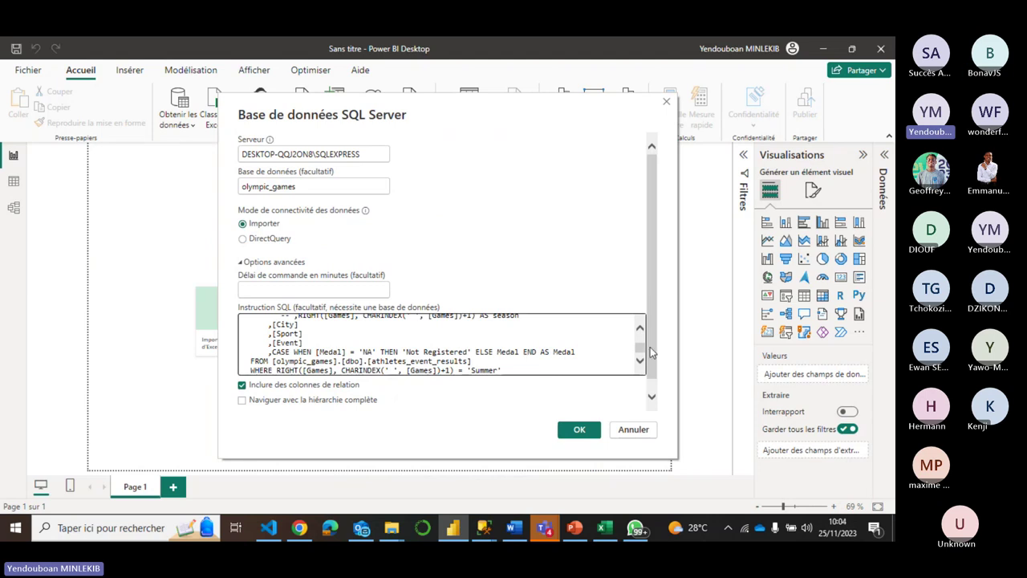
# Return to SQL Server Management Studio and copy the entire query again, from SELECT [ID] through the 'Summer' WHERE clause
pyautogui.moveTo(646, 350); pyautogui.dragTo(643, 337)
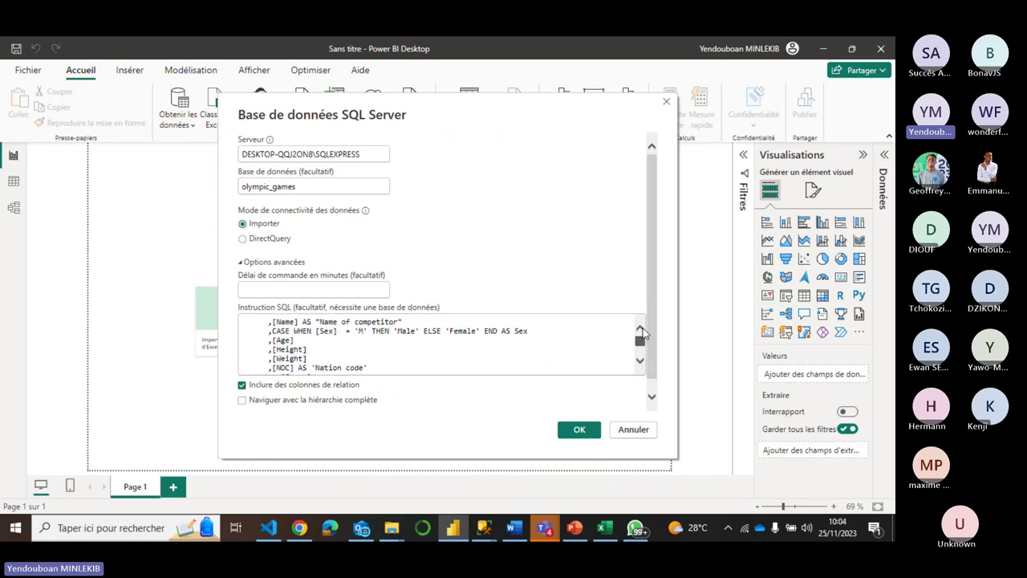
pyautogui.moveTo(483, 529)
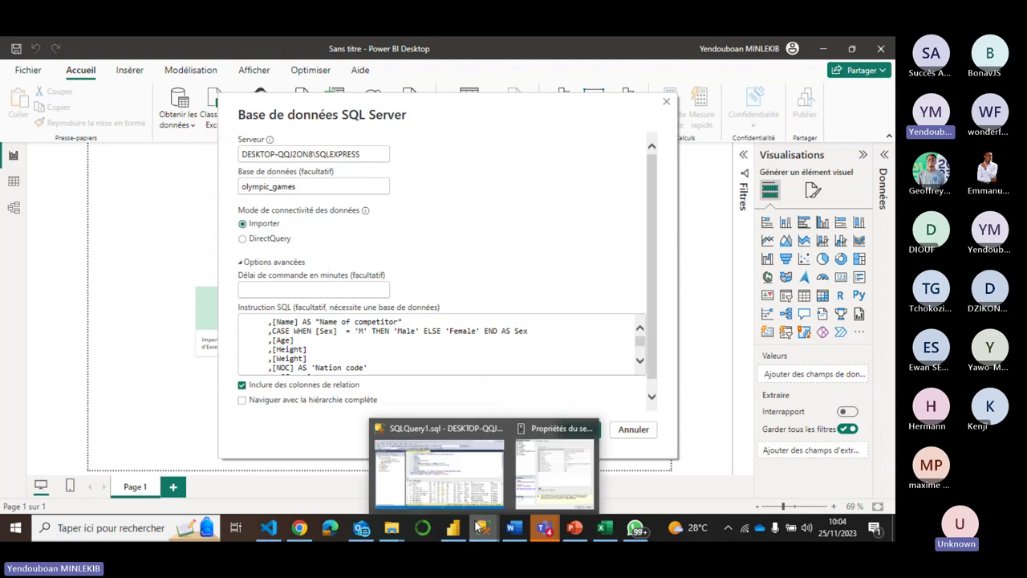
pyautogui.click(444, 486)
pyautogui.click(885, 136)
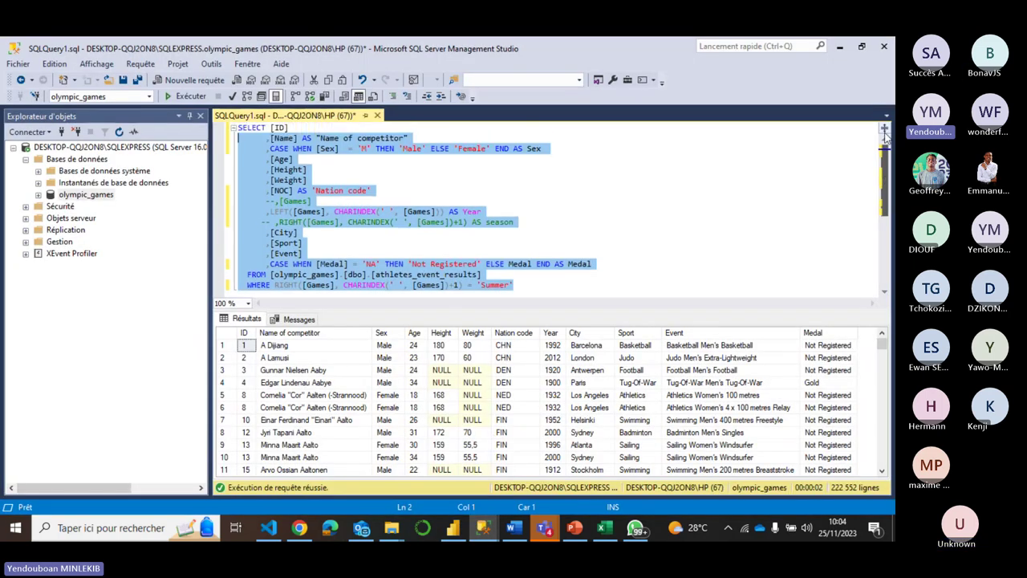
pyautogui.click(530, 253)
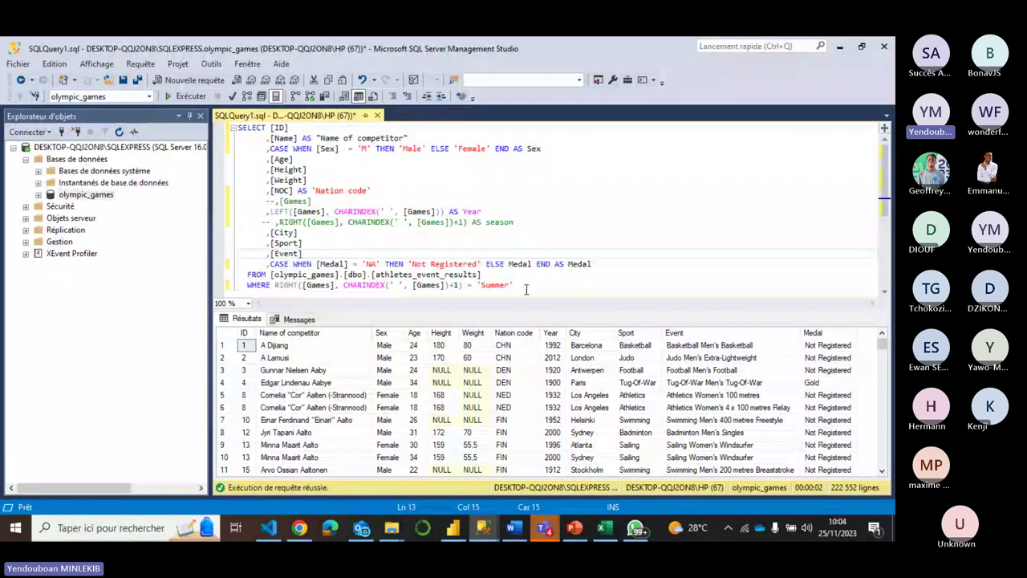
pyautogui.moveTo(526, 290); pyautogui.dragTo(207, 117)
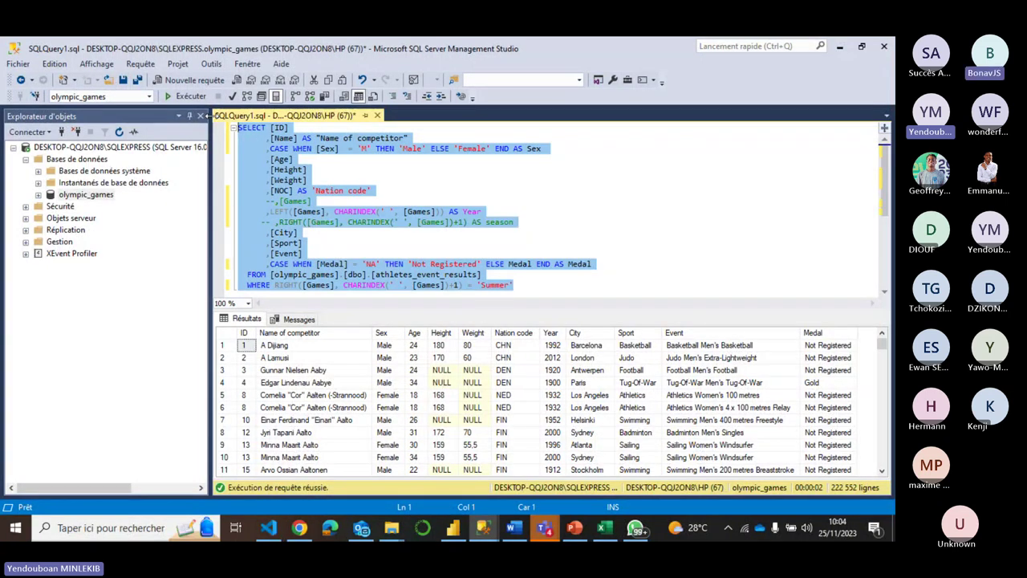
# Switch back to Power BI, replace the SQL statement of the connection with the newly copied query, and check it from start to end
pyautogui.moveTo(483, 533)
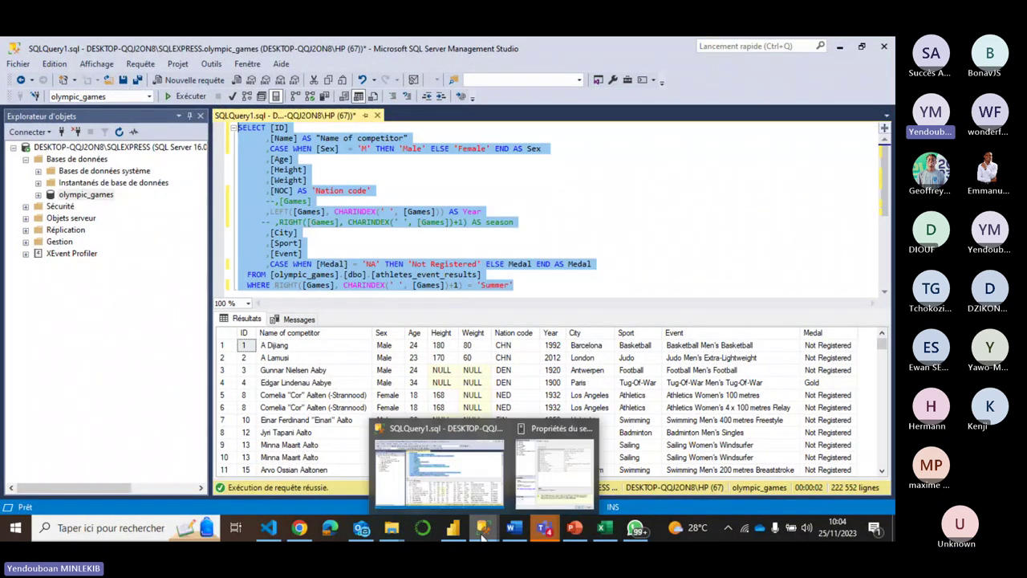
pyautogui.moveTo(452, 528)
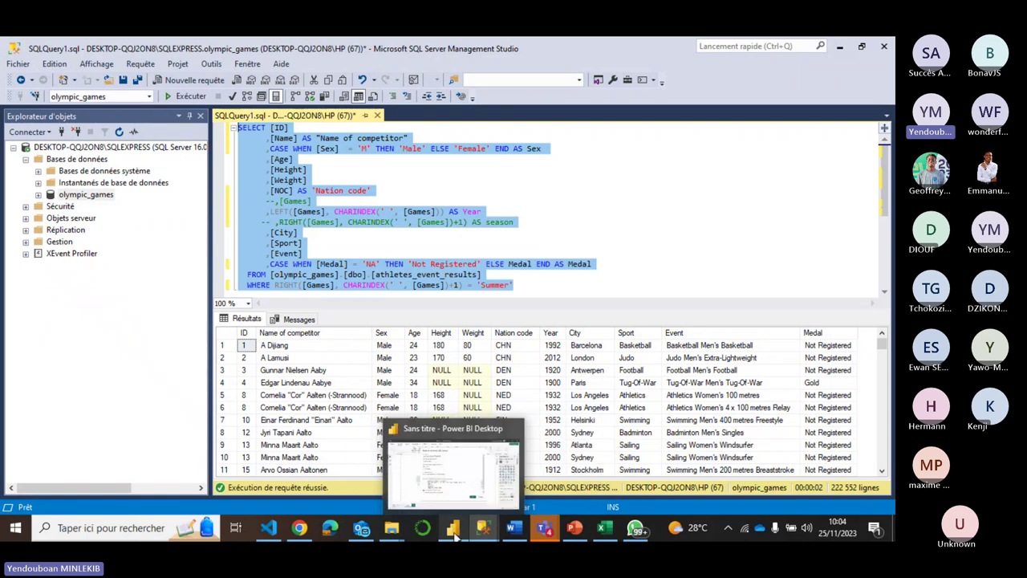
pyautogui.click(462, 474)
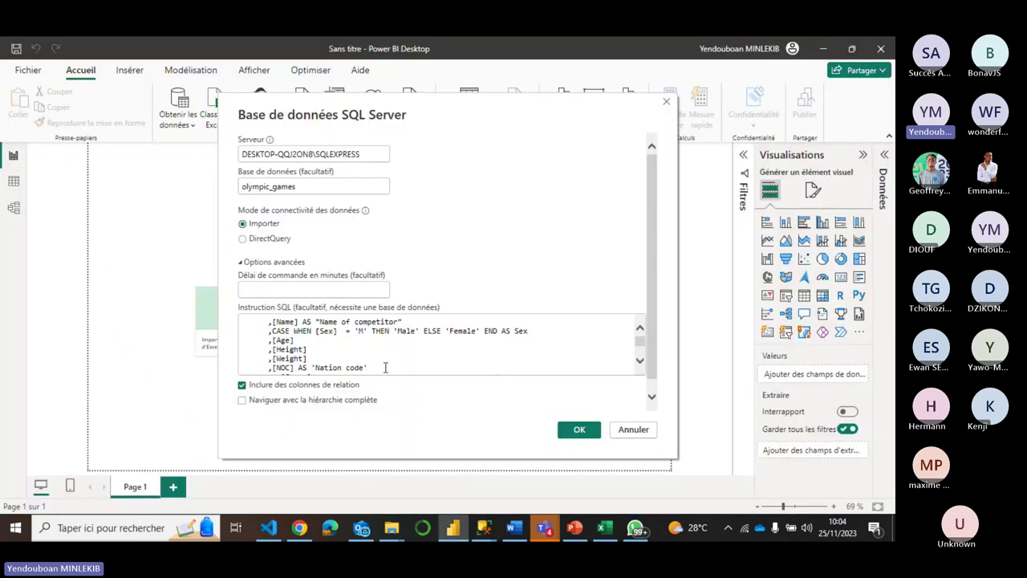
pyautogui.hotkey('ctrl', 'a')
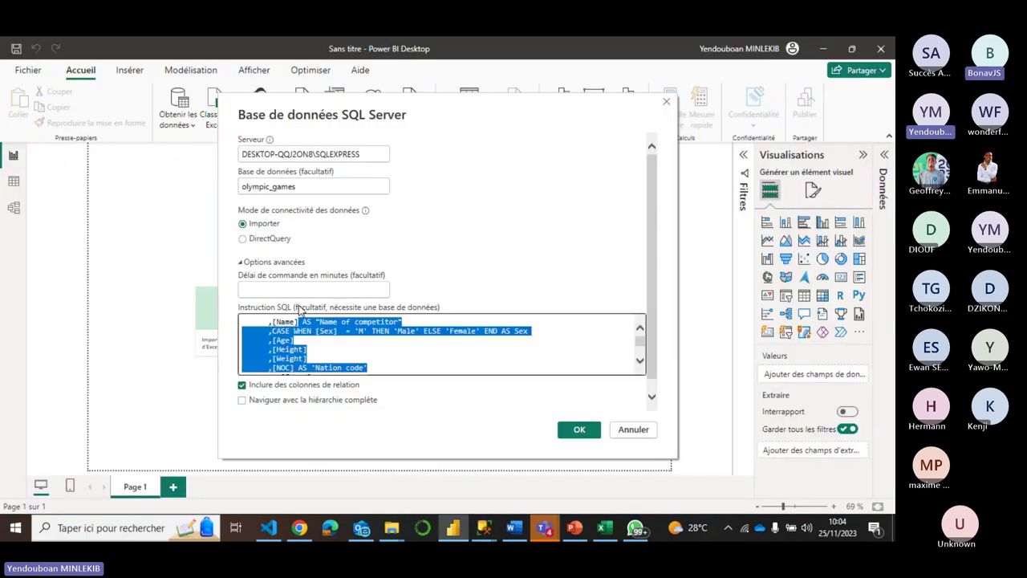
pyautogui.press('Delete')
pyautogui.hotkey('ctrl', 'v')
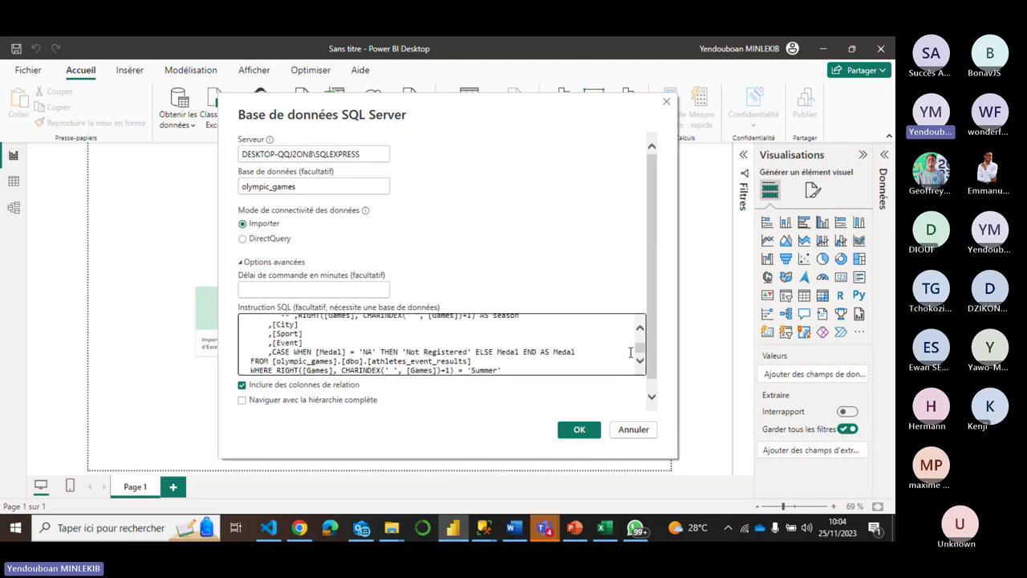
pyautogui.moveTo(639, 353); pyautogui.dragTo(637, 333)
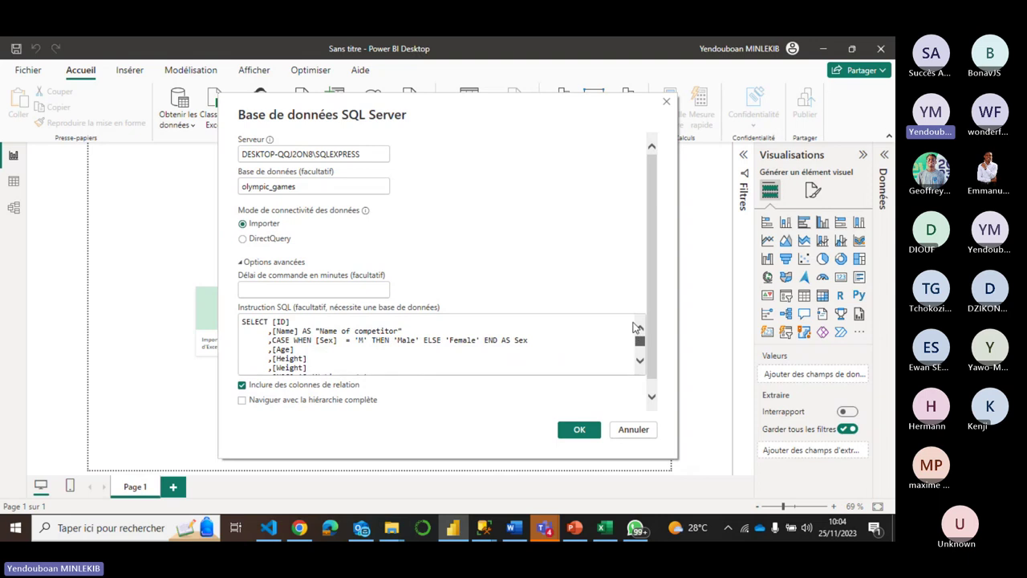
pyautogui.scroll(-6, 638, 337)
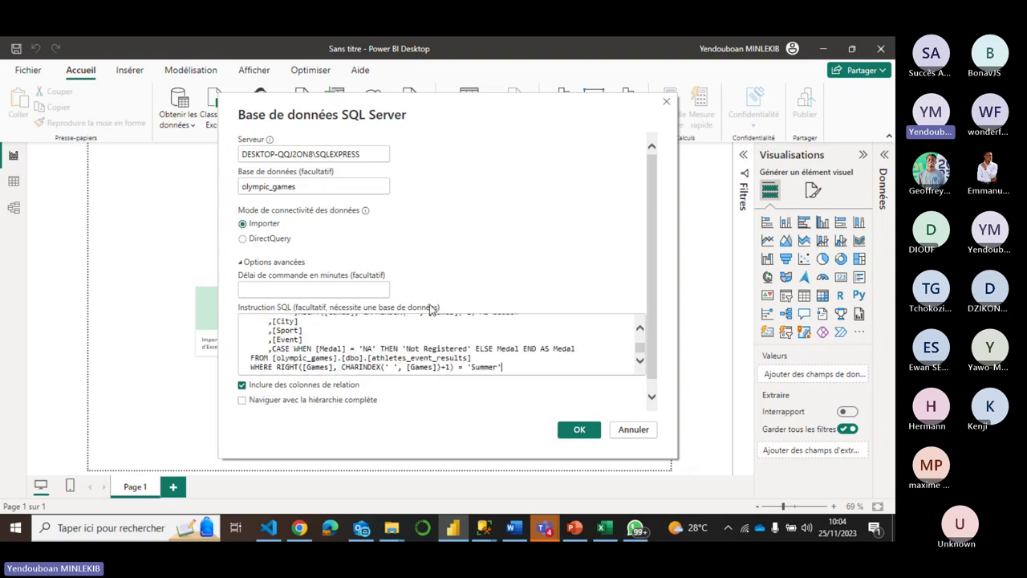
# Confirm the SQL Server connection, review the data preview and load the query's data into the report
pyautogui.click(577, 432)
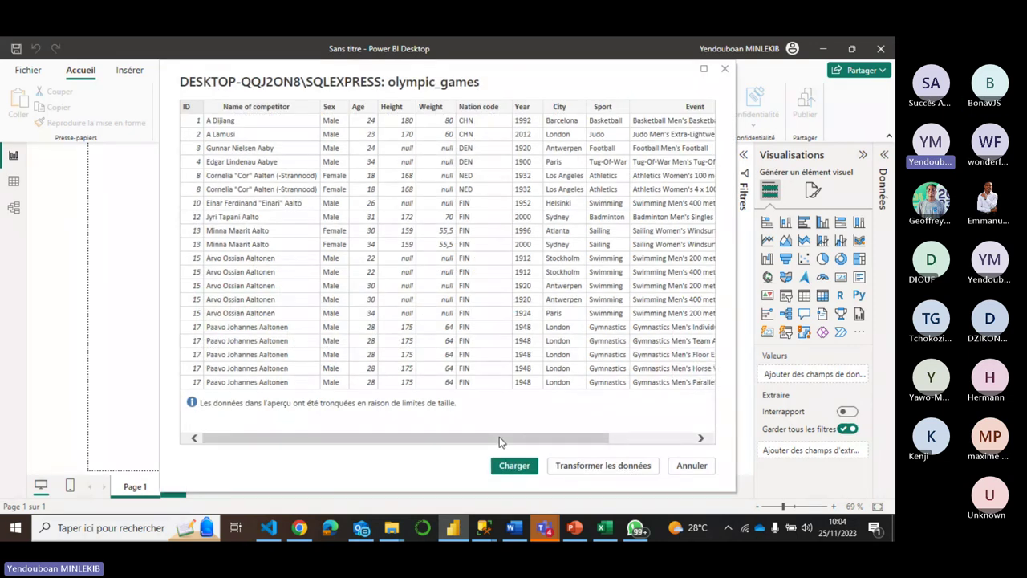
pyautogui.moveTo(499, 440); pyautogui.dragTo(424, 442)
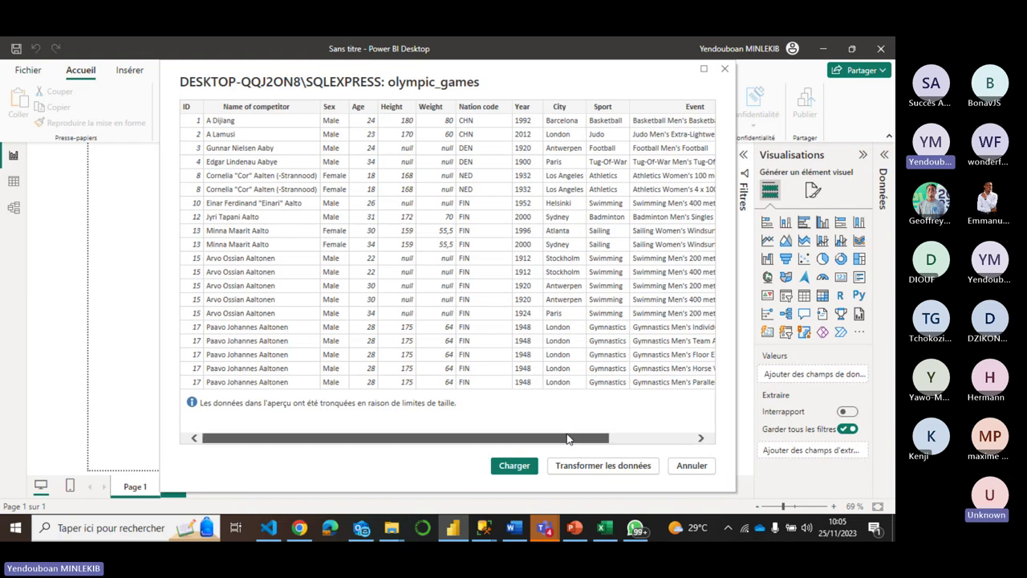
pyautogui.moveTo(570, 439); pyautogui.dragTo(531, 426)
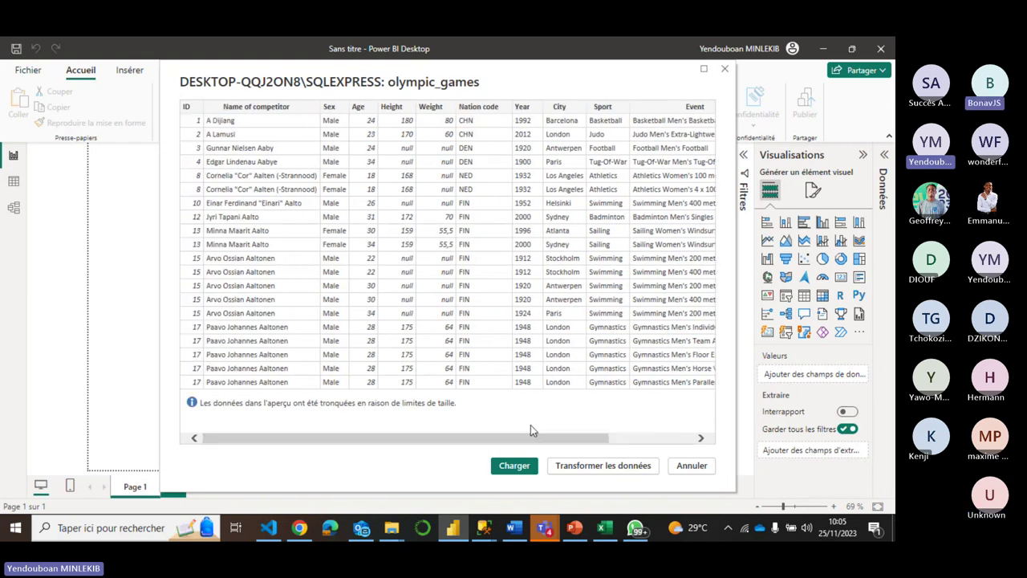
pyautogui.click(514, 466)
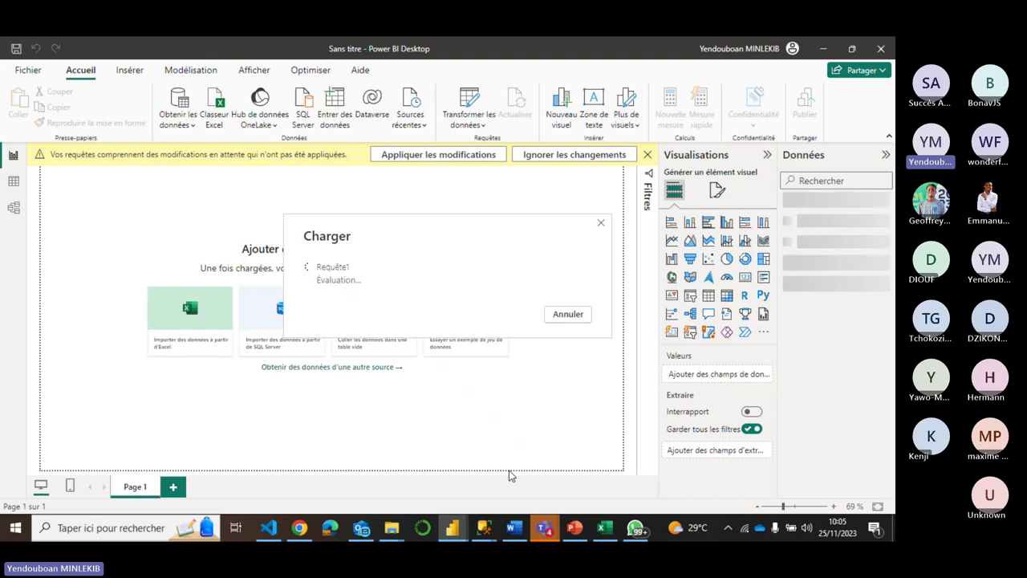
# Check the recording and transcription options of the Teams meeting, and return to Power BI
pyautogui.moveTo(487, 525)
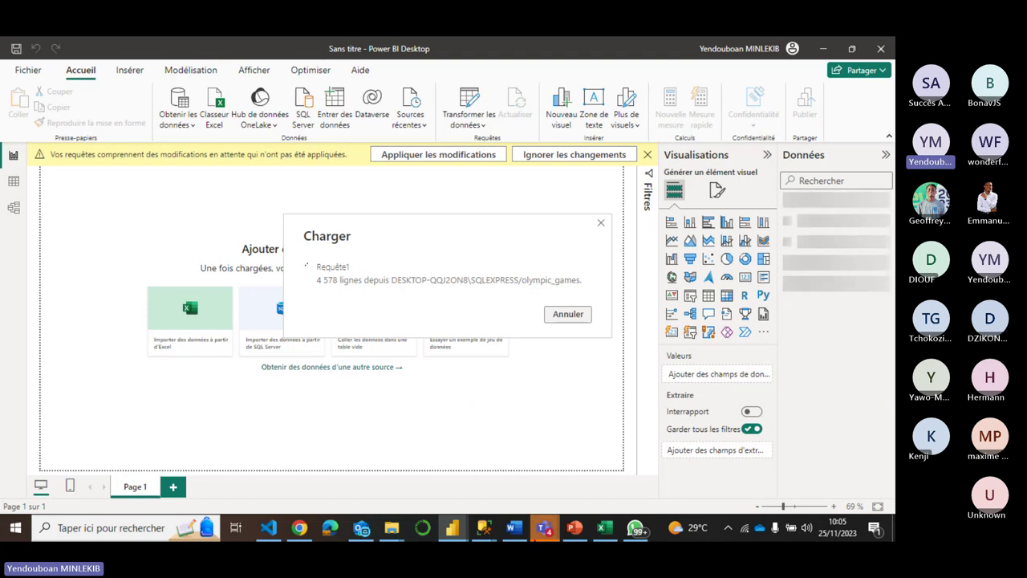
pyautogui.moveTo(544, 528)
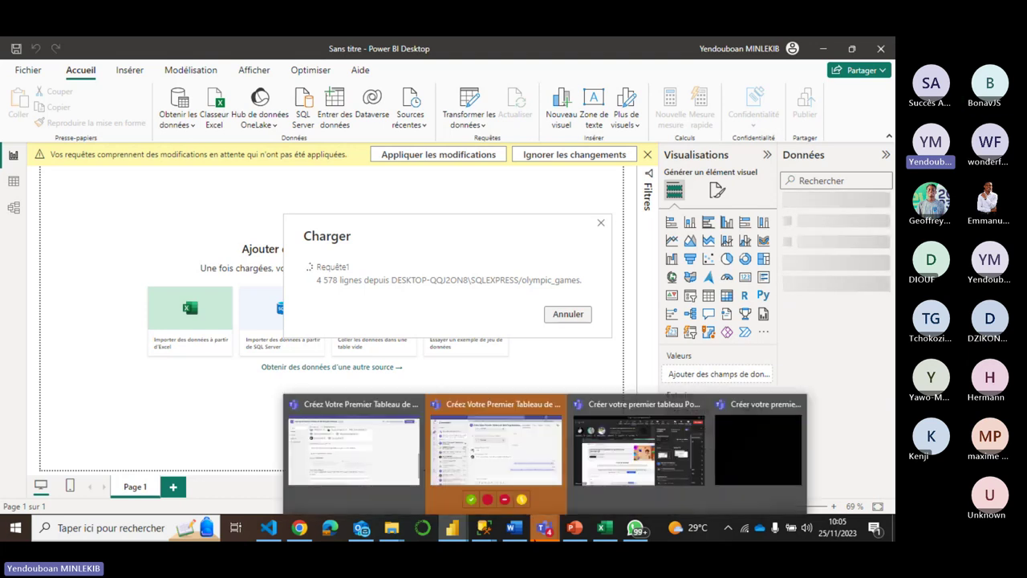
pyautogui.click(598, 471)
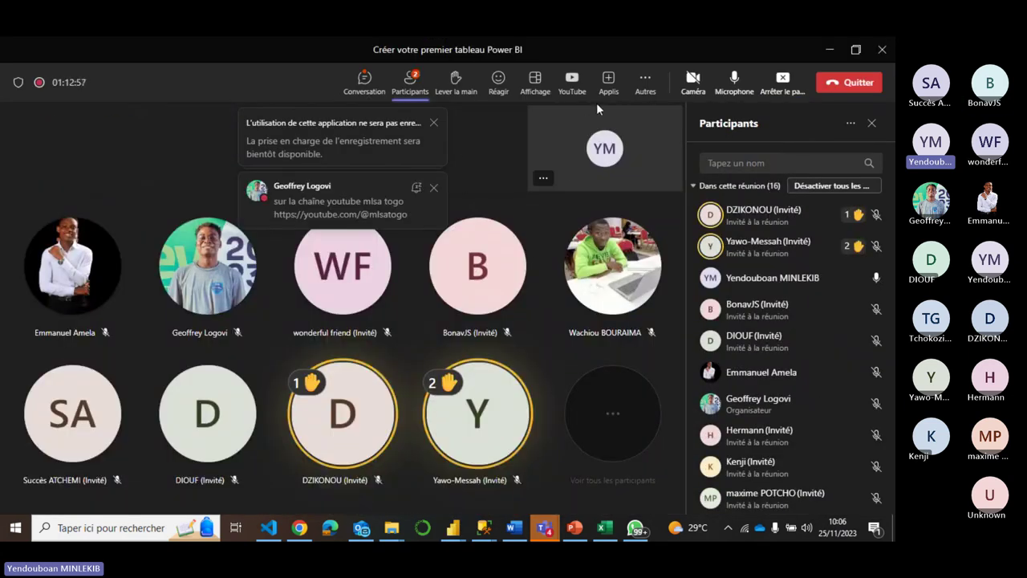
pyautogui.click(643, 87)
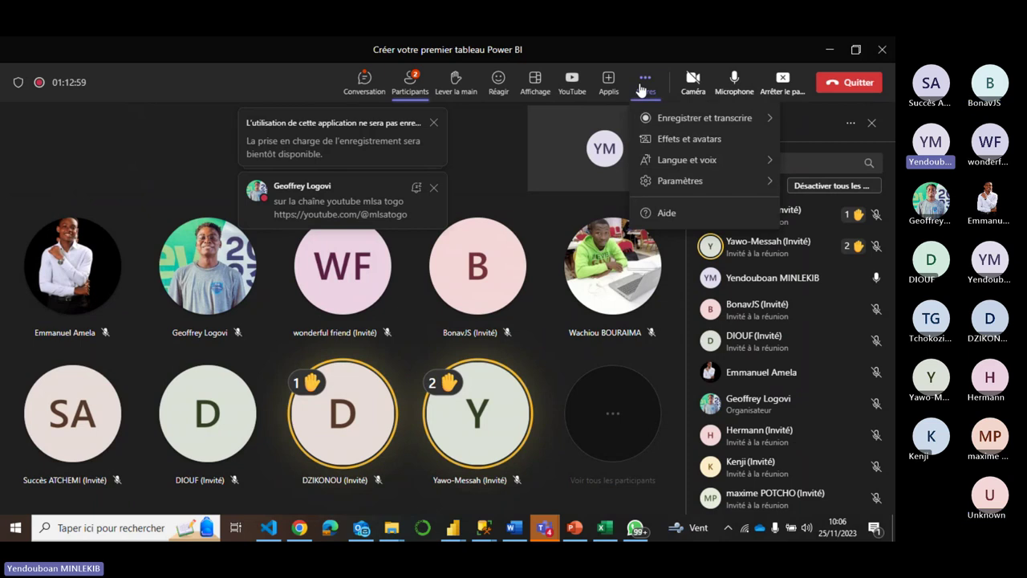
pyautogui.moveTo(648, 120)
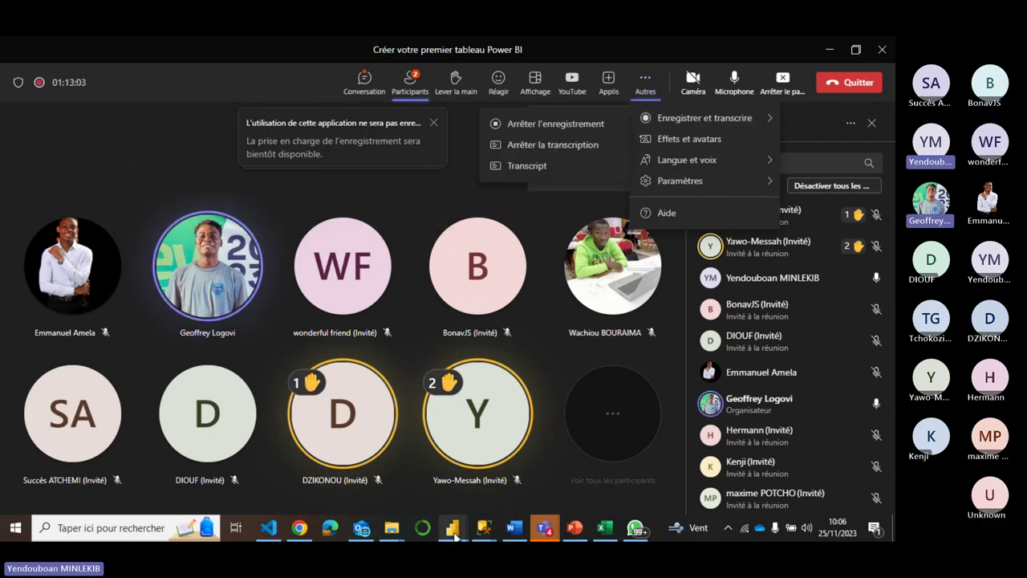
pyautogui.click(434, 461)
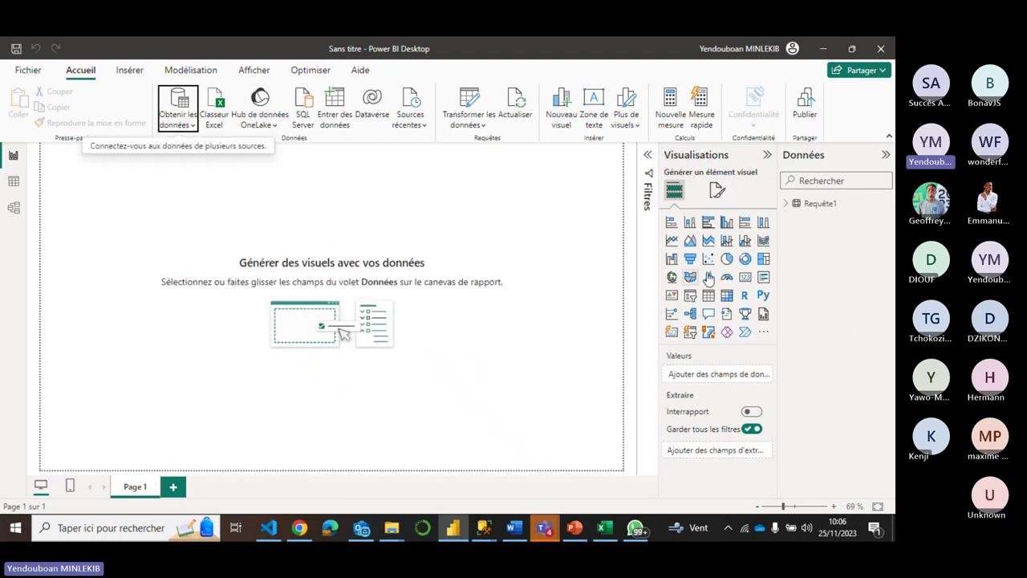
# Rename the imported query table as olympic data and expand its list of fields
pyautogui.click(791, 207)
pyautogui.click(792, 209)
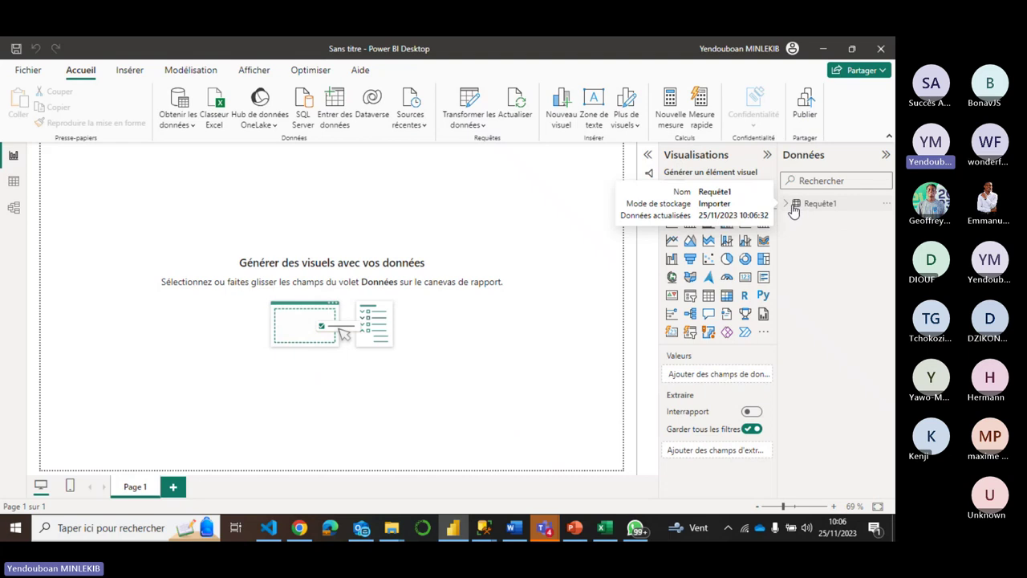
pyautogui.click(794, 208)
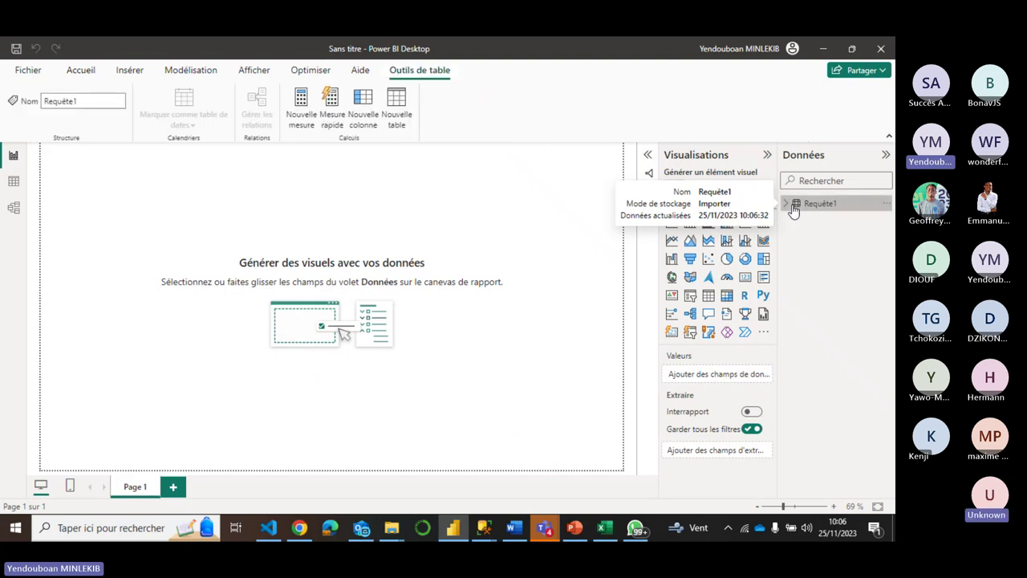
pyautogui.rightClick(794, 209)
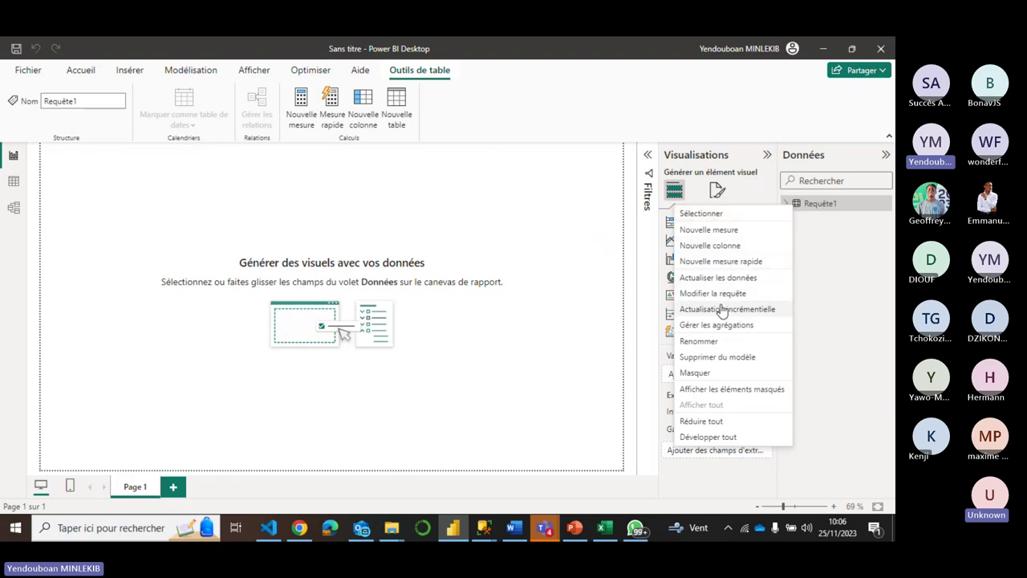
pyautogui.click(704, 342)
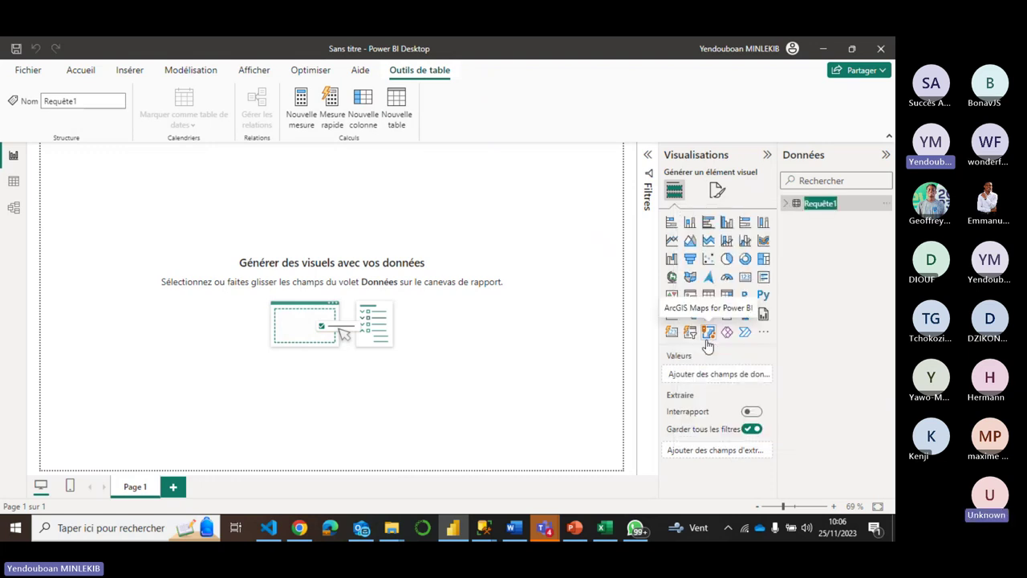
pyautogui.press('BackSpace')
pyautogui.write('gam')
pyautogui.press('BackSpace')
pyautogui.press('BackSpace')
pyautogui.press('BackSpace')
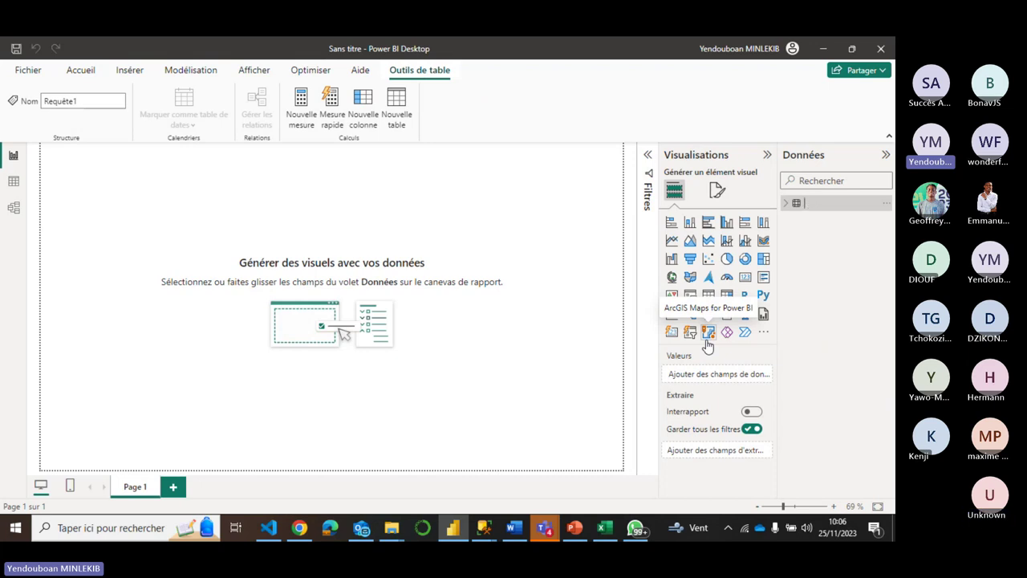
pyautogui.write('olympic data')
pyautogui.press('Return')
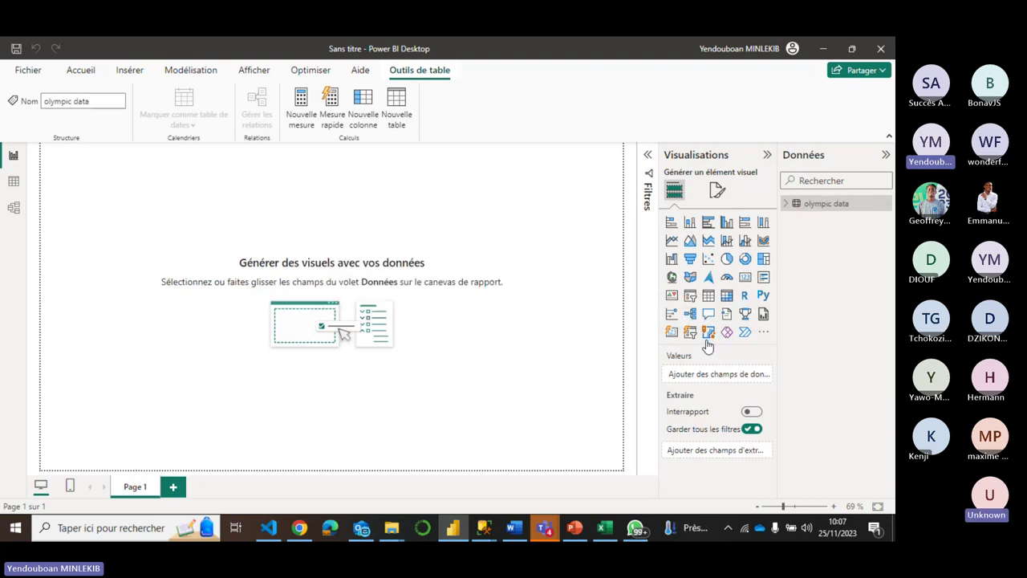
pyautogui.click(789, 205)
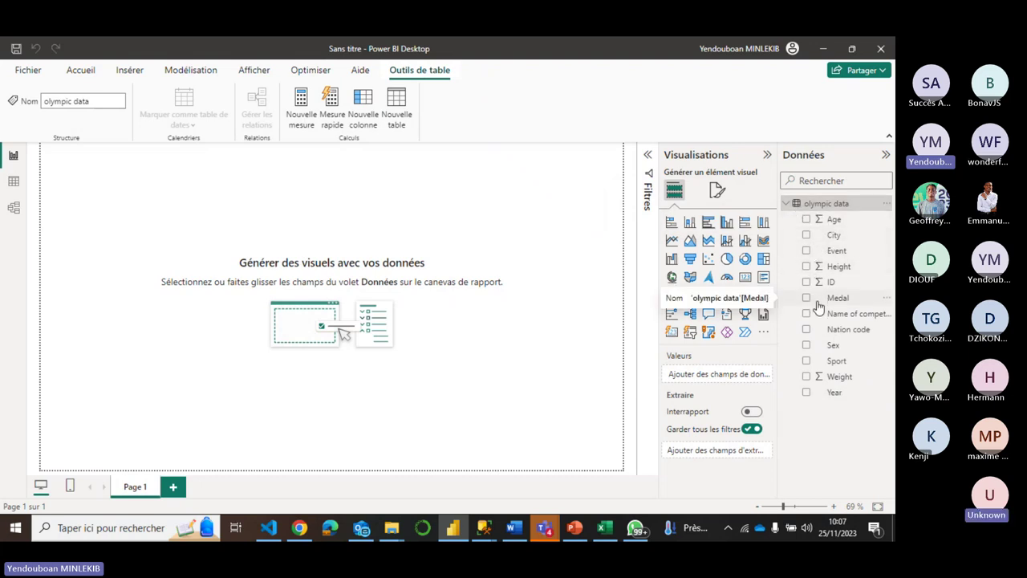
# Move the olympic data table card toward the middle of the model view and return to the report view
pyautogui.click(789, 204)
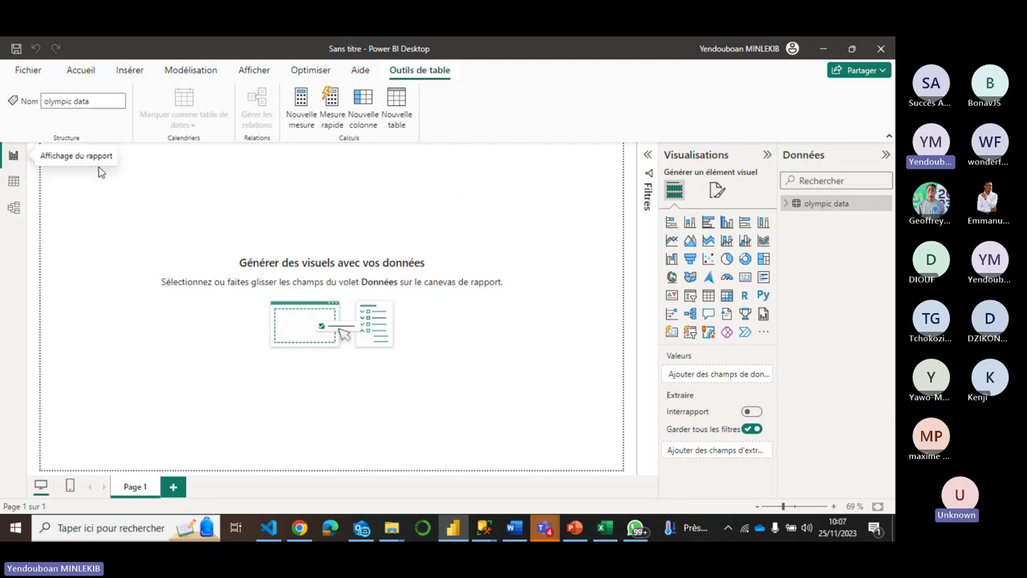
pyautogui.click(281, 204)
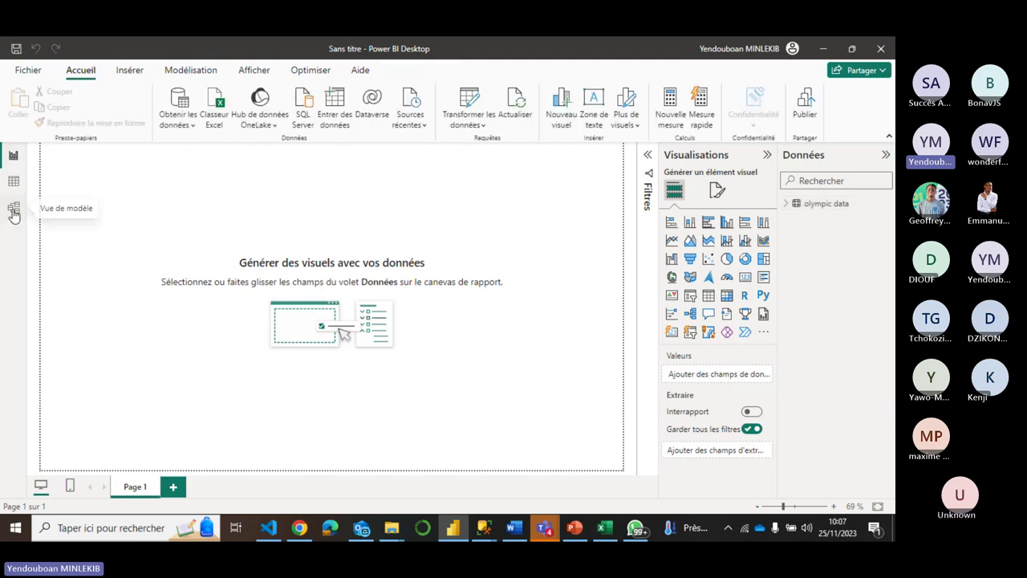
pyautogui.click(13, 208)
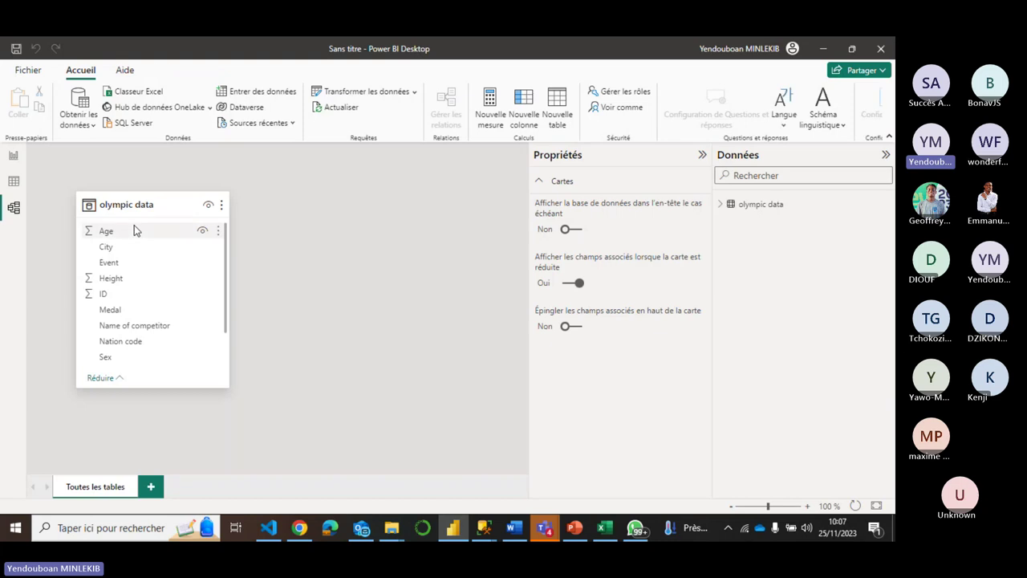
pyautogui.moveTo(159, 204); pyautogui.dragTo(304, 238)
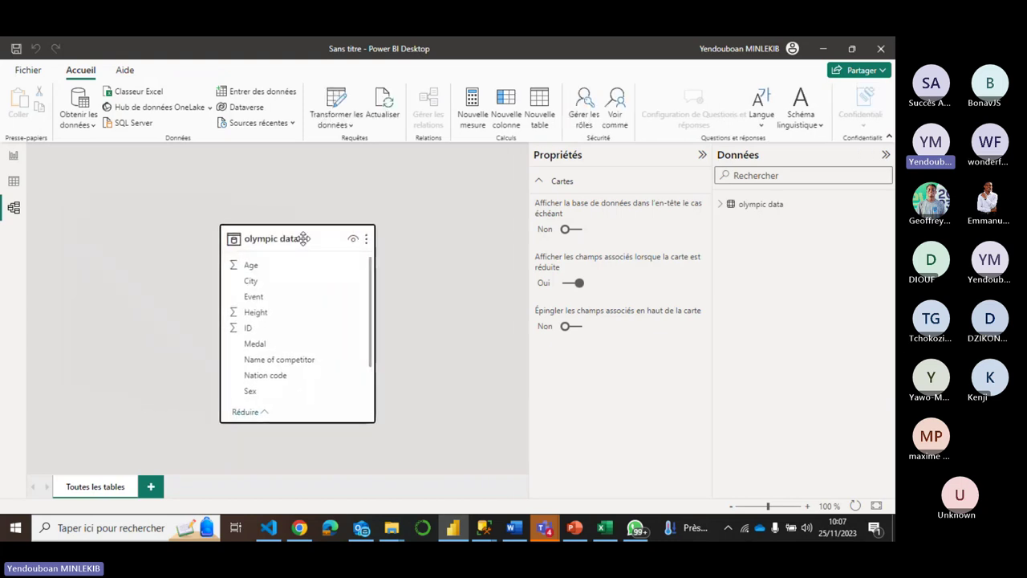
pyautogui.click(13, 156)
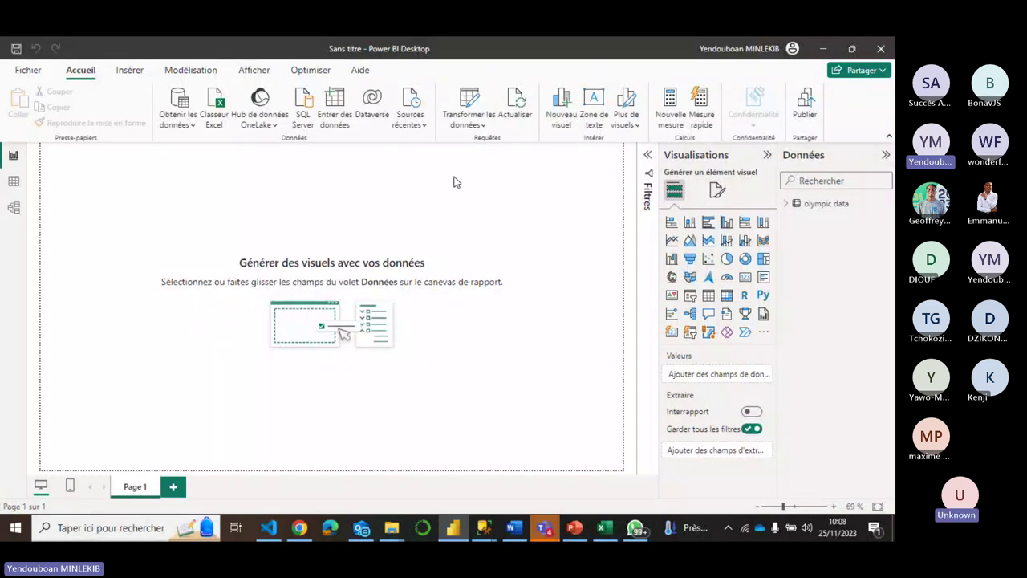
# Insert a text box on Page 1, stretched across the full page width and shortened to a thin title band
pyautogui.click(591, 107)
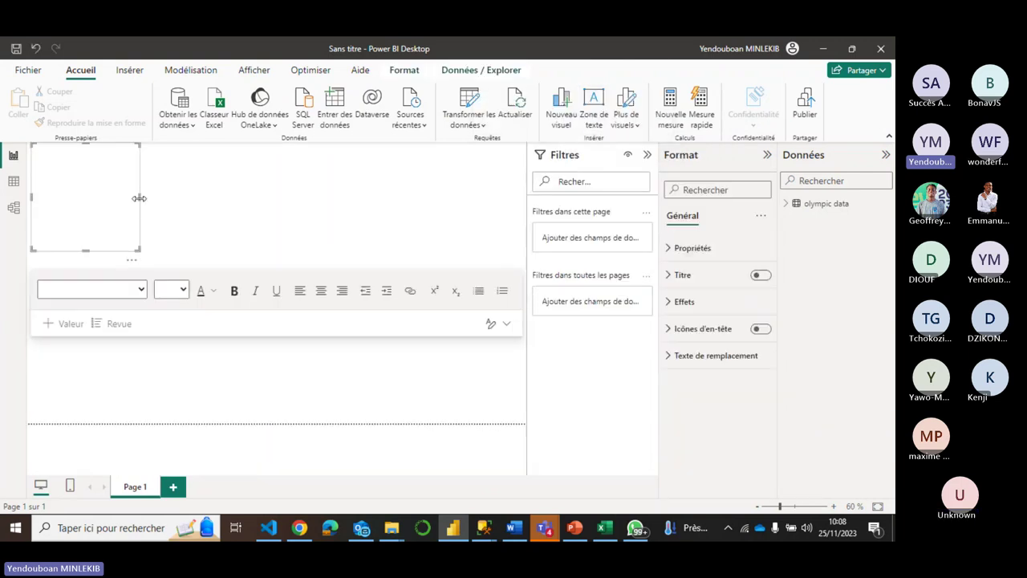
pyautogui.moveTo(141, 202); pyautogui.dragTo(526, 152)
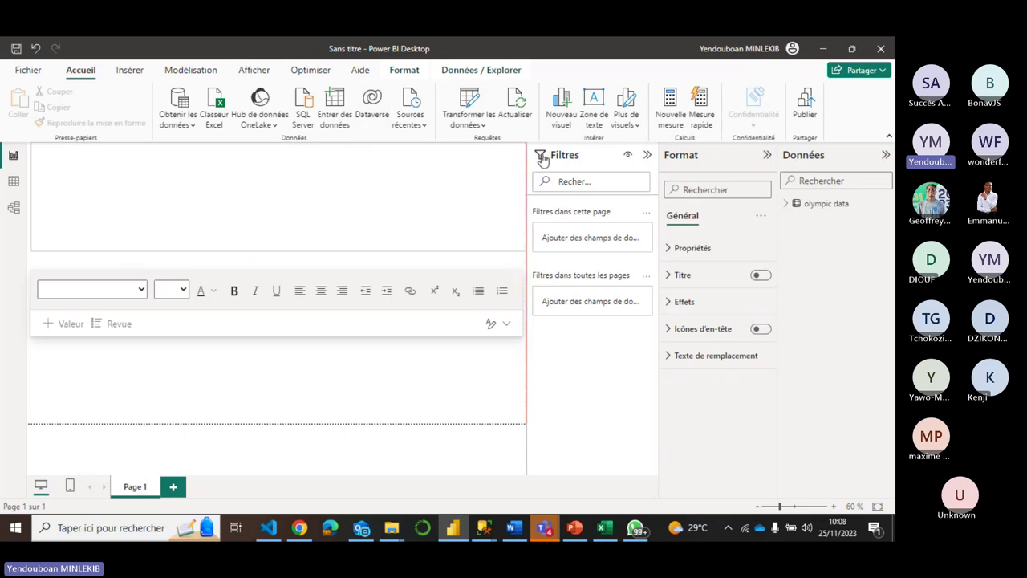
pyautogui.moveTo(278, 250); pyautogui.dragTo(289, 179)
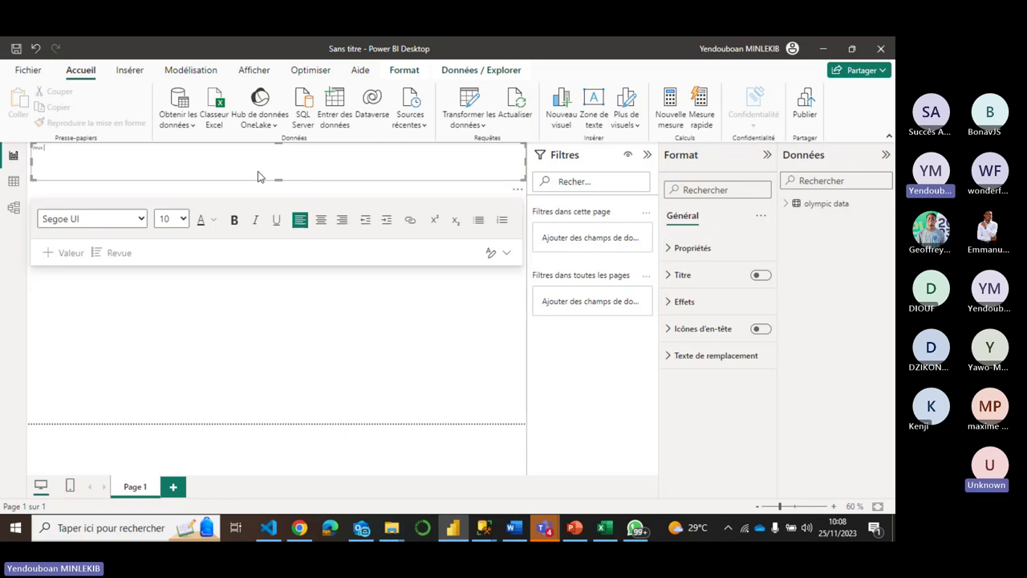
# Enter the report title "Analyse Des jeux Olympiques" in the text box
pyautogui.write('d')
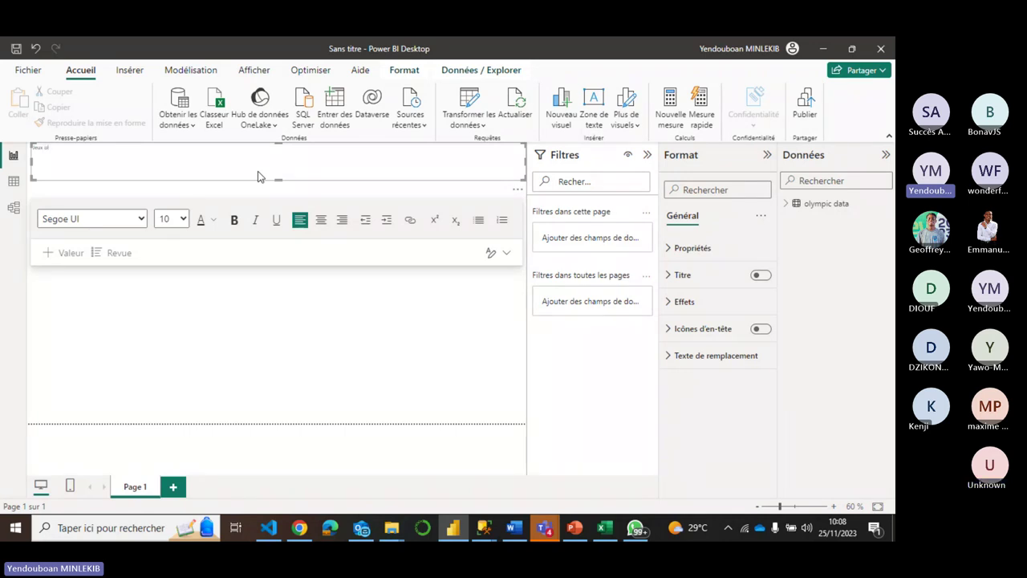
pyautogui.write('lympiq')
pyautogui.press('BackSpace')
pyautogui.press('BackSpace')
pyautogui.press('BackSpace')
pyautogui.press('BackSpace')
pyautogui.press('BackSpace')
pyautogui.press('BackSpace')
pyautogui.press('BackSpace')
pyautogui.write('se')
pyautogui.write(' DES')
pyautogui.write('D')
pyautogui.write('es jeux')
pyautogui.write(' O')
pyautogui.write('lymp')
pyautogui.write('iques')
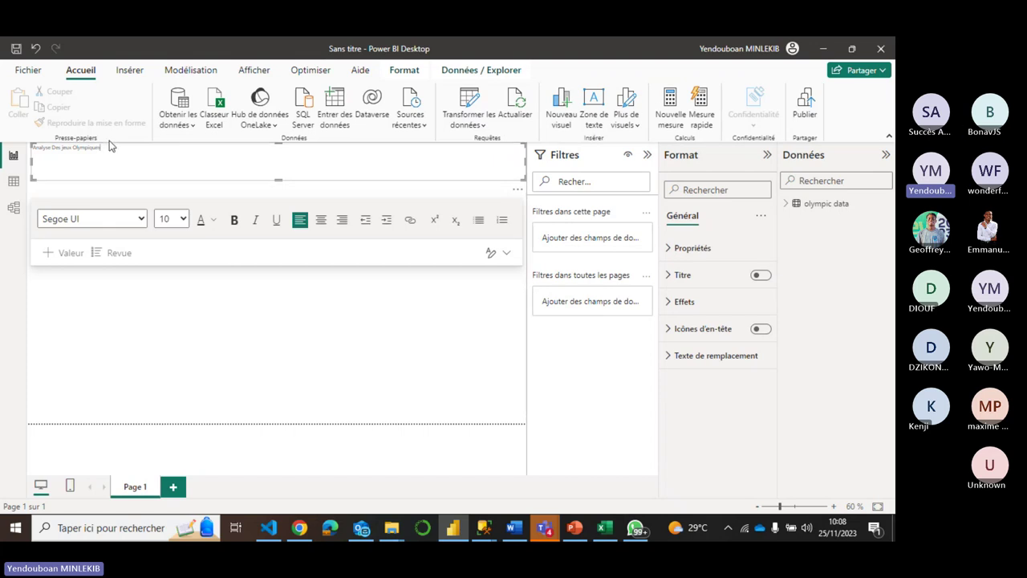
# Enlarge the whole report title to font size 28
pyautogui.moveTo(104, 148); pyautogui.dragTo(24, 153)
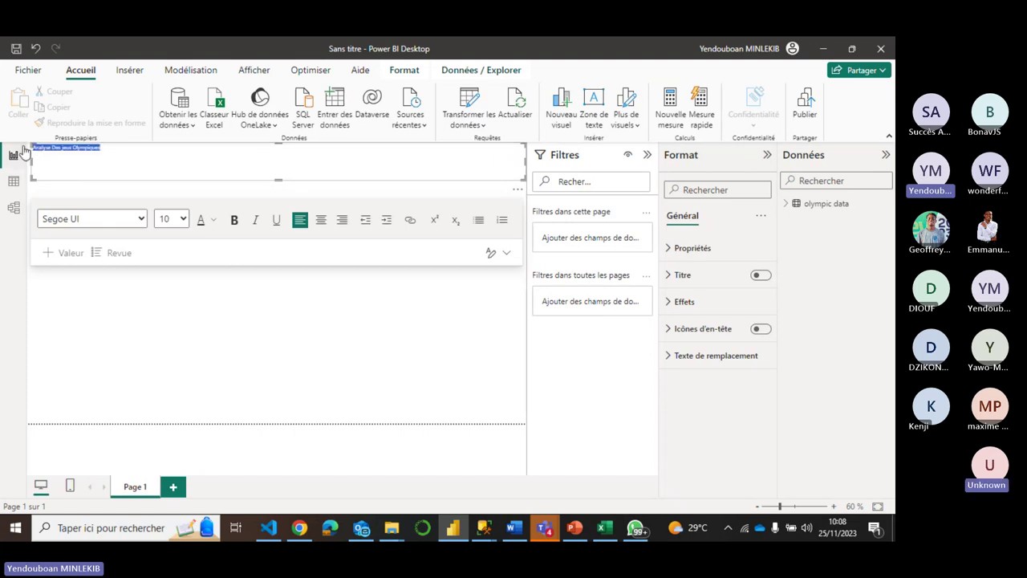
pyautogui.click(178, 218)
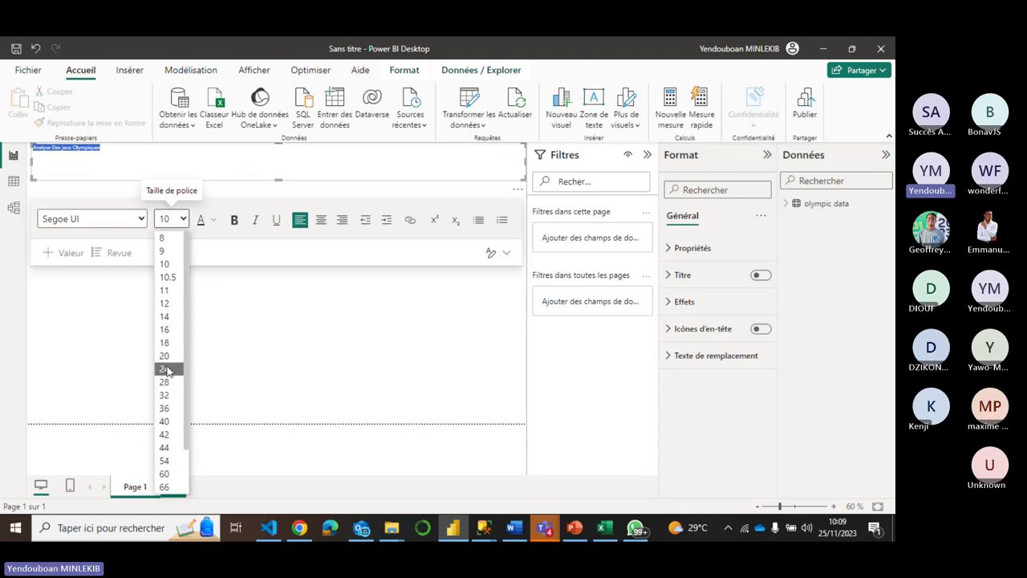
pyautogui.click(165, 368)
pyautogui.click(195, 317)
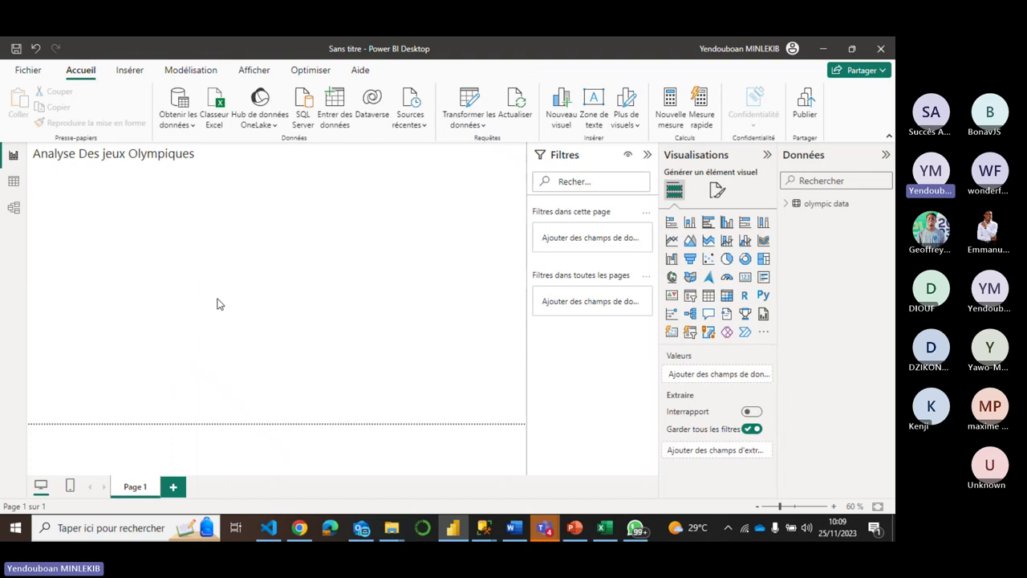
pyautogui.moveTo(199, 157); pyautogui.dragTo(40, 165)
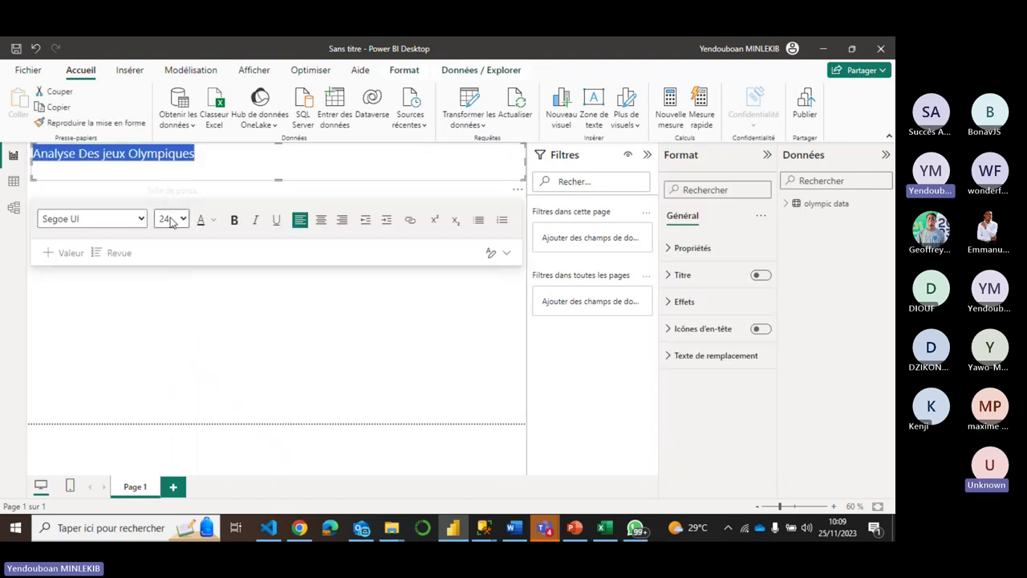
pyautogui.click(172, 218)
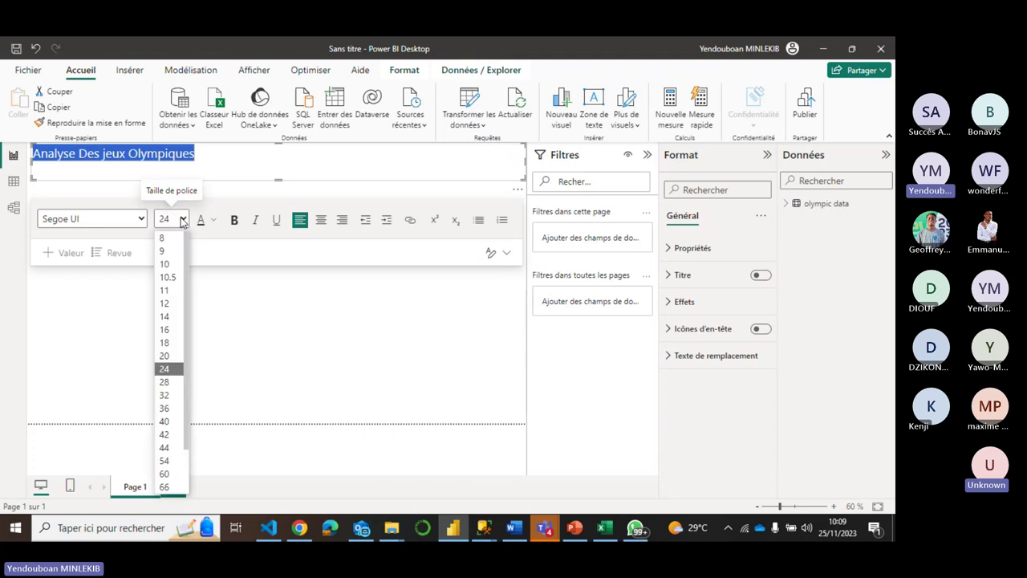
pyautogui.click(164, 382)
pyautogui.click(193, 331)
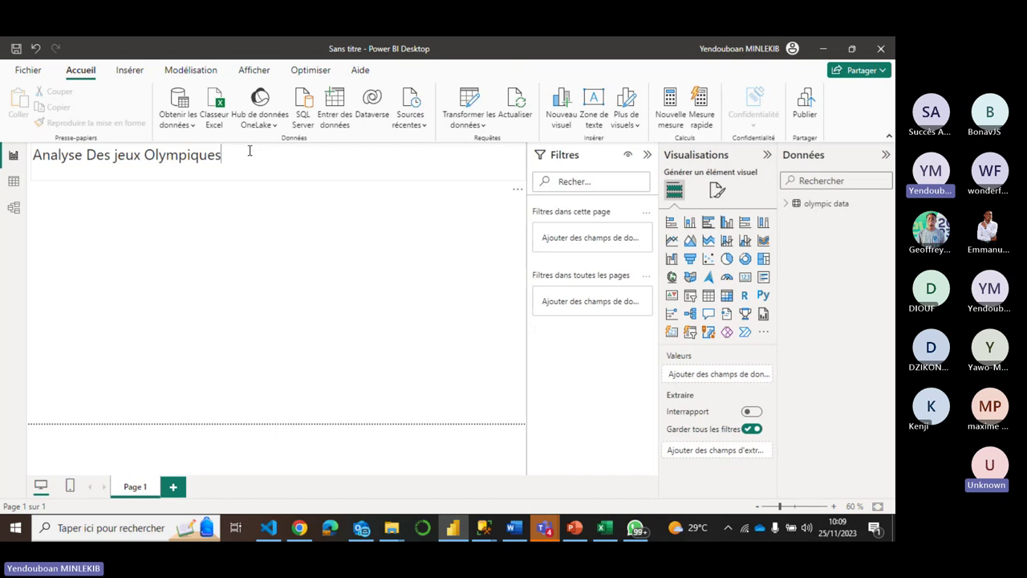
# Make the whole report title bold
pyautogui.moveTo(250, 151); pyautogui.dragTo(32, 159)
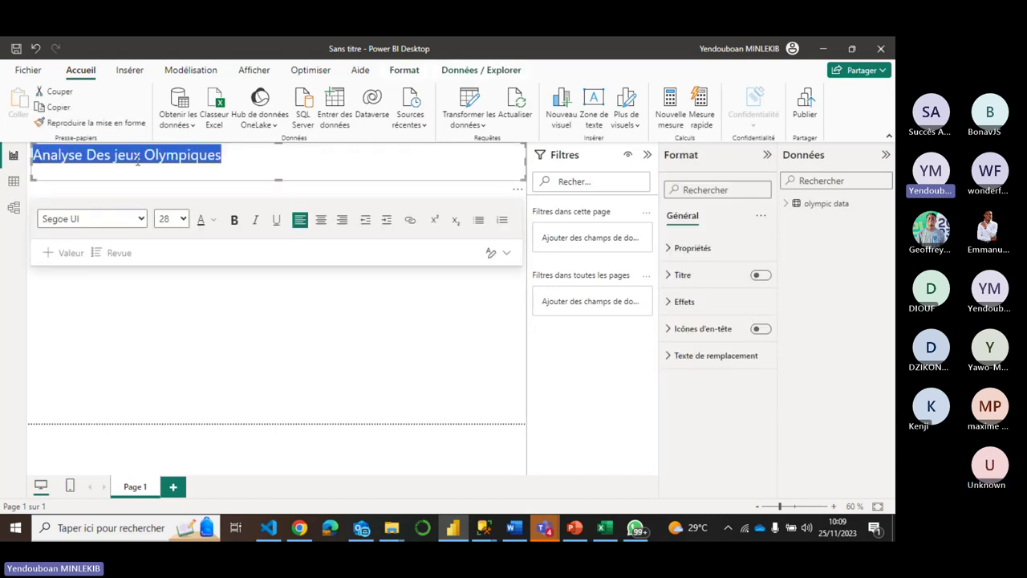
pyautogui.click(228, 221)
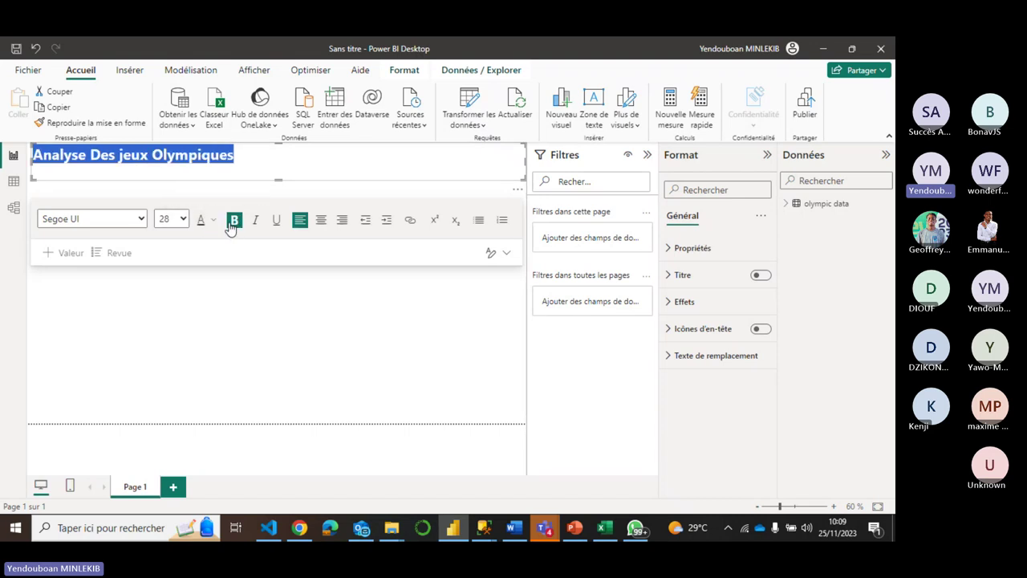
pyautogui.click(224, 273)
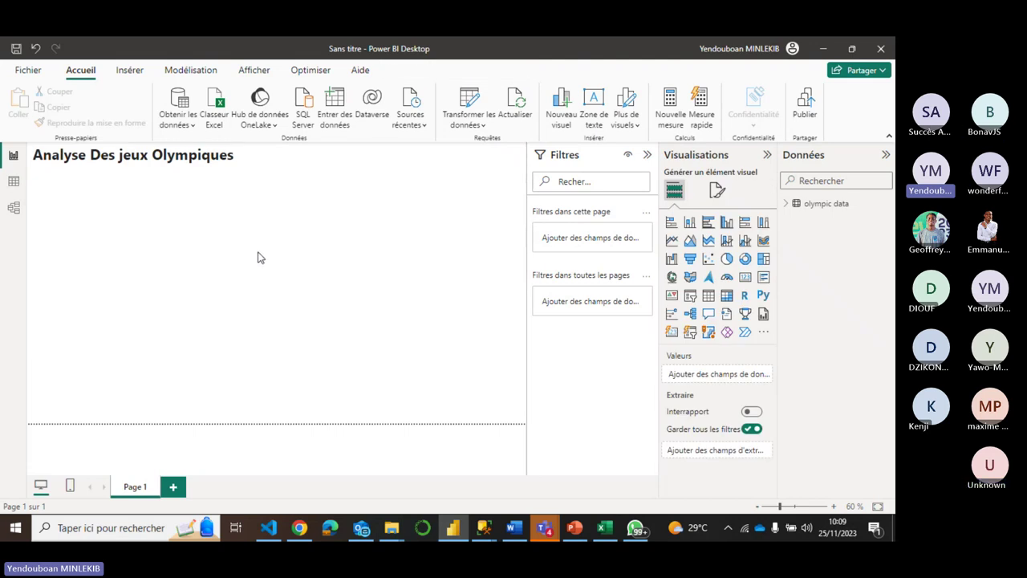
pyautogui.click(274, 156)
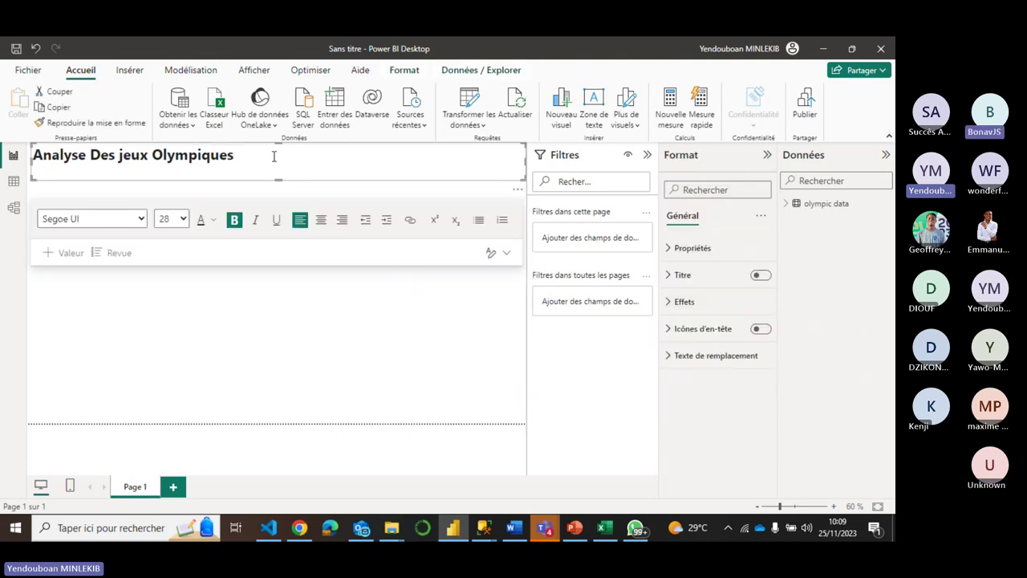
pyautogui.moveTo(273, 156); pyautogui.dragTo(32, 177)
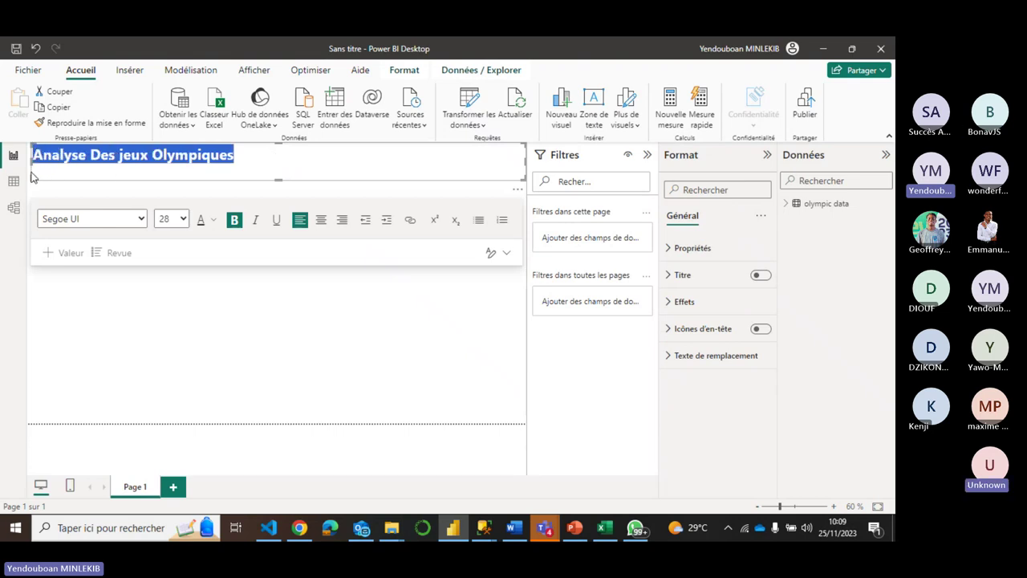
pyautogui.click(72, 312)
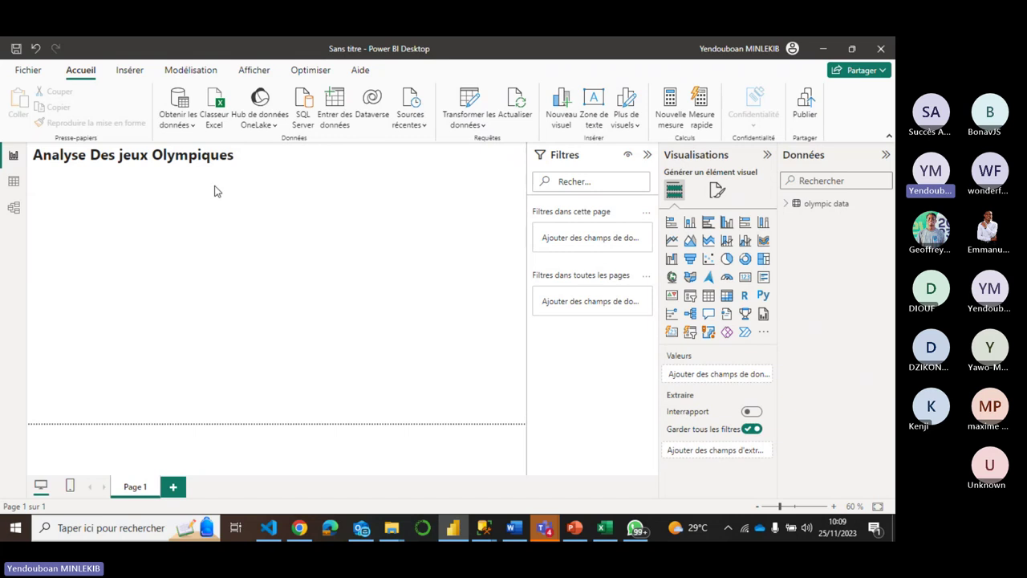
pyautogui.click(236, 172)
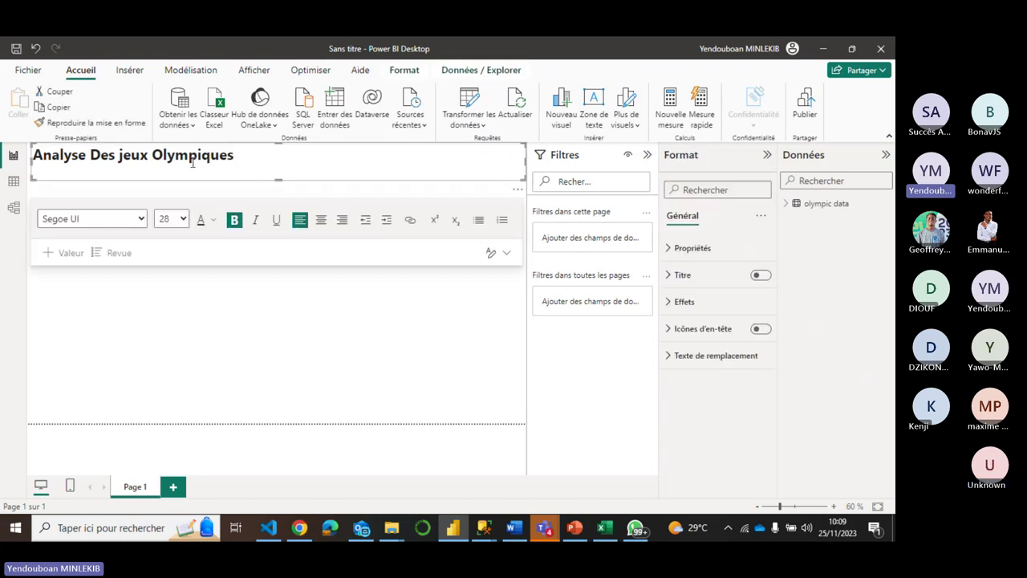
pyautogui.click(228, 308)
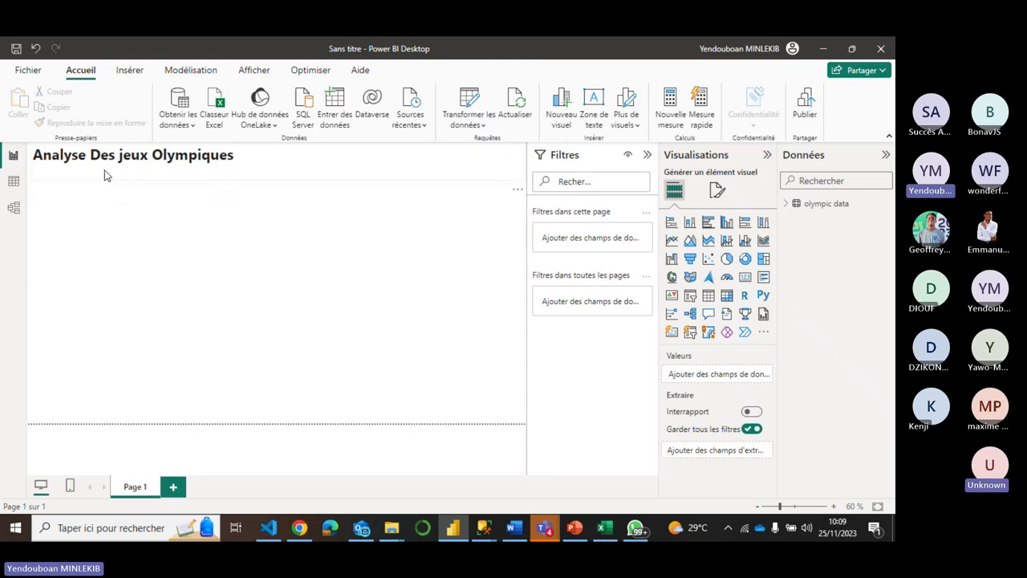
pyautogui.click(249, 158)
pyautogui.click(228, 310)
pyautogui.click(266, 289)
pyautogui.click(281, 175)
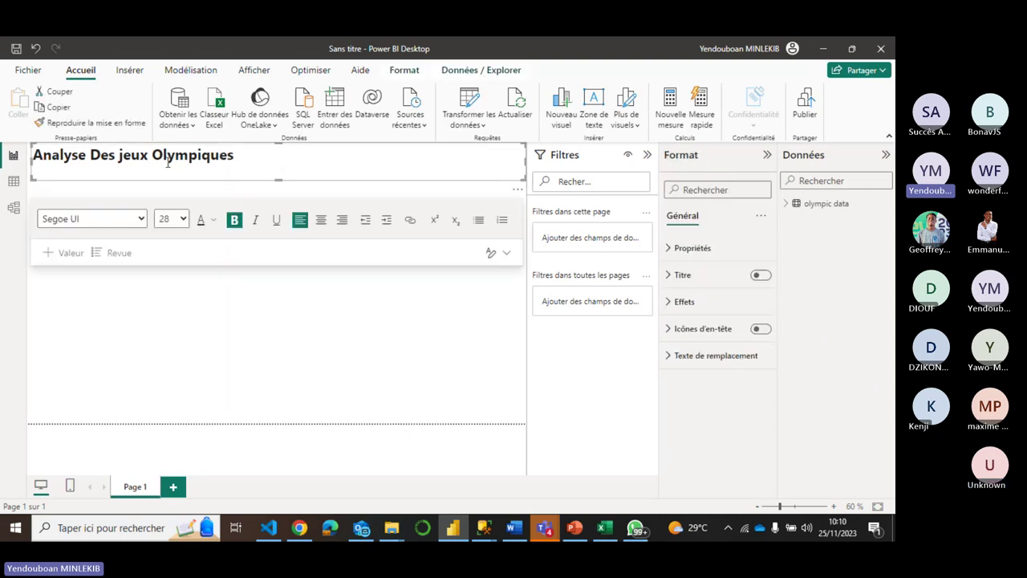
pyautogui.click(177, 331)
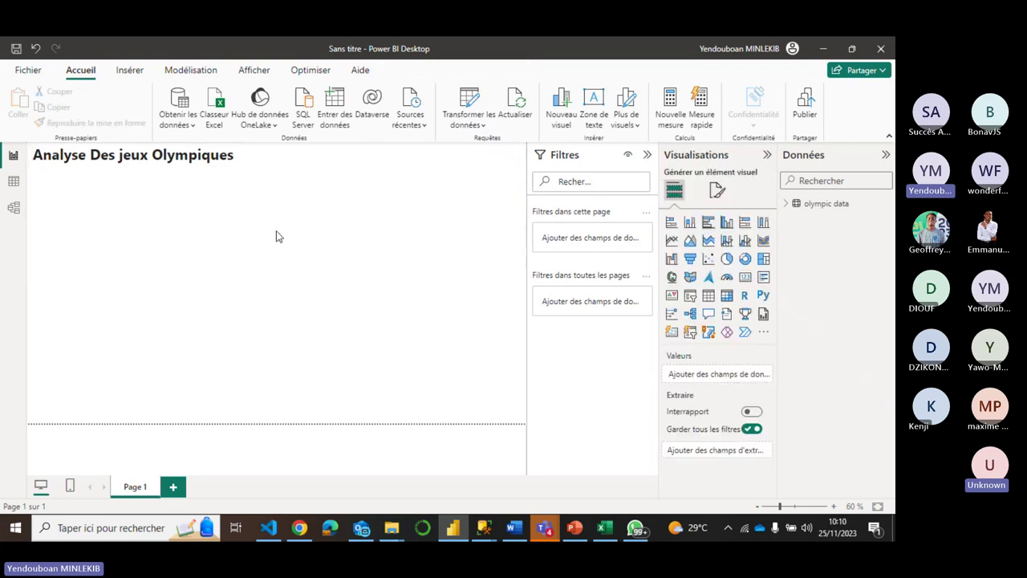
pyautogui.click(291, 179)
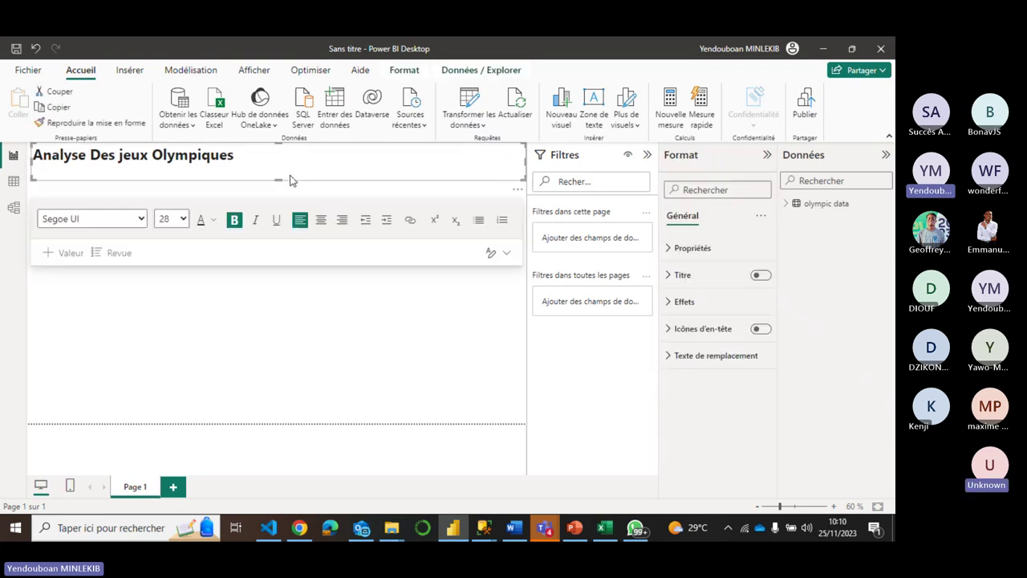
pyautogui.click(248, 284)
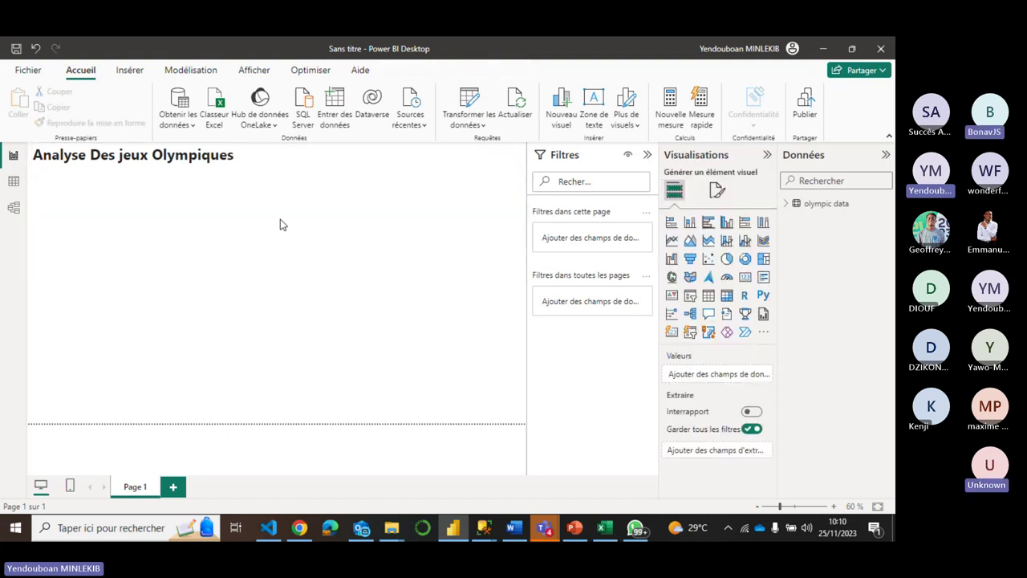
pyautogui.click(284, 173)
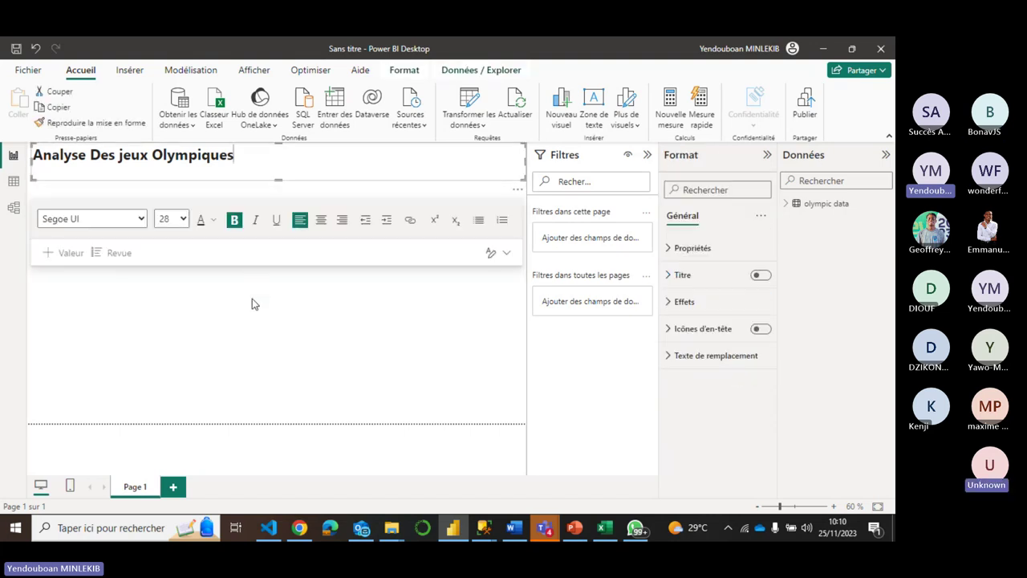
pyautogui.click(252, 299)
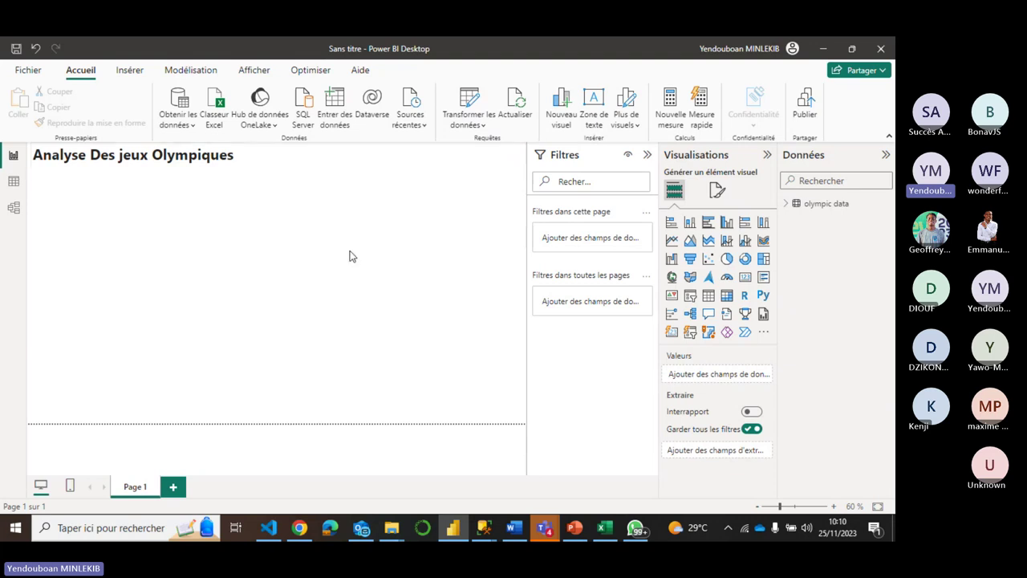
pyautogui.click(291, 158)
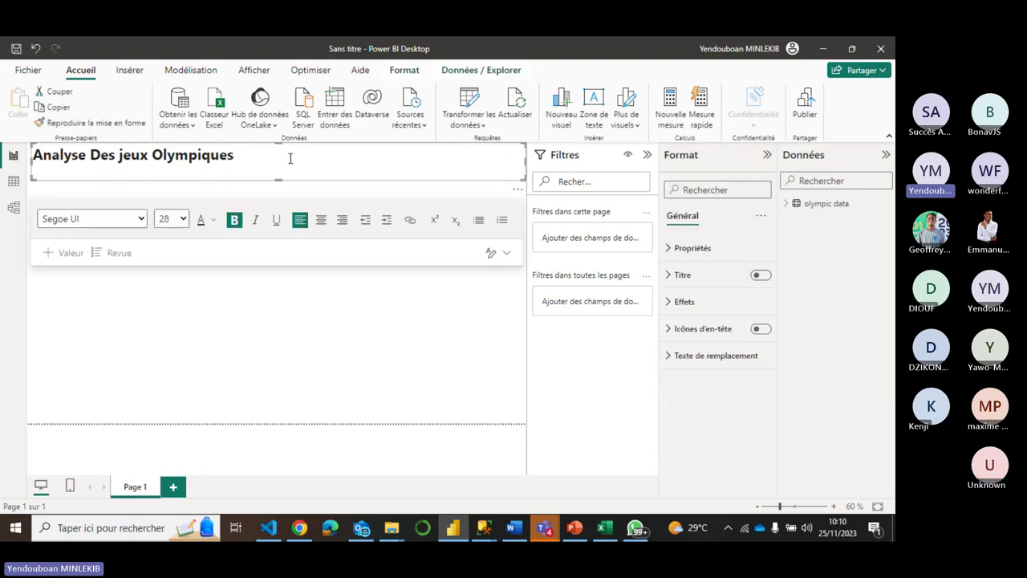
pyautogui.click(240, 332)
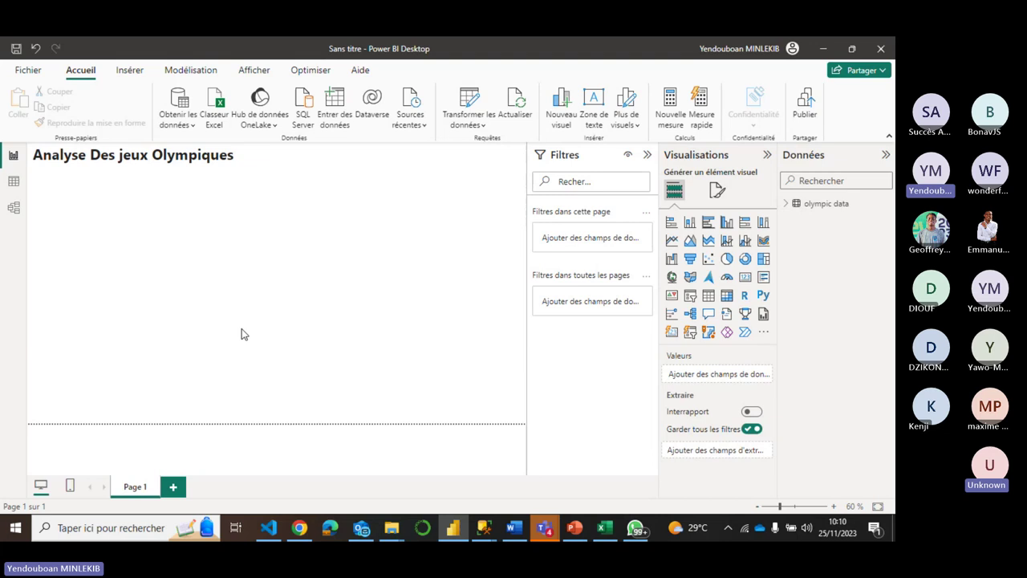
pyautogui.doubleClick(334, 290)
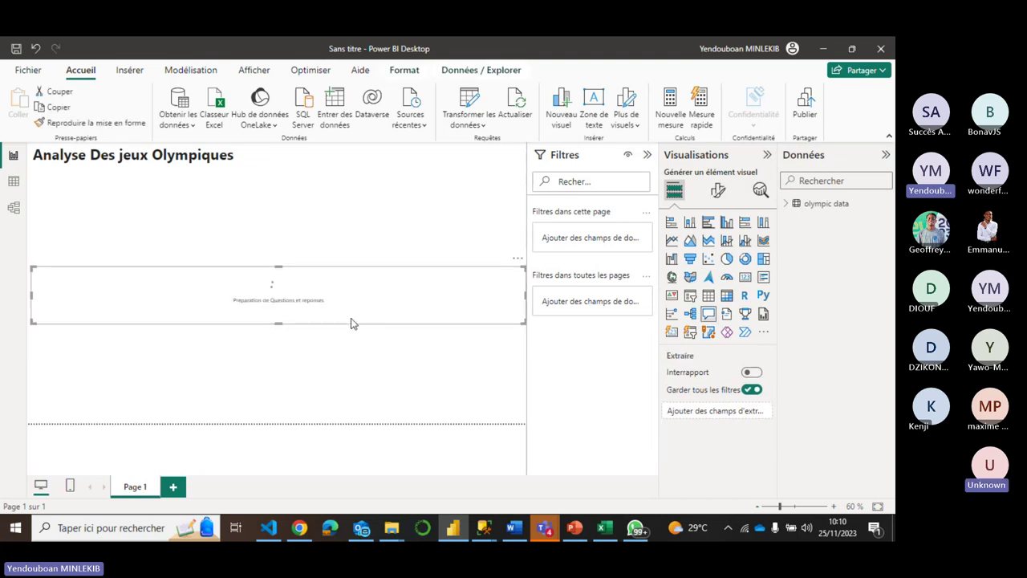
pyautogui.click(517, 258)
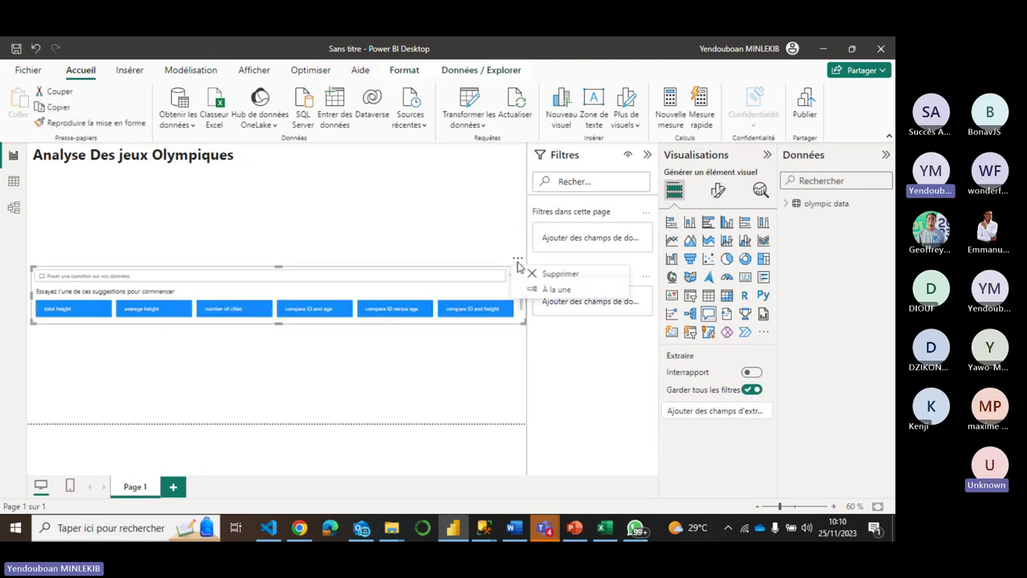
pyautogui.click(531, 274)
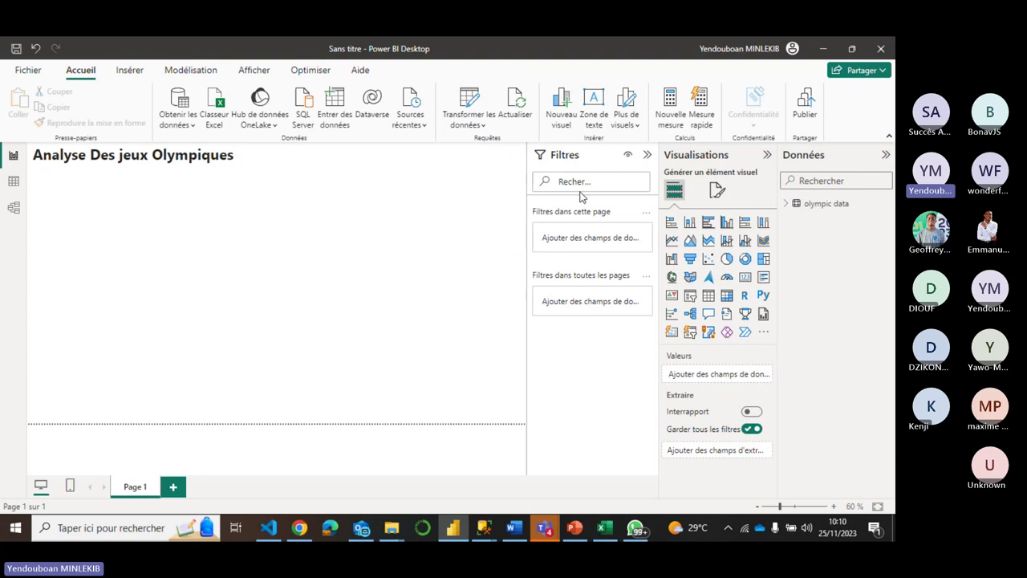
# Set the page's canvas background colour to grey, the third shade of the theme's white
pyautogui.click(716, 189)
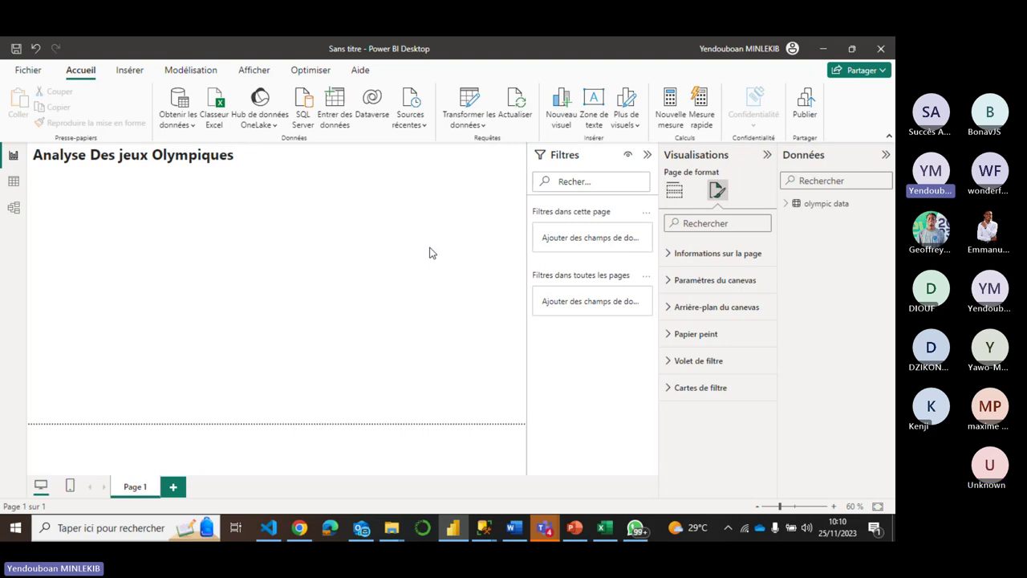
pyautogui.click(670, 278)
pyautogui.click(670, 279)
pyautogui.click(670, 305)
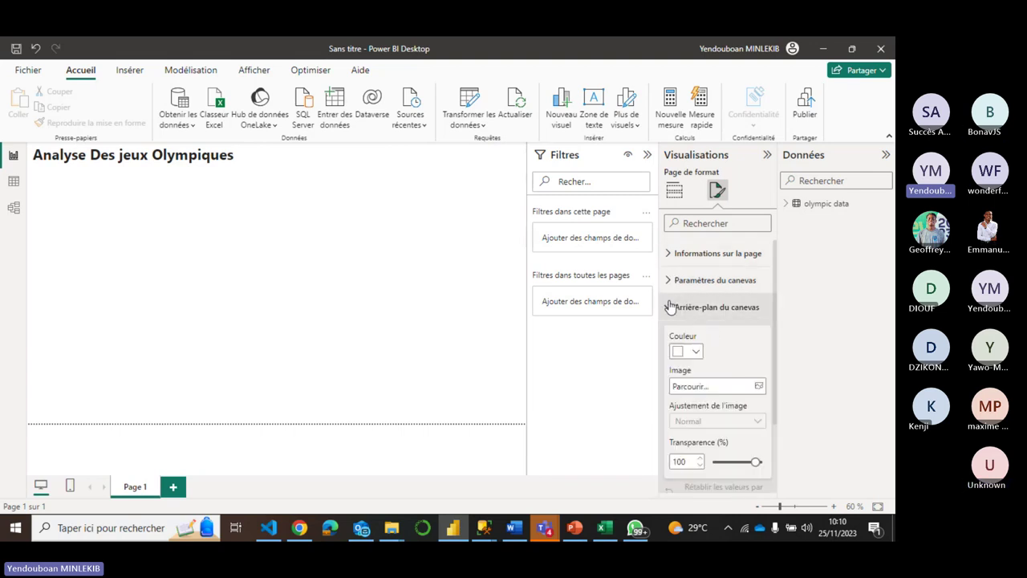
pyautogui.click(696, 353)
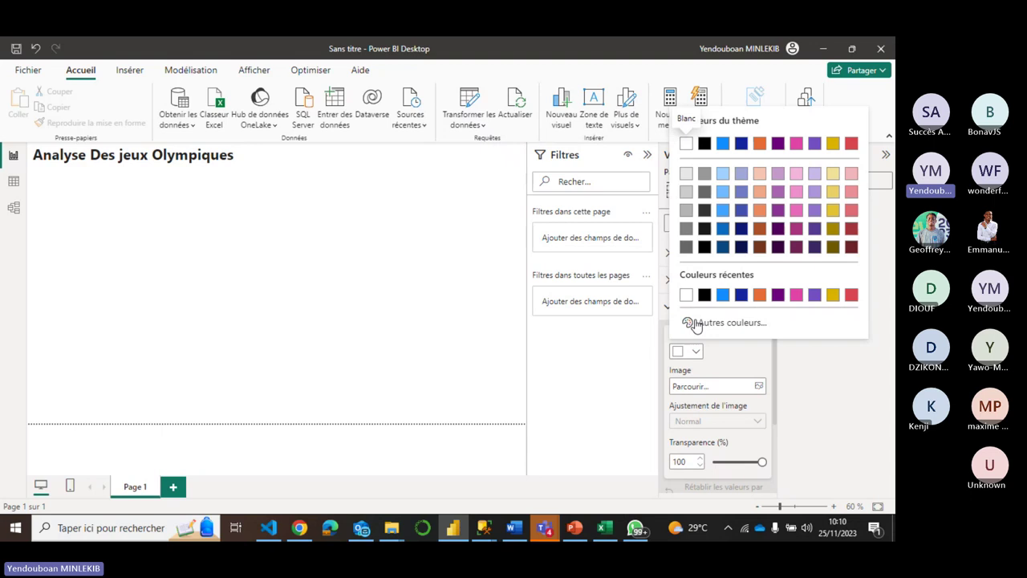
pyautogui.click(686, 210)
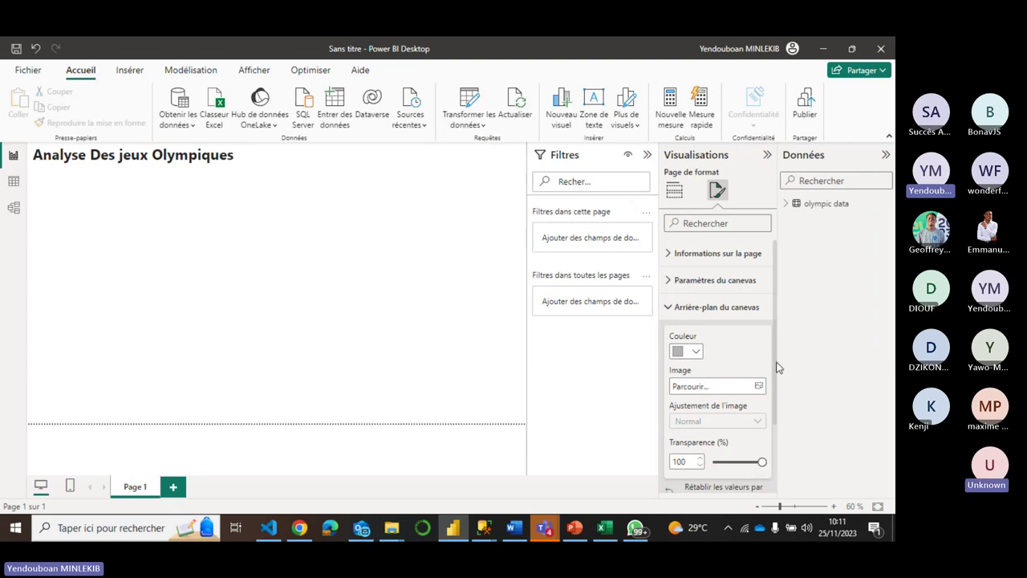
# Reapply the same grey to the canvas background and lower its transparency to 41%
pyautogui.moveTo(777, 366); pyautogui.dragTo(776, 406)
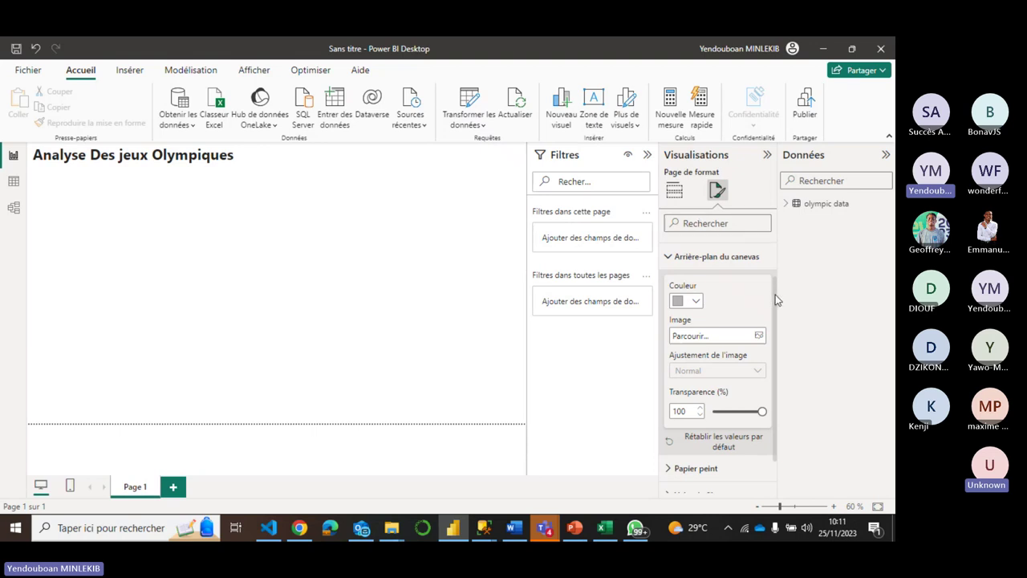
pyautogui.moveTo(775, 295); pyautogui.dragTo(768, 259)
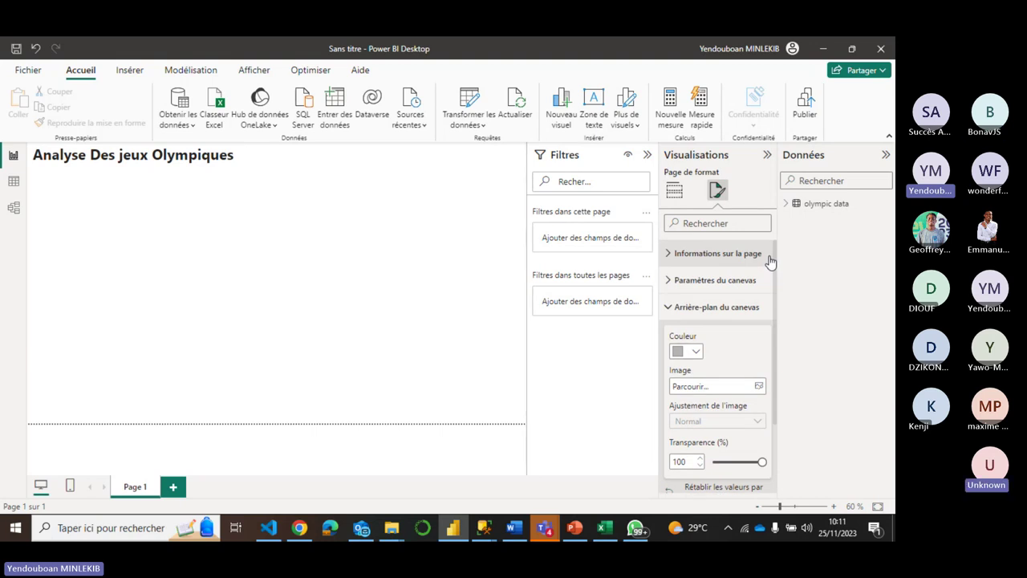
pyautogui.moveTo(772, 261); pyautogui.dragTo(774, 332)
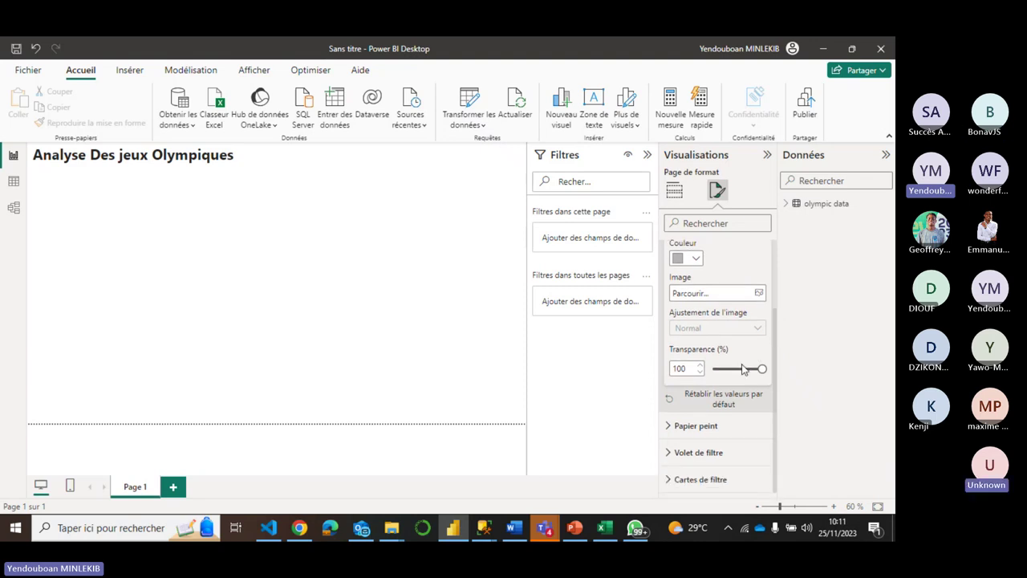
pyautogui.click(694, 259)
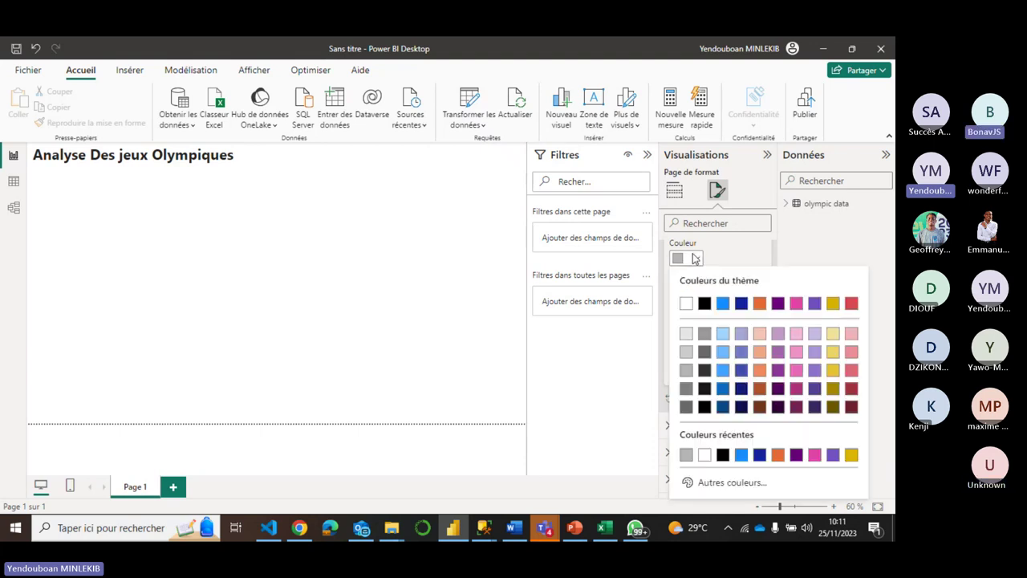
pyautogui.click(681, 377)
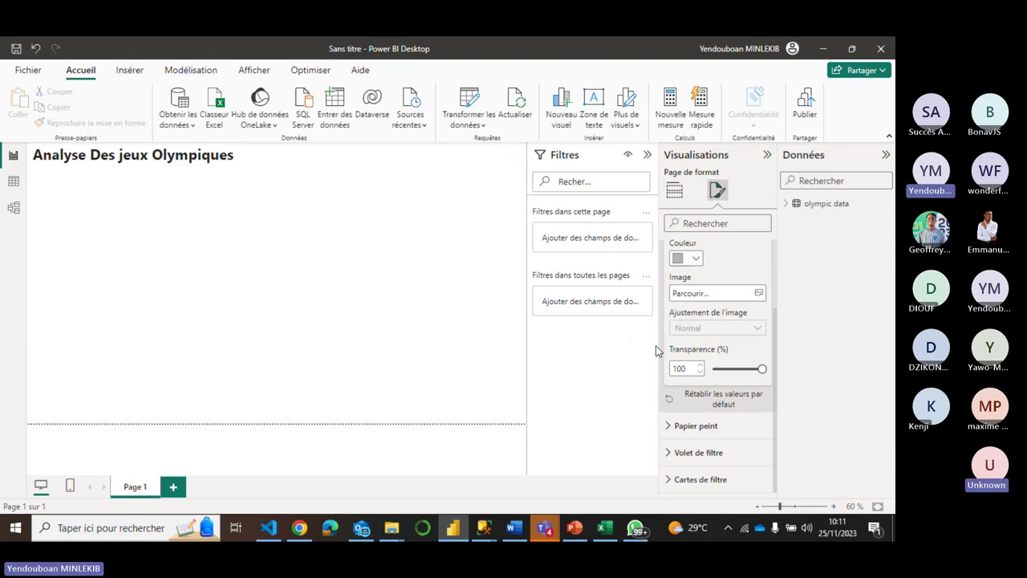
pyautogui.click(737, 369)
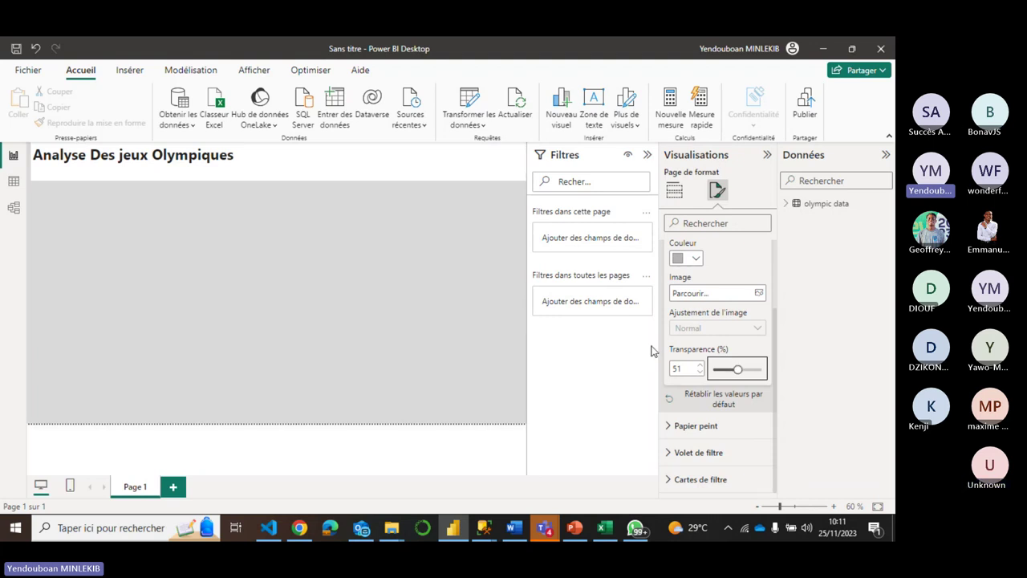
pyautogui.moveTo(736, 370); pyautogui.dragTo(732, 371)
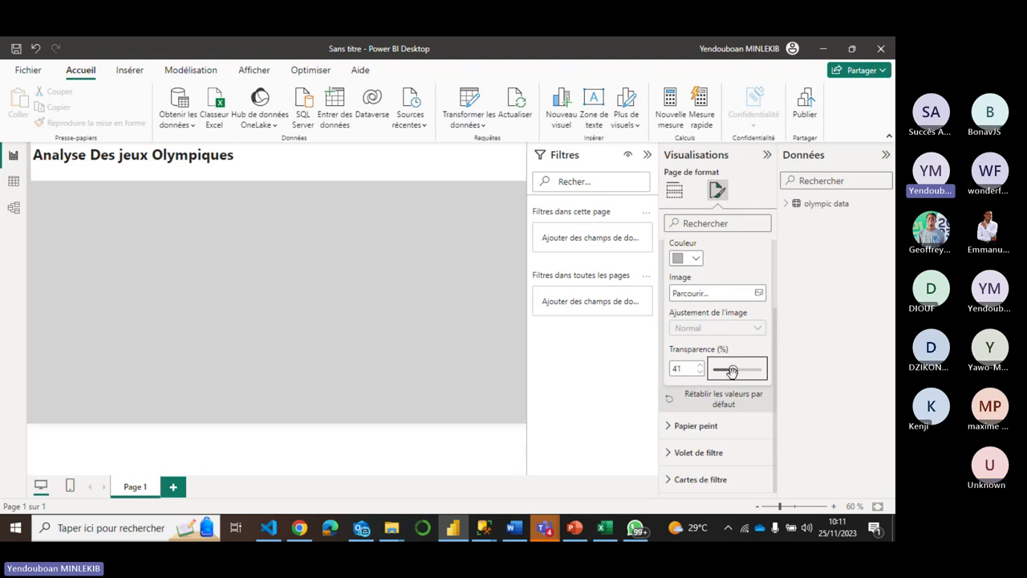
pyautogui.click(318, 237)
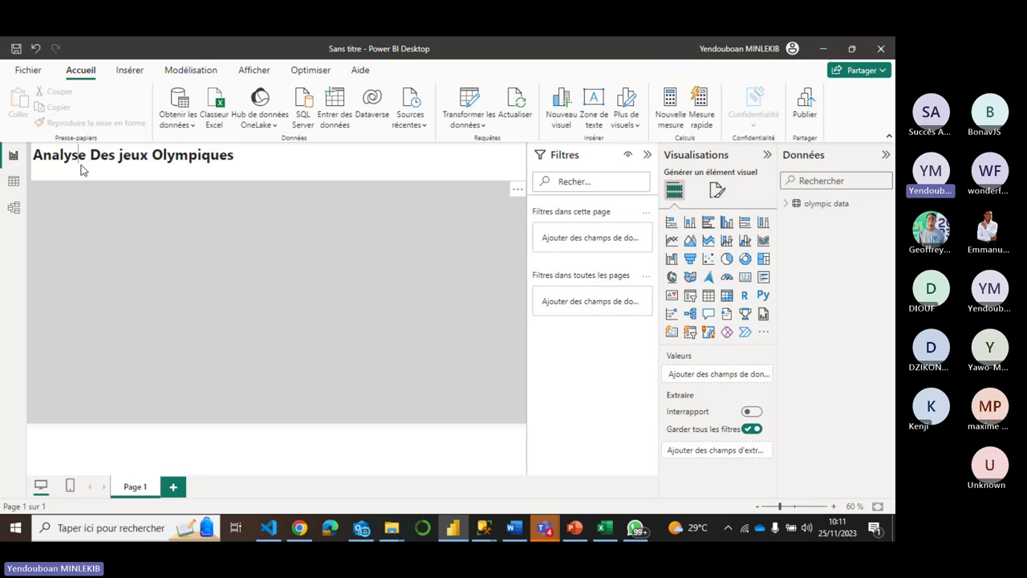
# Move the title text box slightly so that it sits flush with the page's left edge
pyautogui.click(80, 169)
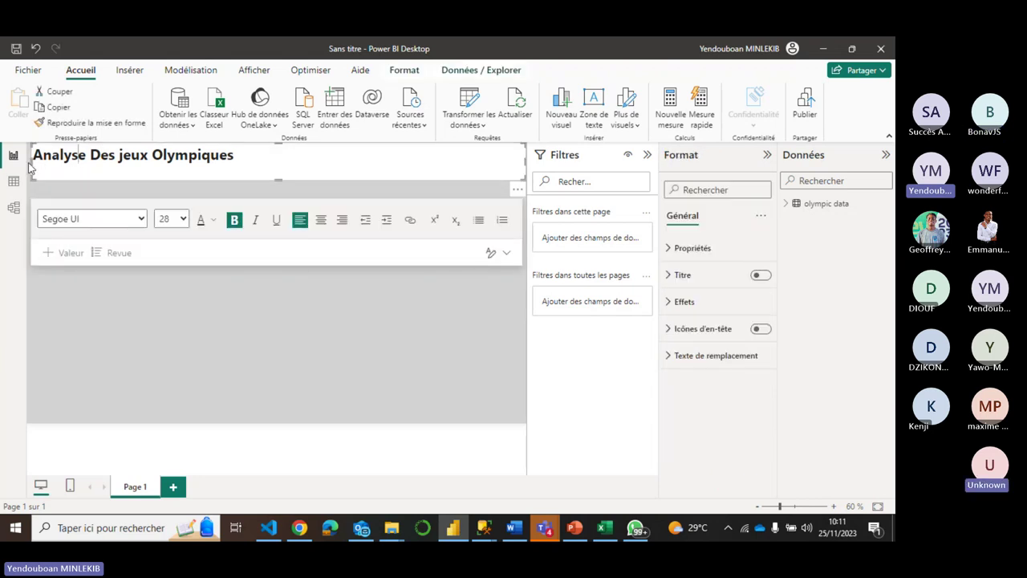
pyautogui.moveTo(26, 166); pyautogui.dragTo(23, 159)
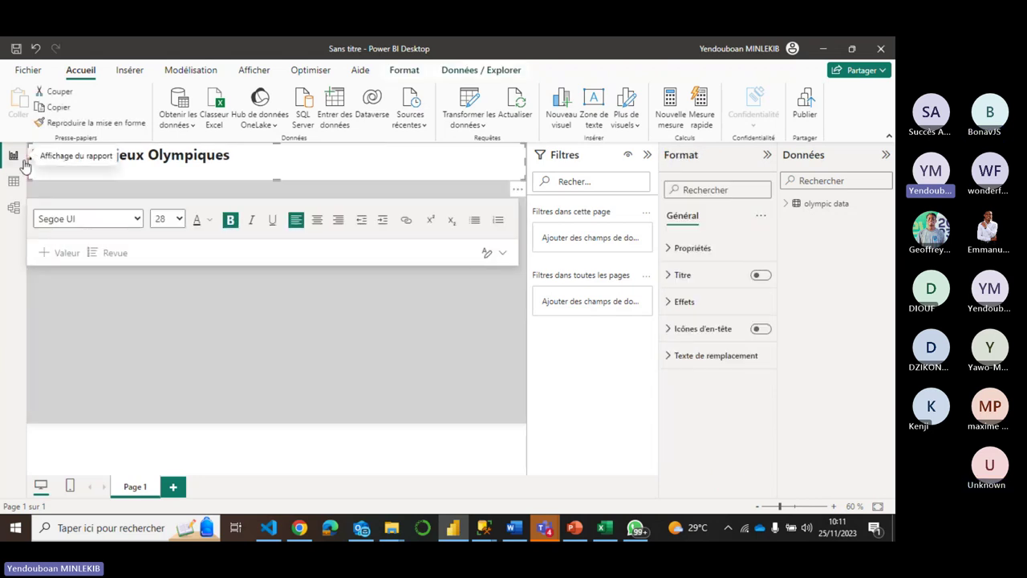
pyautogui.click(91, 291)
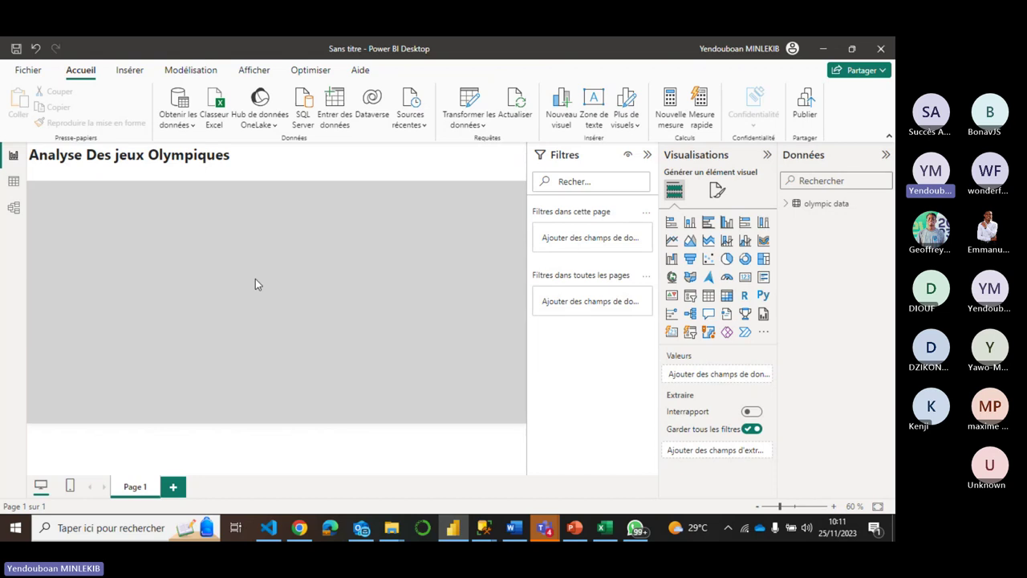
# Switch to the PowerPoint slides to review the "Problématiques business" slide and return to Power BI
pyautogui.click(575, 530)
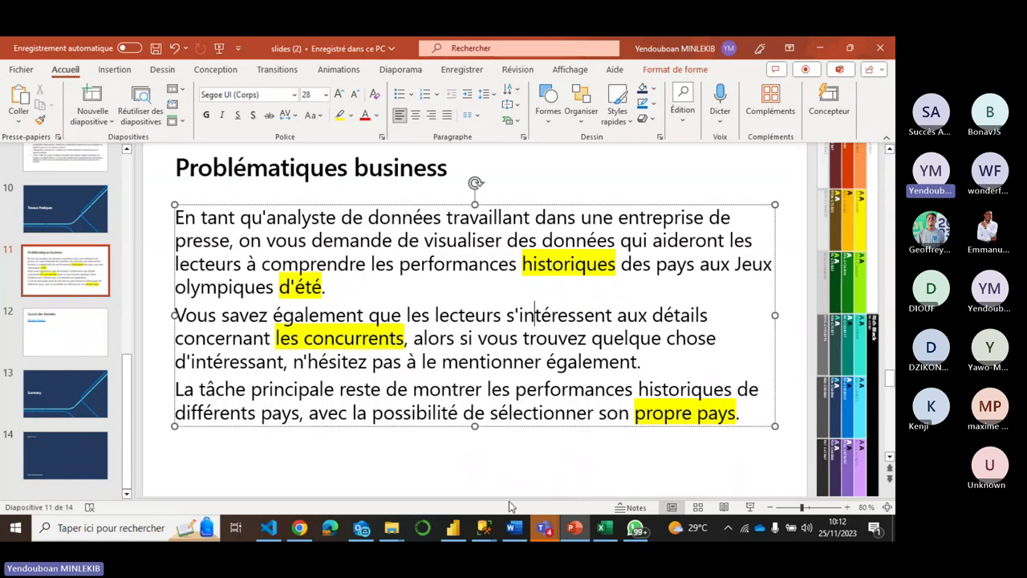
pyautogui.click(458, 526)
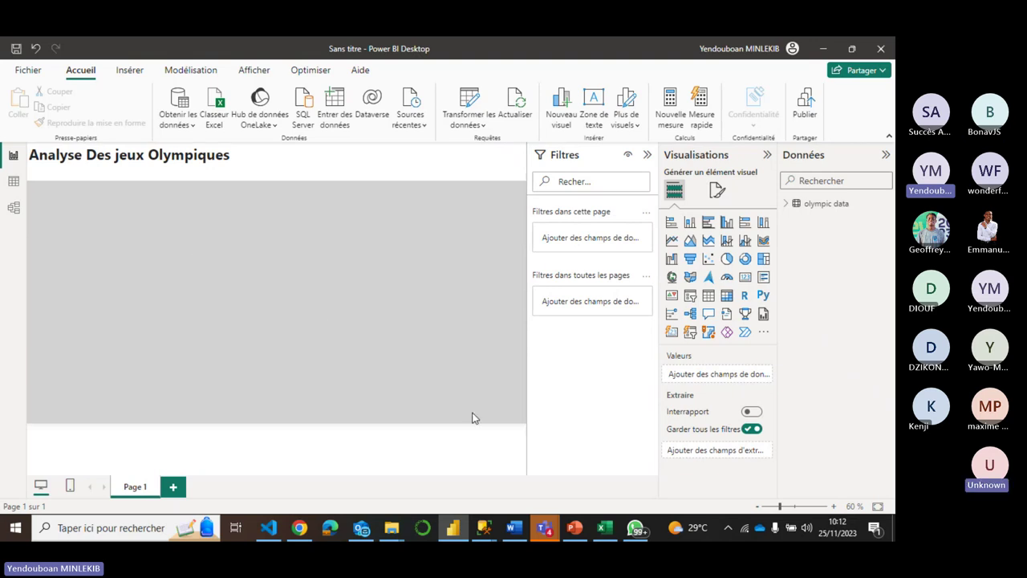
pyautogui.click(586, 531)
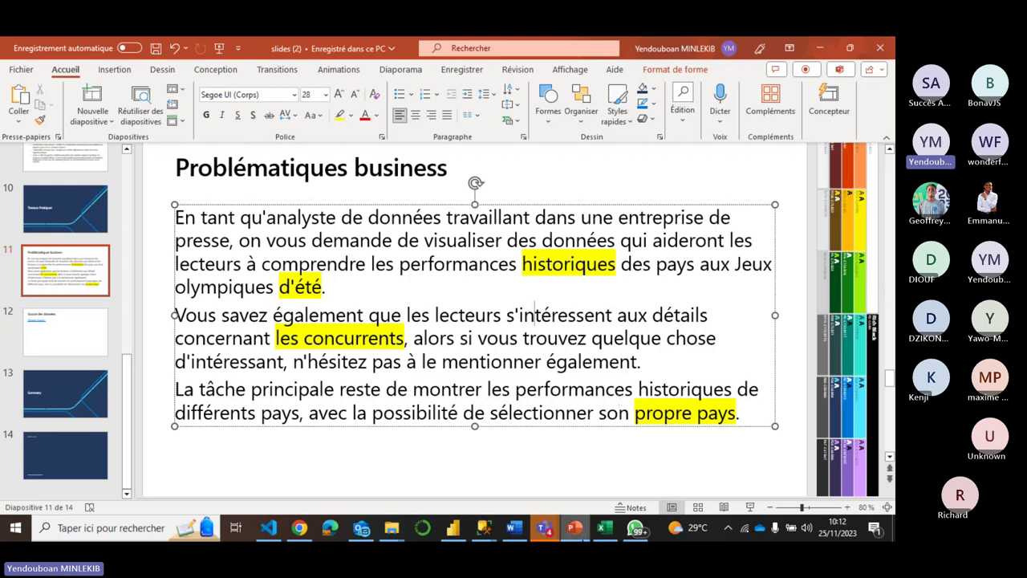
pyautogui.moveTo(623, 536)
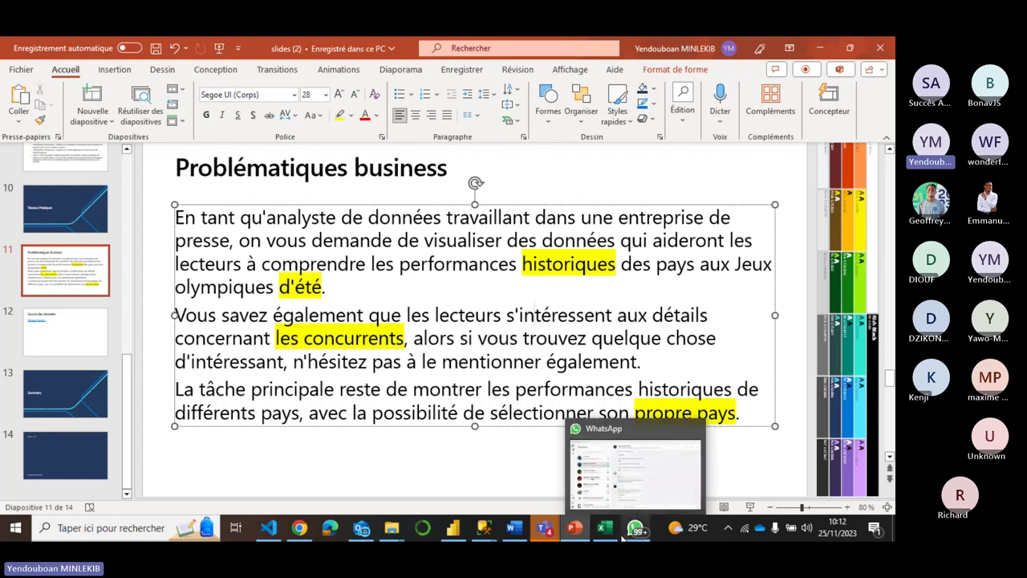
pyautogui.moveTo(462, 534)
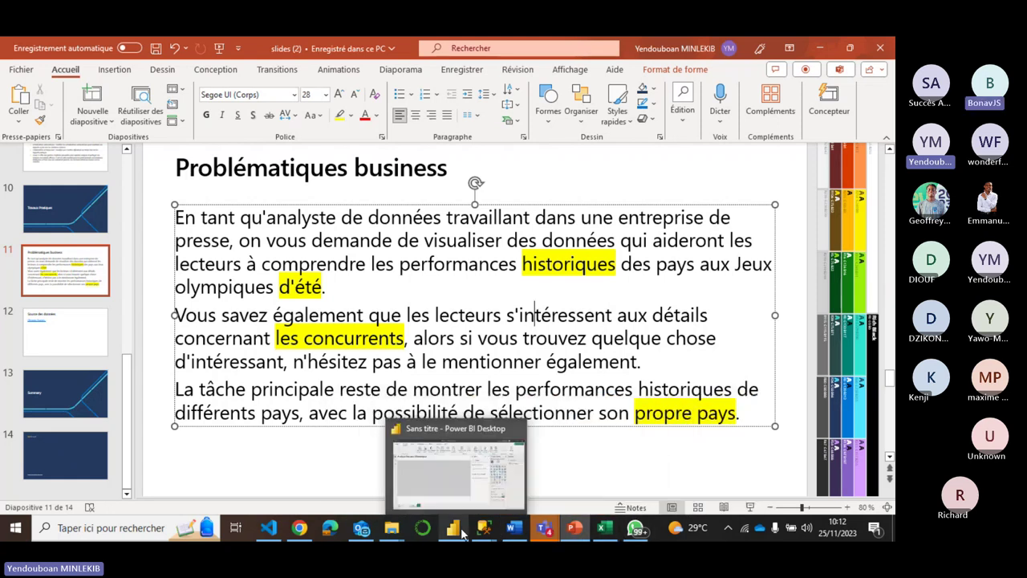
pyautogui.click(439, 481)
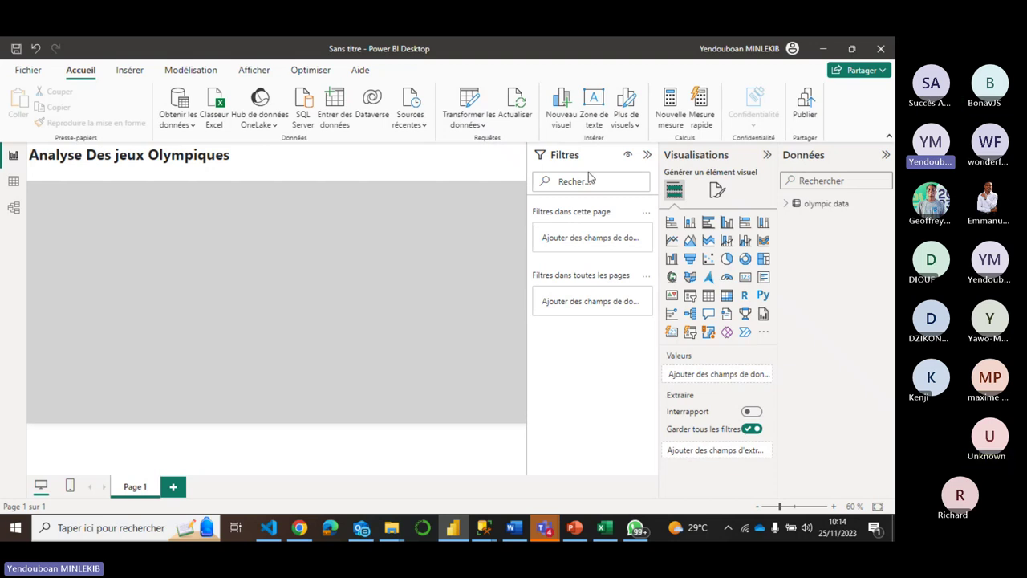
# Insert a slicer with the filter pane collapsed, narrow it to about a third of the page width and place it just below the title
pyautogui.click(647, 156)
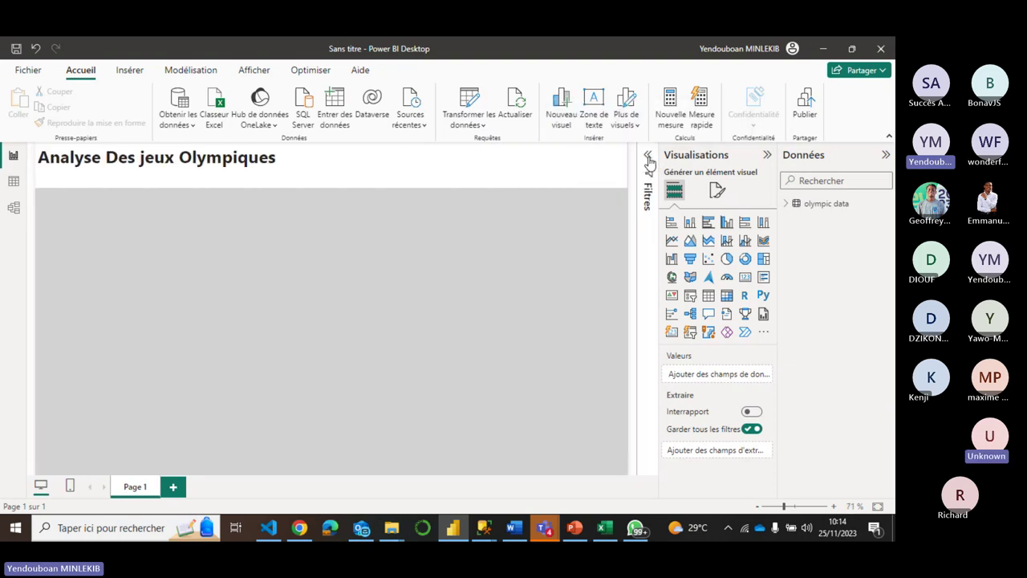
pyautogui.click(690, 297)
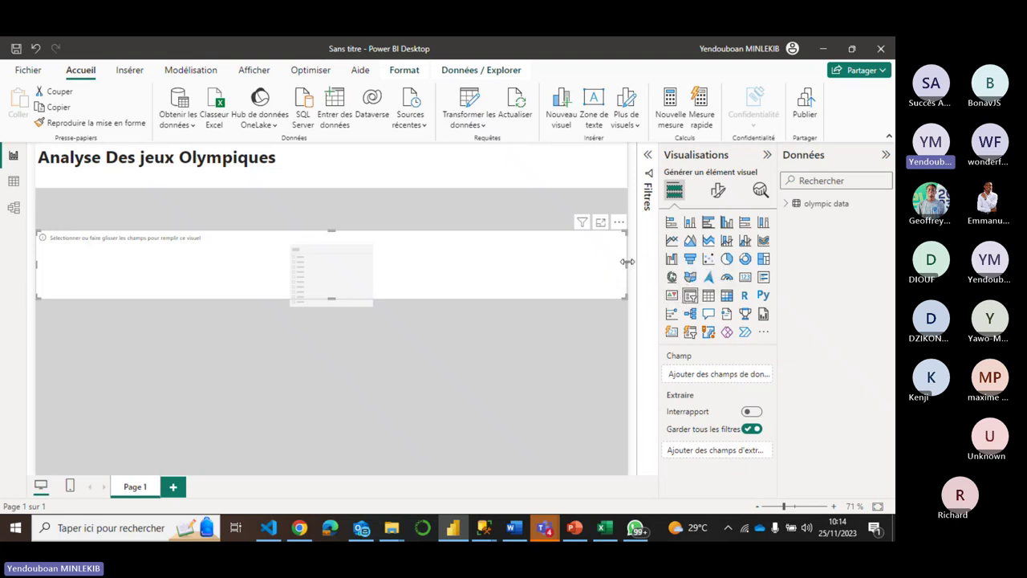
pyautogui.moveTo(627, 262); pyautogui.dragTo(224, 294)
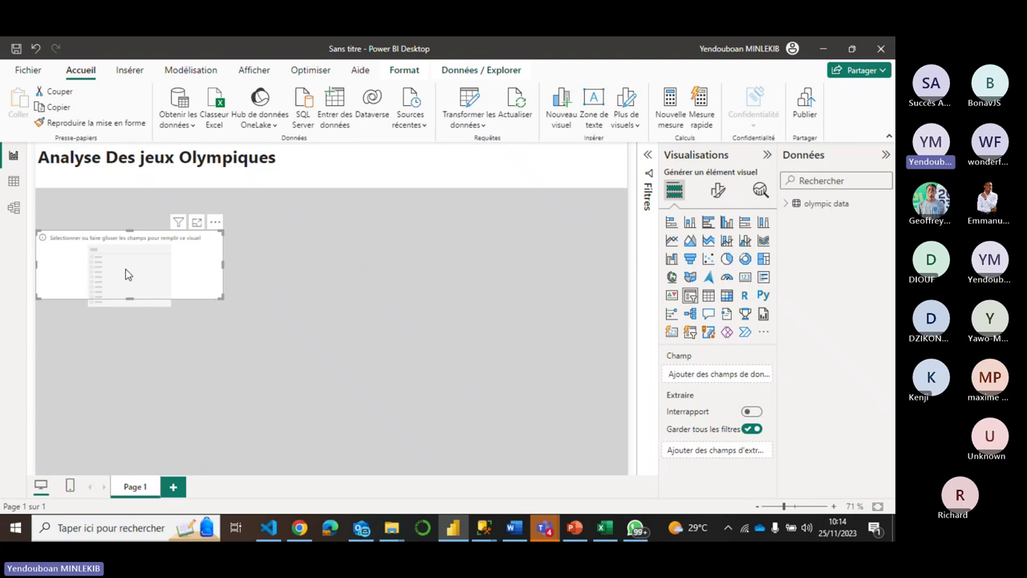
pyautogui.moveTo(125, 274); pyautogui.dragTo(299, 243)
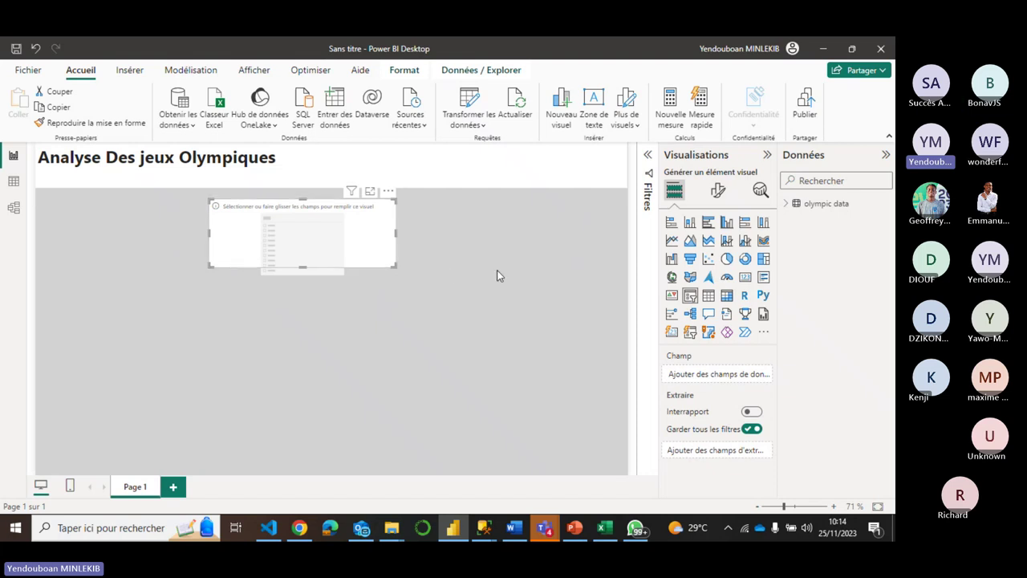
# Recheck the business questions slide in PowerPoint and fill the empty slicer in Power BI with the Year field from olympic data
pyautogui.click(789, 206)
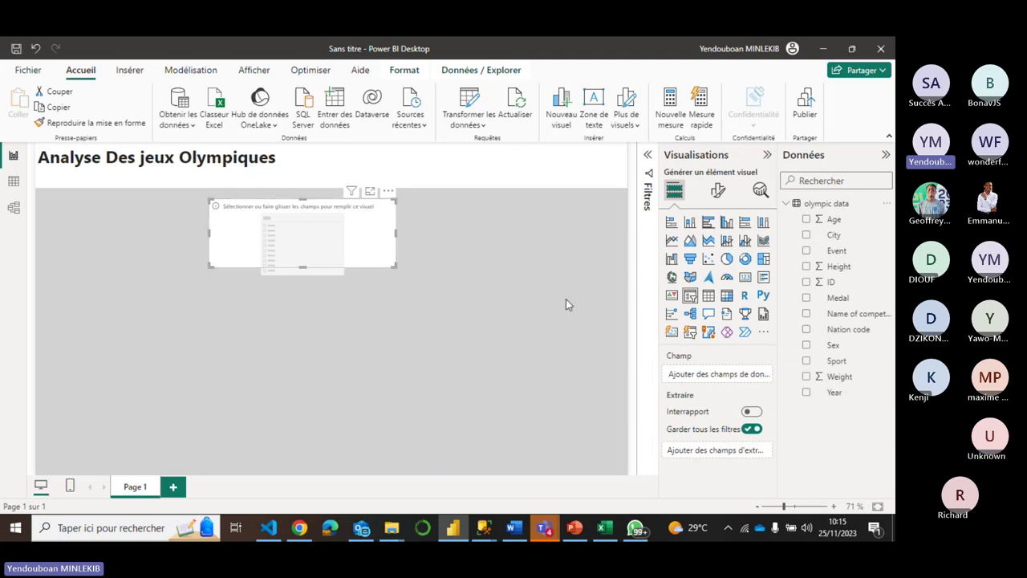
pyautogui.click(574, 528)
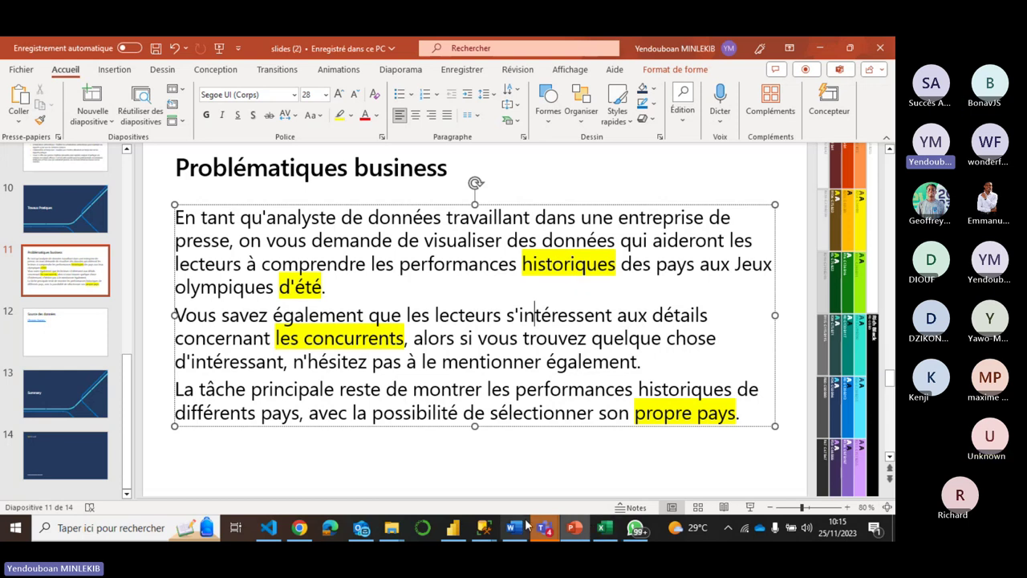
pyautogui.click(453, 527)
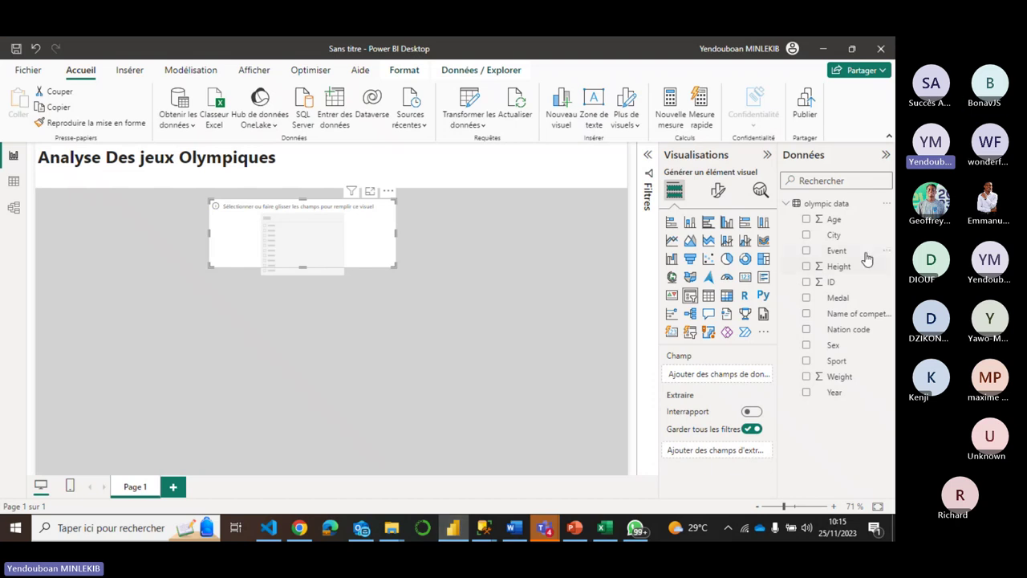
pyautogui.moveTo(829, 400); pyautogui.dragTo(367, 250)
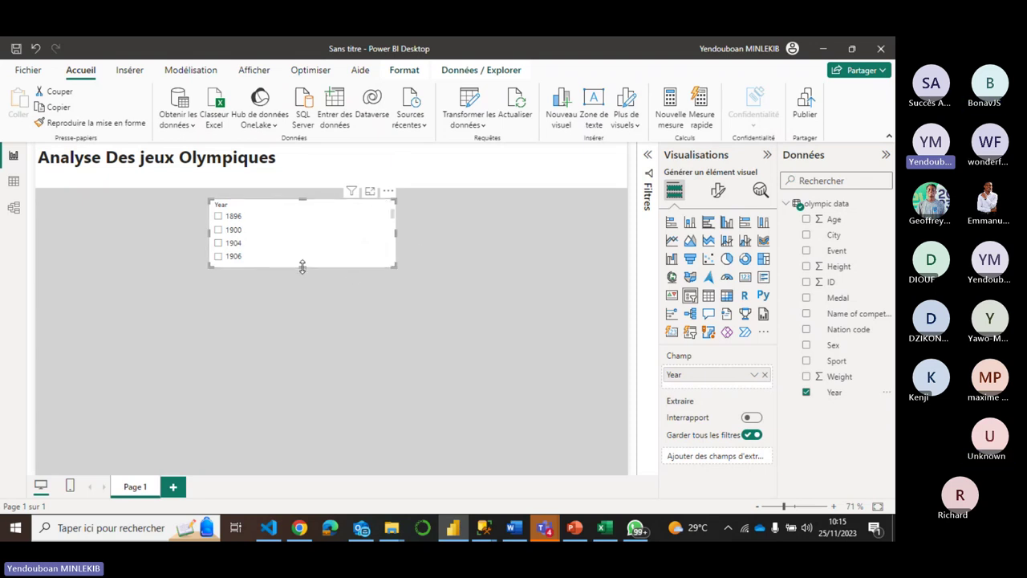
# Shorten the Year slicer to about two visible rows and move it towards the page centre with 2016 selected
pyautogui.moveTo(302, 260); pyautogui.dragTo(303, 247)
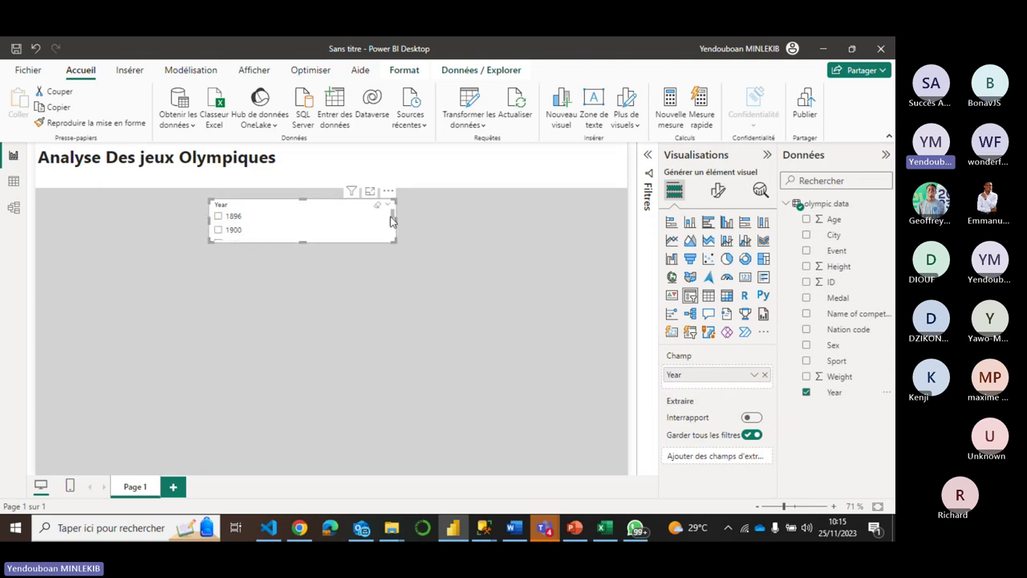
pyautogui.scroll(-10, 390, 220)
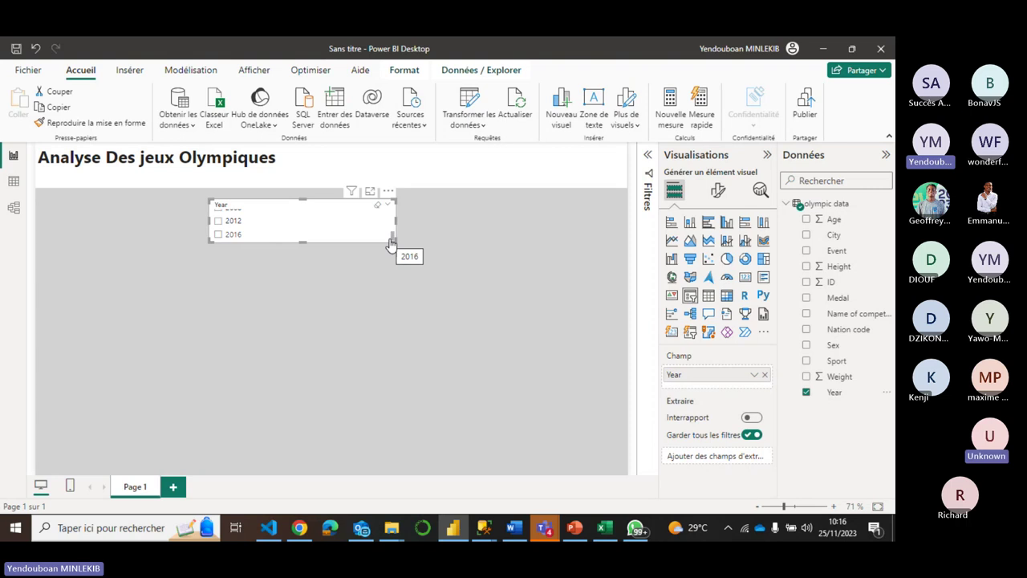
pyautogui.moveTo(348, 238); pyautogui.dragTo(378, 288)
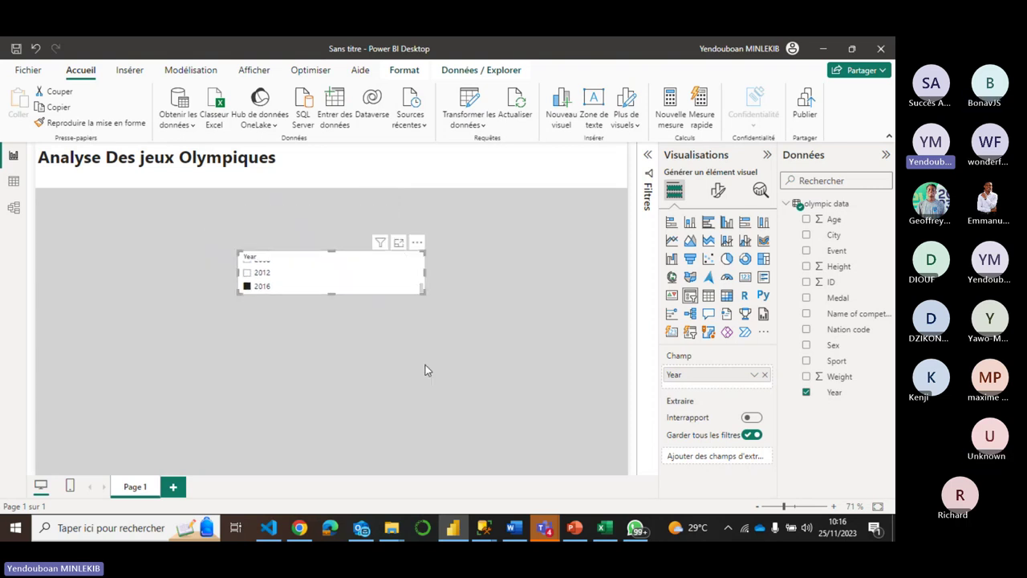
# Try a taller Year slicer with five visible rows and shrink it back to about two rows
pyautogui.click(834, 506)
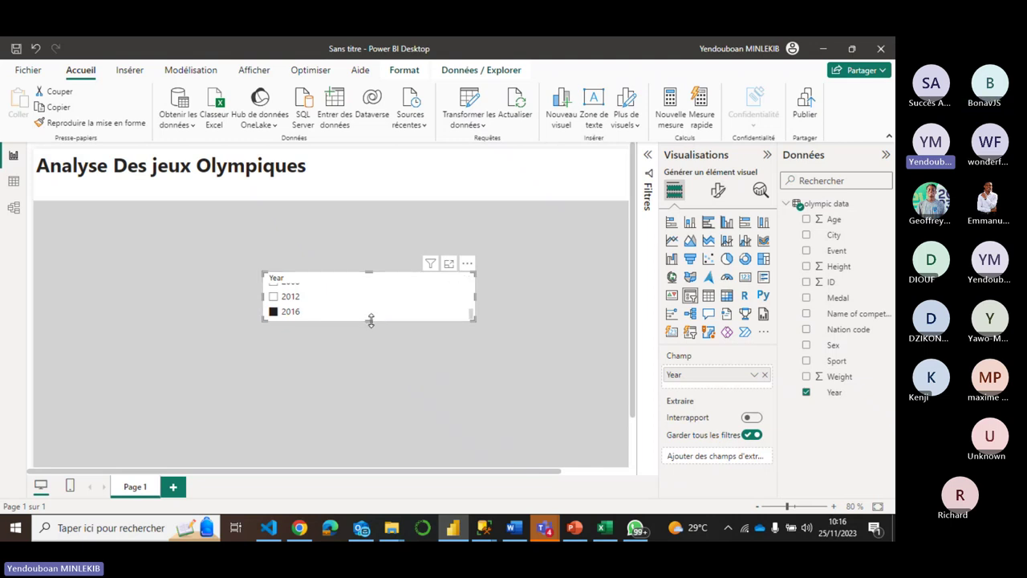
pyautogui.moveTo(369, 320); pyautogui.dragTo(362, 358)
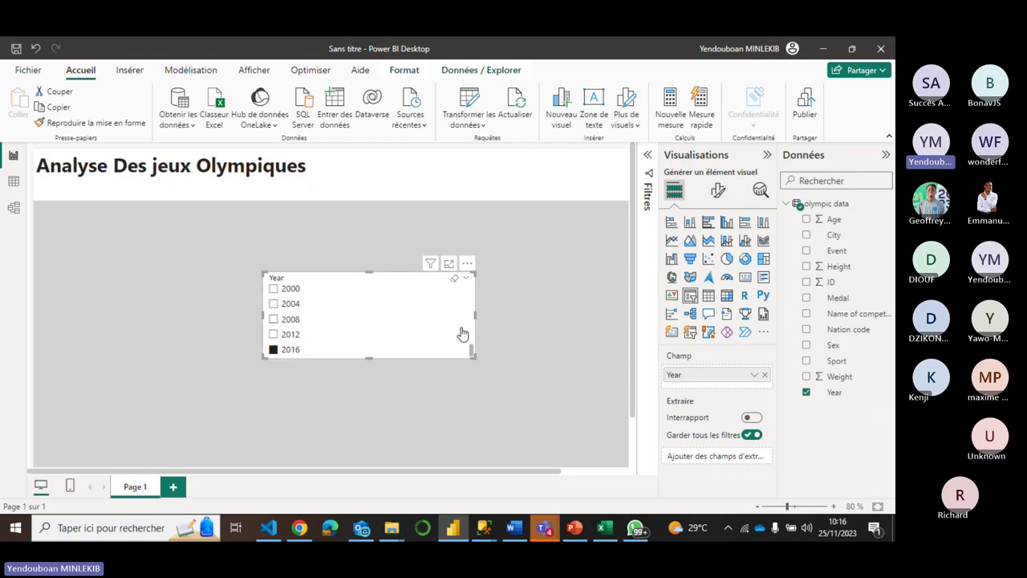
pyautogui.moveTo(469, 345); pyautogui.dragTo(462, 365)
pyautogui.moveTo(366, 361); pyautogui.dragTo(368, 326)
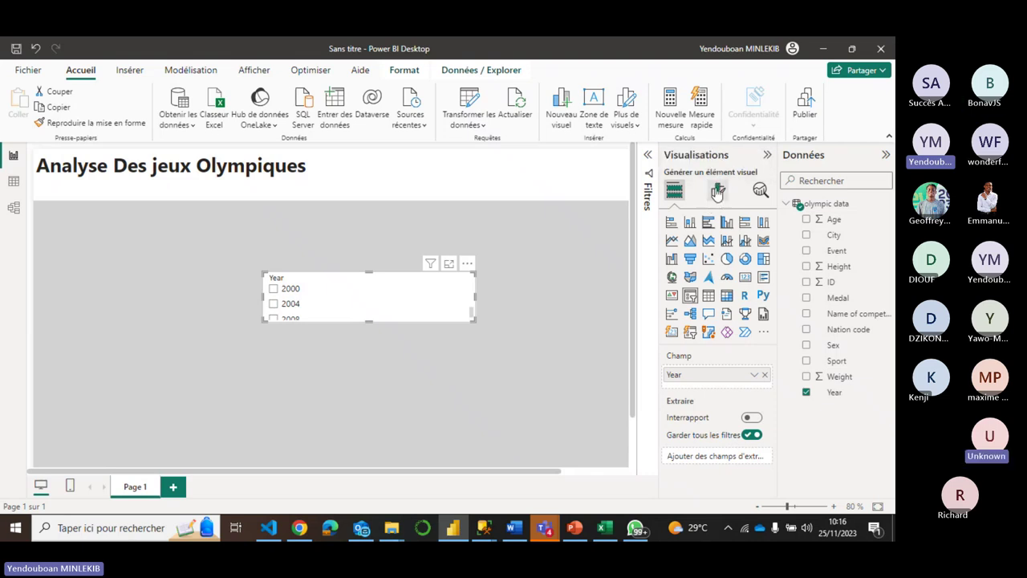
# Try the Year slicer without its header and switch the header back on
pyautogui.click(717, 191)
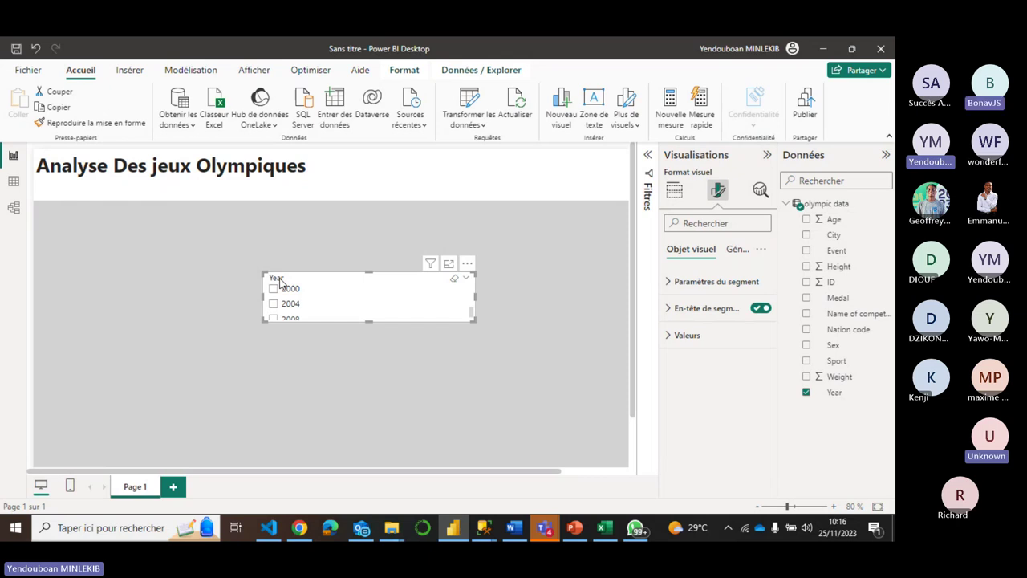
pyautogui.moveTo(279, 281); pyautogui.dragTo(287, 280)
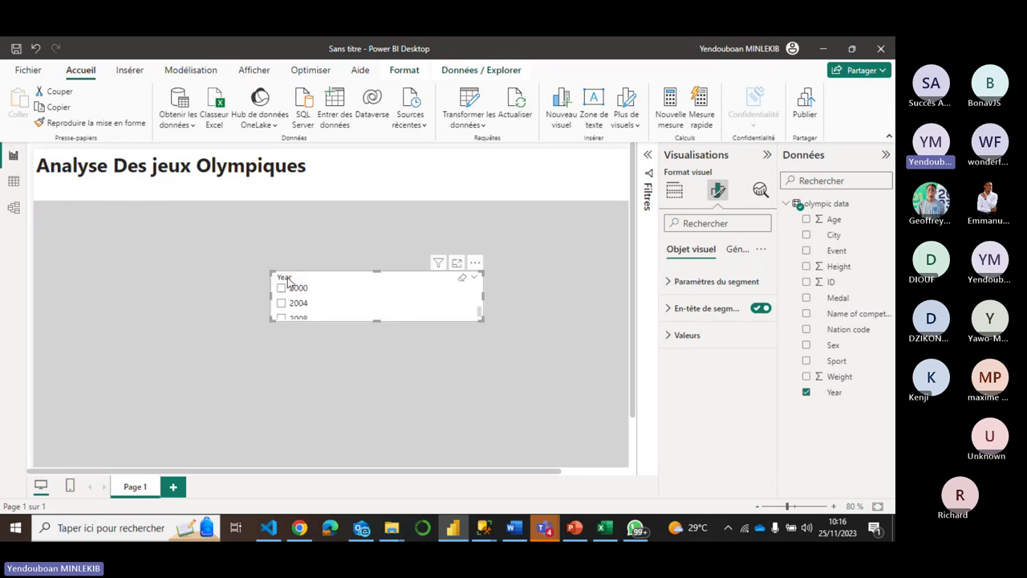
pyautogui.click(759, 309)
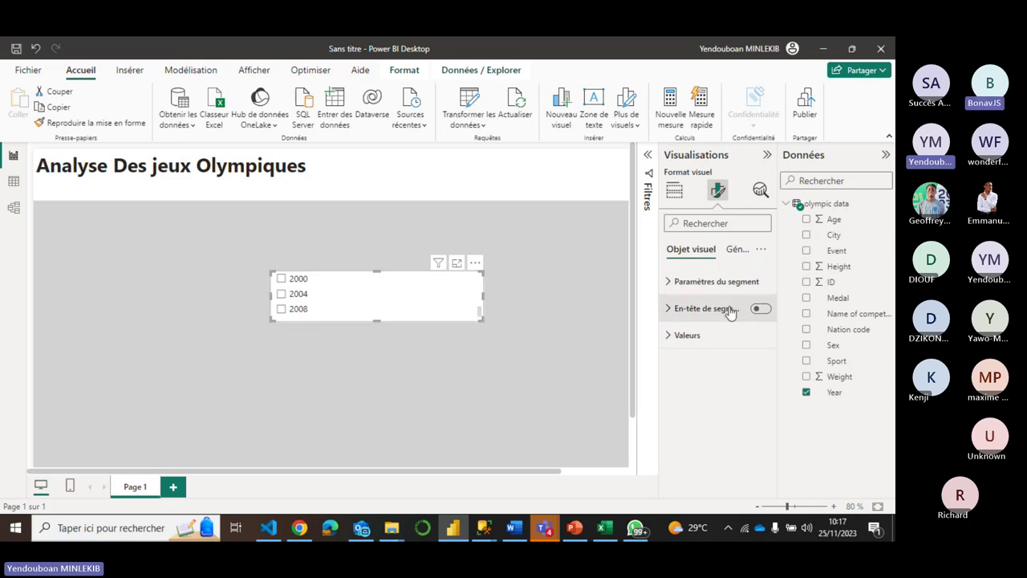
pyautogui.click(758, 310)
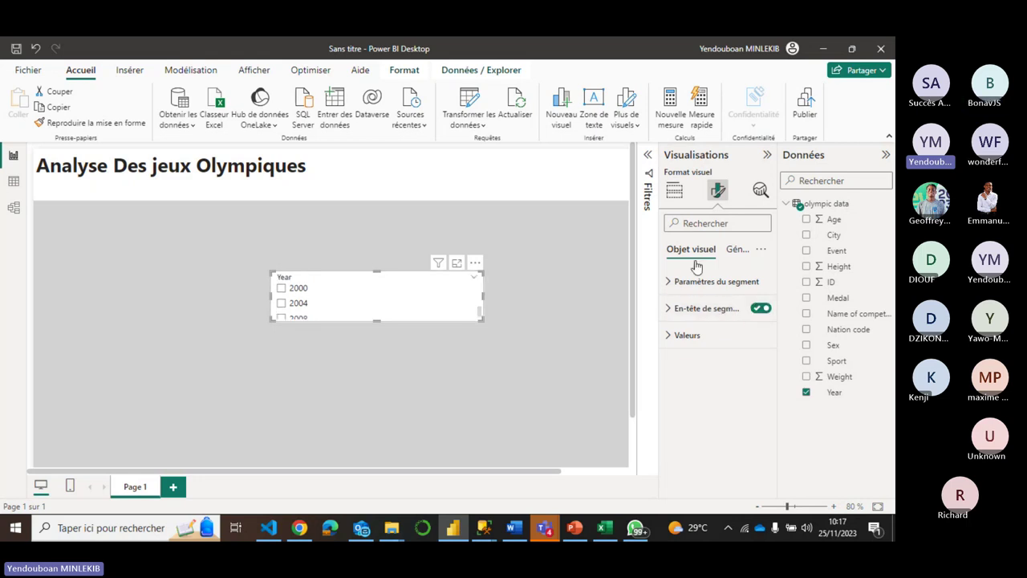
# Set the Year slicer's style to Liste déroulante and check its list of years
pyautogui.click(680, 287)
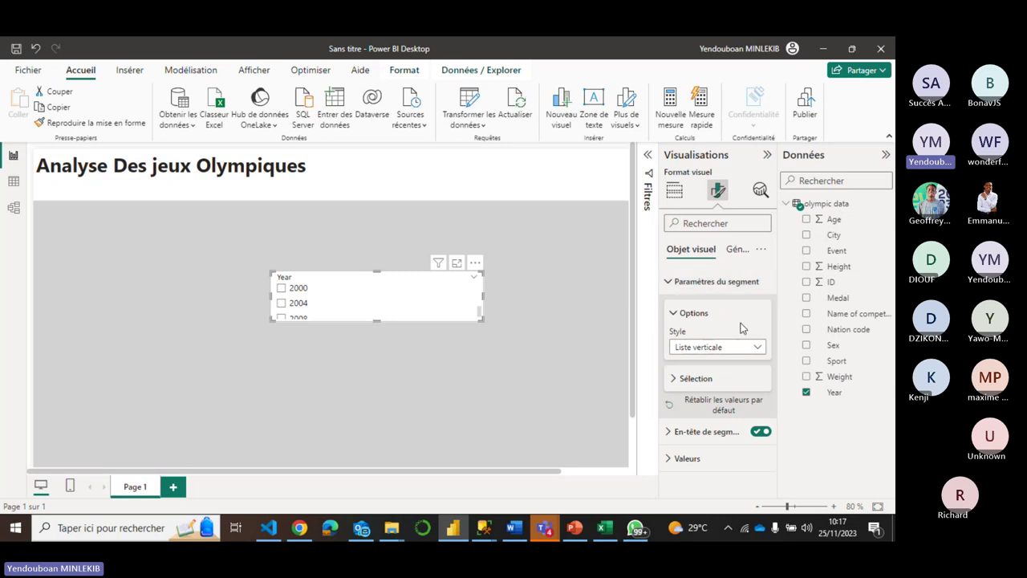
pyautogui.click(742, 353)
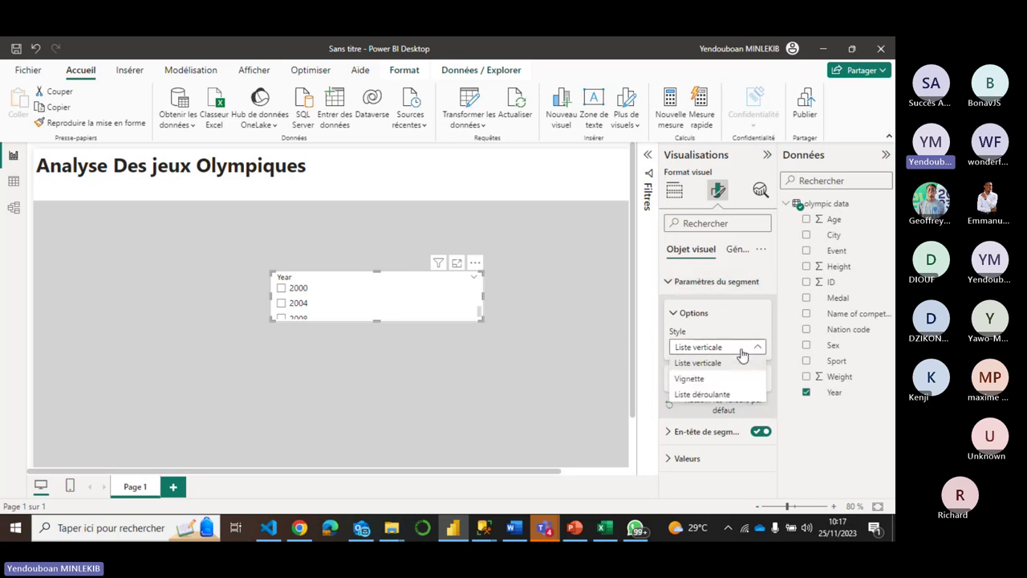
pyautogui.click(713, 395)
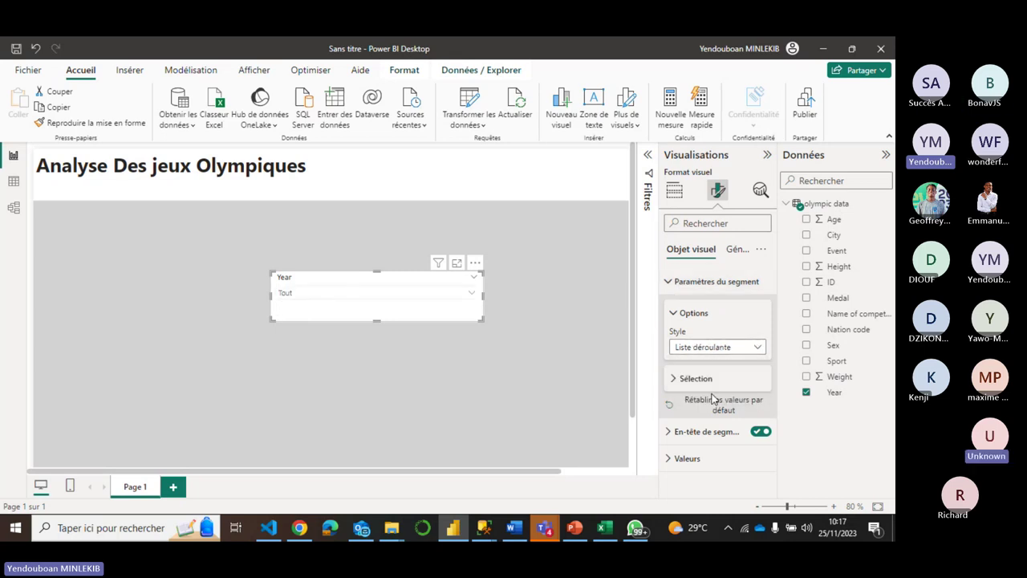
pyautogui.click(455, 300)
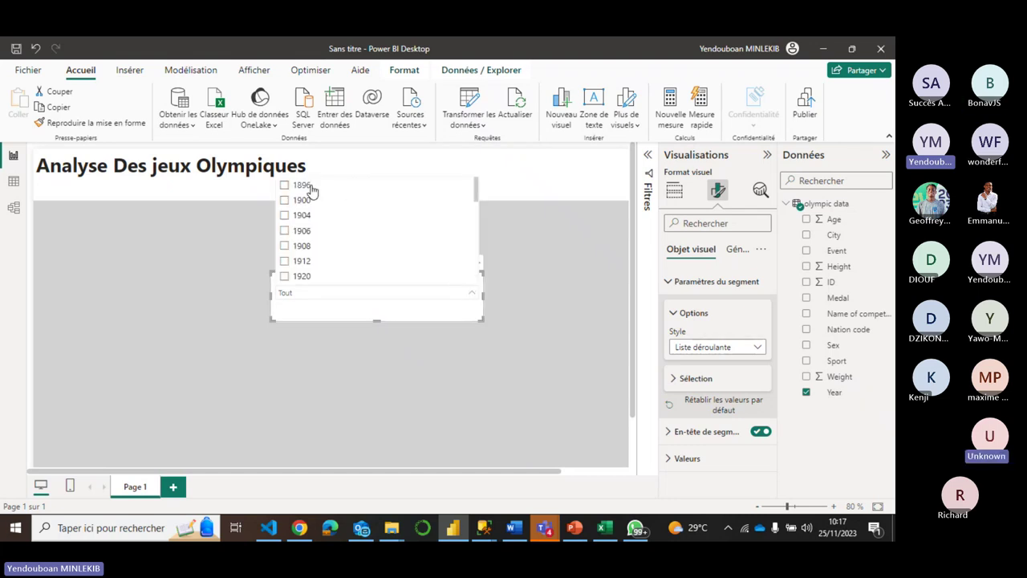
pyautogui.click(410, 314)
# Narrow the Year slicer to a little over half its width and place it at the page's left edge below the title
pyautogui.moveTo(483, 295); pyautogui.dragTo(389, 294)
pyautogui.moveTo(316, 312); pyautogui.dragTo(61, 247)
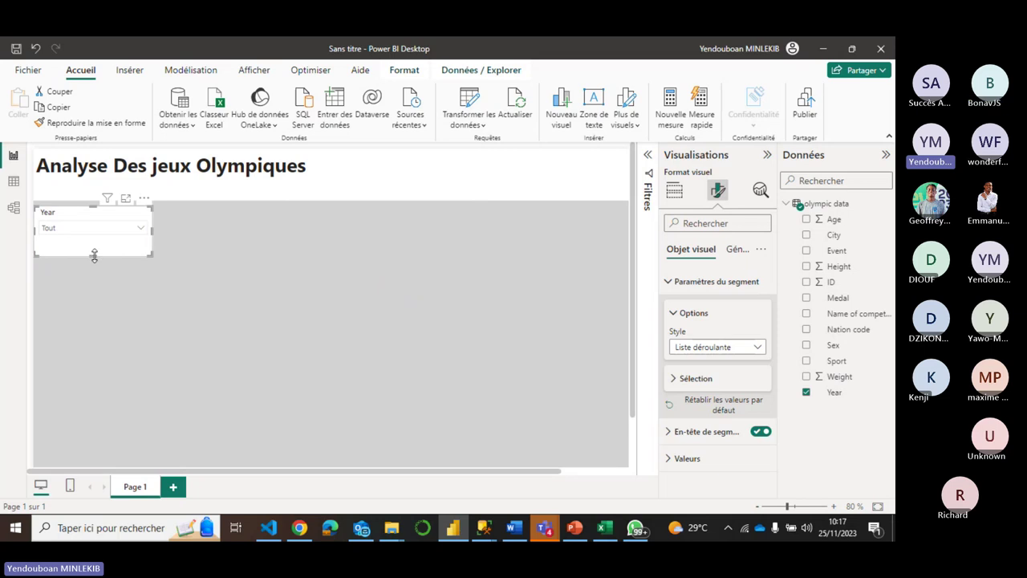
# Shorten the title text box to fit its single line, move the Year slicer up beneath it and trim the slicer's empty lower part
pyautogui.click(327, 166)
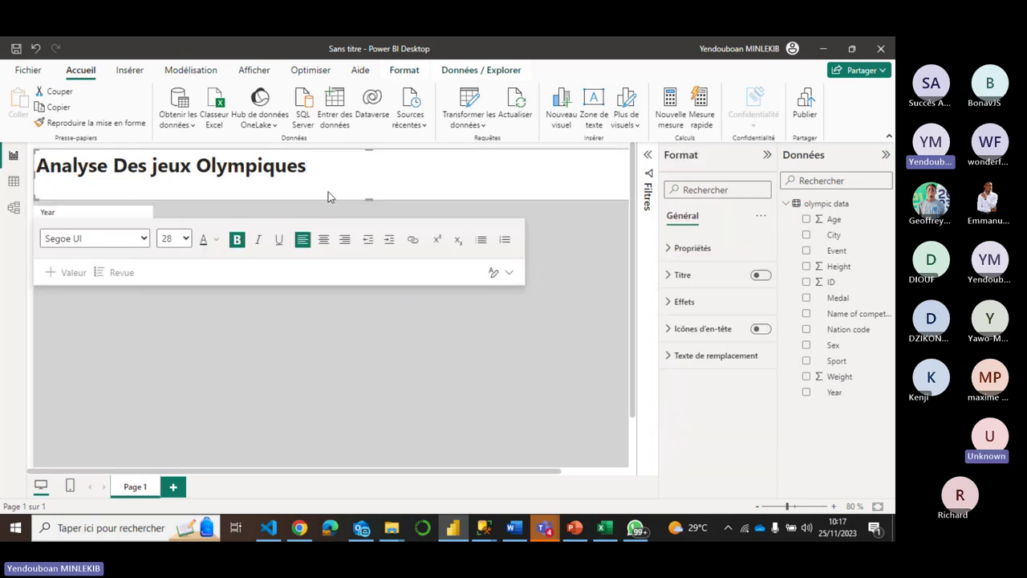
pyautogui.moveTo(372, 198); pyautogui.dragTo(370, 186)
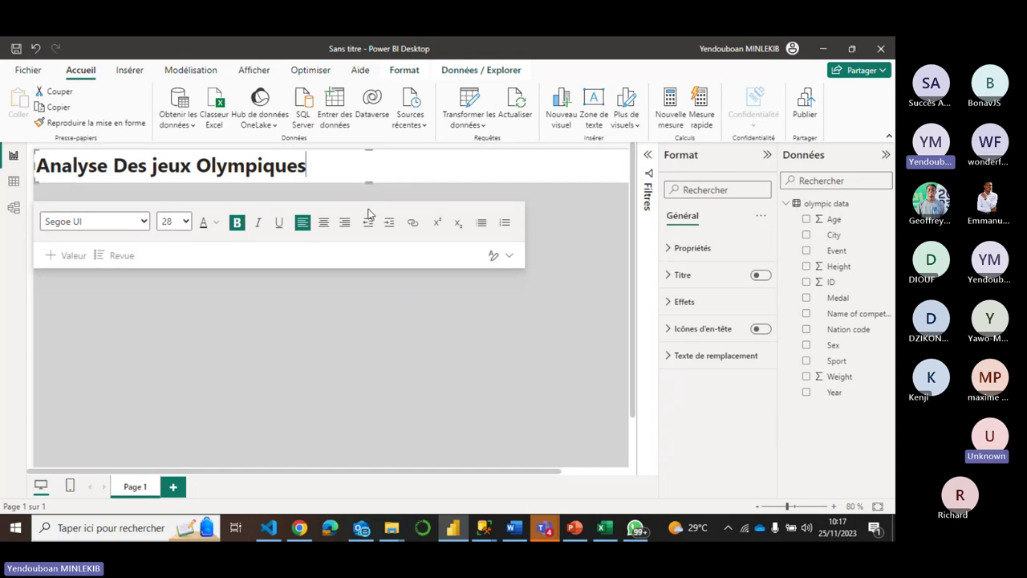
pyautogui.click(339, 329)
pyautogui.moveTo(69, 220); pyautogui.dragTo(67, 203)
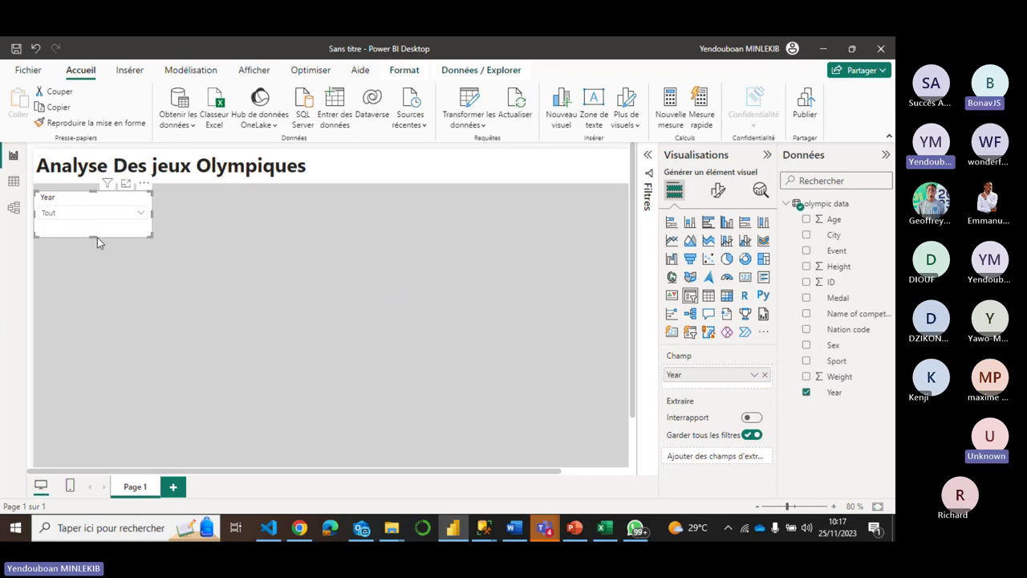
pyautogui.moveTo(94, 238); pyautogui.dragTo(93, 225)
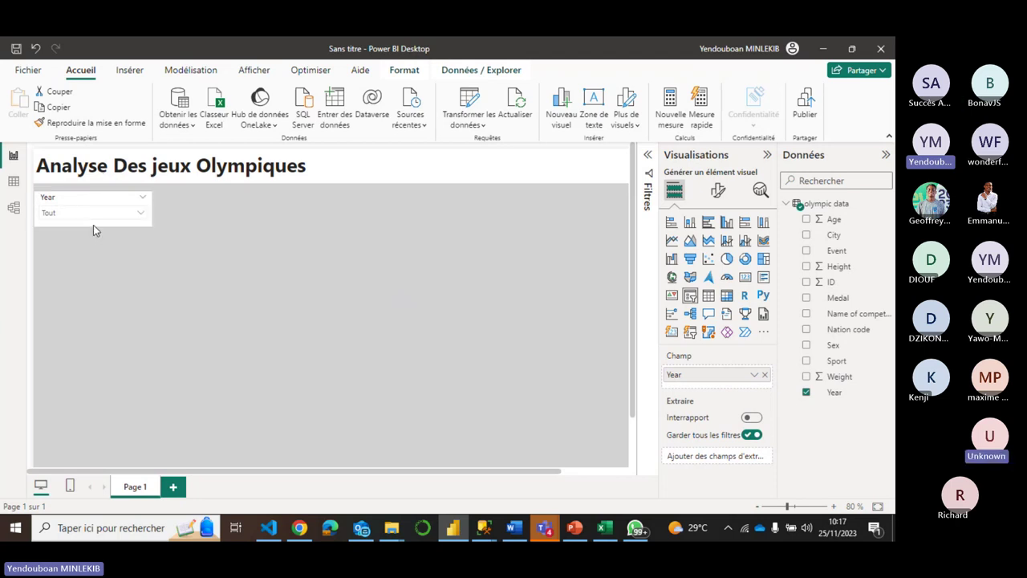
pyautogui.click(159, 270)
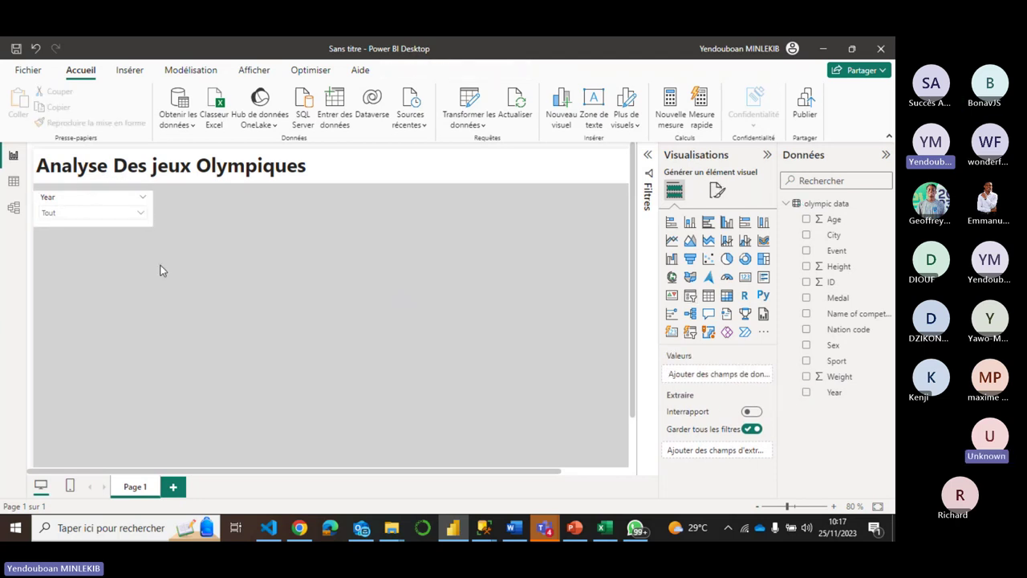
# Try filtering on 2004 and 2000 in the Year slicer and clear the selection
pyautogui.click(136, 215)
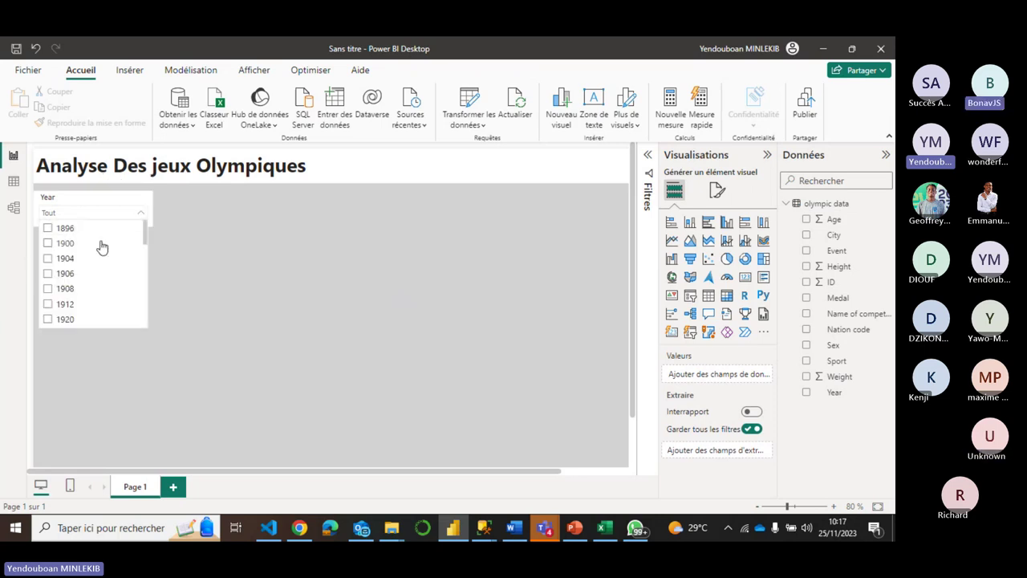
pyautogui.scroll(-1, 138, 265)
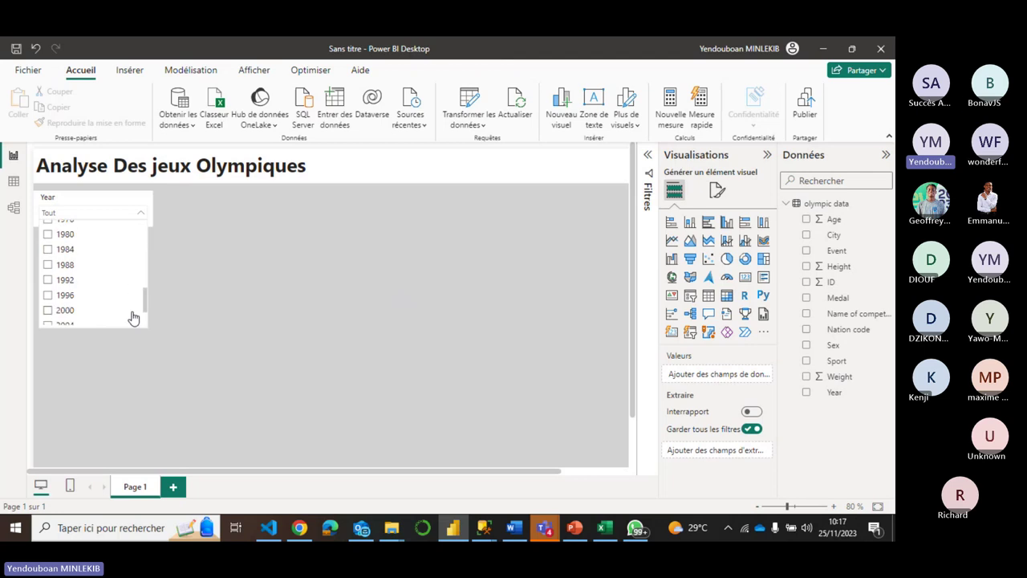
pyautogui.scroll(-5, 117, 309)
pyautogui.click(57, 288)
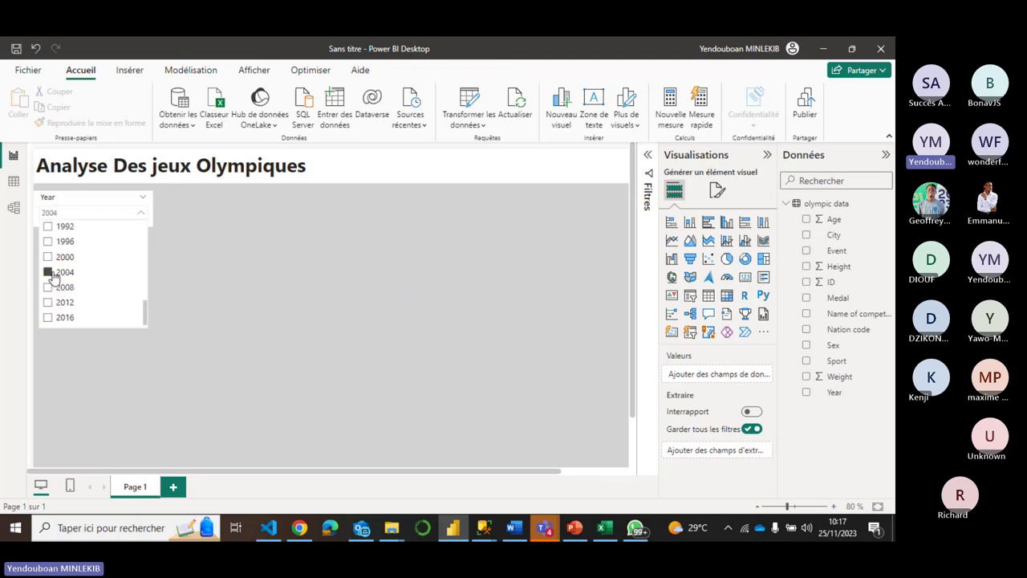
pyautogui.click(57, 258)
pyautogui.click(49, 273)
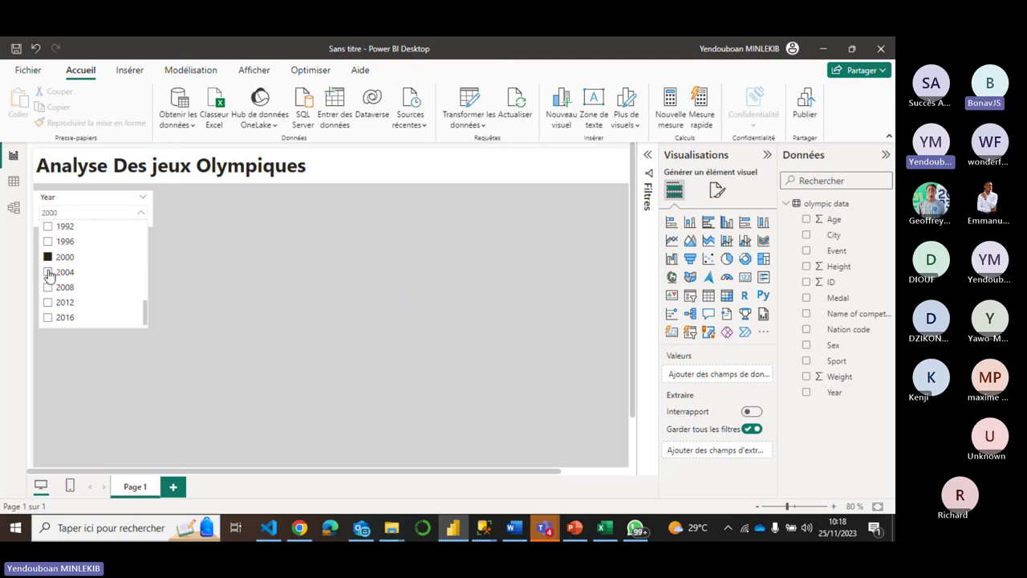
pyautogui.click(49, 273)
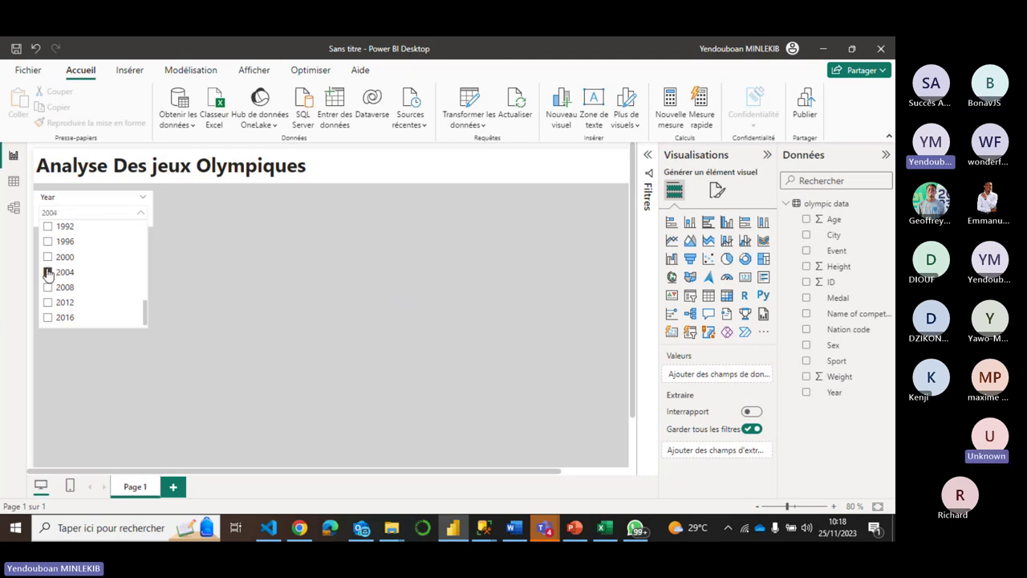
pyautogui.click(250, 253)
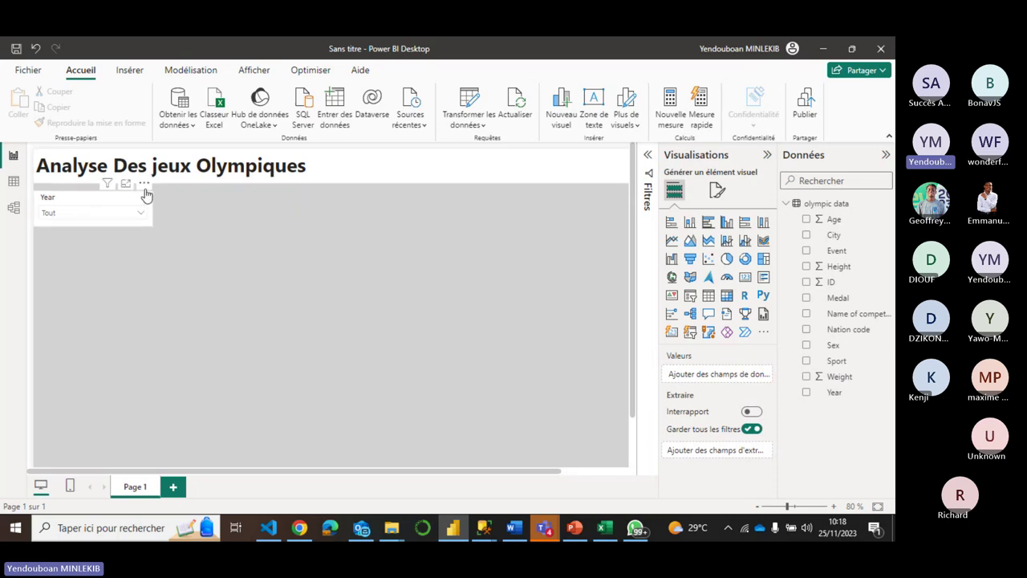
pyautogui.click(145, 193)
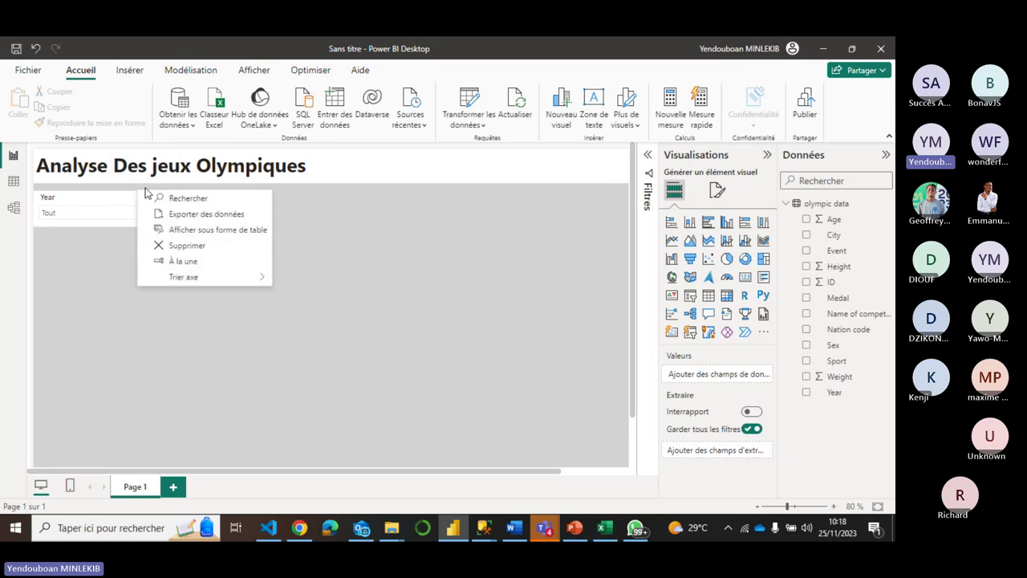
pyautogui.scroll(-1, 94, 282)
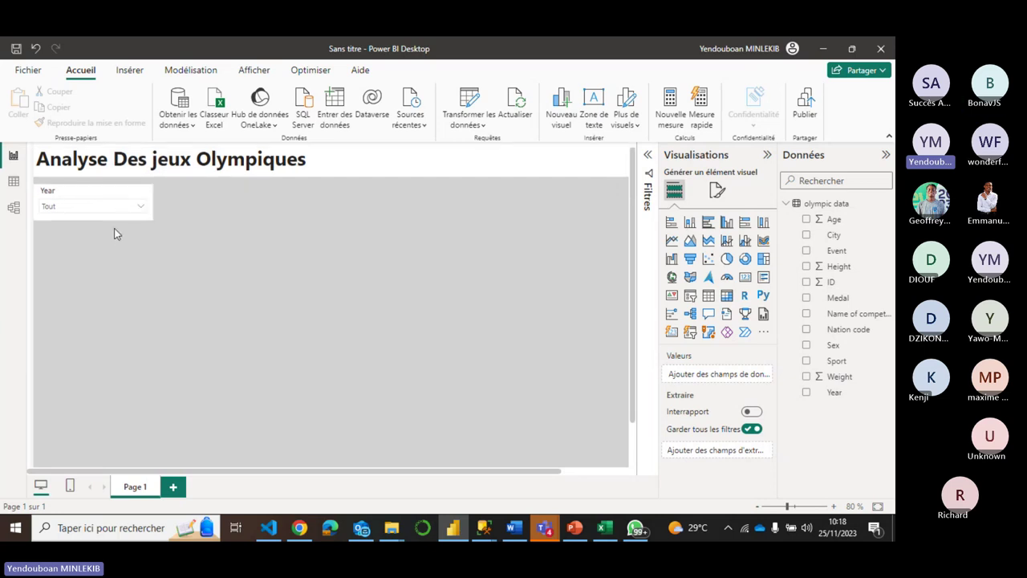
pyautogui.click(122, 207)
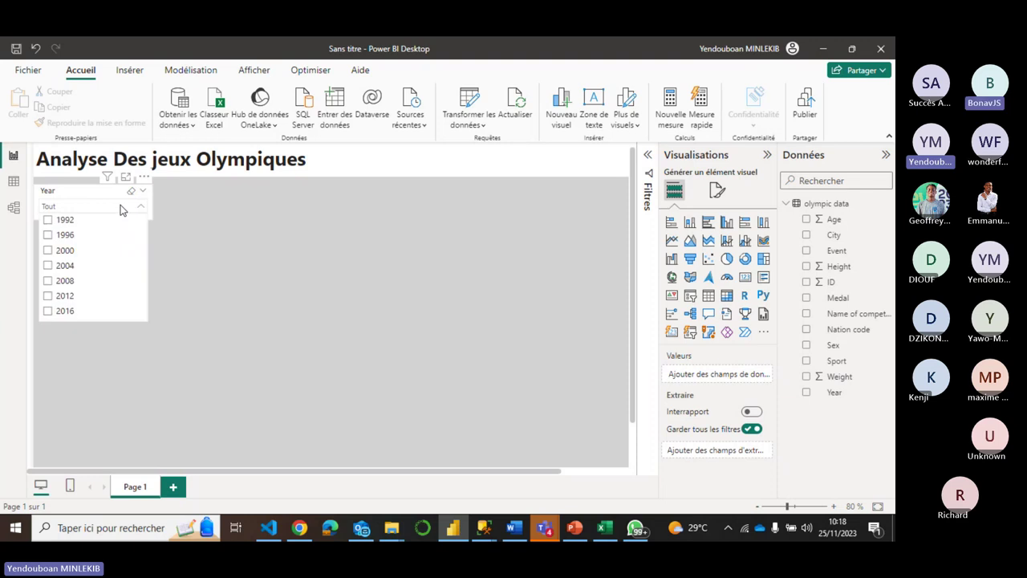
# Duplicate the Year slicer and place the copy directly below the original, aligned to its left and right edges
pyautogui.click(92, 193)
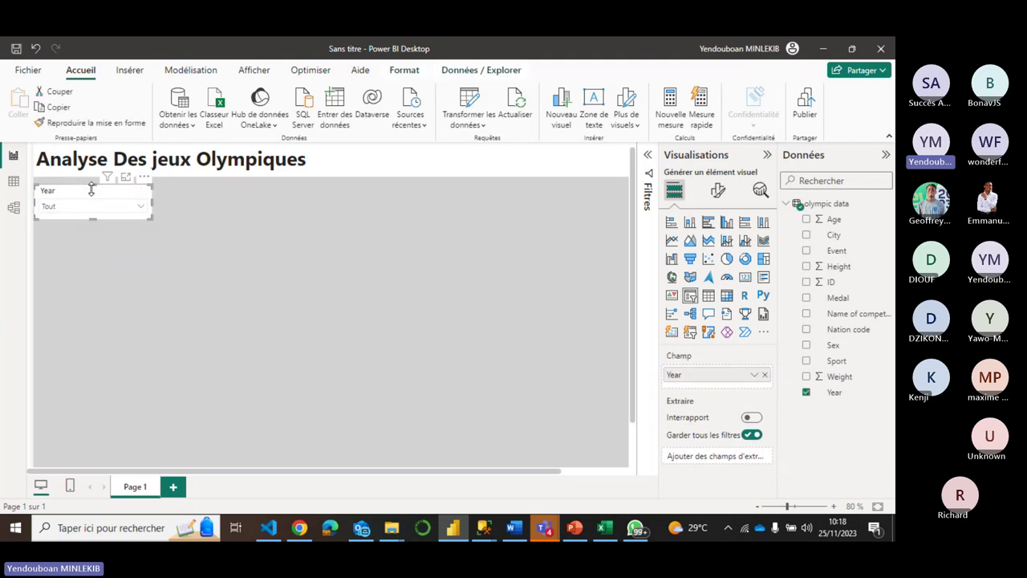
pyautogui.hotkey('ctrl', 'c')
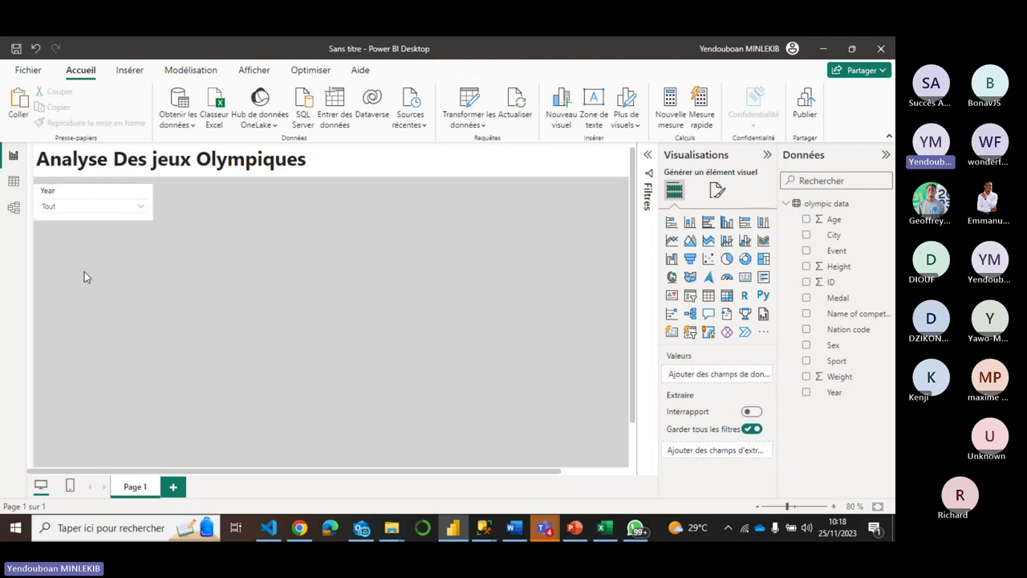
pyautogui.hotkey('ctrl', 'v')
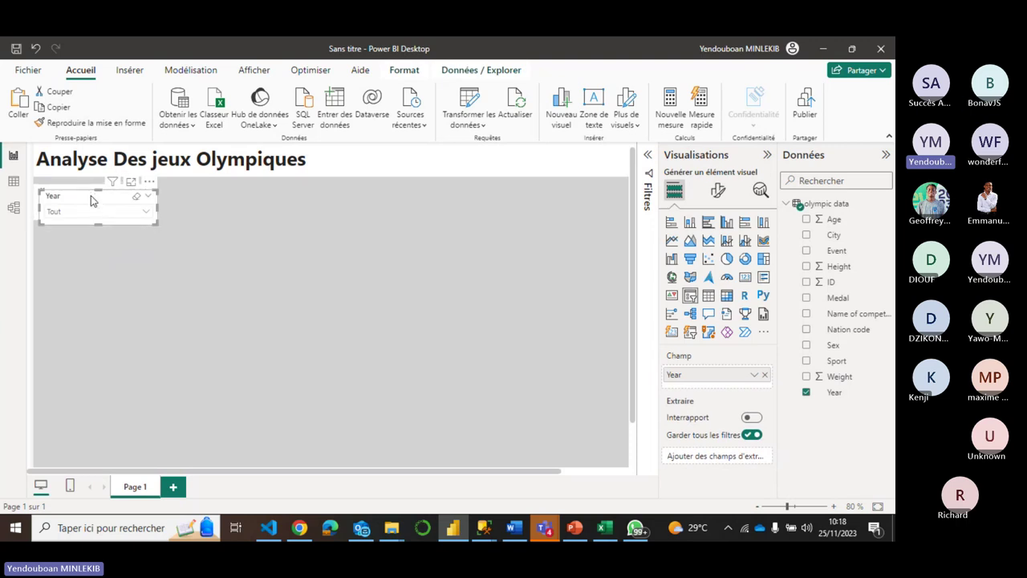
pyautogui.moveTo(90, 195); pyautogui.dragTo(86, 238)
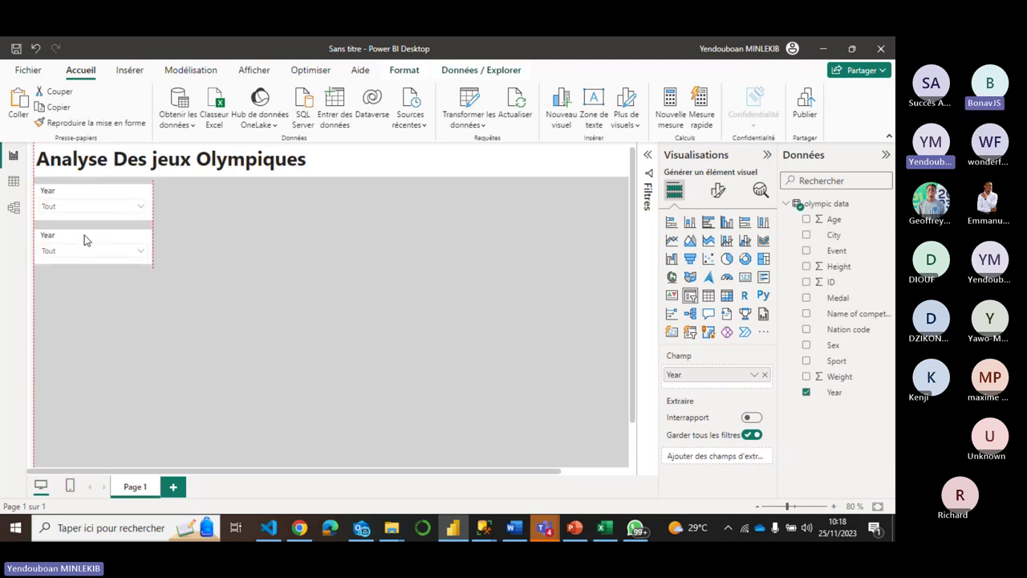
pyautogui.click(190, 221)
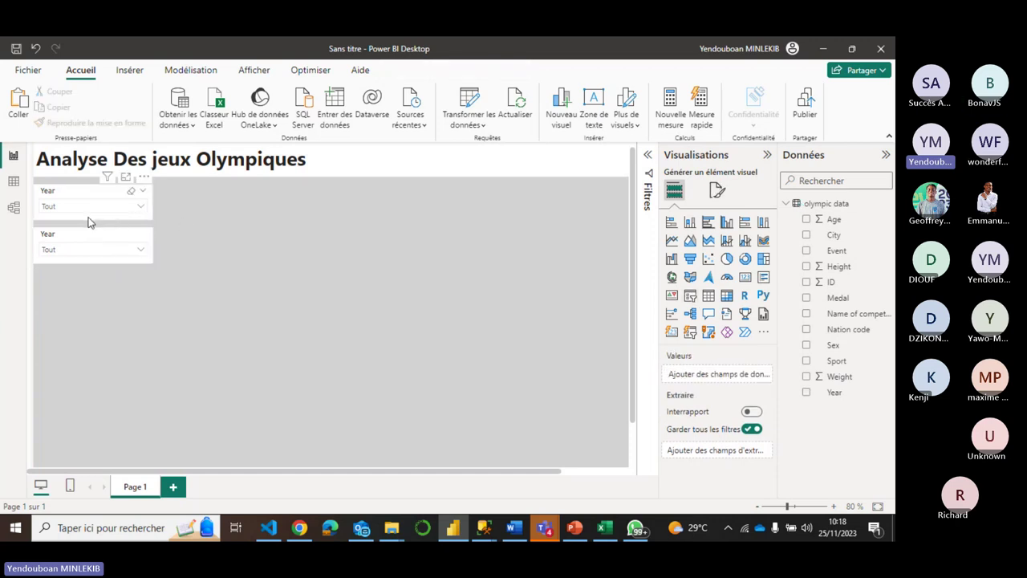
# Trim the height of both Year slicers to fit their dropdowns and move the lower one up close to the first
pyautogui.click(88, 205)
pyautogui.click(203, 227)
pyautogui.click(90, 200)
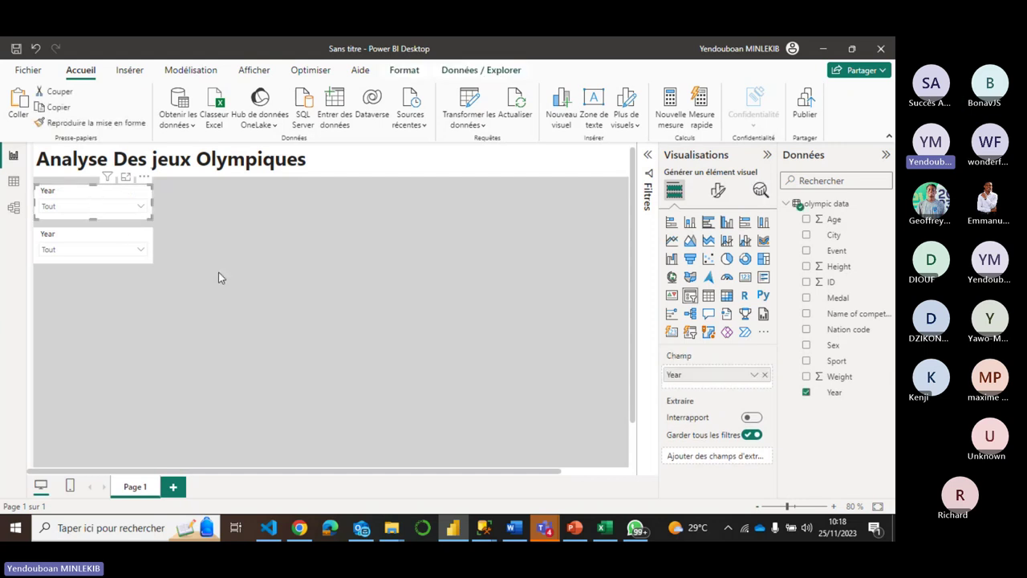
pyautogui.click(76, 248)
pyautogui.moveTo(93, 263); pyautogui.dragTo(89, 237)
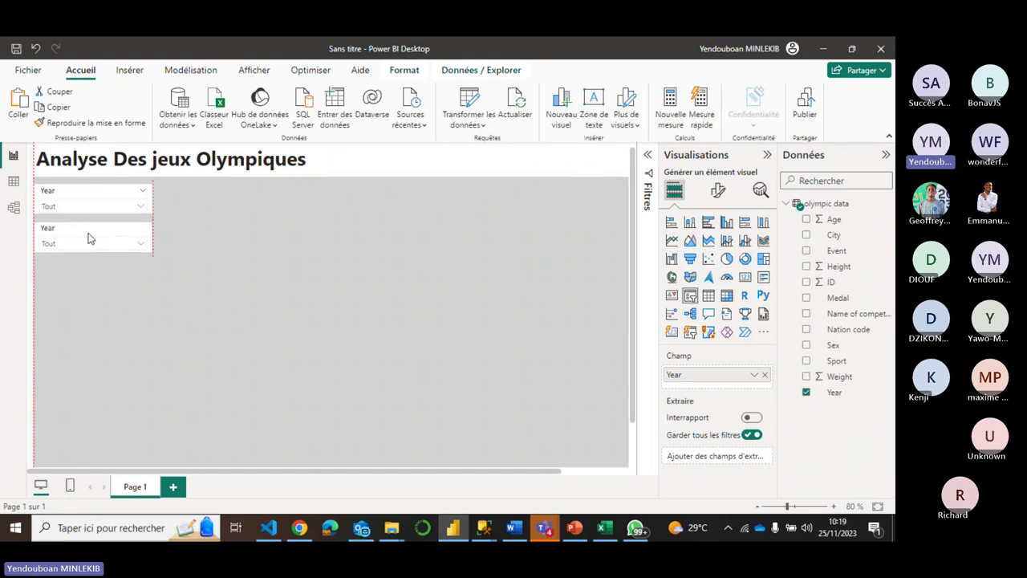
pyautogui.click(92, 335)
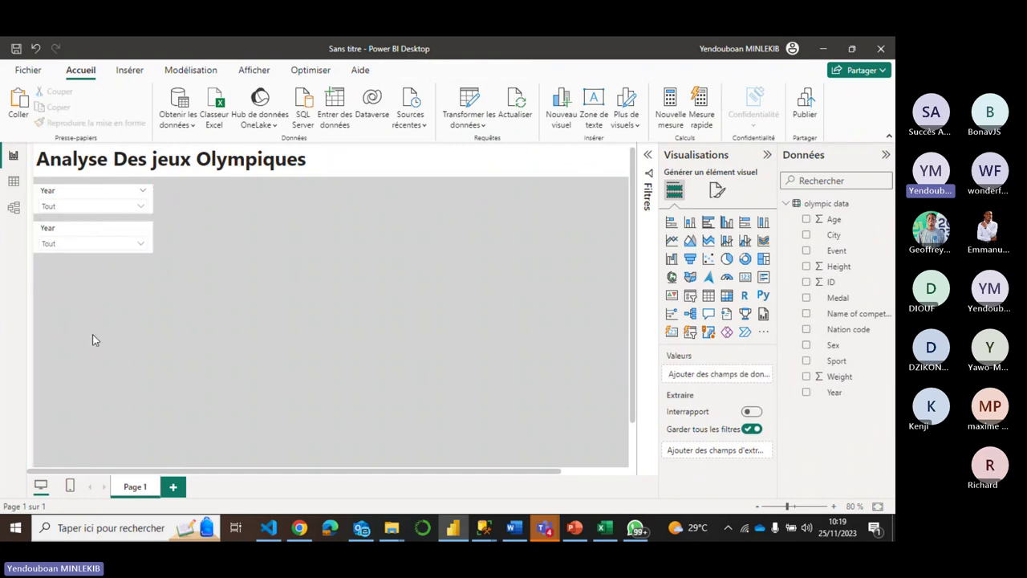
# Replace the Year field with Nation code from olympic data in the lower slicer
pyautogui.click(87, 229)
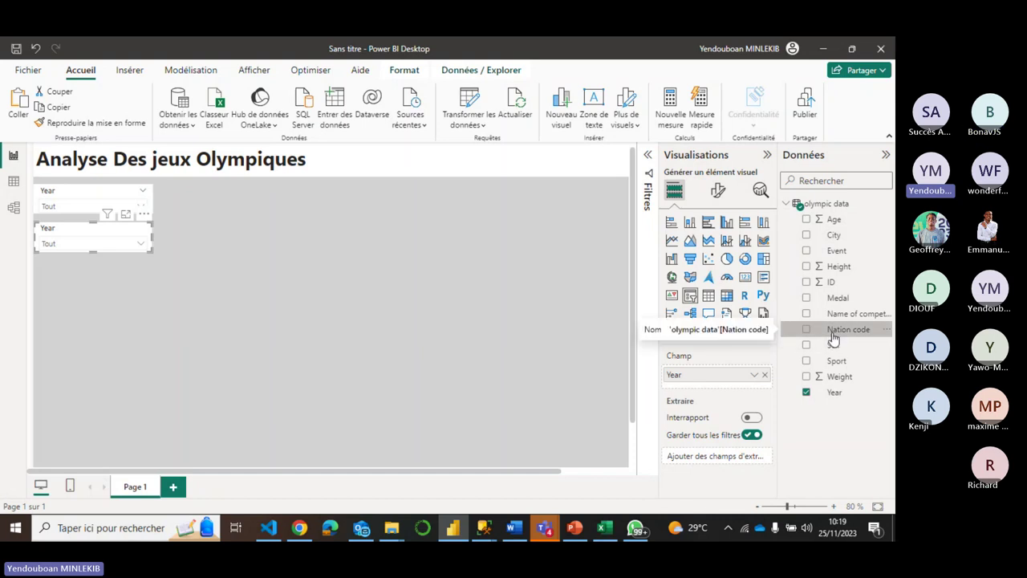
pyautogui.moveTo(833, 340); pyautogui.dragTo(733, 384)
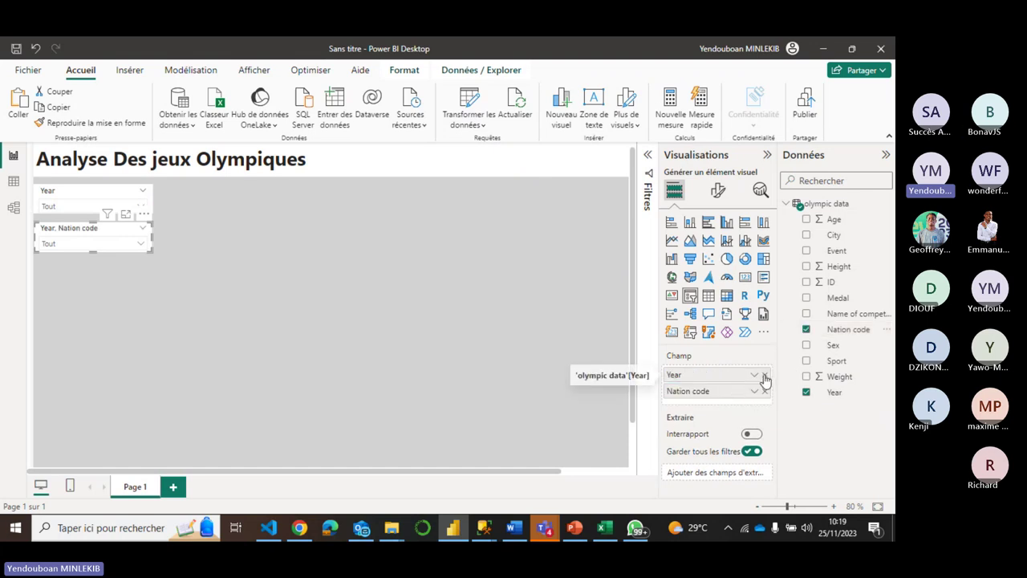
pyautogui.click(765, 375)
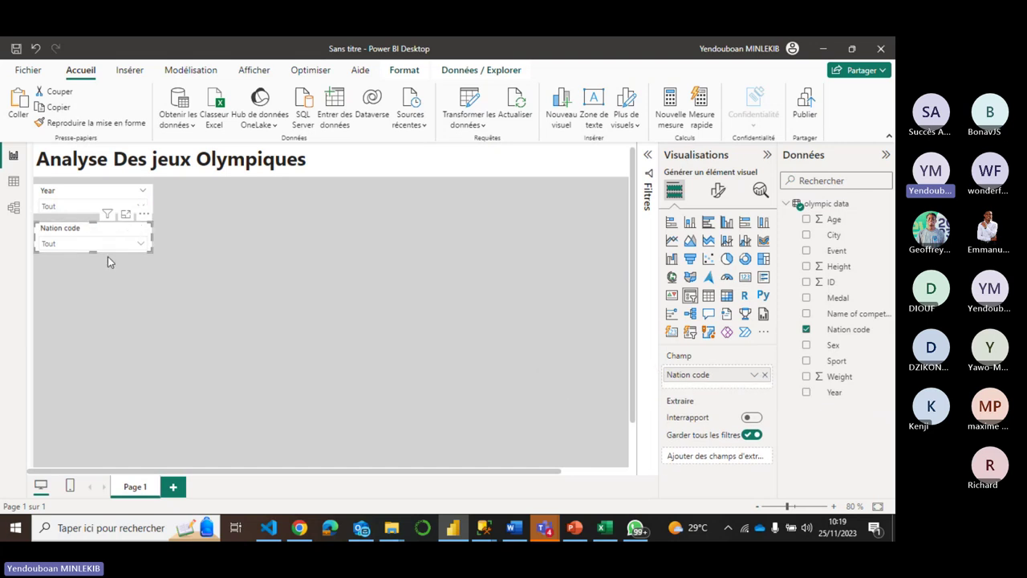
pyautogui.click(309, 276)
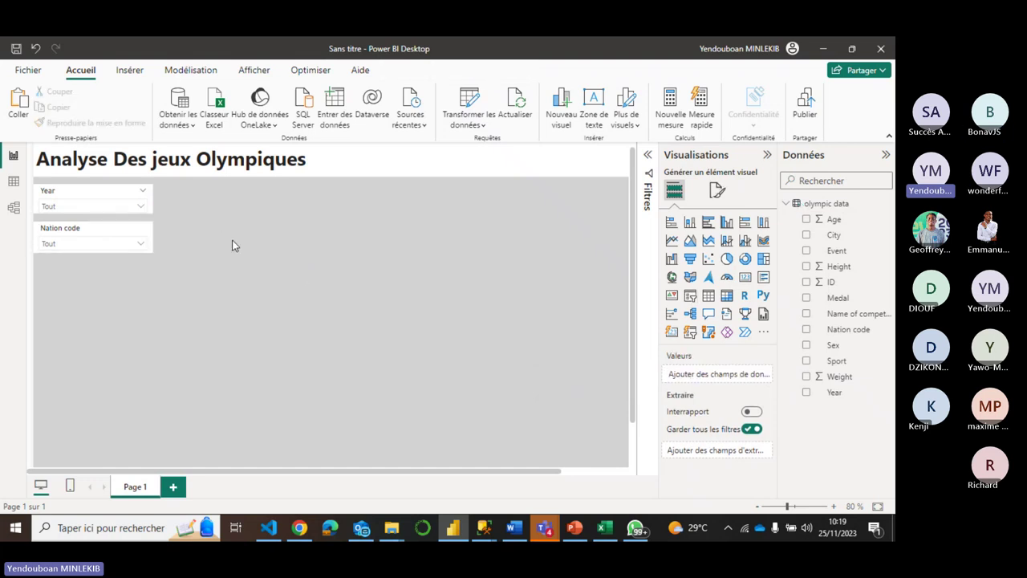
# Paste a copy of the Year slicer directly below the Nation code slicer and replace its Year field with Sport
pyautogui.click(720, 191)
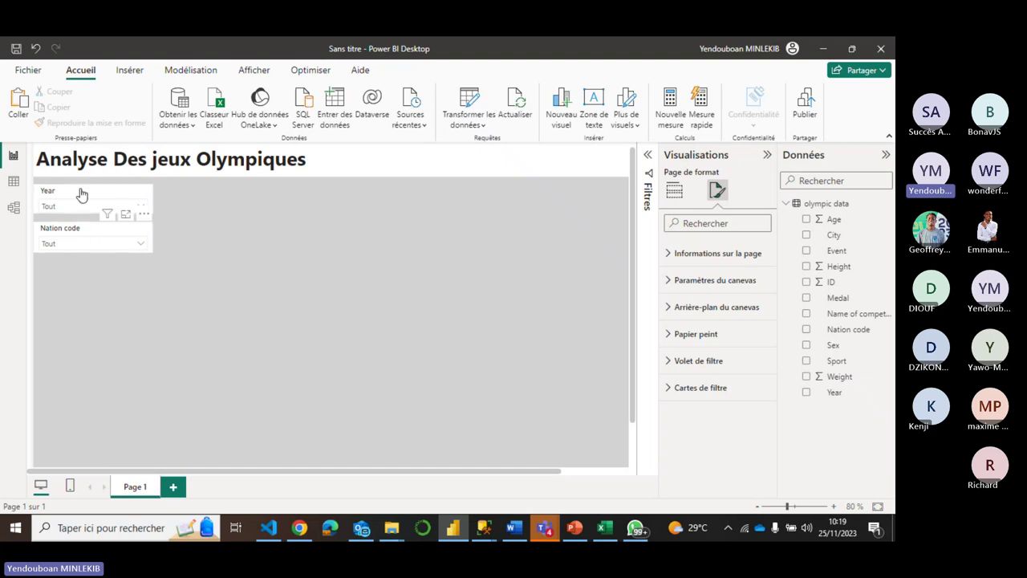
pyautogui.click(177, 256)
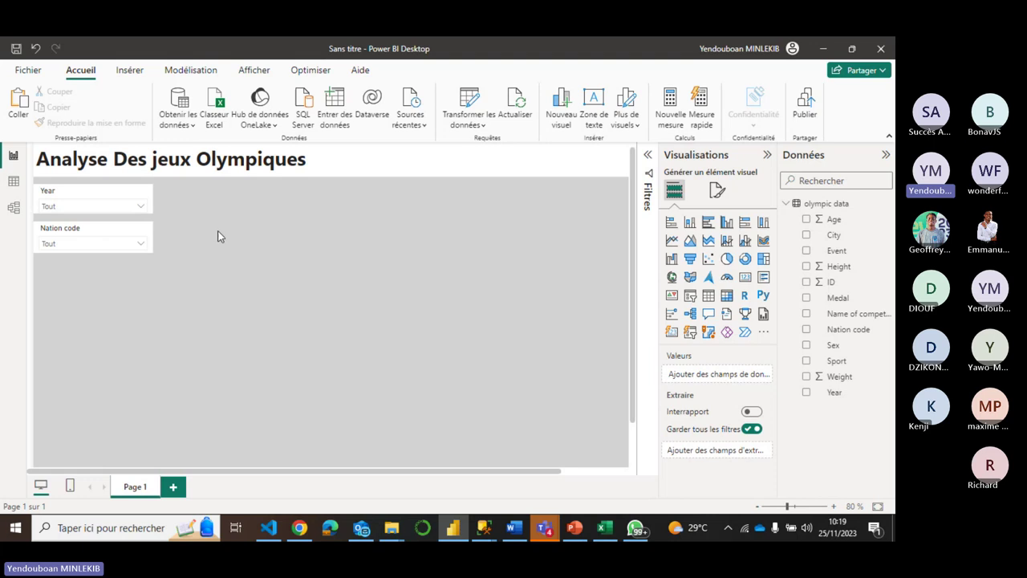
pyautogui.hotkey('ctrl', 'v')
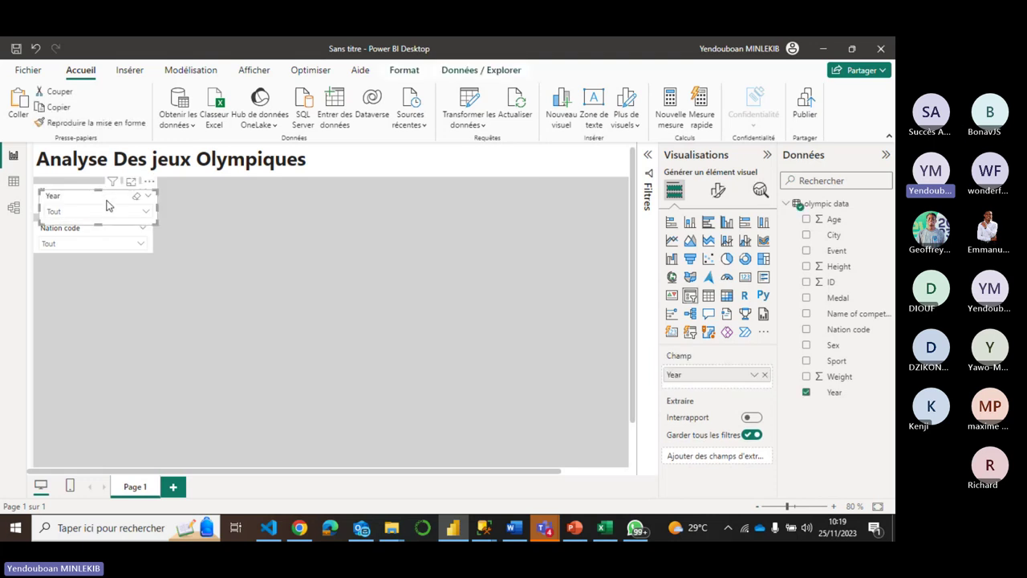
pyautogui.moveTo(107, 201); pyautogui.dragTo(99, 267)
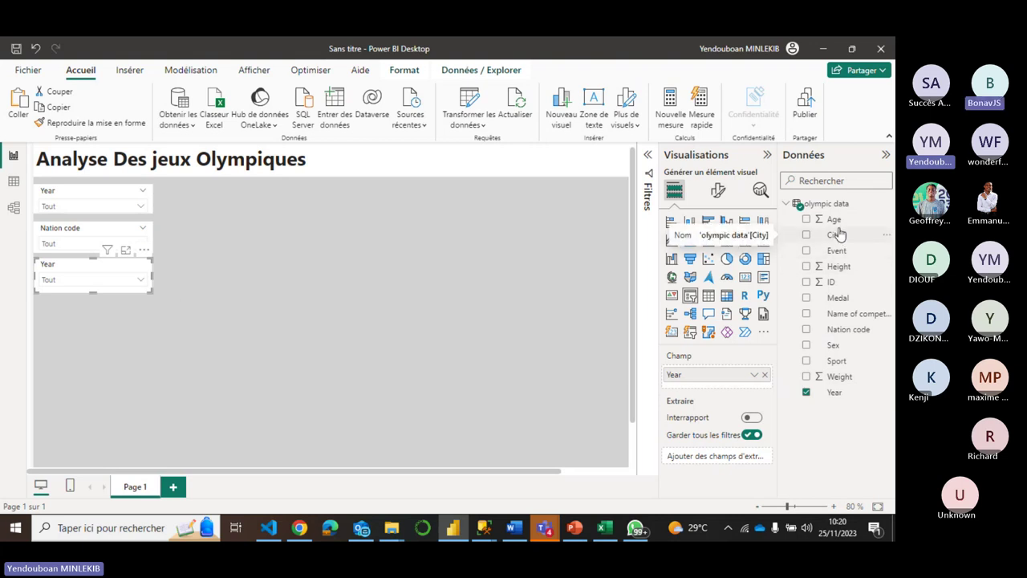
pyautogui.moveTo(838, 362); pyautogui.dragTo(743, 371)
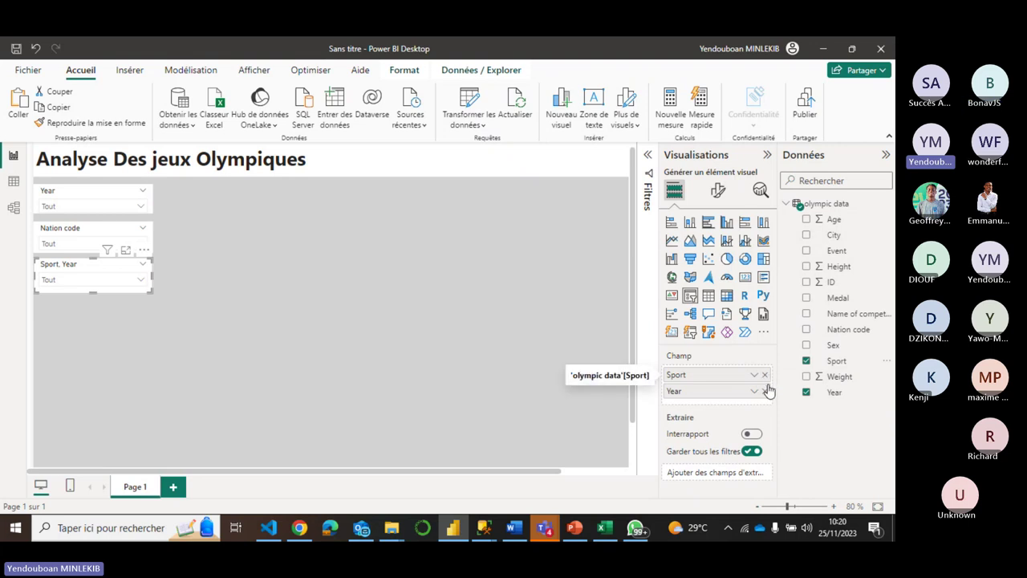
pyautogui.click(766, 391)
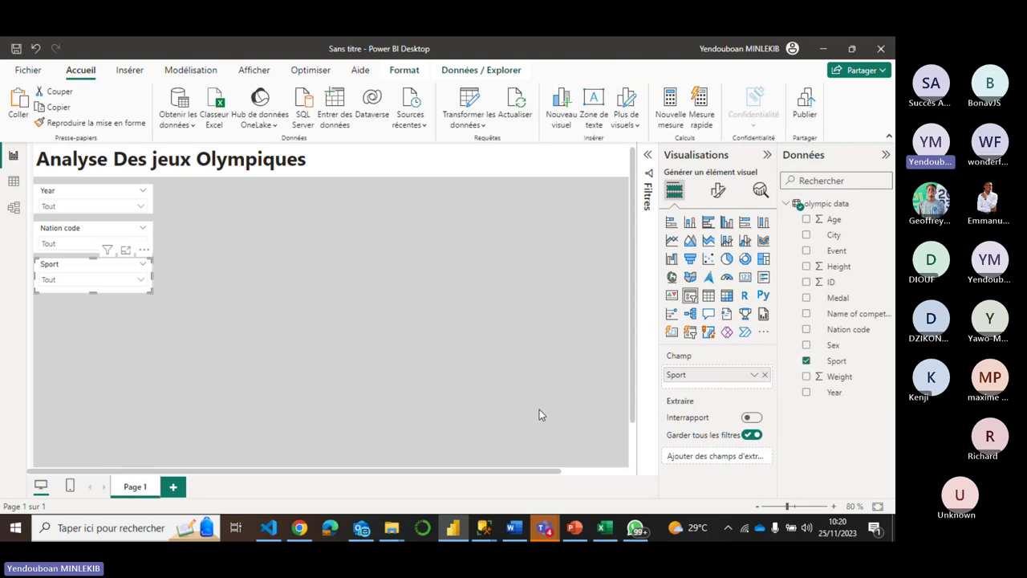
# Switch to PowerPoint to review the Problématiques business slide and return to the Power BI report
pyautogui.click(575, 528)
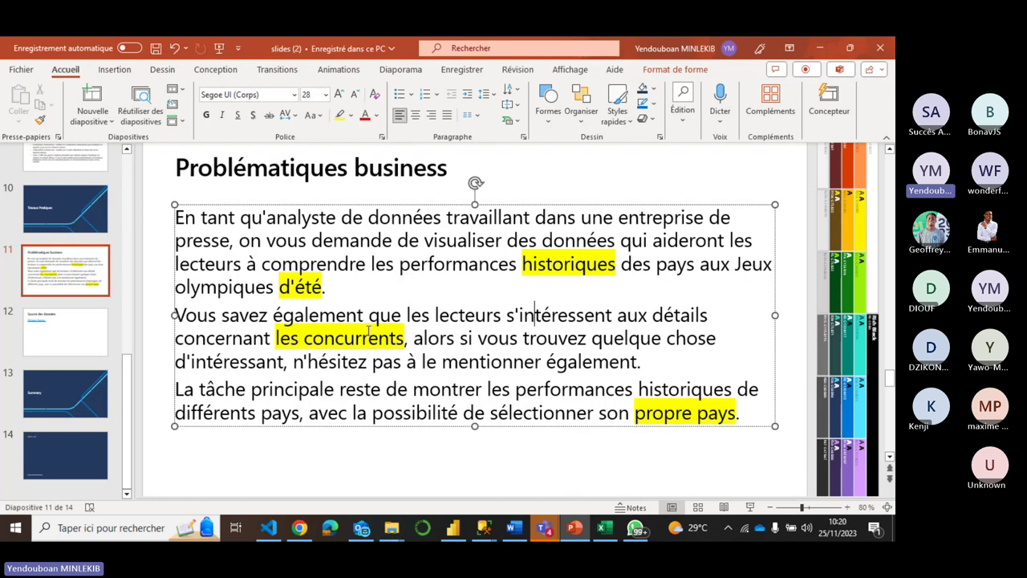
pyautogui.moveTo(483, 533)
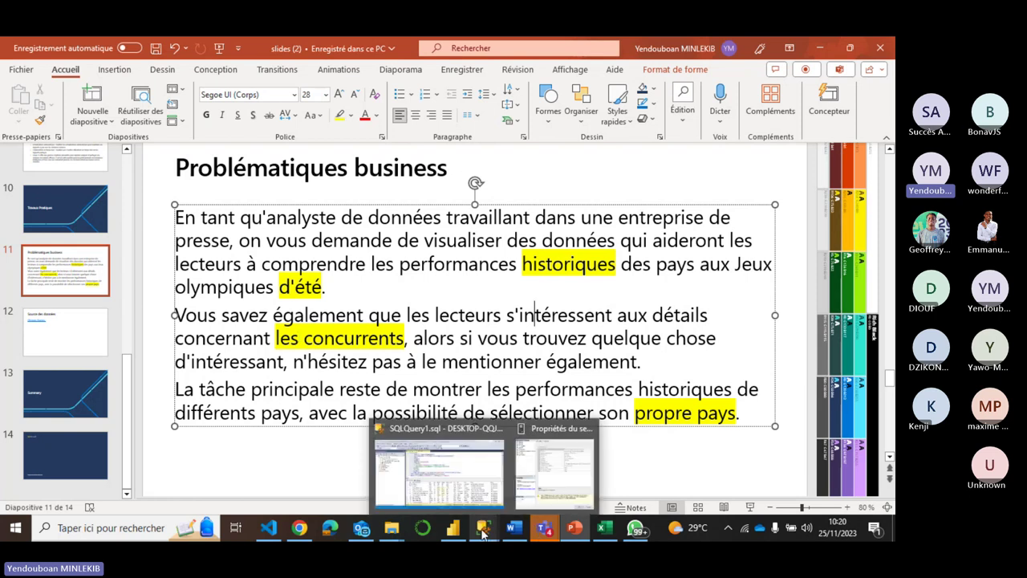
pyautogui.click(453, 528)
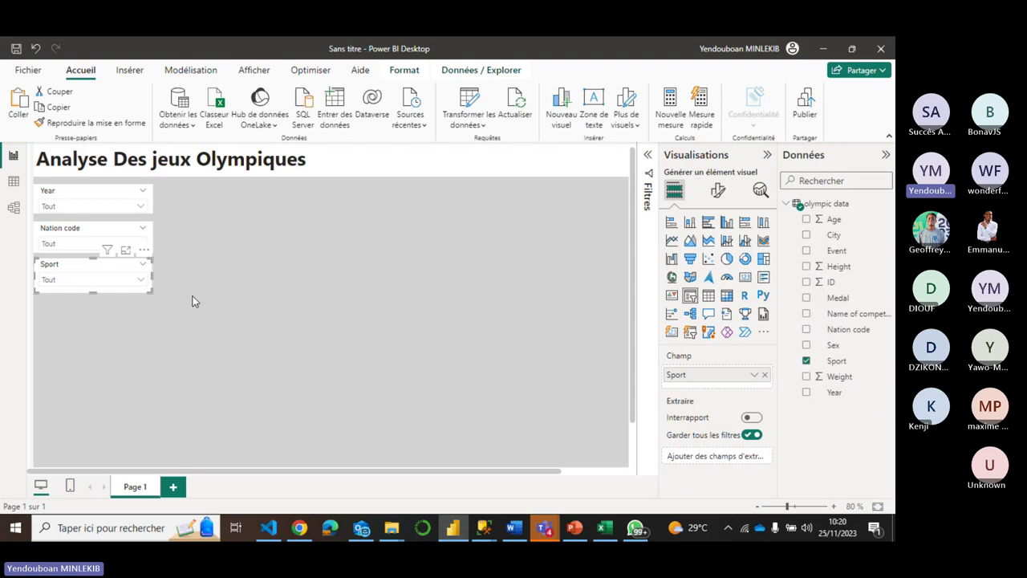
# Examine the list of sports offered by the Sport slicer's dropdown
pyautogui.click(133, 283)
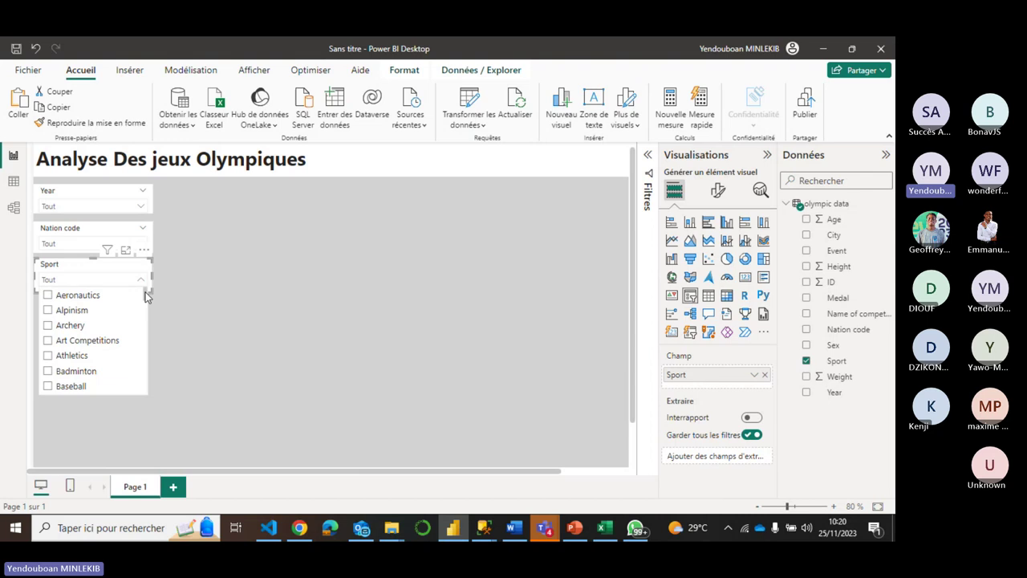
pyautogui.scroll(-1, 147, 297)
pyautogui.scroll(-2, 146, 297)
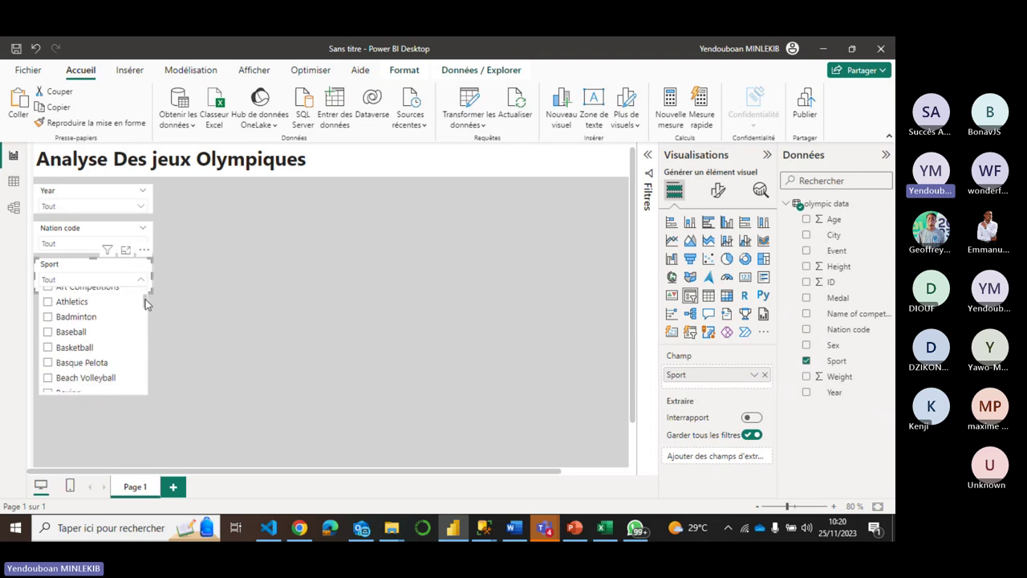
pyautogui.scroll(-3, 145, 305)
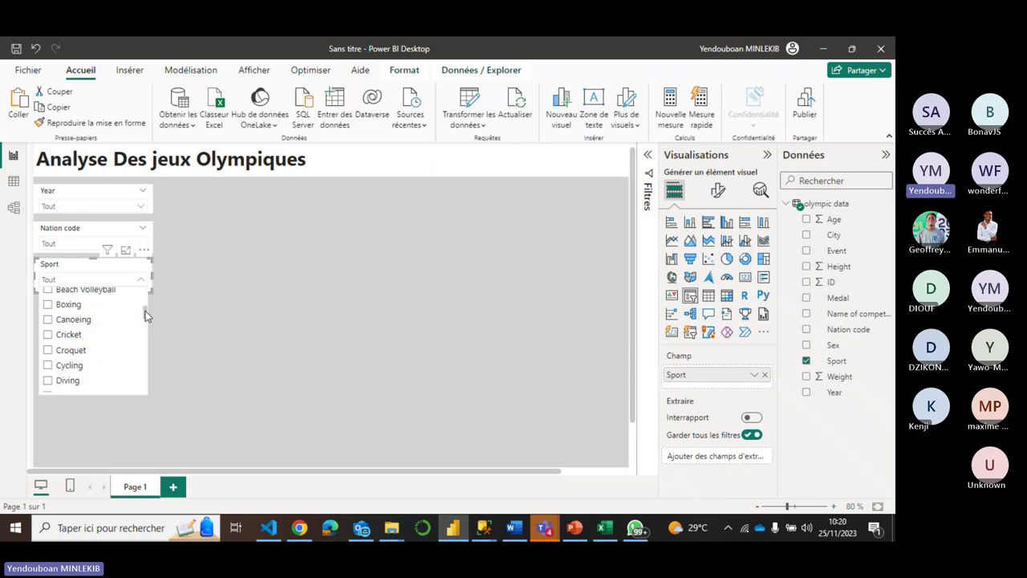
pyautogui.click(192, 324)
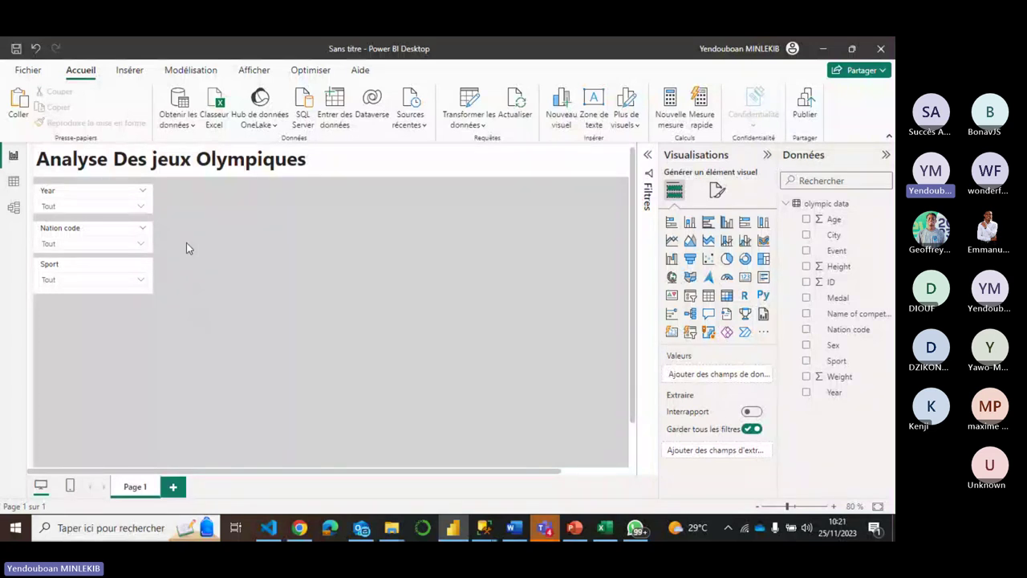
# Paste another copy of the Year slicer below the Sport slicer and replace its Year field with Name of competitor
pyautogui.hotkey('ctrl', 'z')
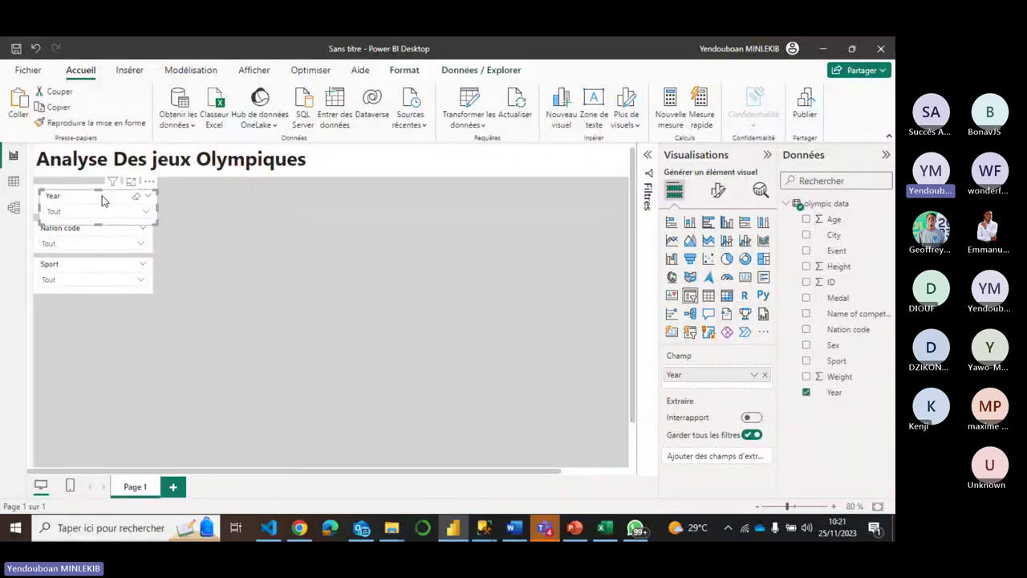
pyautogui.moveTo(101, 202); pyautogui.dragTo(93, 312)
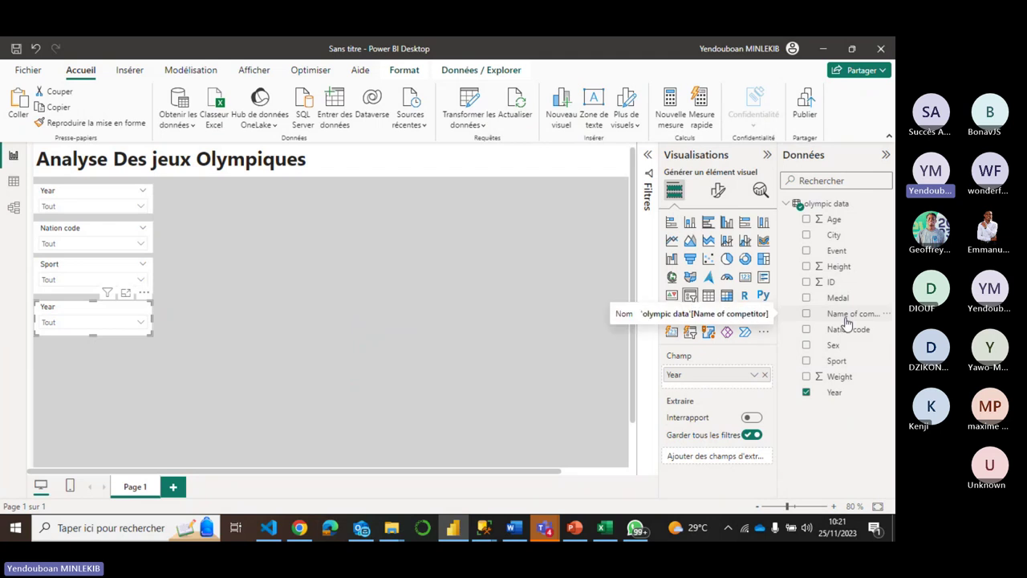
pyautogui.moveTo(846, 322); pyautogui.dragTo(708, 396)
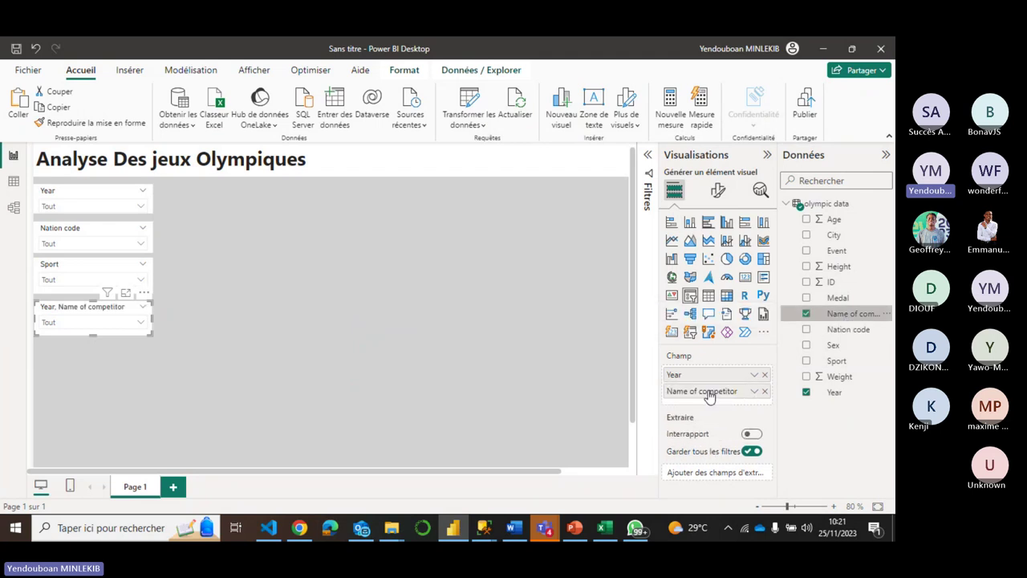
pyautogui.click(765, 375)
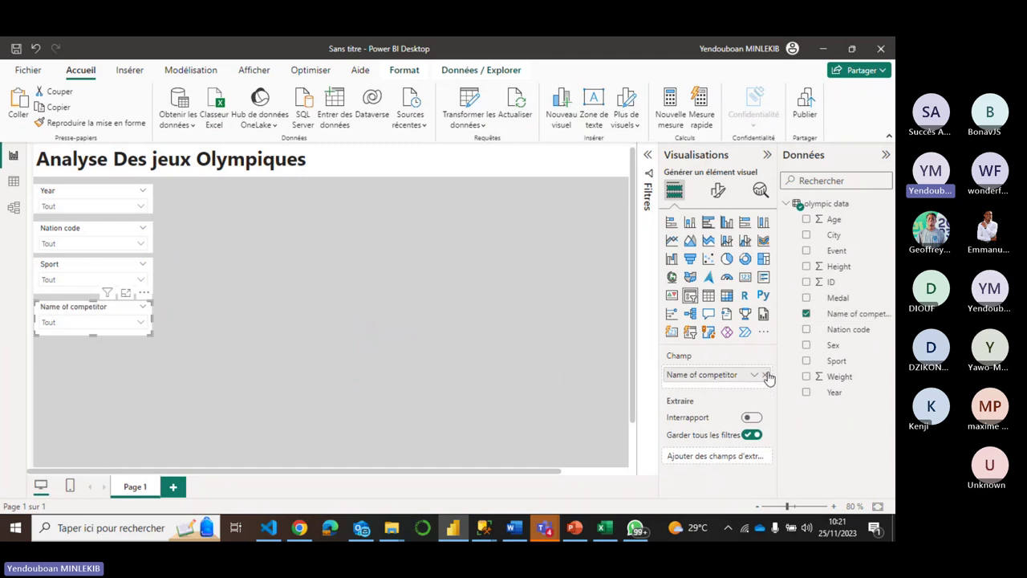
pyautogui.click(228, 305)
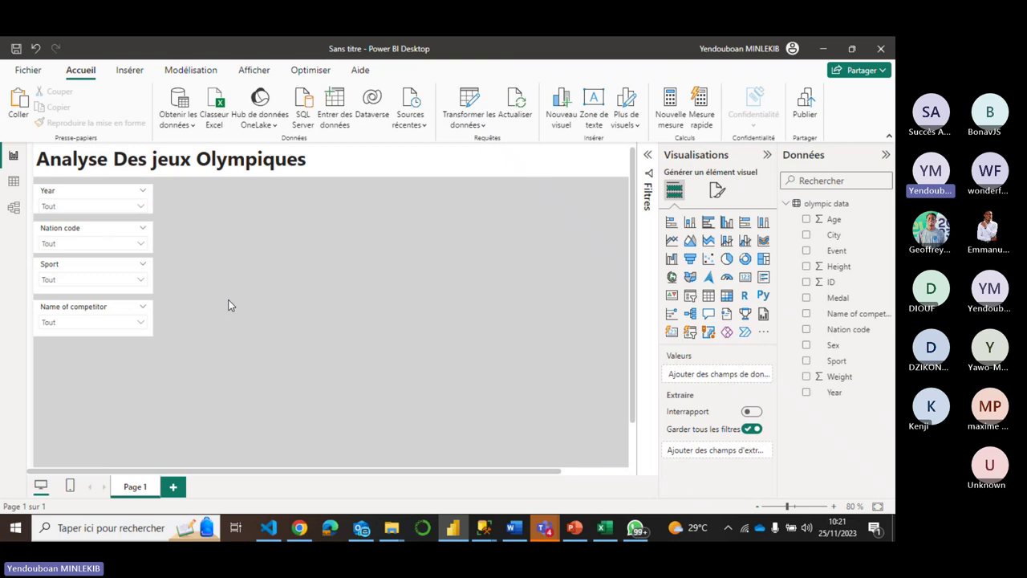
# Shift the Year, Nation code, Sport and Name of competitor slicers slightly upward, keeping them stacked and aligned on the same edges
pyautogui.click(95, 198)
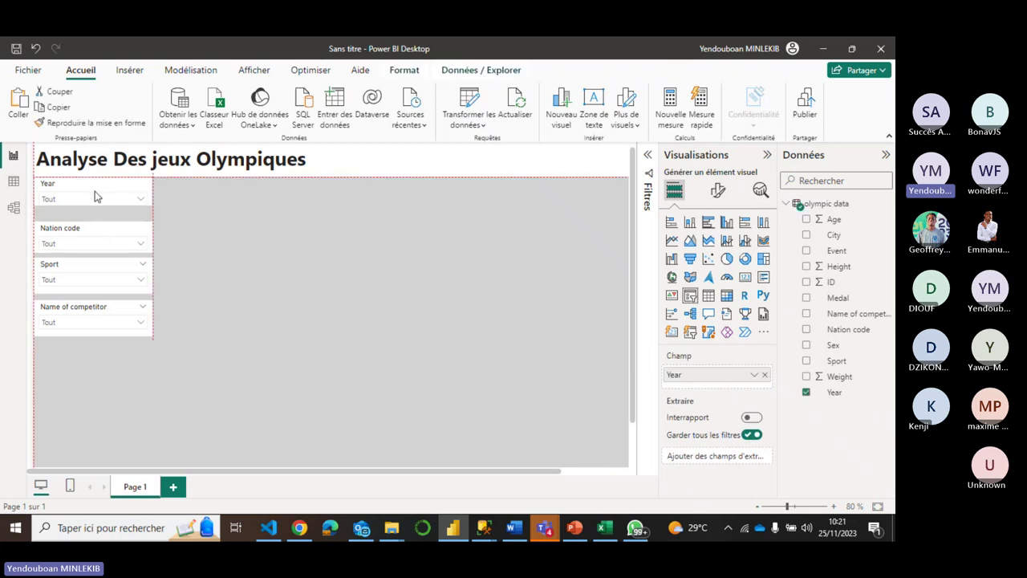
pyautogui.click(95, 193)
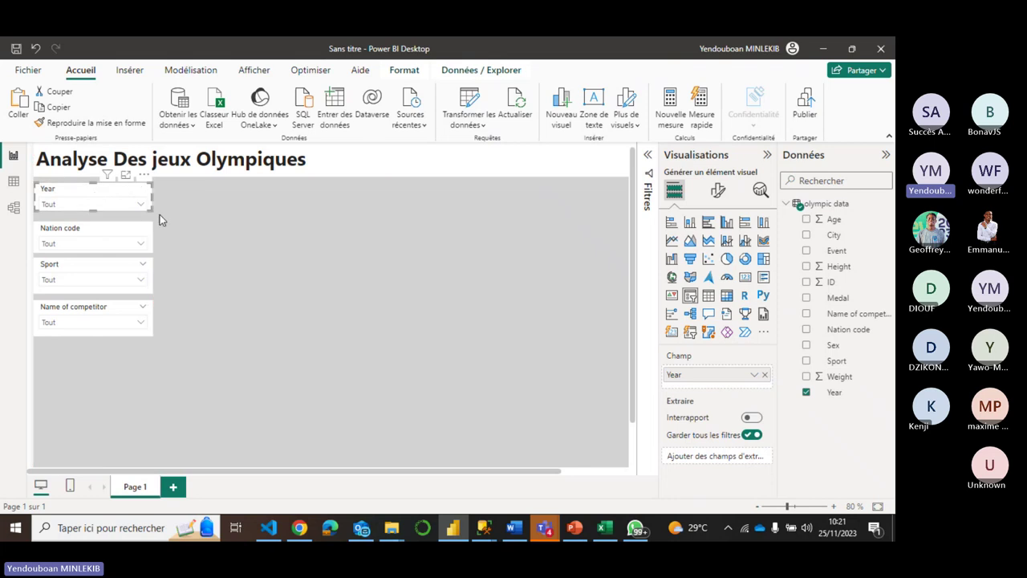
pyautogui.click(89, 234)
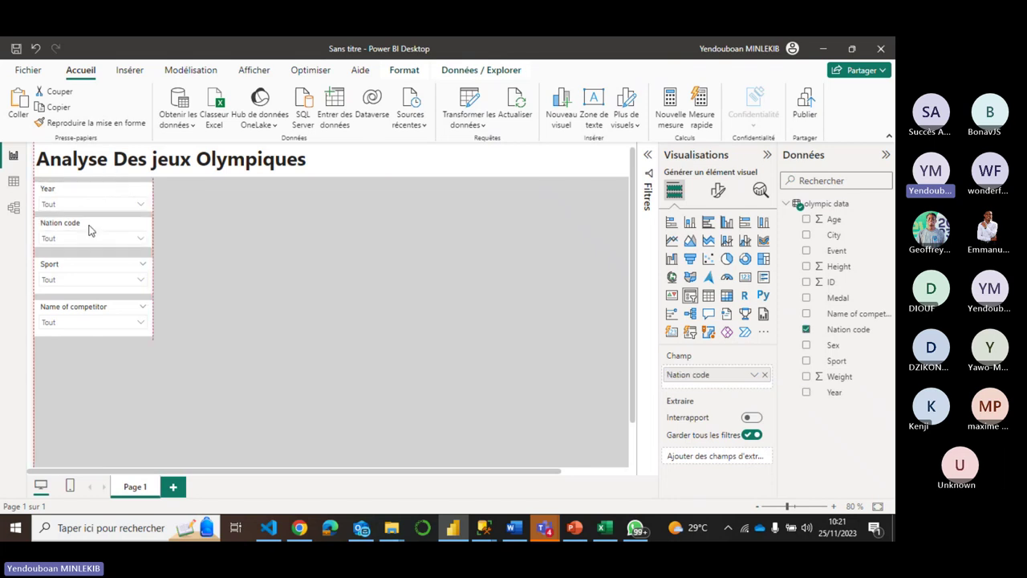
pyautogui.moveTo(87, 259); pyautogui.dragTo(87, 257)
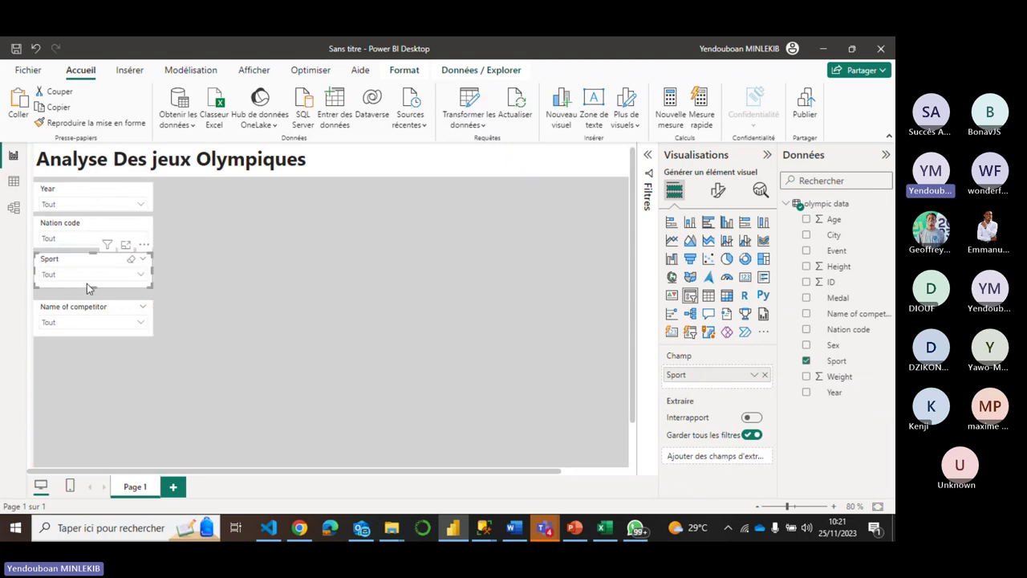
pyautogui.moveTo(87, 314); pyautogui.dragTo(86, 306)
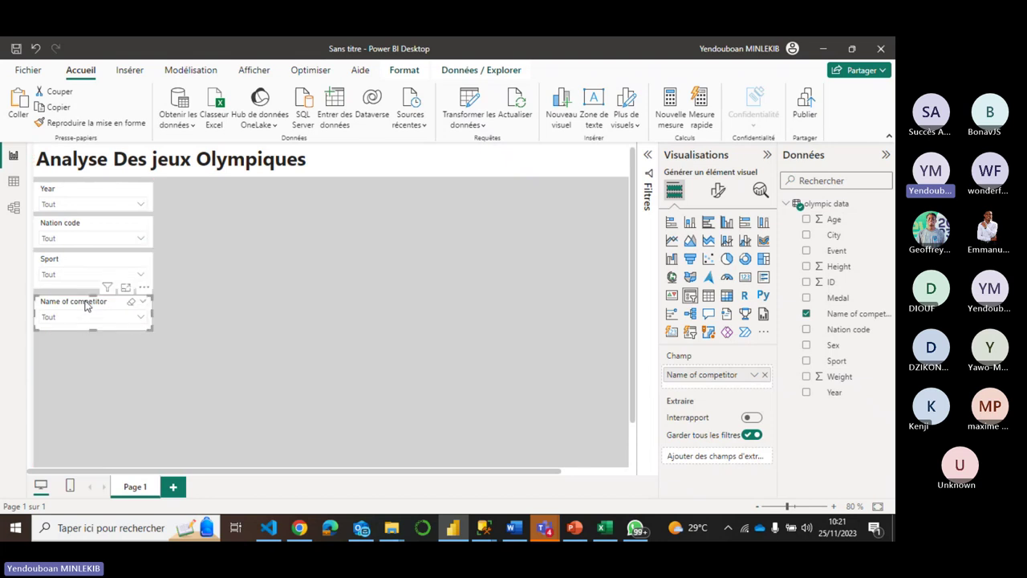
pyautogui.click(250, 274)
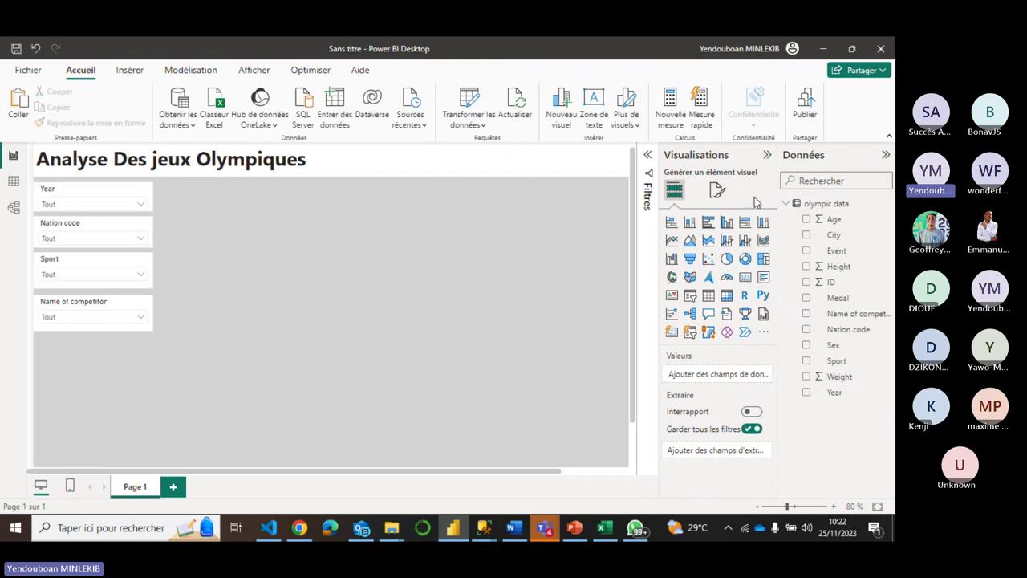
# Create a new measure in the olympic data table
pyautogui.click(791, 204)
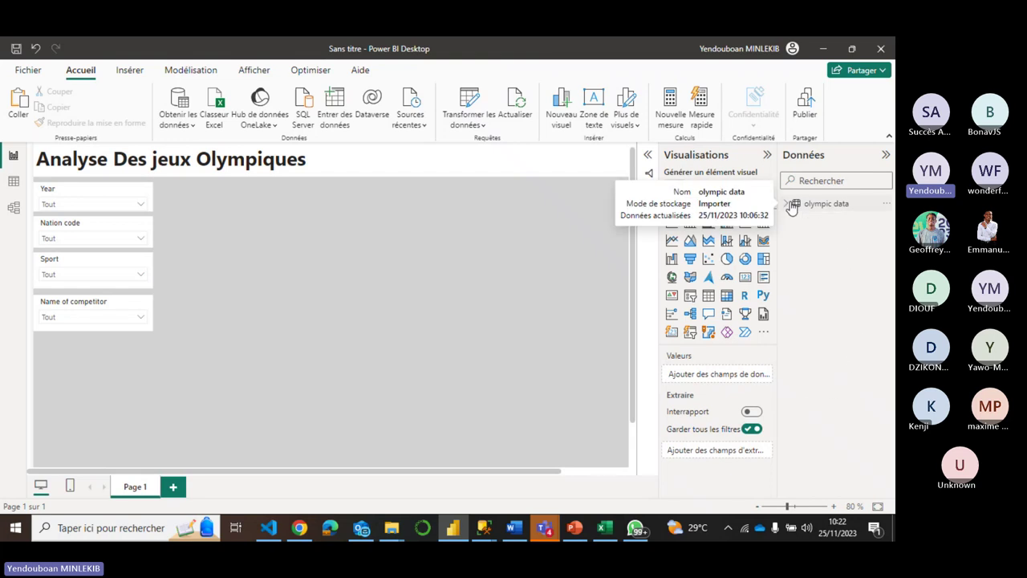
pyautogui.click(790, 206)
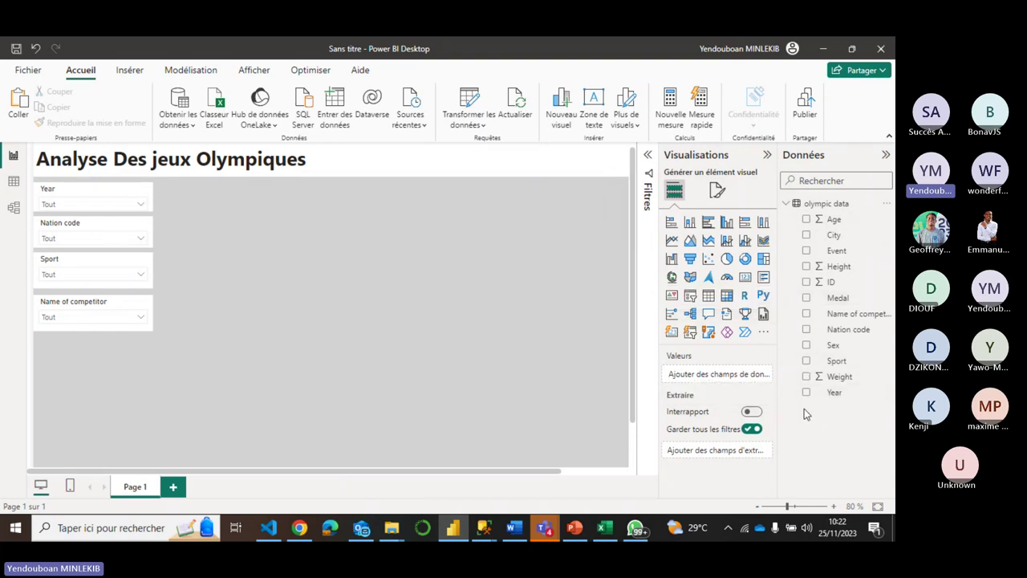
pyautogui.click(791, 206)
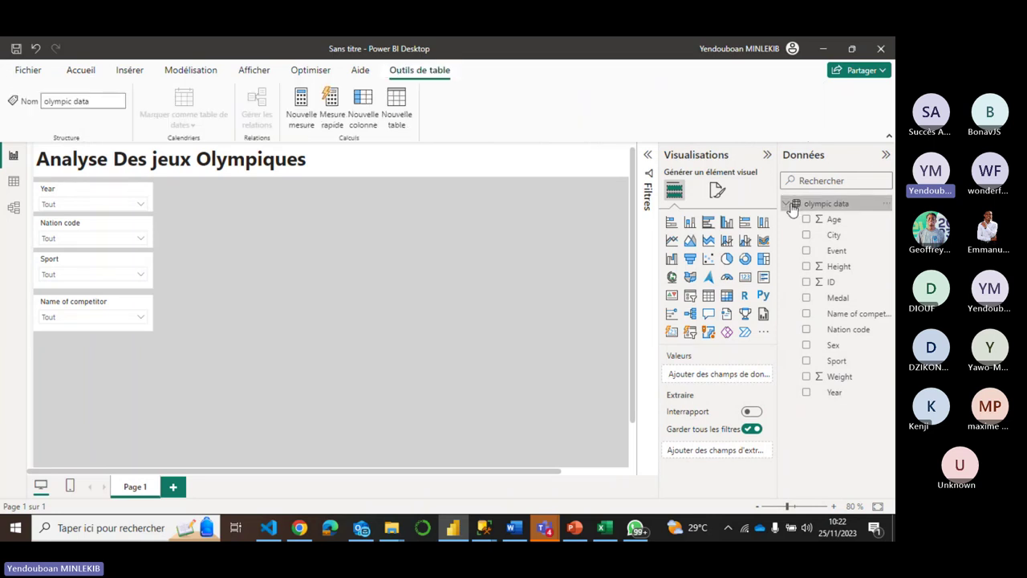
pyautogui.click(788, 206)
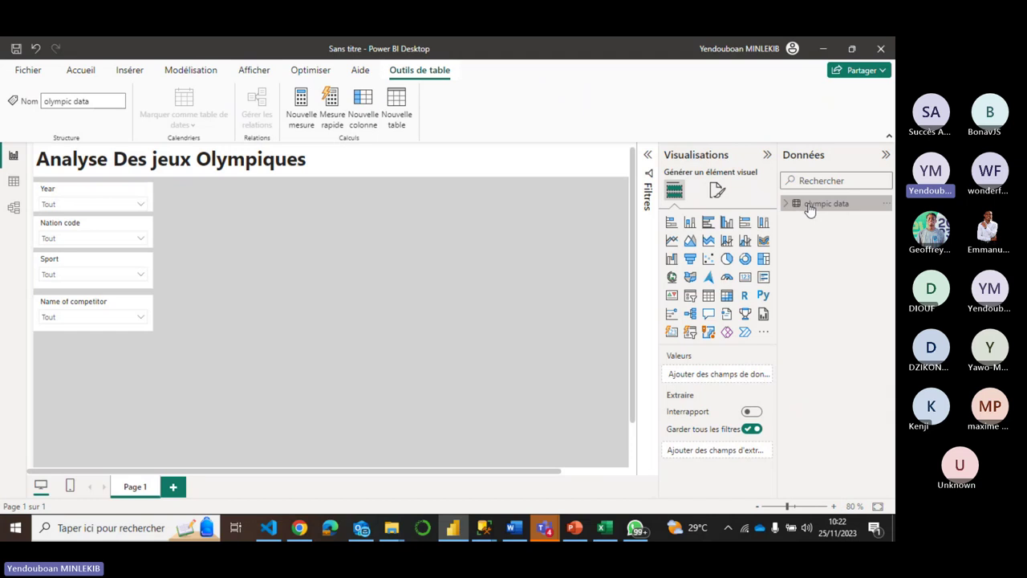
pyautogui.rightClick(810, 207)
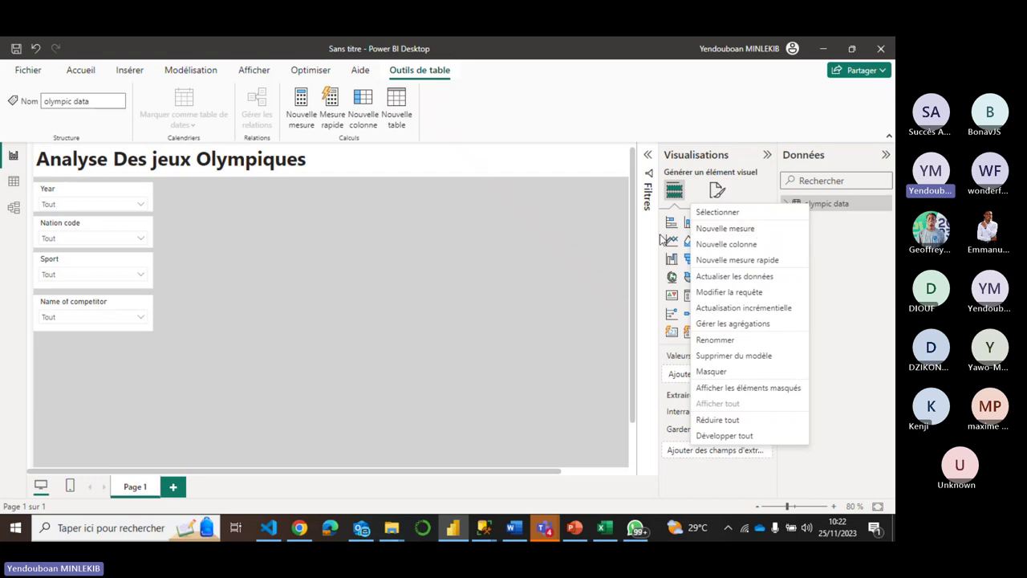
pyautogui.click(726, 231)
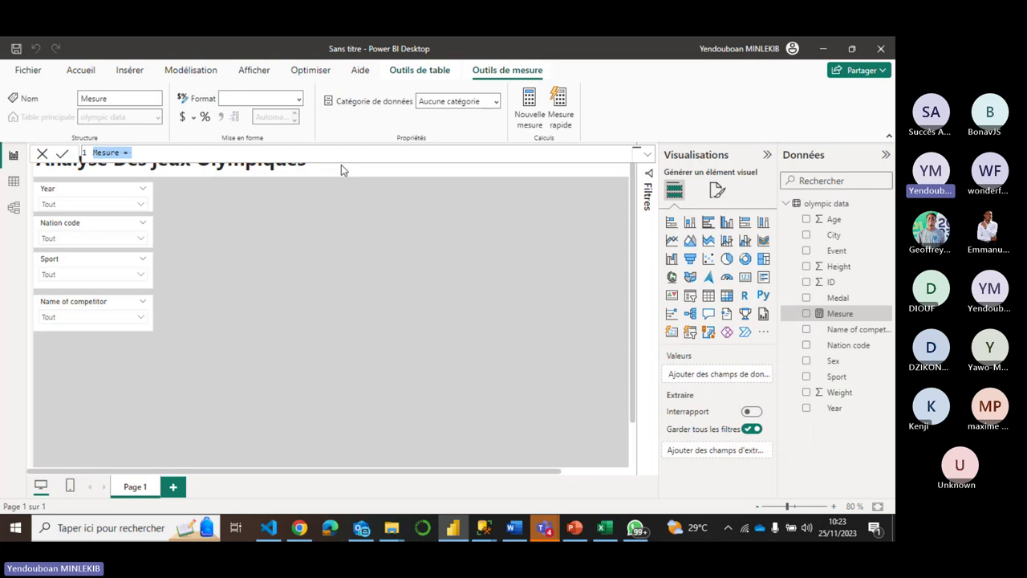
# Replace the default measure name with _Number of competitor, followed by an equals sign for its formula
pyautogui.click(280, 155)
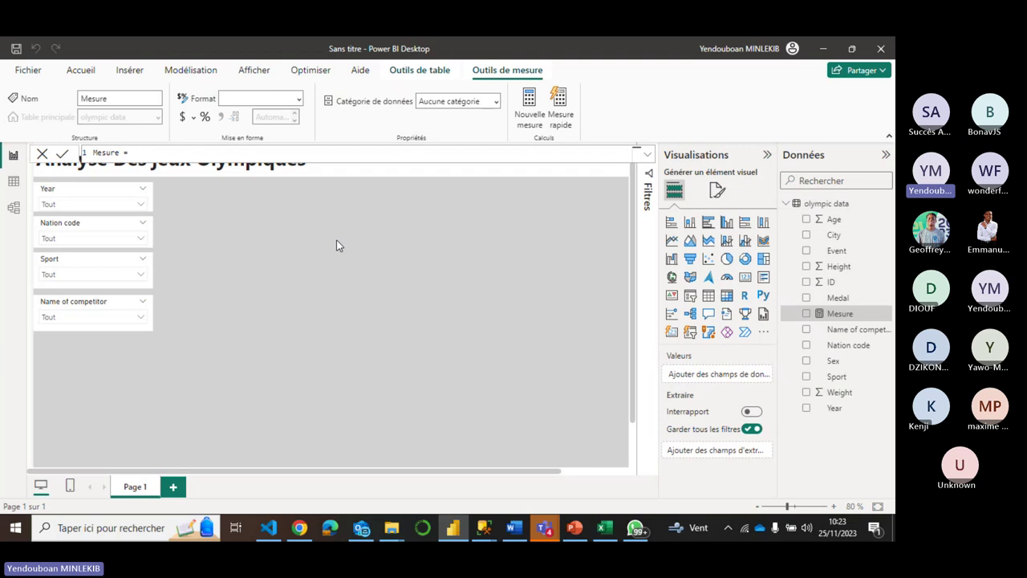
pyautogui.press('BackSpace')
pyautogui.press('BackSpace')
pyautogui.press('BackSpace')
pyautogui.press('BackSpace')
pyautogui.press('BackSpace')
pyautogui.press('BackSpace')
pyautogui.press('BackSpace')
pyautogui.press('BackSpace')
pyautogui.press('BackSpace')
pyautogui.write('Nume')
pyautogui.write('ber ')
pyautogui.write('of co')
pyautogui.write('mpetit')
pyautogui.write('or')
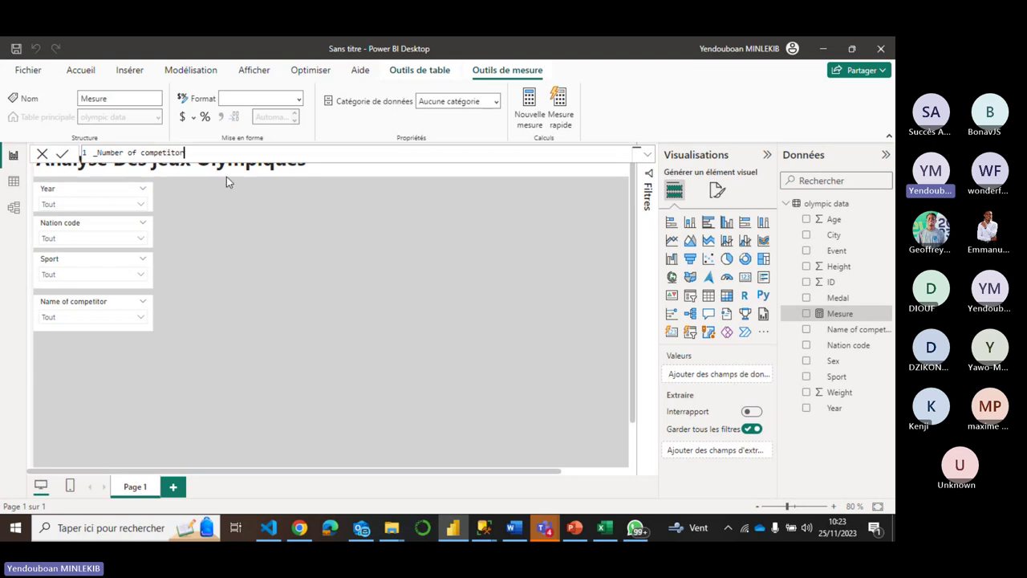
pyautogui.doubleClick(137, 153)
pyautogui.doubleClick(210, 153)
pyautogui.click(210, 153)
pyautogui.write('=')
pyautogui.click(14, 182)
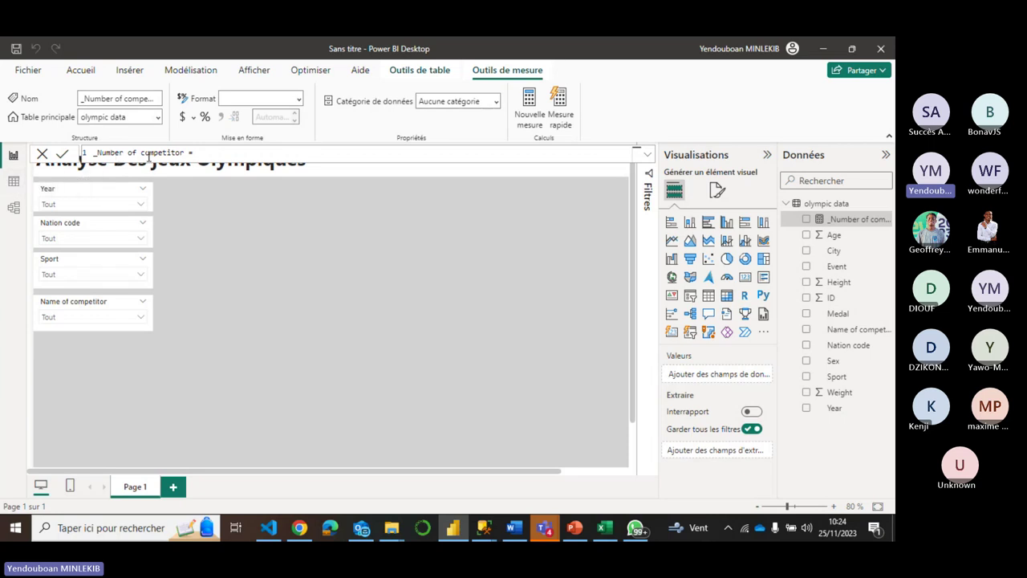
# Start the _Number of competitor formula with the DISTINCTCOUNT function
pyautogui.click(203, 151)
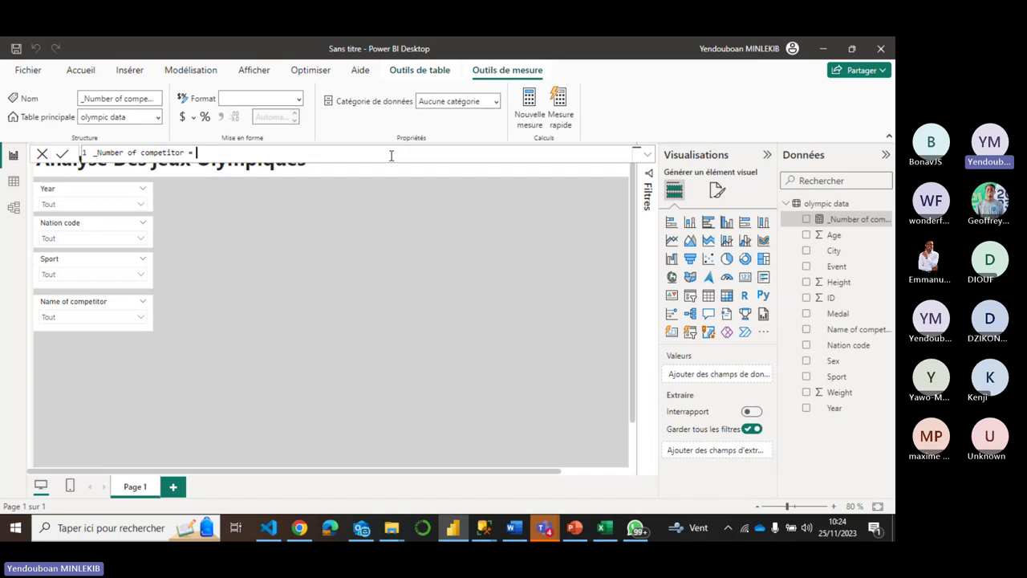
pyautogui.write('C')
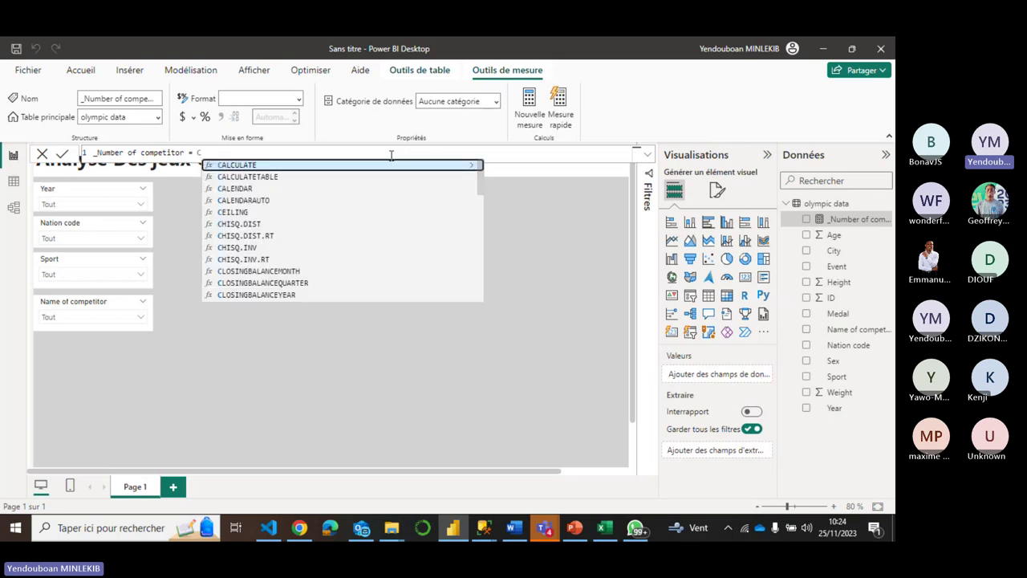
pyautogui.press('BackSpace')
pyautogui.write('DIS')
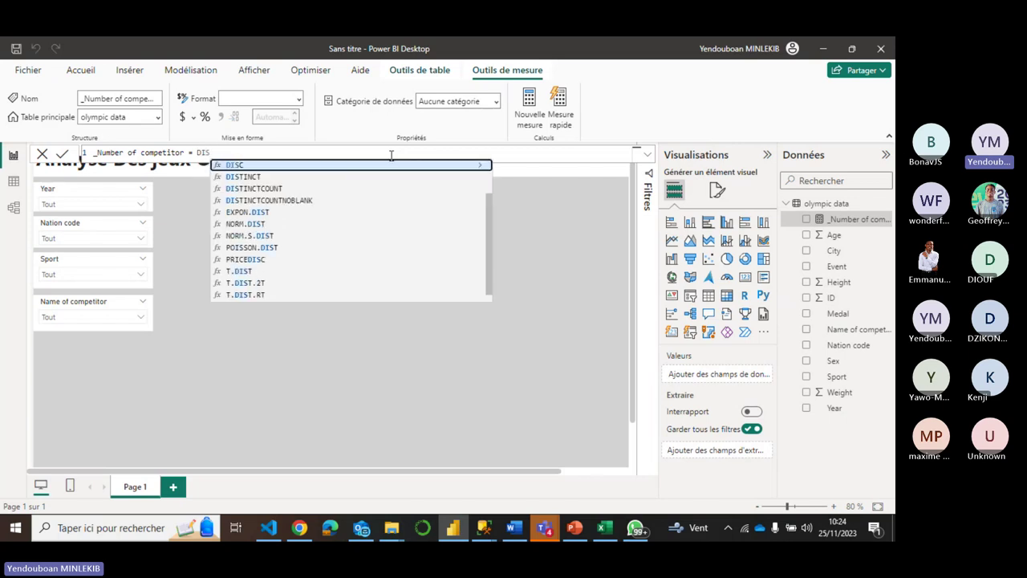
pyautogui.press('Down')
pyautogui.press('Down')
pyautogui.press('Tab')
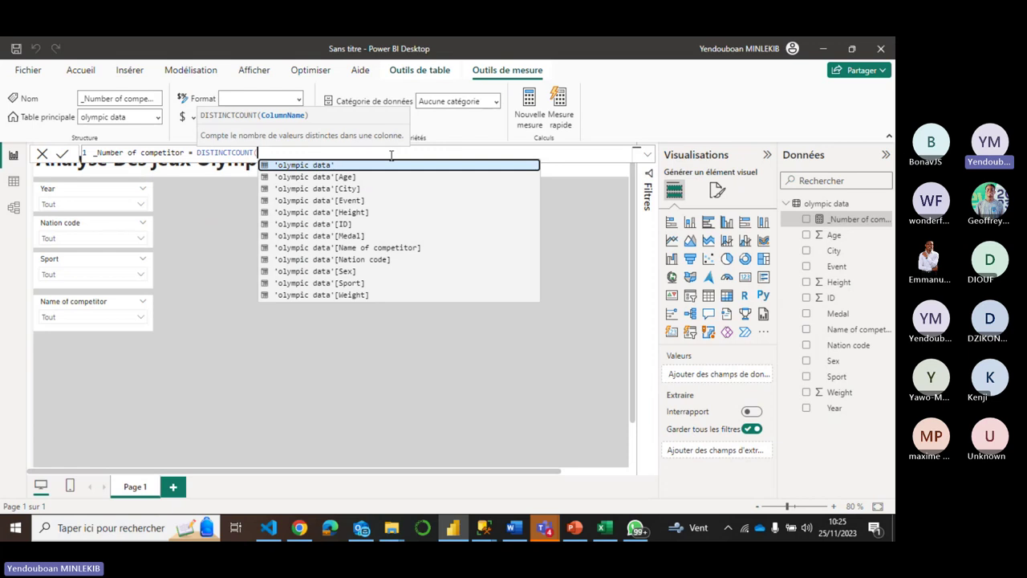
# Give DISTINCTCOUNT the 'olympic data'[ID] column as its argument, close the parenthesis and commit the measure
pyautogui.write("'")
pyautogui.press('Down')
pyautogui.press('Down')
pyautogui.press('Down')
pyautogui.press('Down')
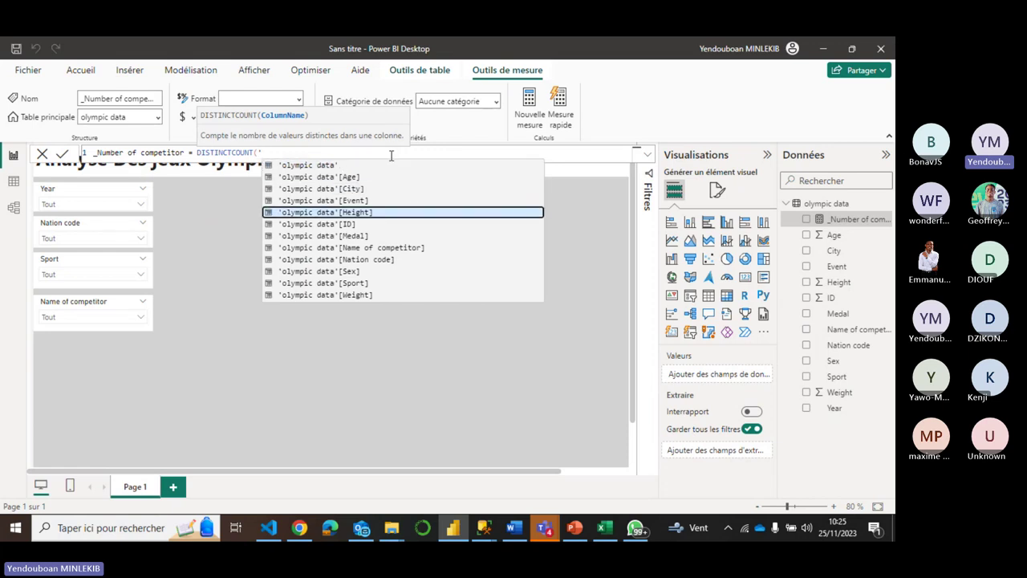
pyautogui.press('Down')
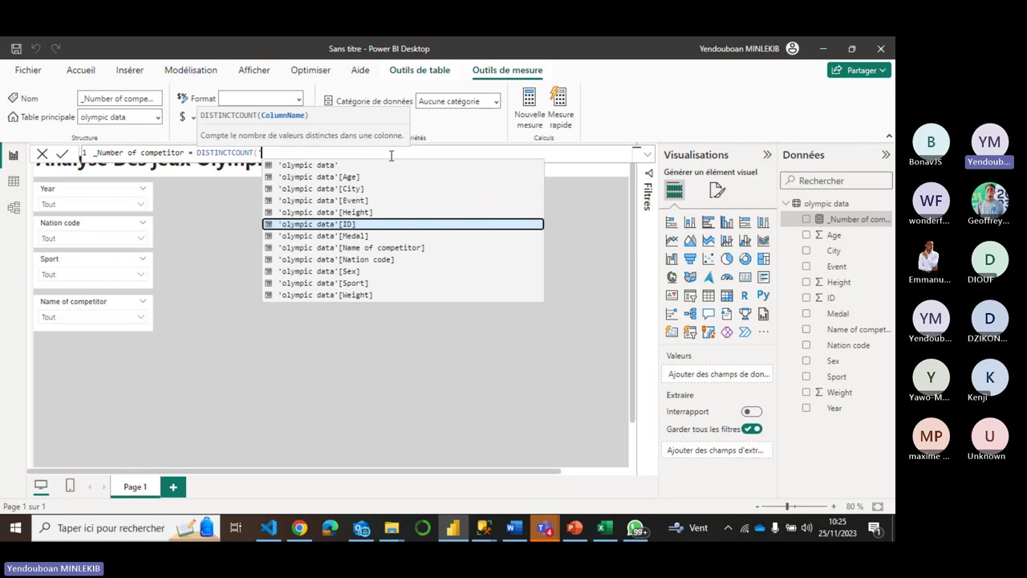
pyautogui.press('Tab')
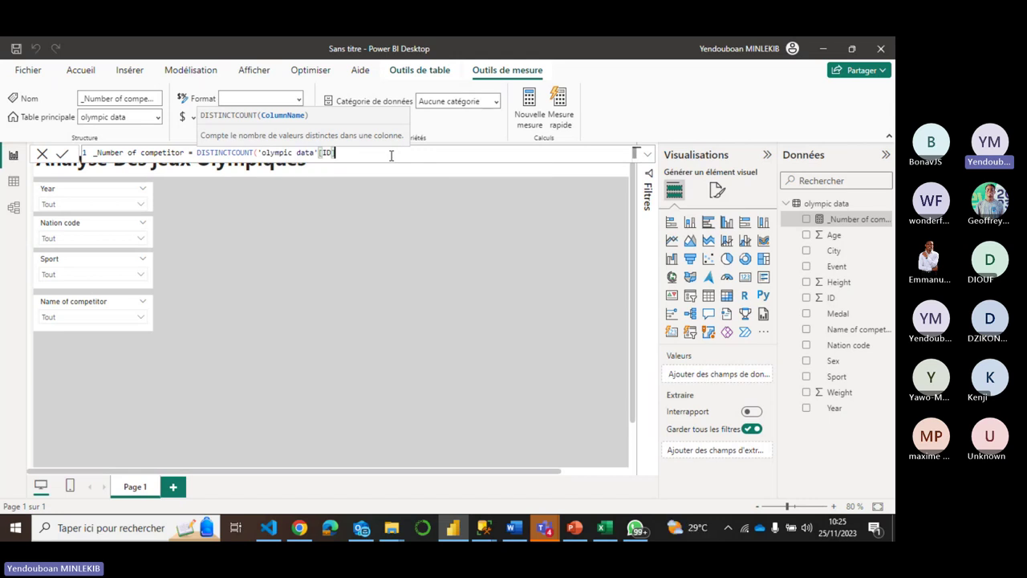
pyautogui.write(')')
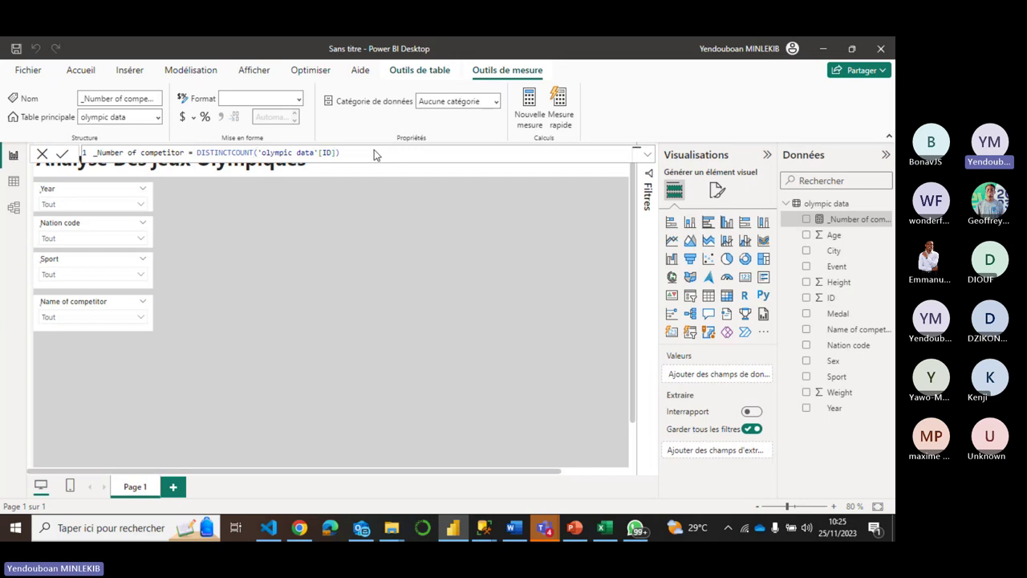
pyautogui.press('Return')
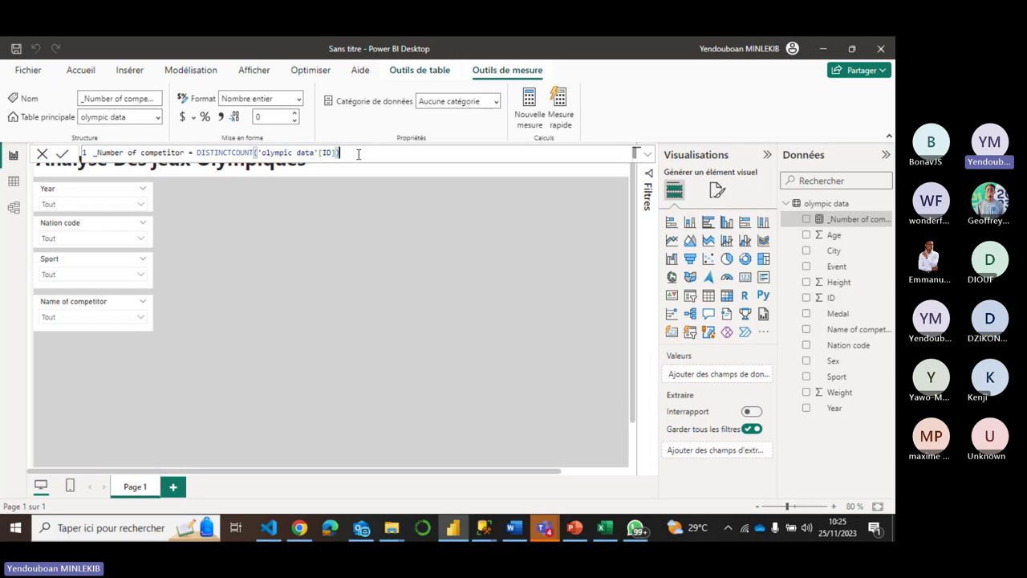
# Create another measure in the olympic data table and name it _Number of medals, followed by an equals sign
pyautogui.click(786, 204)
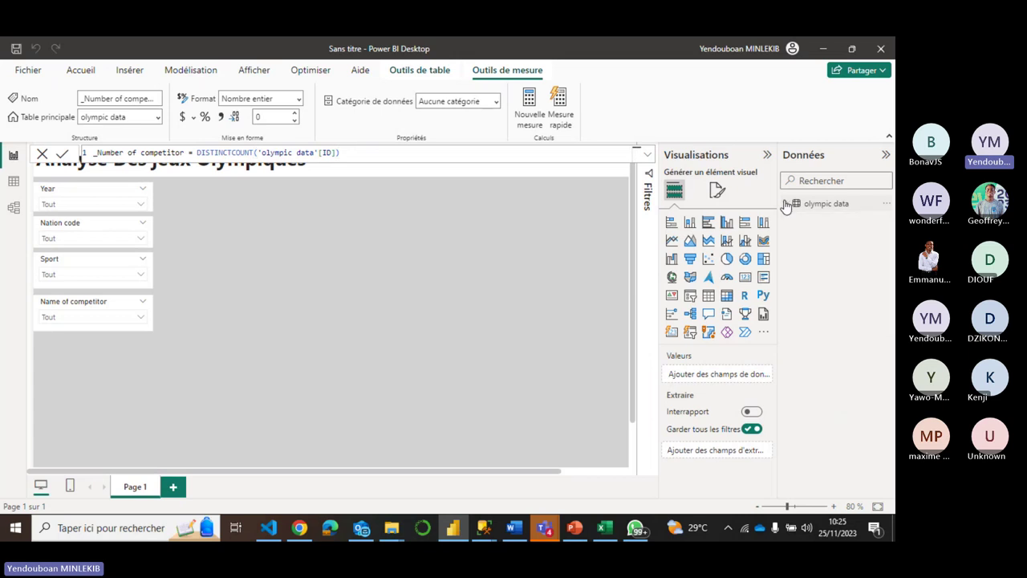
pyautogui.rightClick(822, 205)
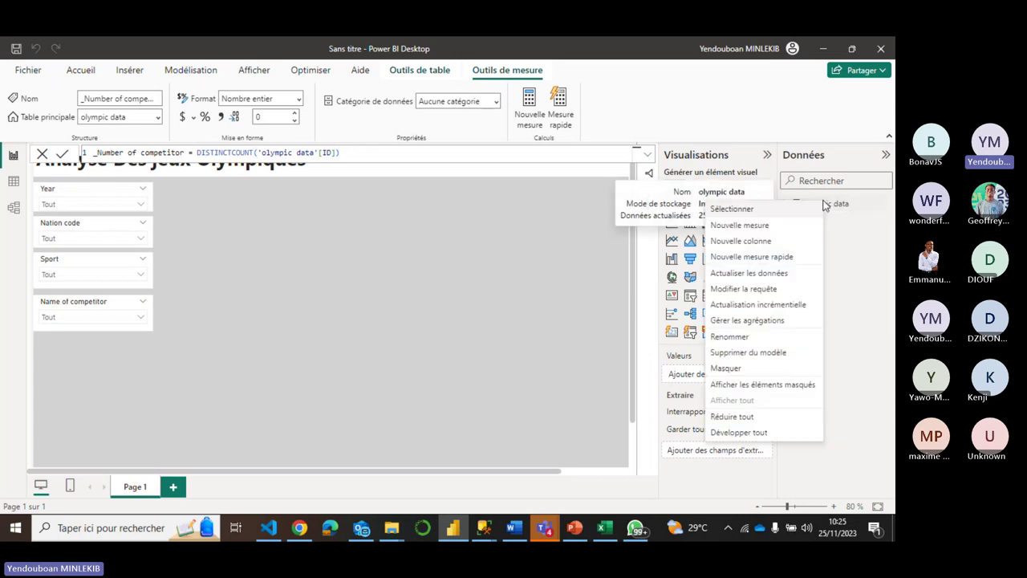
pyautogui.click(781, 228)
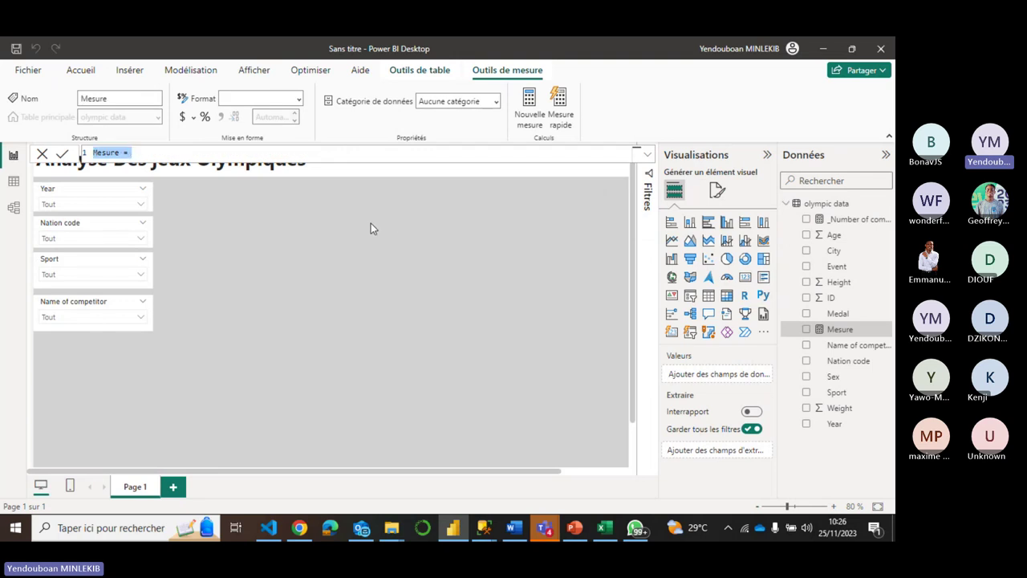
pyautogui.press('BackSpace')
pyautogui.write('Numer')
pyautogui.press('BackSpace')
pyautogui.press('BackSpace')
pyautogui.write('ber ')
pyautogui.write('of t')
pyautogui.press('BackSpace')
pyautogui.write('meda')
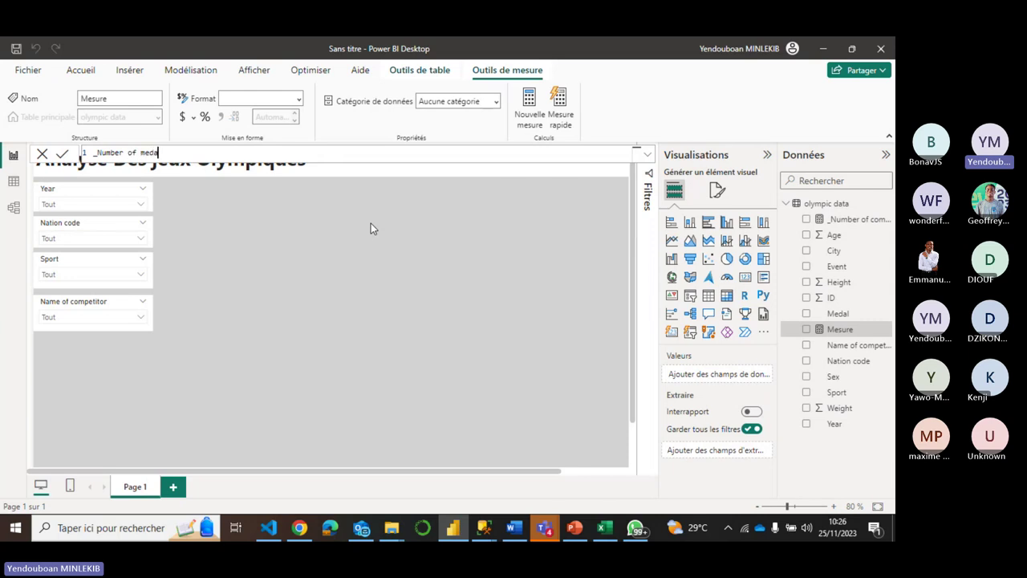
pyautogui.write('ls =')
# Start the _Number of medals formula with the COUNTROWS function
pyautogui.write('R')
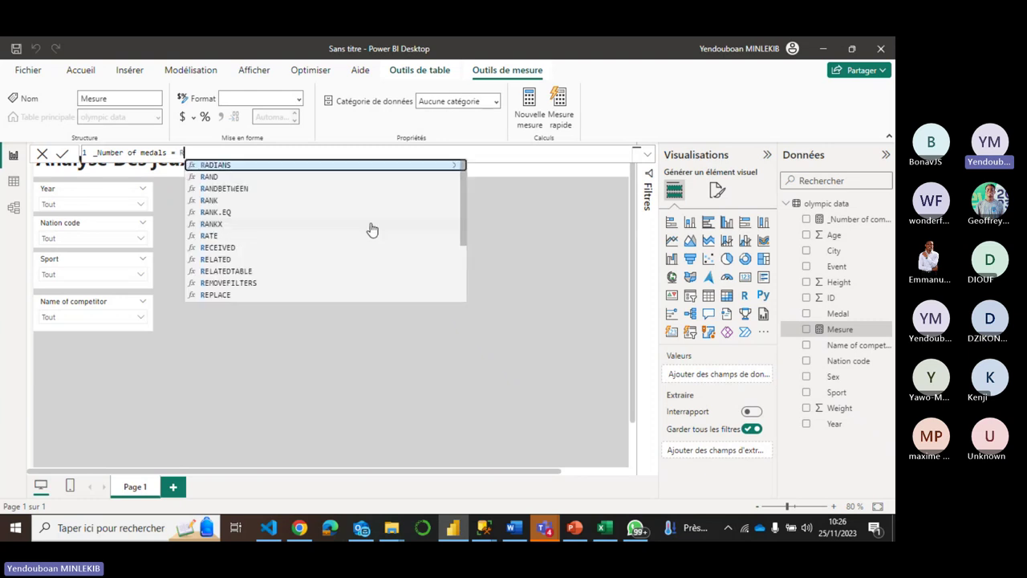
pyautogui.write('O')
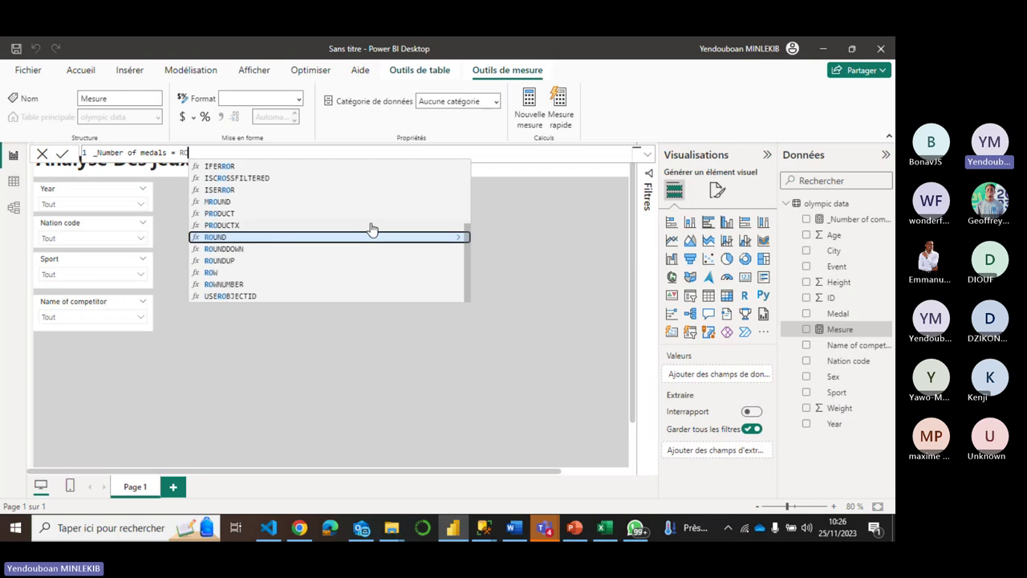
pyautogui.write('W')
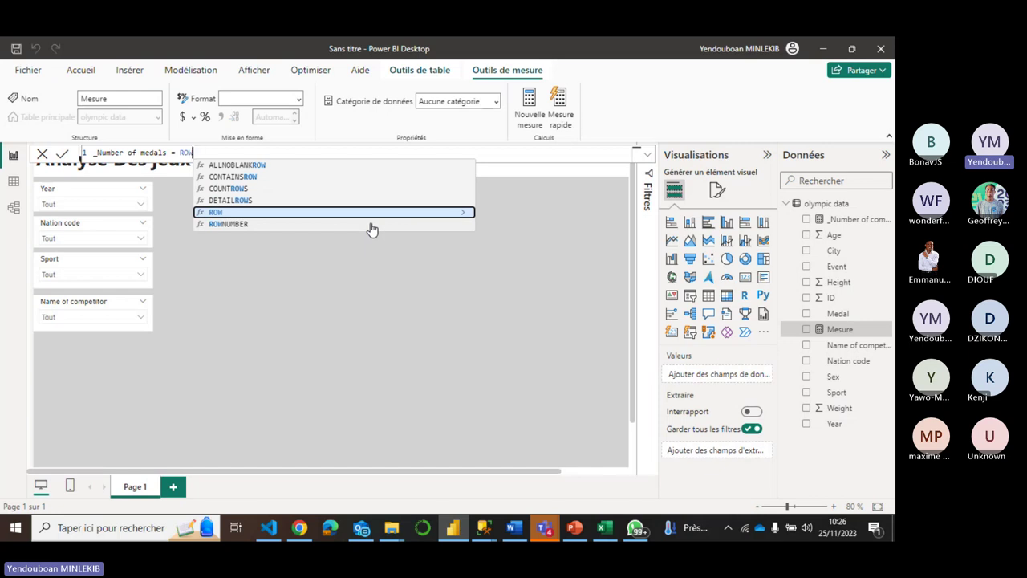
pyautogui.press('Up')
pyautogui.press('Up')
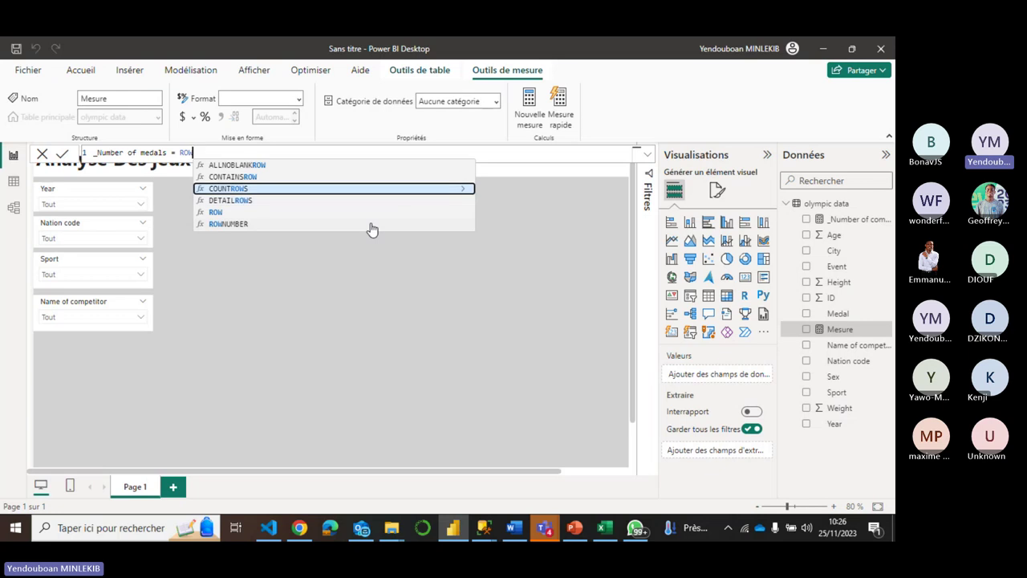
pyautogui.press('Tab')
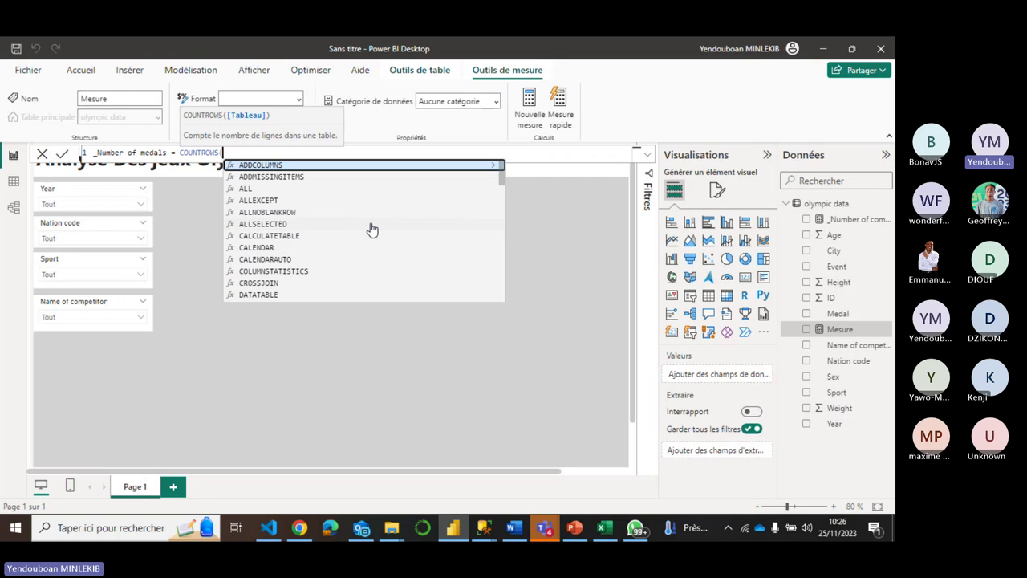
# Give COUNTROWS the 'olympic data' table as its argument, close the parenthesis, commit the measure and return to the report canvas
pyautogui.write('(')
pyautogui.press('BackSpace')
pyautogui.write('o')
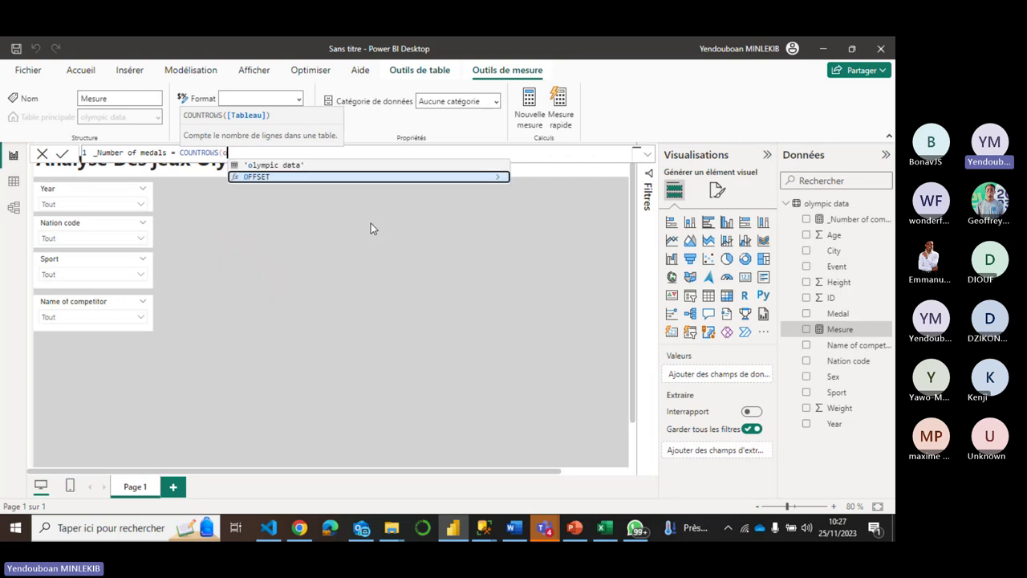
pyautogui.press('Up')
pyautogui.press('Tab')
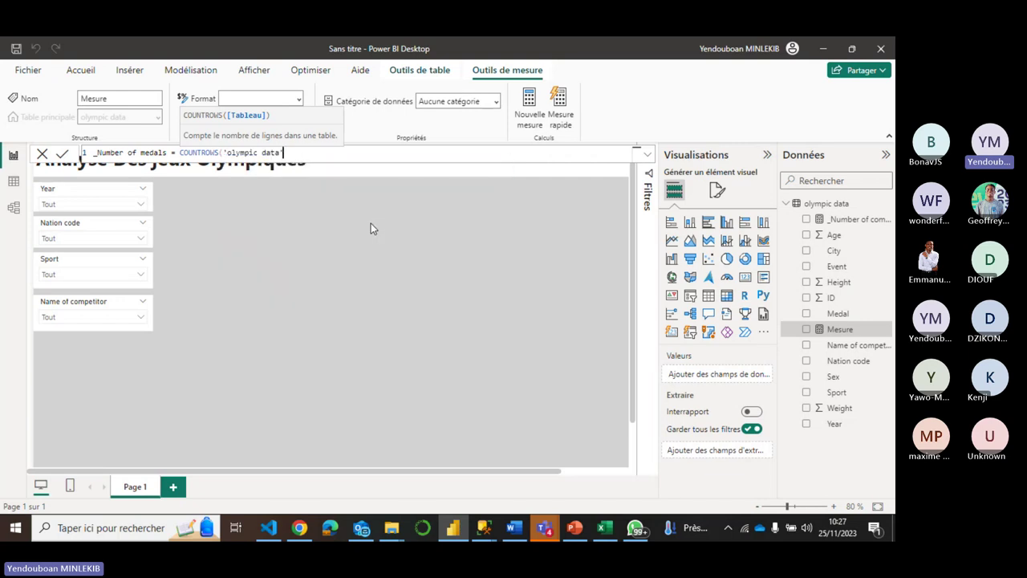
pyautogui.write(')')
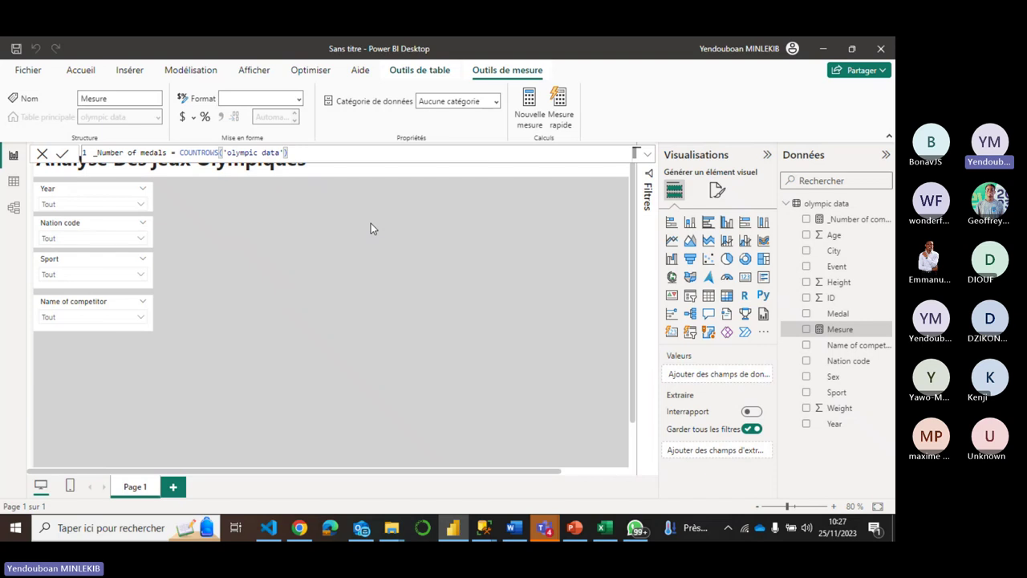
pyautogui.press('Return')
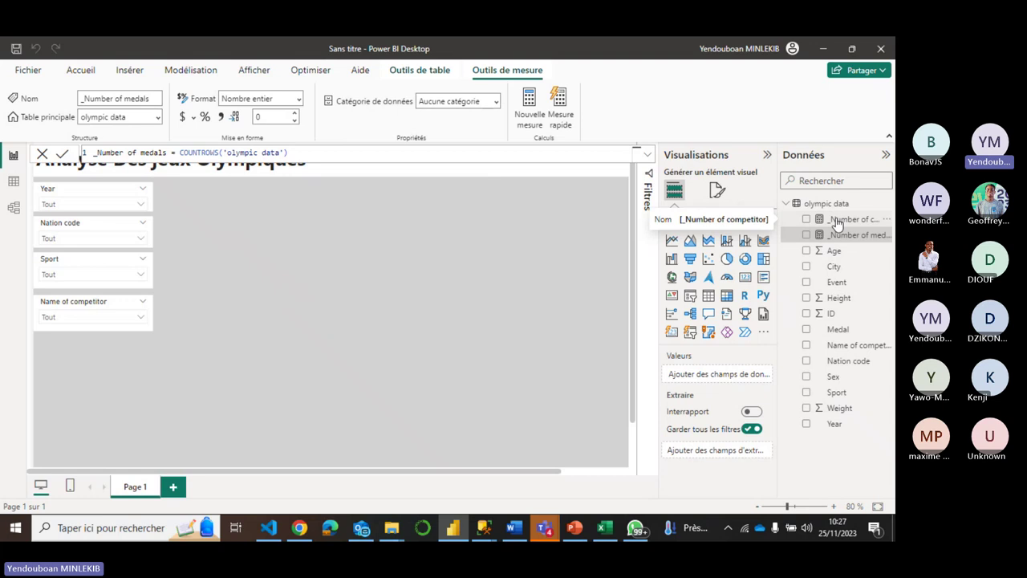
pyautogui.click(554, 251)
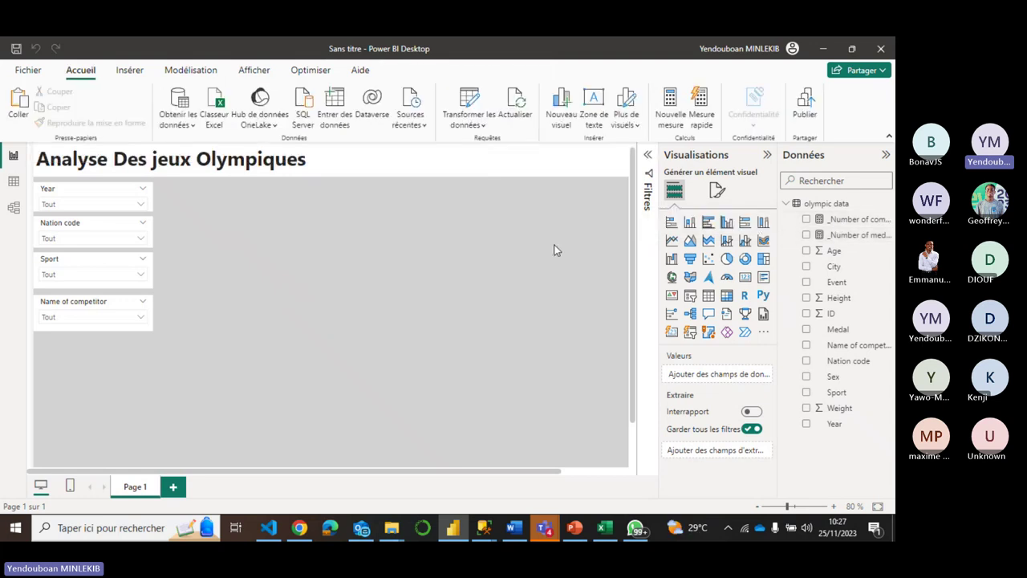
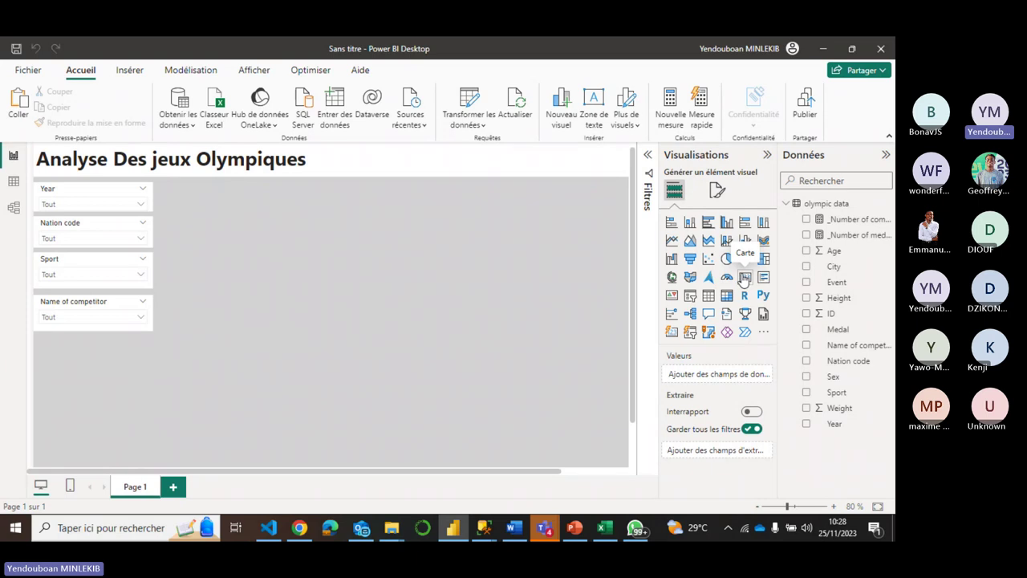
# Add a card of reduced height for the _Number of competitor measure in the grey area beside the Year and Nation code slicers
pyautogui.click(746, 278)
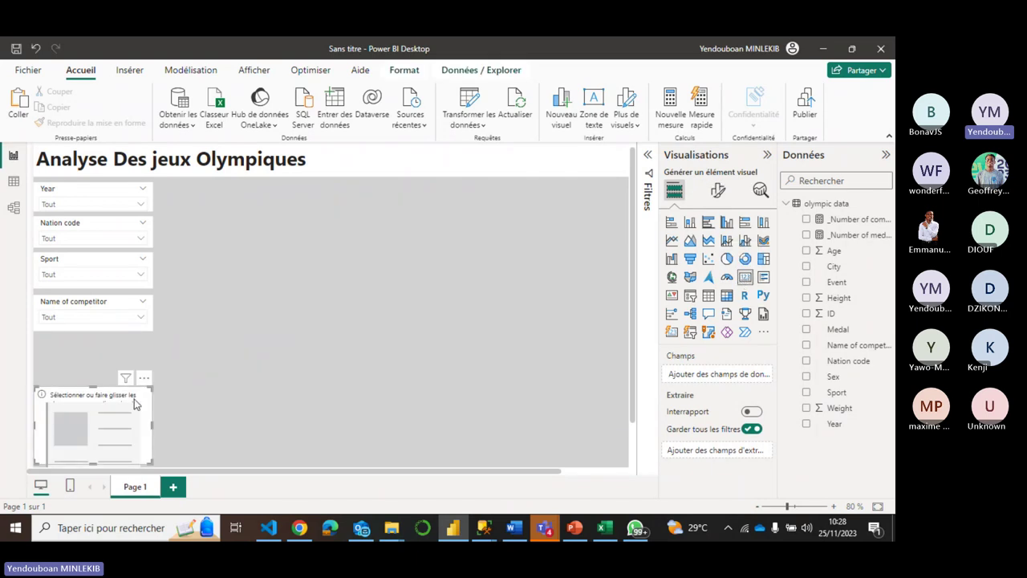
pyautogui.moveTo(134, 394); pyautogui.dragTo(282, 205)
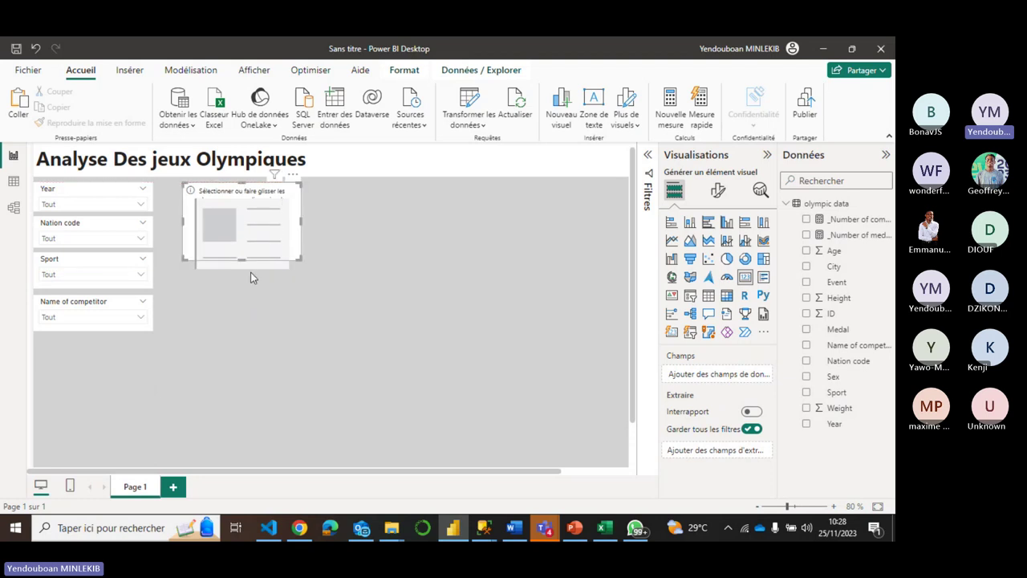
pyautogui.moveTo(246, 264); pyautogui.dragTo(243, 247)
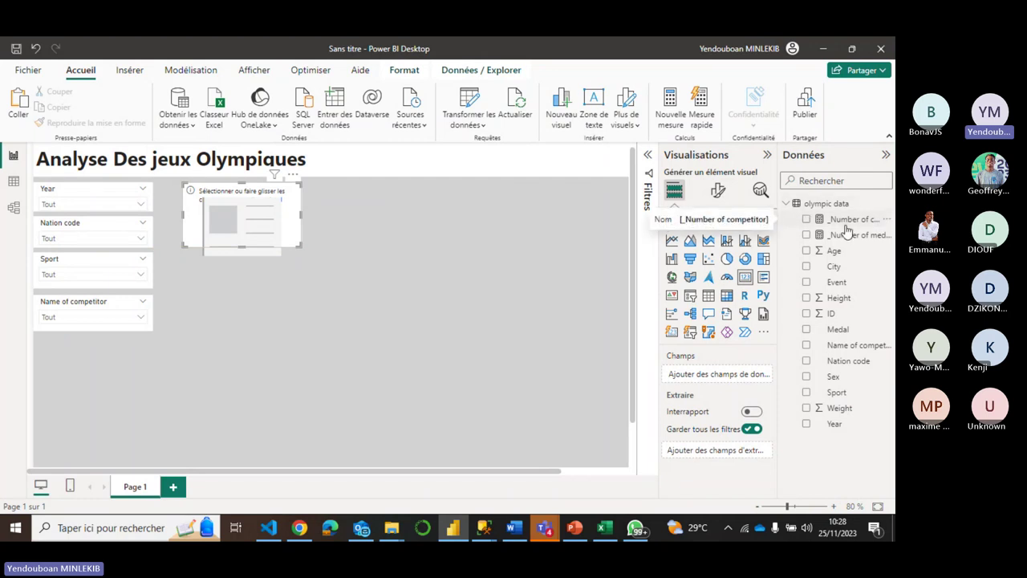
pyautogui.moveTo(845, 228); pyautogui.dragTo(711, 379)
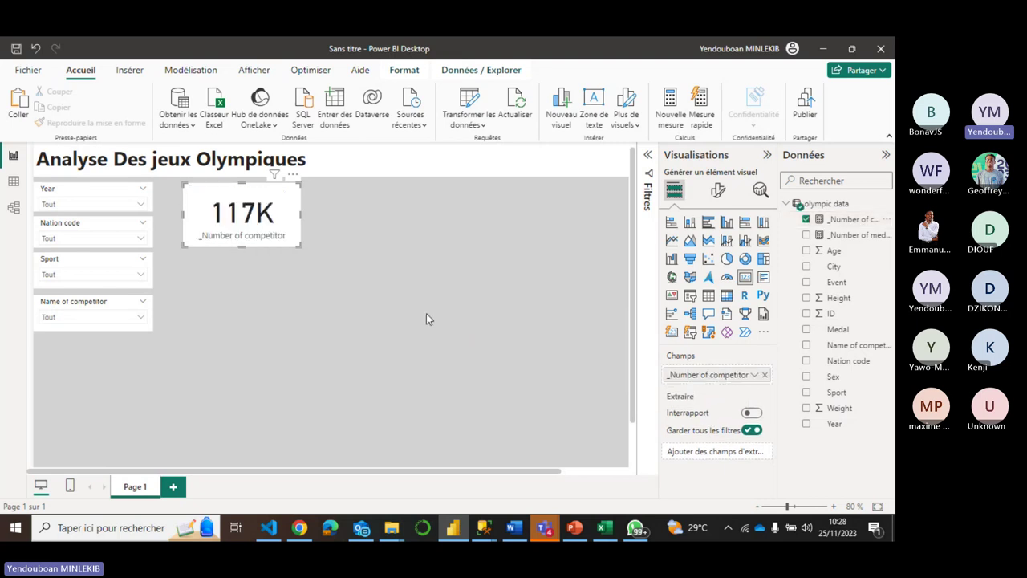
pyautogui.moveTo(247, 226); pyautogui.dragTo(310, 244)
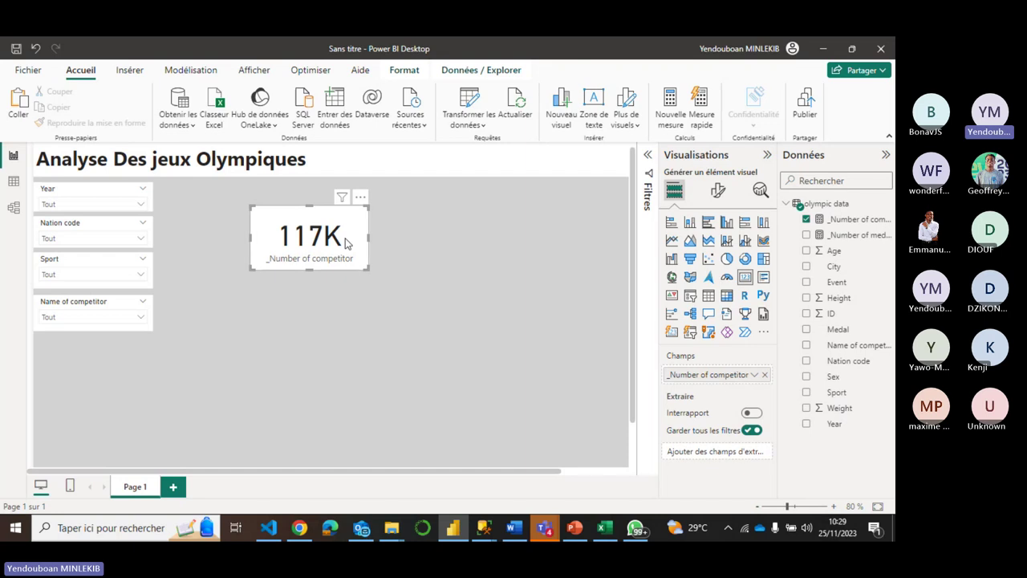
# Set the display units of the _Number of competitor card's callout value to Aucun
pyautogui.click(718, 190)
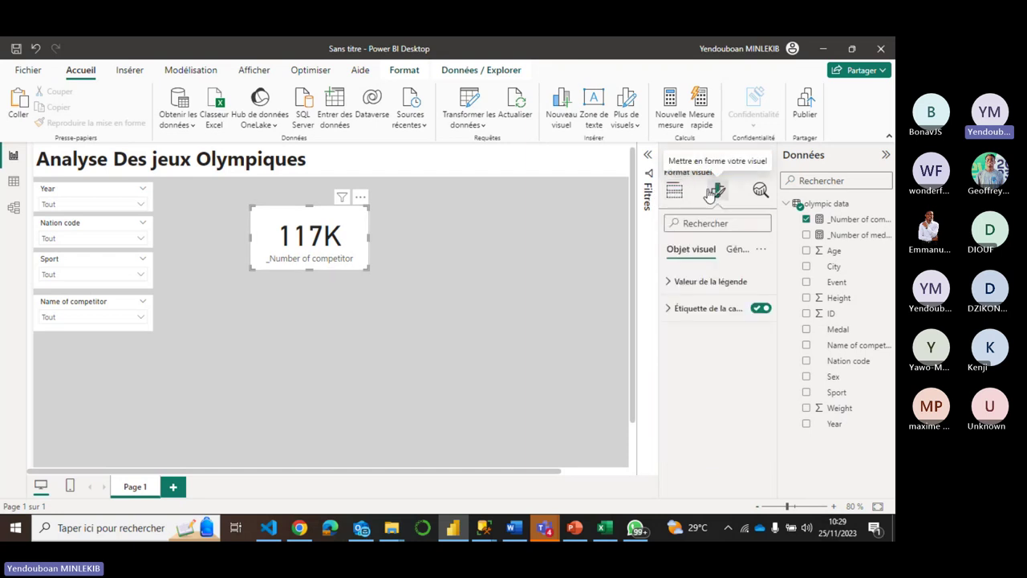
pyautogui.click(694, 285)
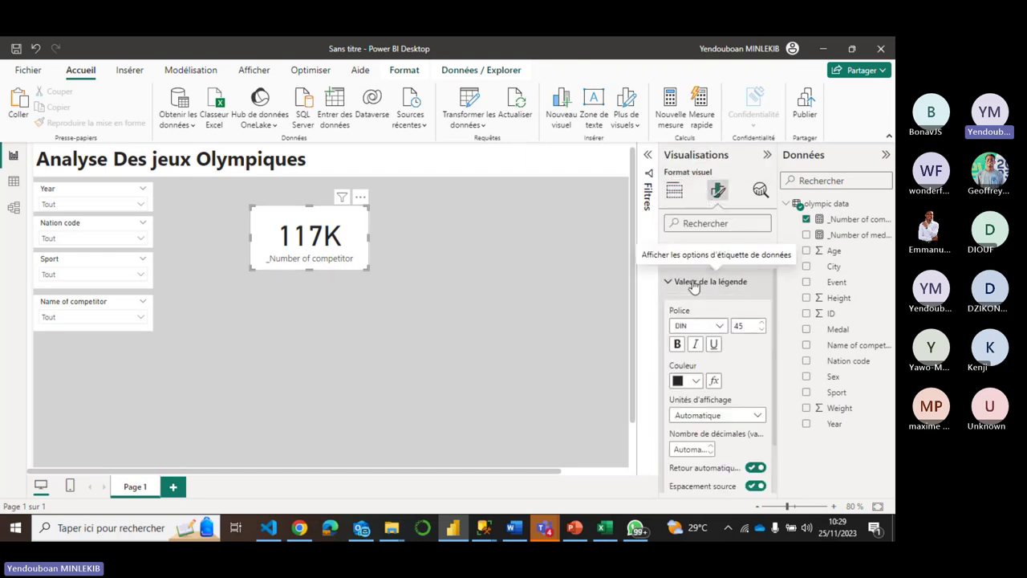
pyautogui.click(694, 285)
pyautogui.click(694, 285)
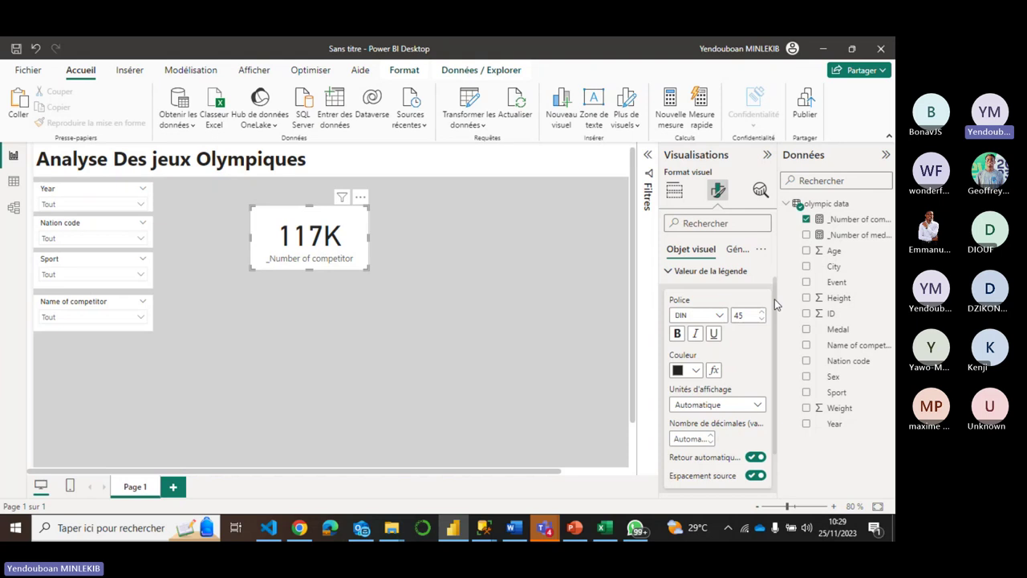
pyautogui.moveTo(774, 298)
pyautogui.mouseDown()
pyautogui.moveTo(774, 313)
pyautogui.moveTo(769, 292)
pyautogui.mouseUp()
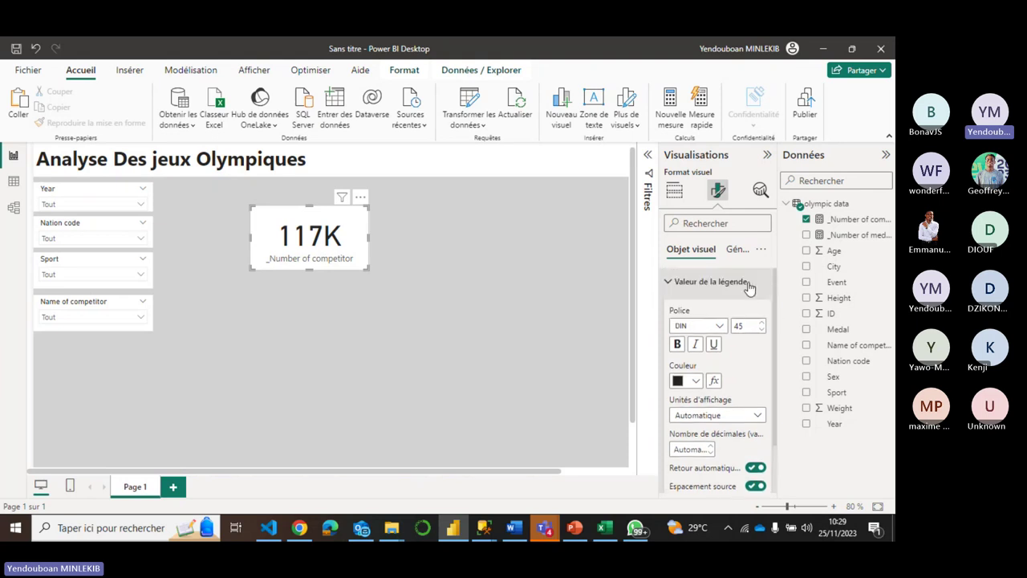
pyautogui.click(710, 284)
pyautogui.click(709, 286)
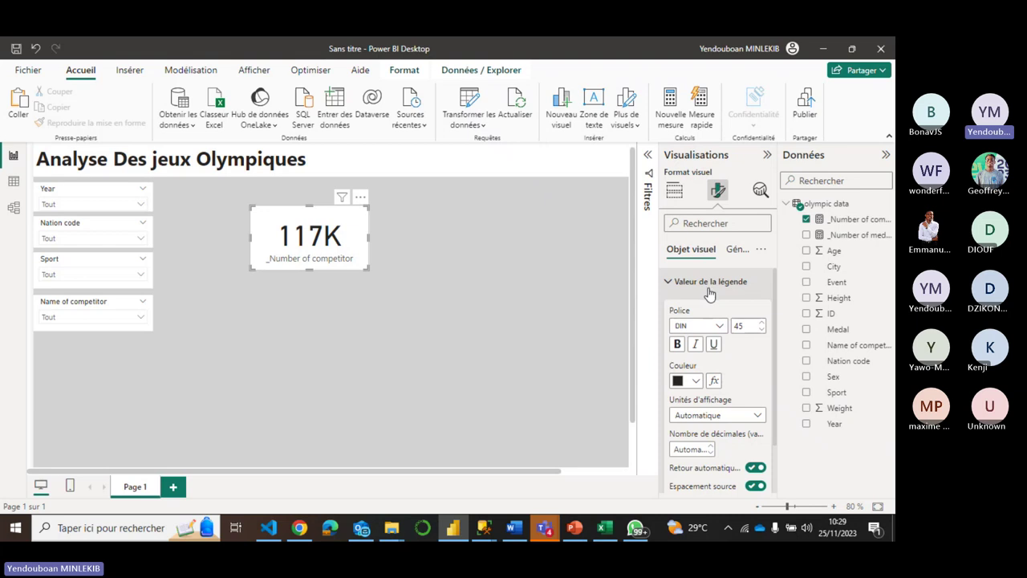
pyautogui.click(753, 416)
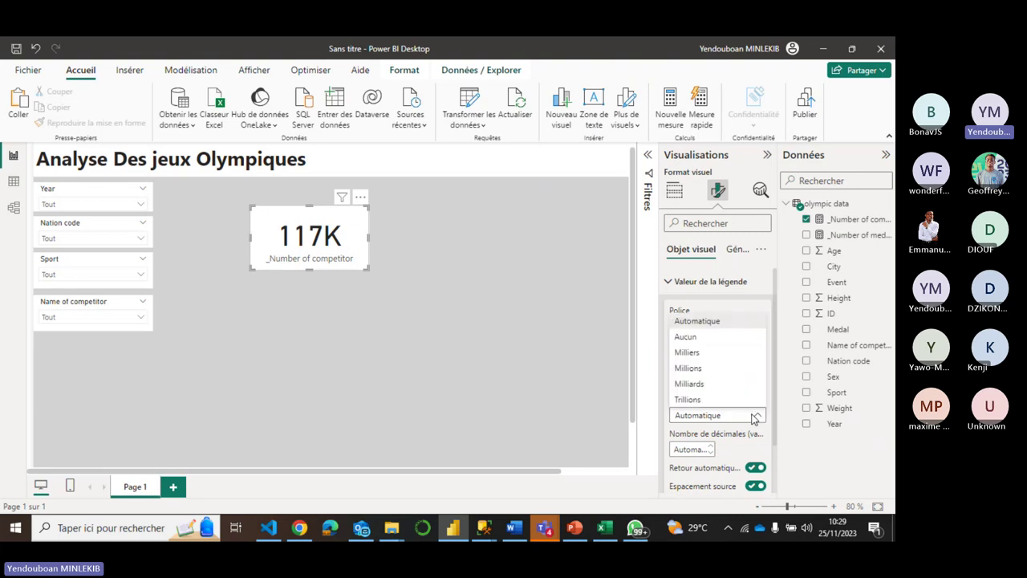
pyautogui.click(702, 337)
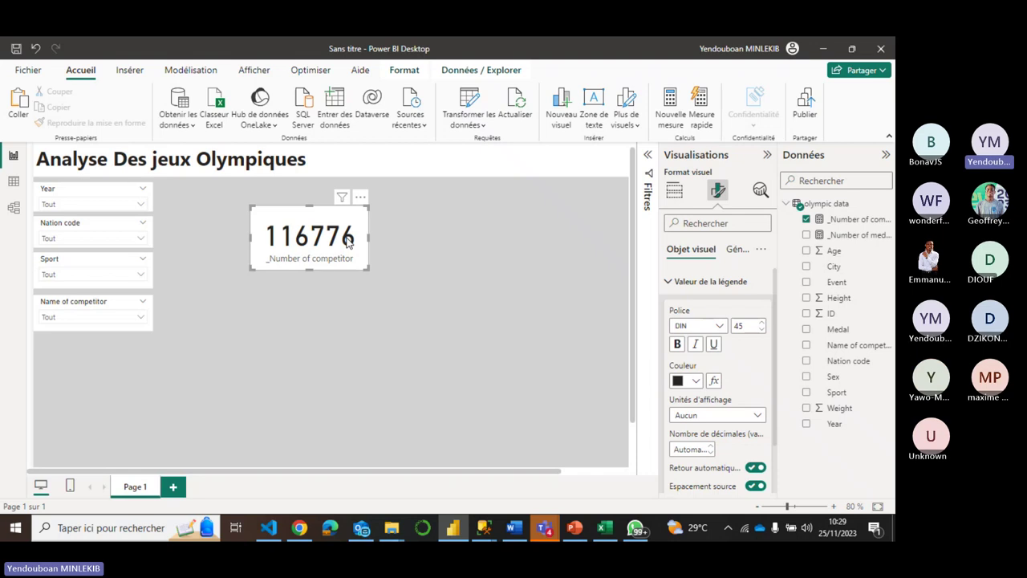
# Move the _Number of competitor card to the upper edge of the grey area, right beside the Year slicer
pyautogui.moveTo(348, 242); pyautogui.dragTo(361, 247)
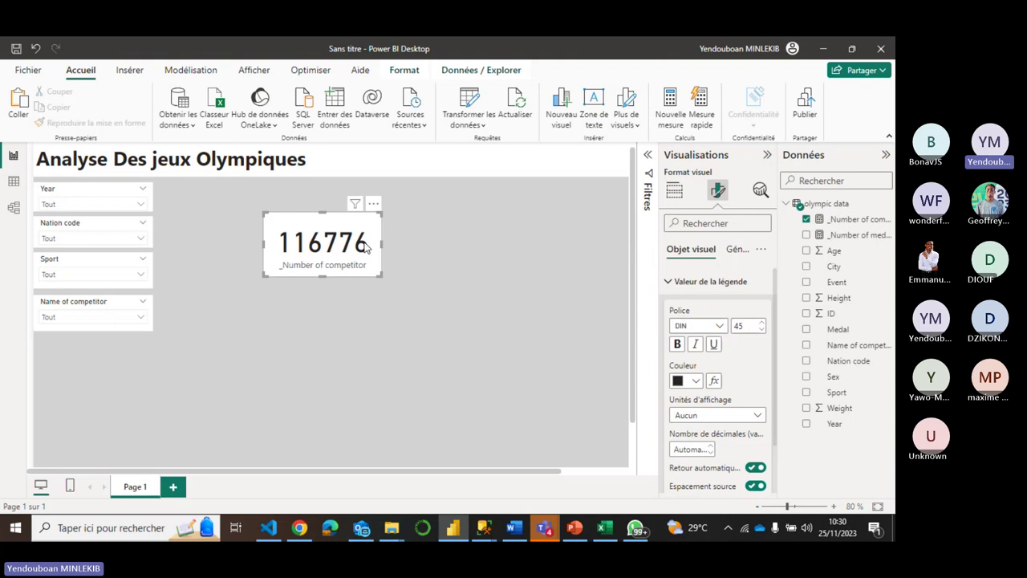
pyautogui.moveTo(365, 246); pyautogui.dragTo(247, 222)
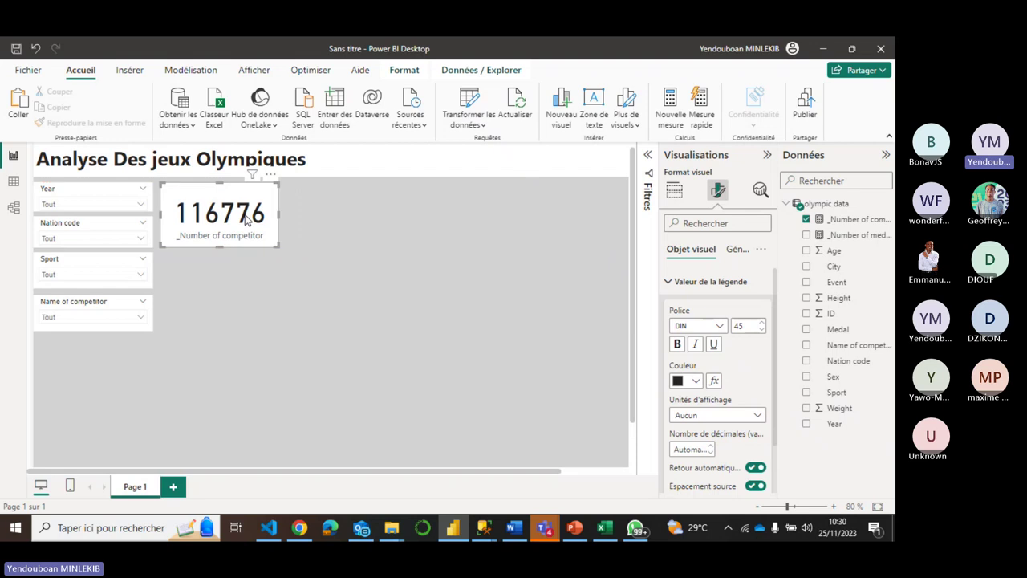
pyautogui.click(229, 274)
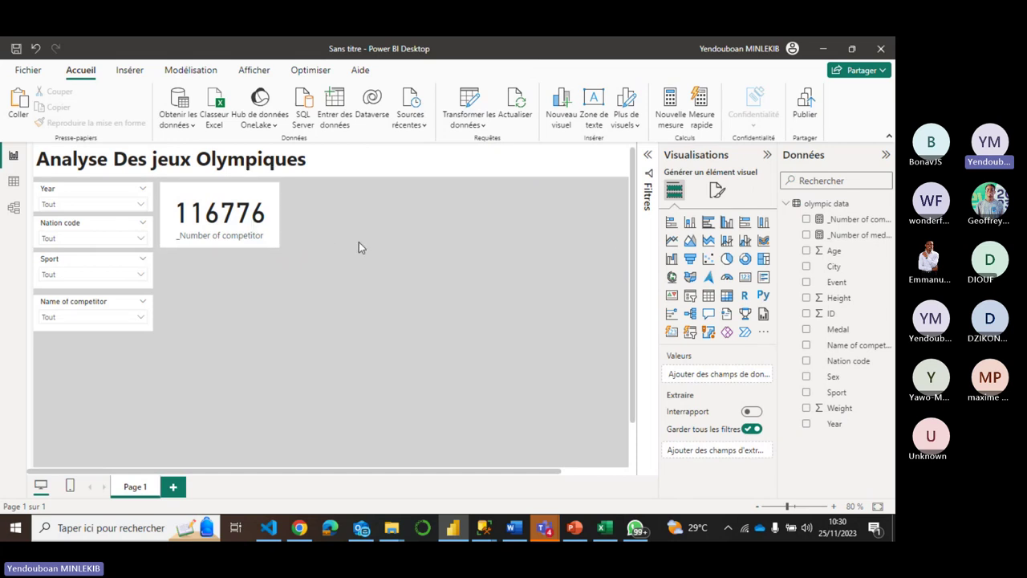
# Format the _Number of competitor measure with a thousands separator and make its card slightly narrower
pyautogui.click(238, 228)
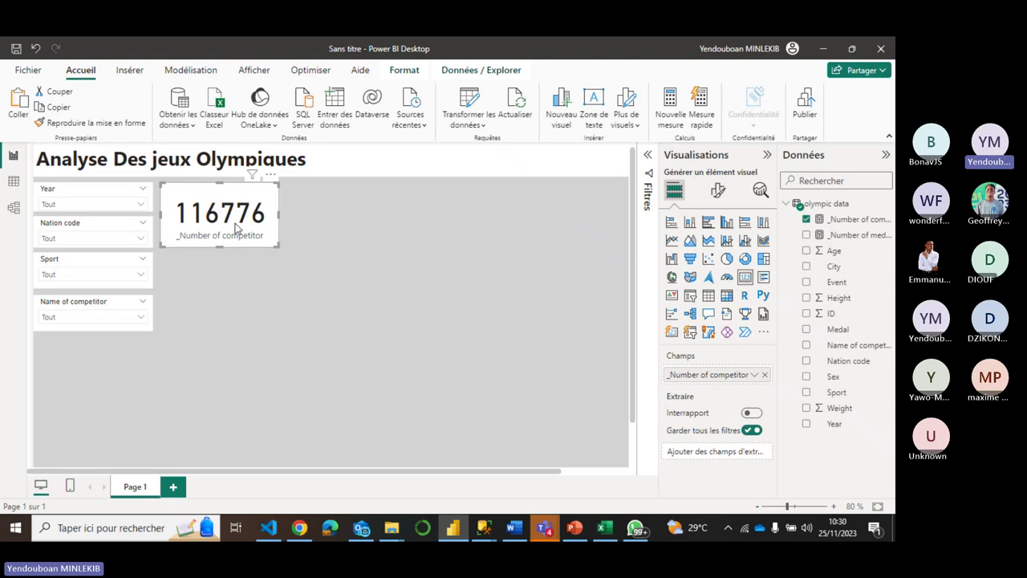
pyautogui.click(851, 224)
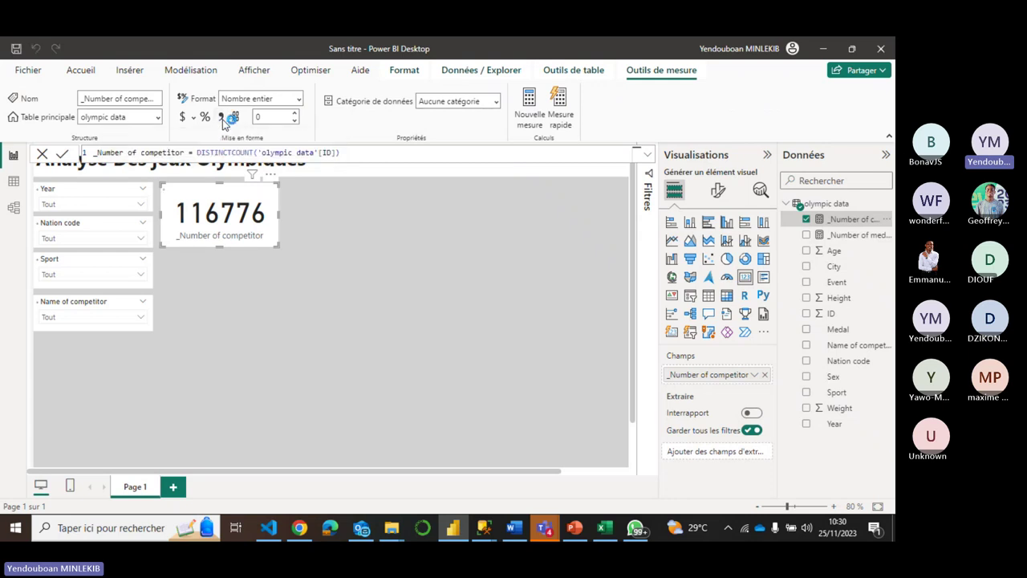
pyautogui.click(222, 118)
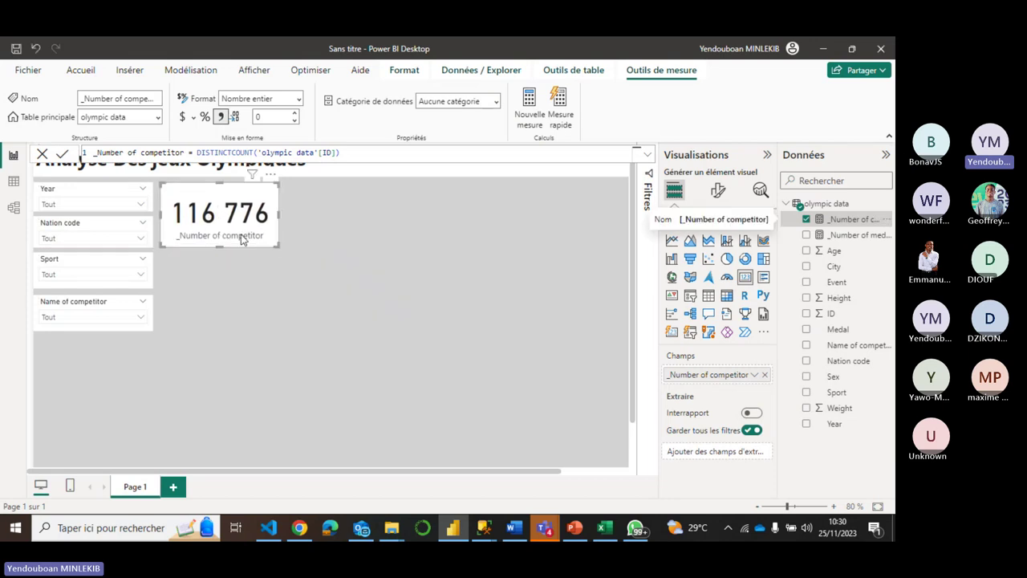
pyautogui.moveTo(279, 215)
pyautogui.mouseDown()
pyautogui.moveTo(261, 221)
pyautogui.moveTo(265, 214)
pyautogui.mouseUp()
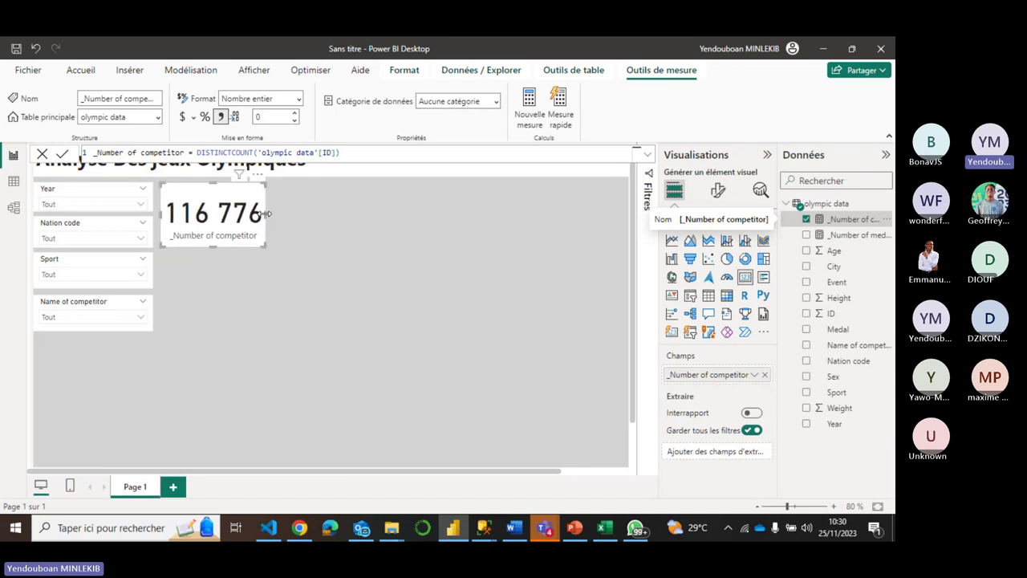
pyautogui.click(294, 219)
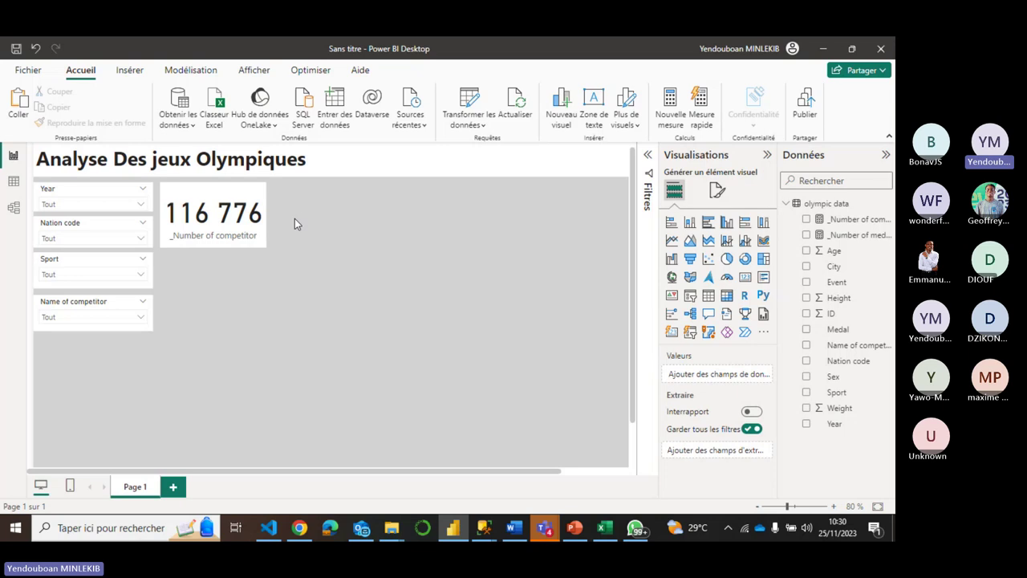
# Duplicate the _Number of competitor card and align the copy beside the original, trimming the original's width slightly
pyautogui.click(239, 210)
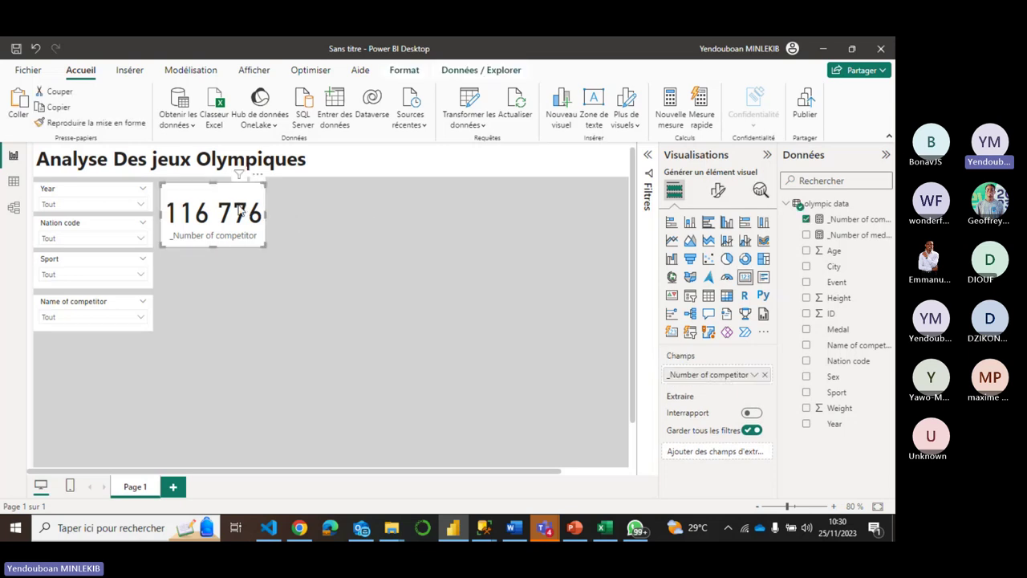
pyautogui.click(343, 221)
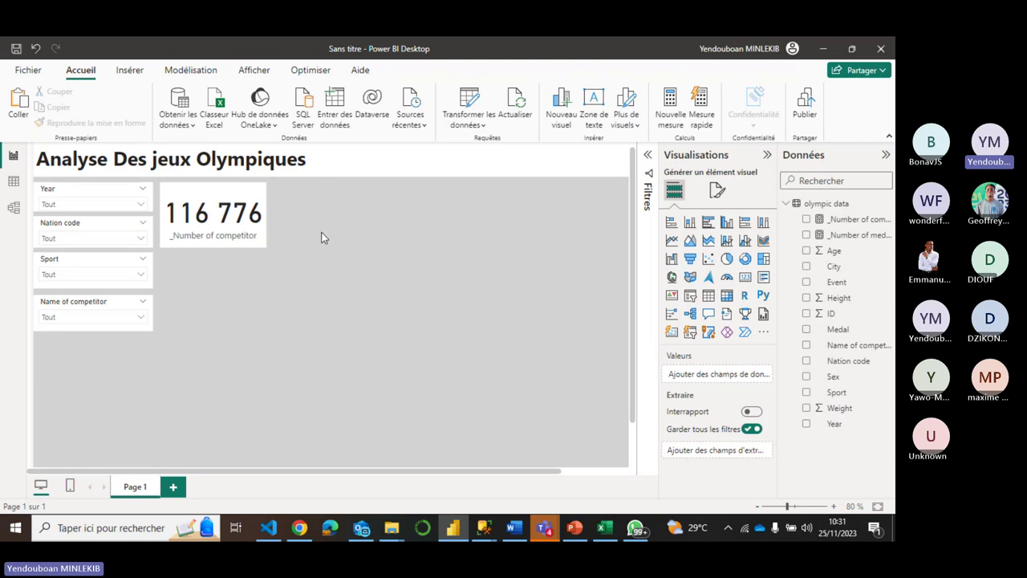
pyautogui.click(245, 219)
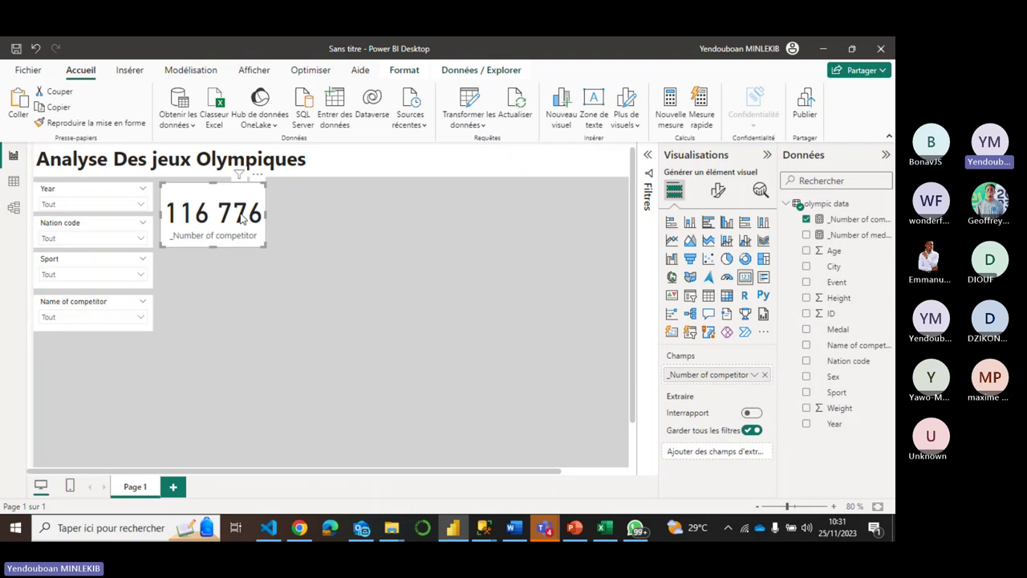
pyautogui.click(328, 244)
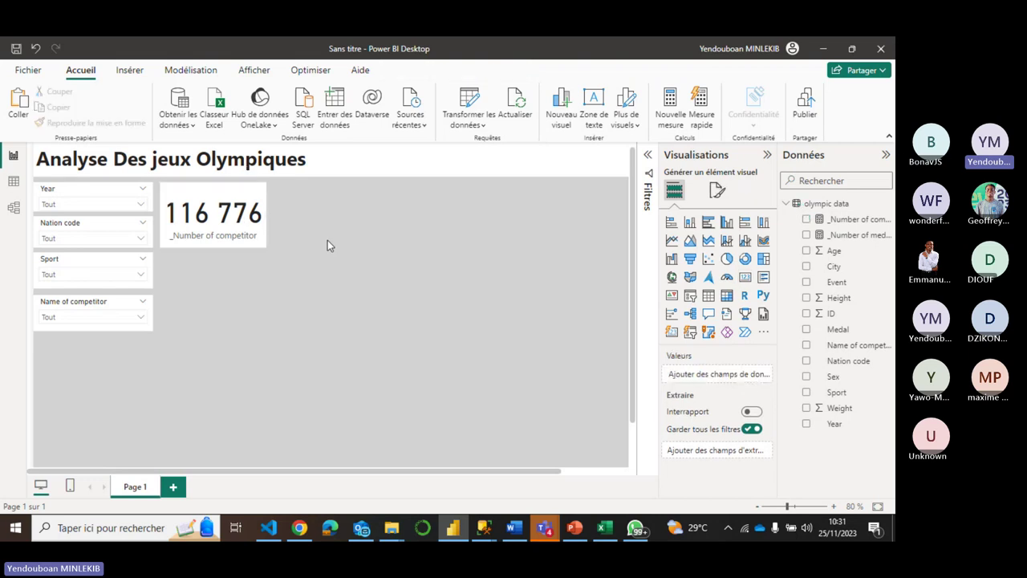
pyautogui.hotkey('ctrl', 'v')
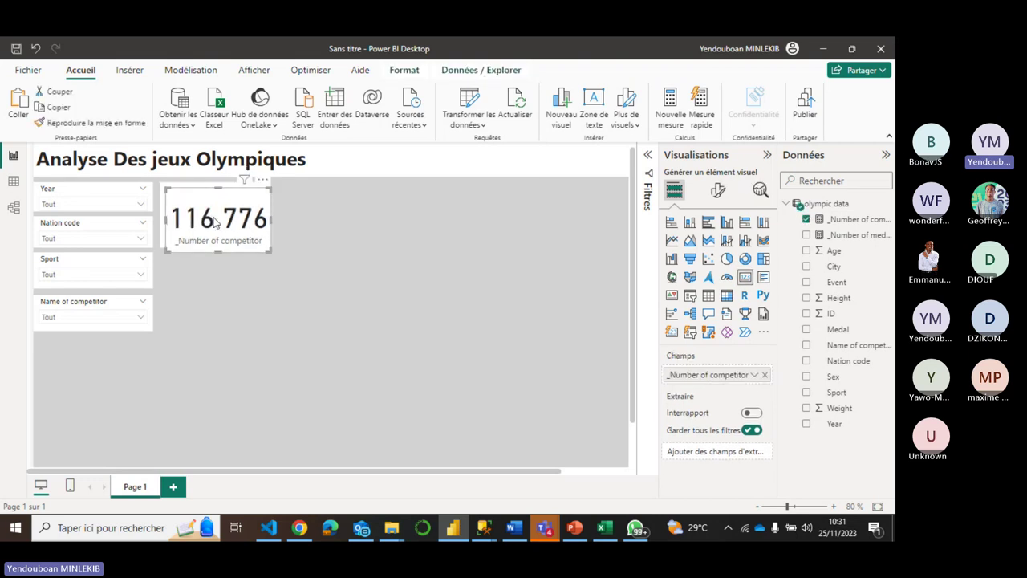
pyautogui.moveTo(213, 220); pyautogui.dragTo(321, 224)
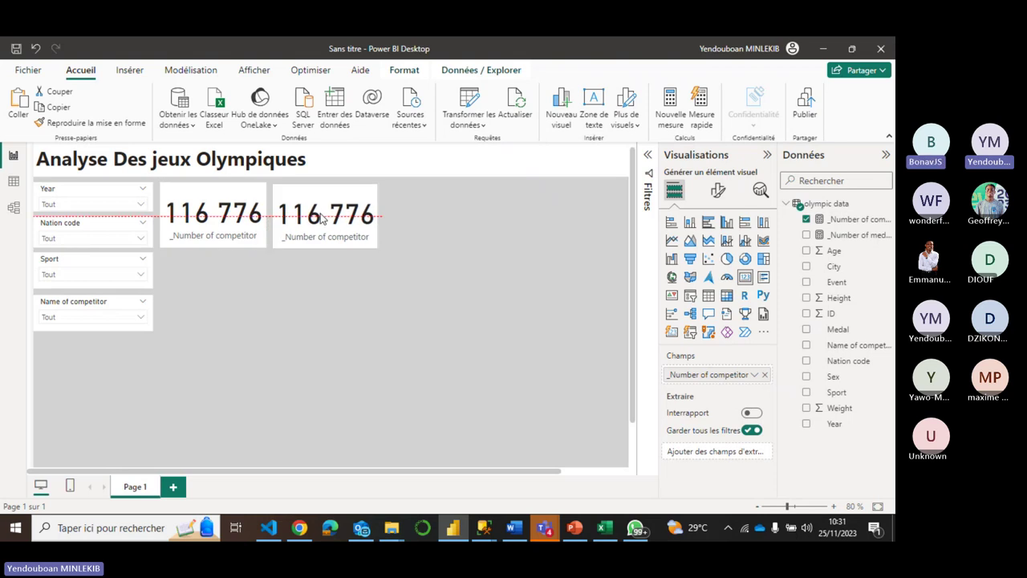
pyautogui.click(262, 218)
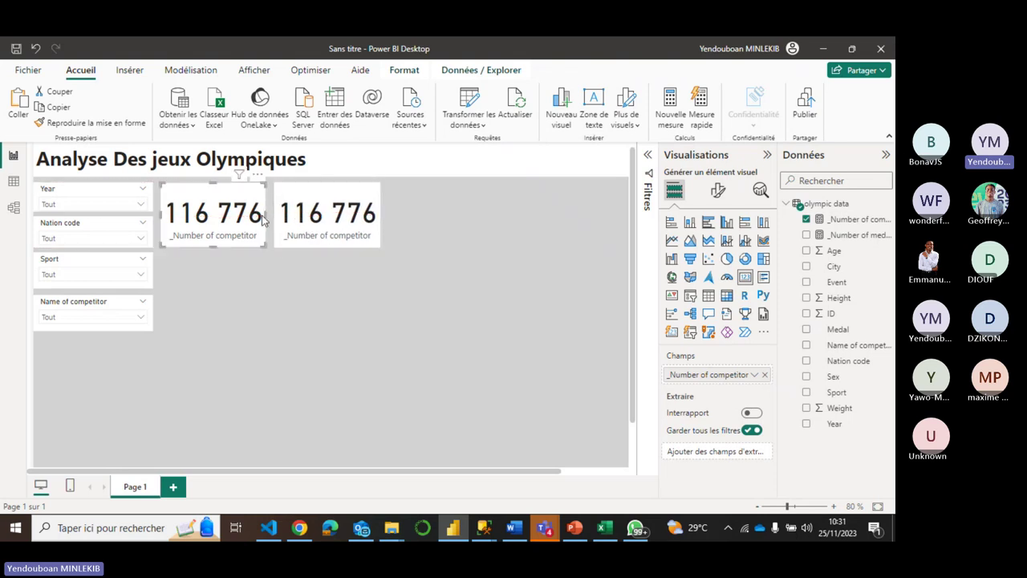
pyautogui.moveTo(265, 213); pyautogui.dragTo(265, 213)
# Replace the field of the duplicated card with the _Number of medals measure
pyautogui.click(311, 215)
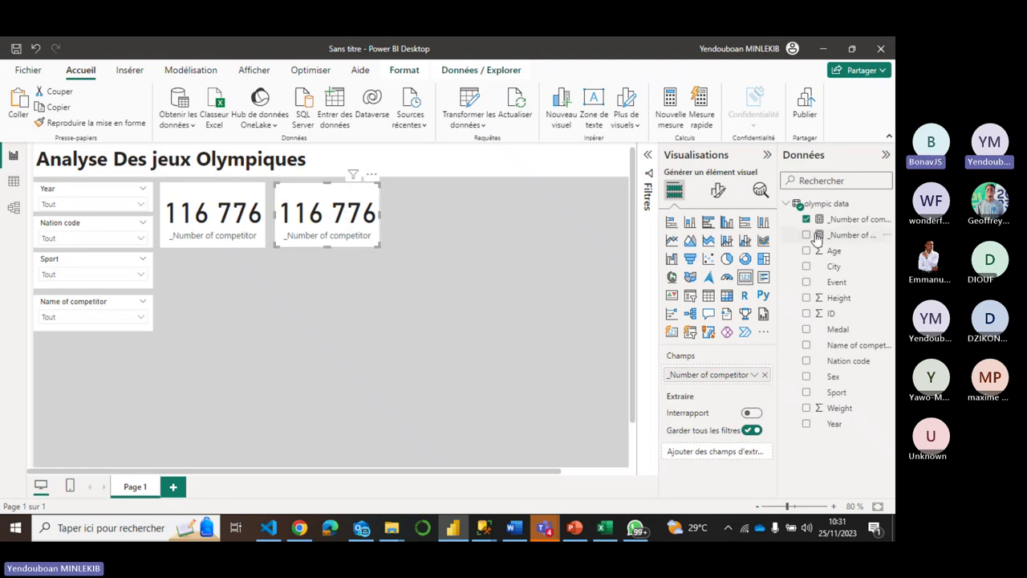
pyautogui.click(816, 235)
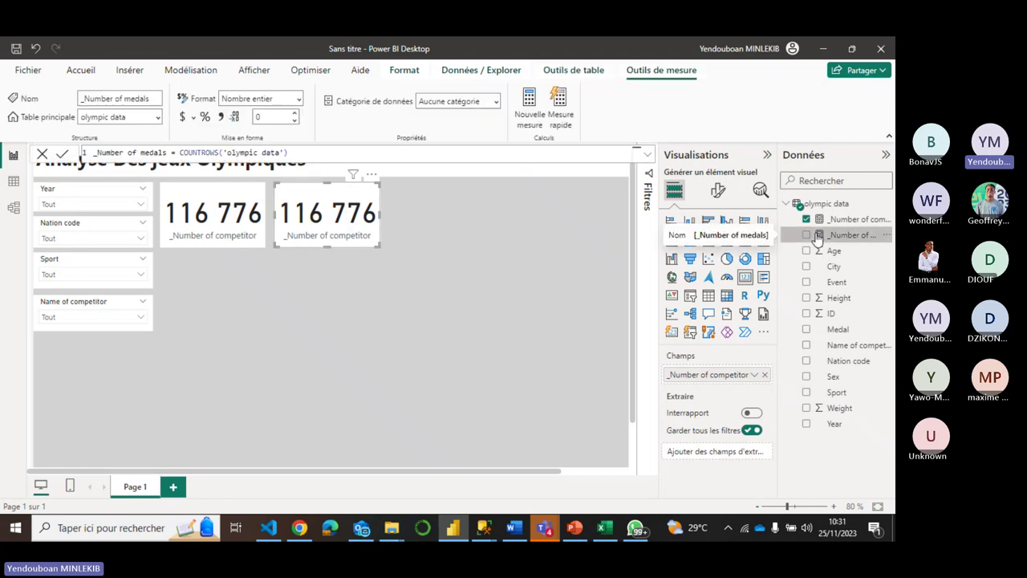
pyautogui.moveTo(816, 235); pyautogui.dragTo(709, 361)
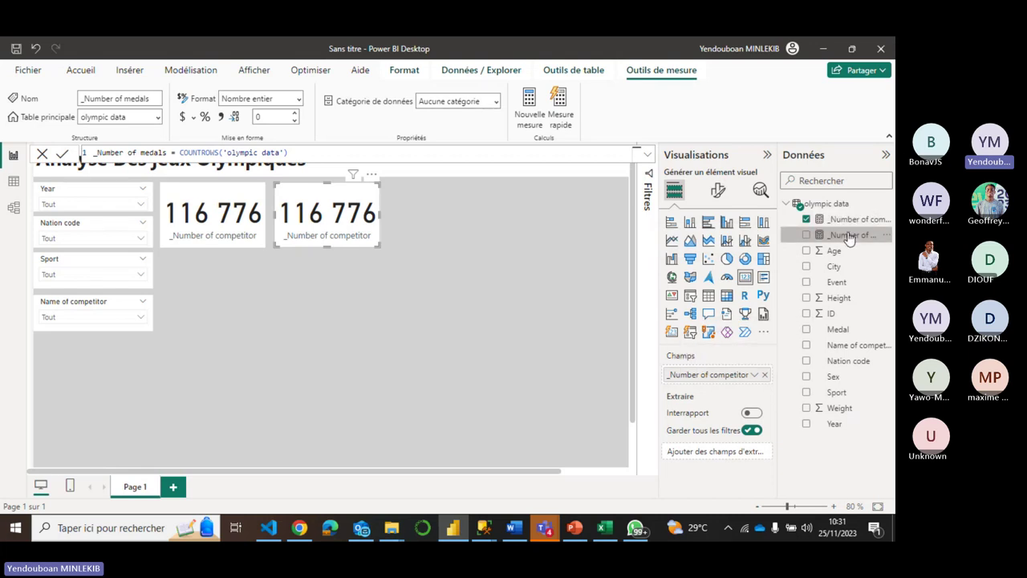
pyautogui.moveTo(849, 239); pyautogui.dragTo(706, 380)
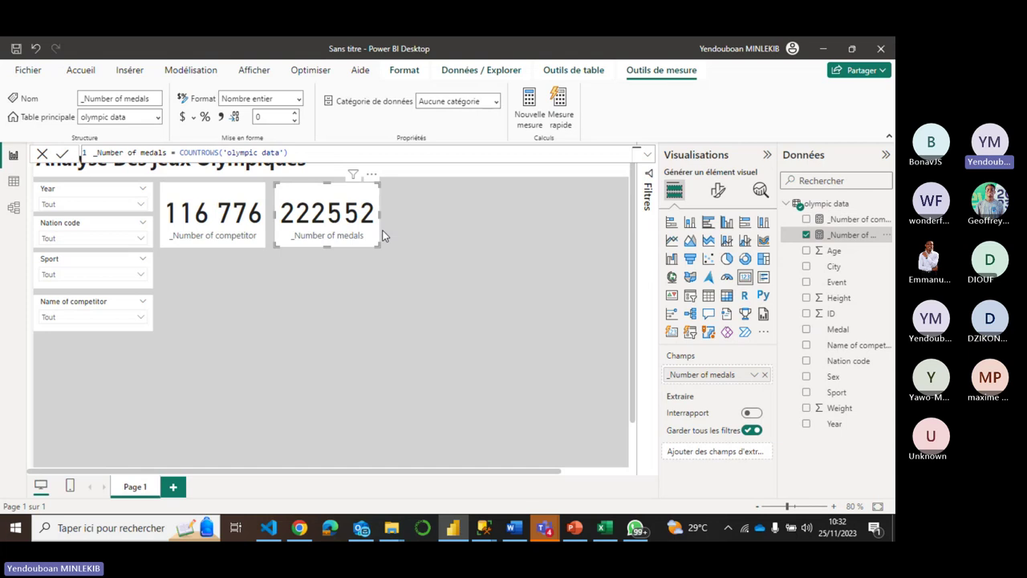
pyautogui.click(383, 268)
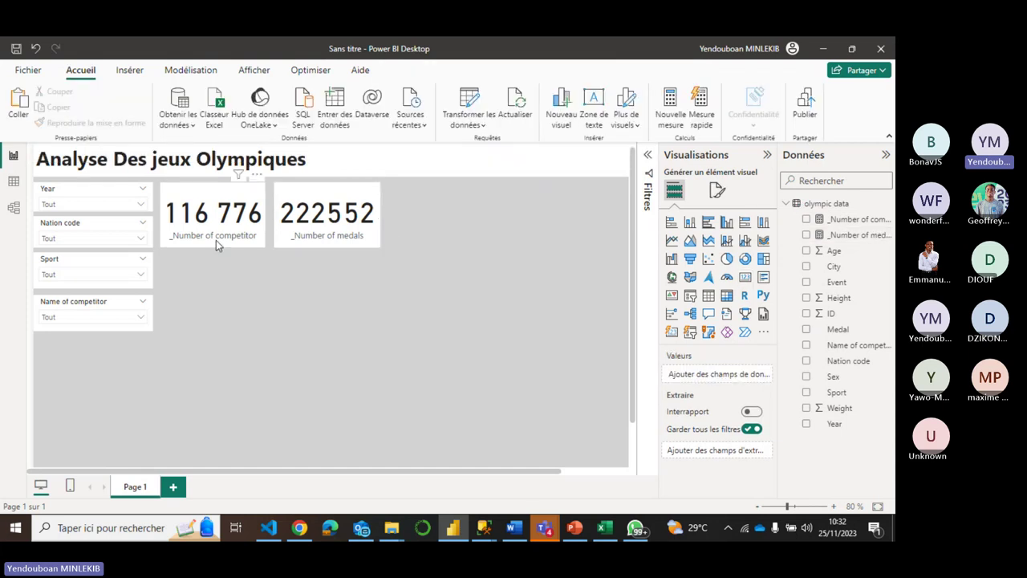
# Narrow the Year, Nation code, Sport and Name of competitor slicers to the same width and move both cards over next to them
pyautogui.click(149, 202)
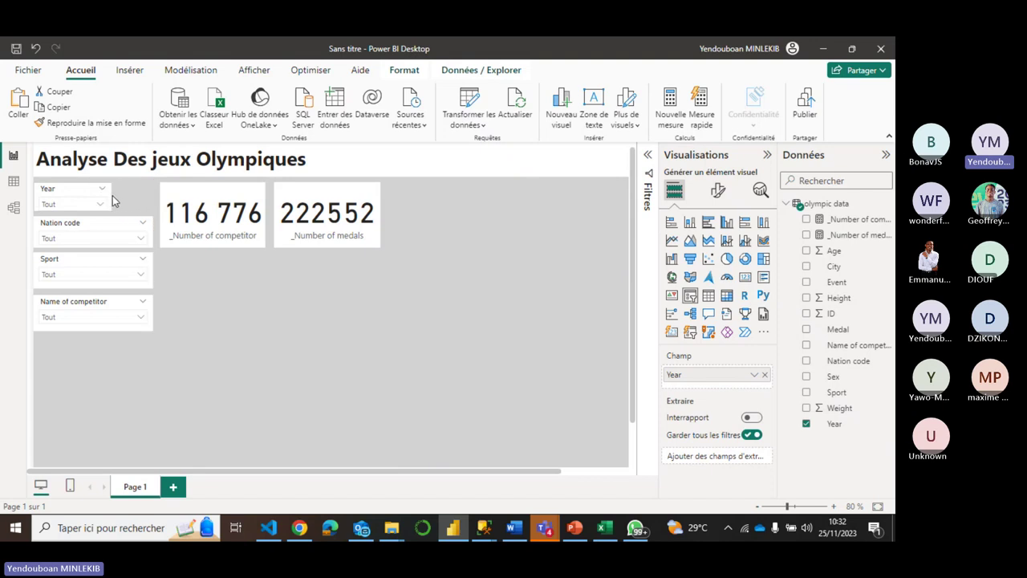
pyautogui.click(130, 230)
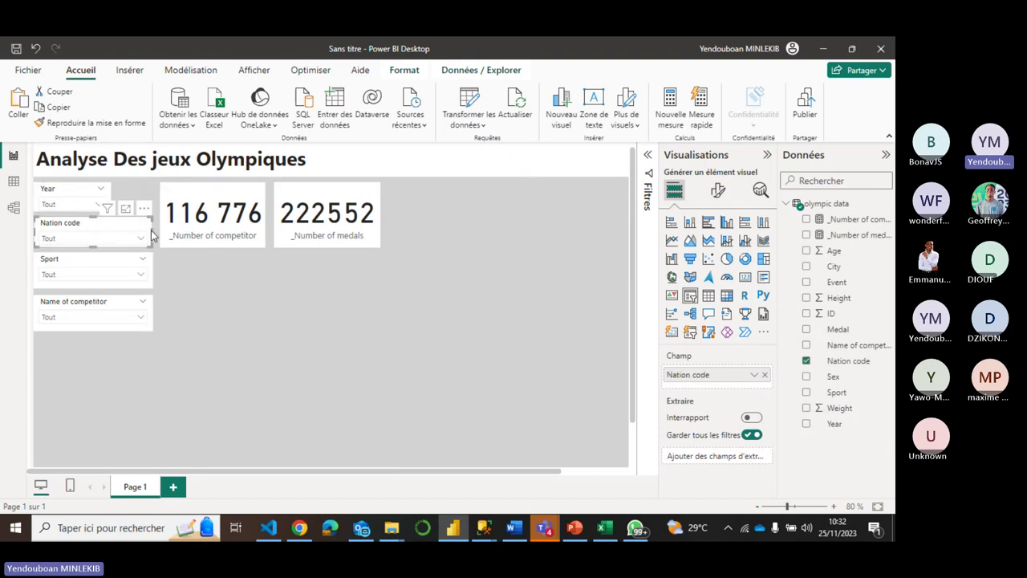
pyautogui.moveTo(153, 233); pyautogui.dragTo(112, 234)
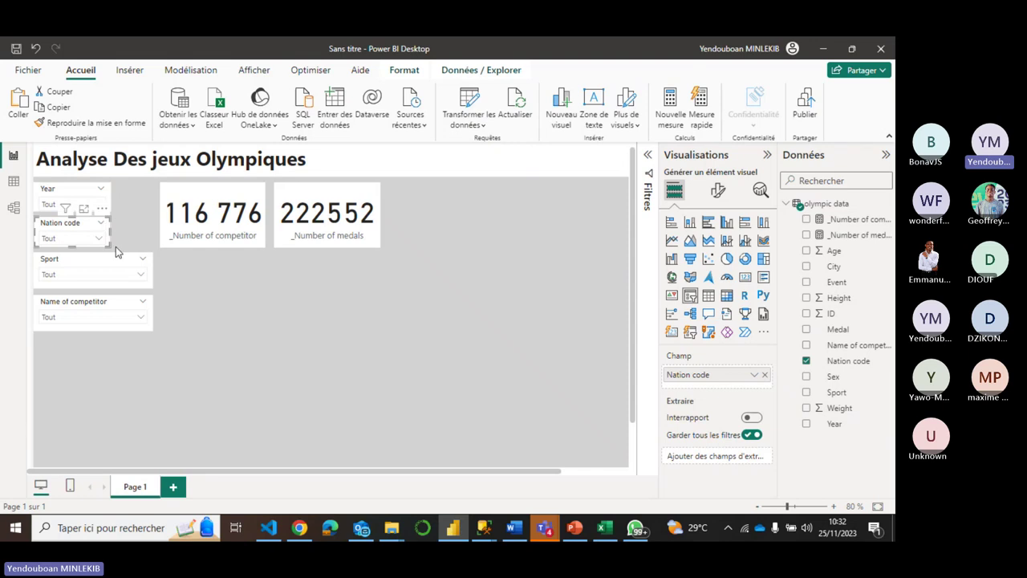
pyautogui.click(116, 264)
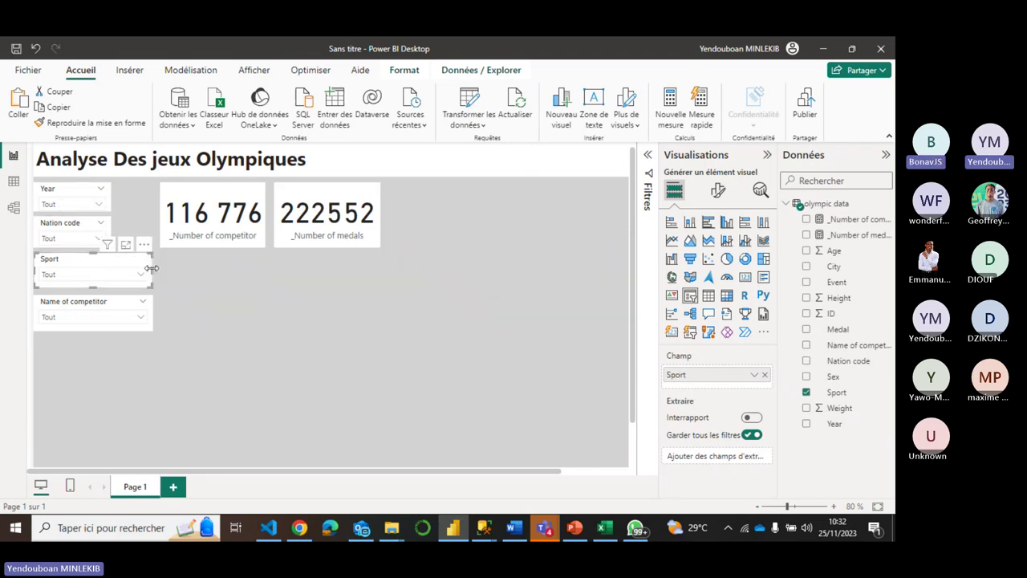
pyautogui.moveTo(151, 268); pyautogui.dragTo(111, 272)
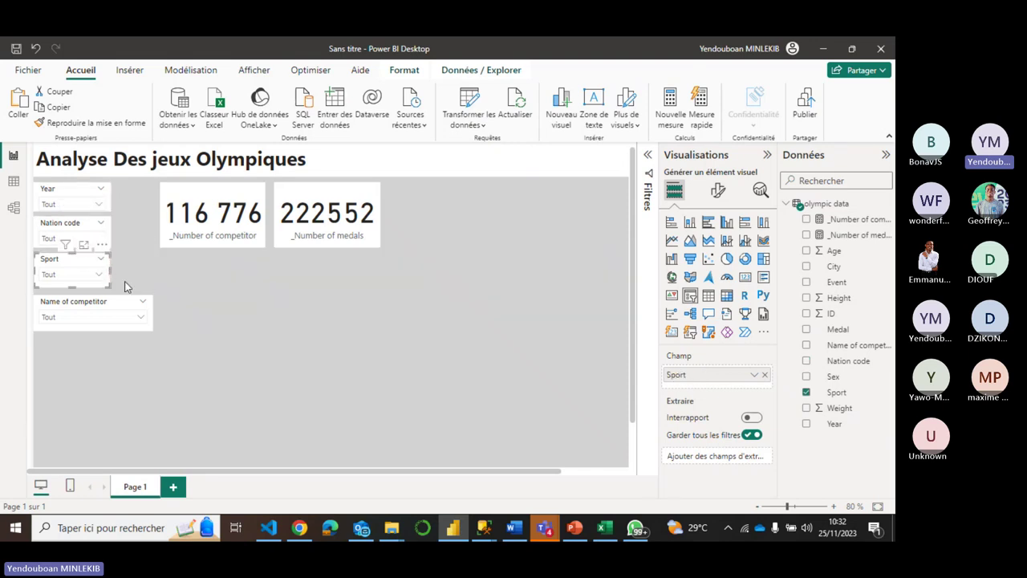
pyautogui.click(124, 305)
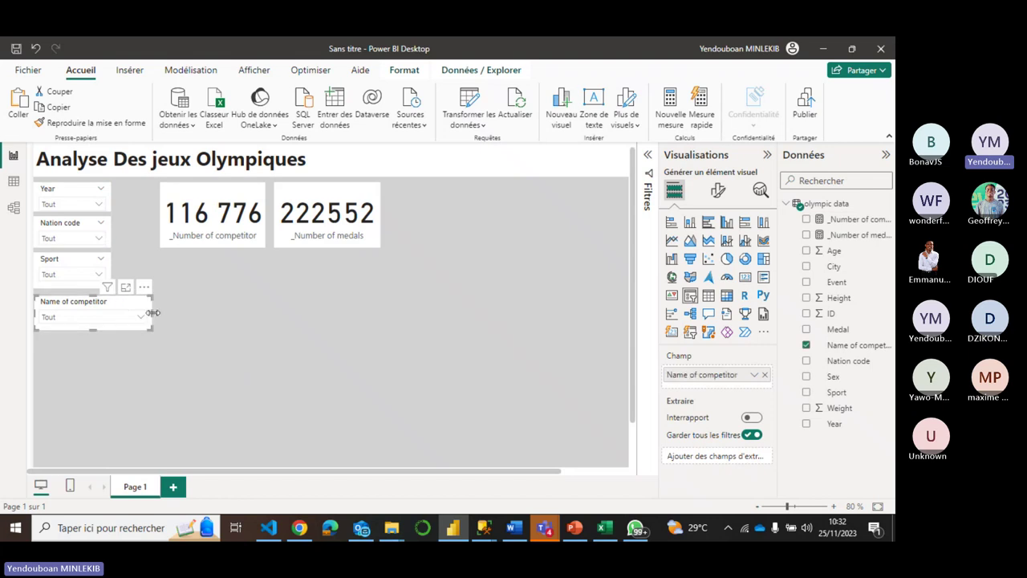
pyautogui.moveTo(152, 315); pyautogui.dragTo(113, 319)
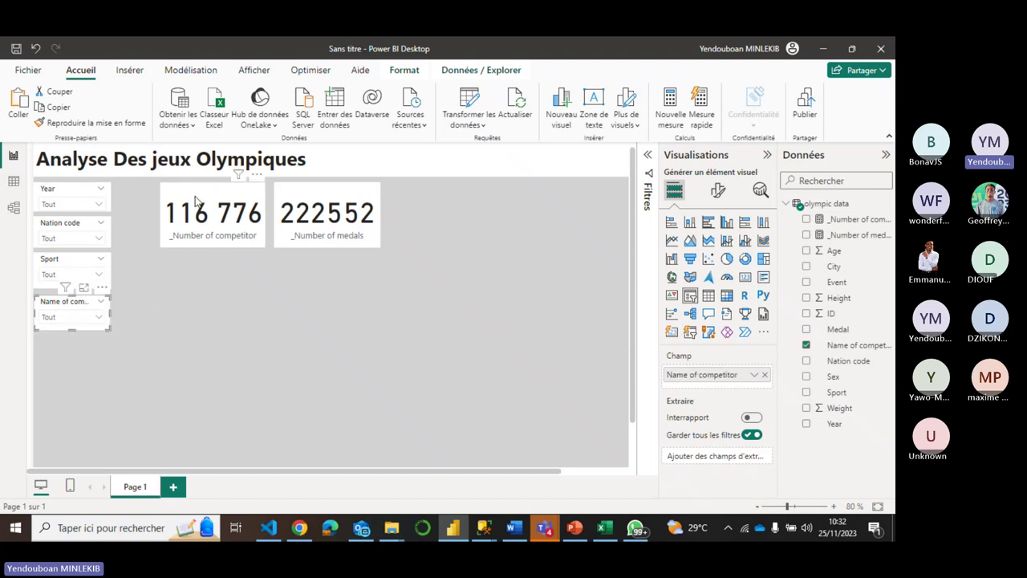
pyautogui.moveTo(180, 201); pyautogui.dragTo(155, 200)
pyautogui.moveTo(290, 189); pyautogui.dragTo(243, 187)
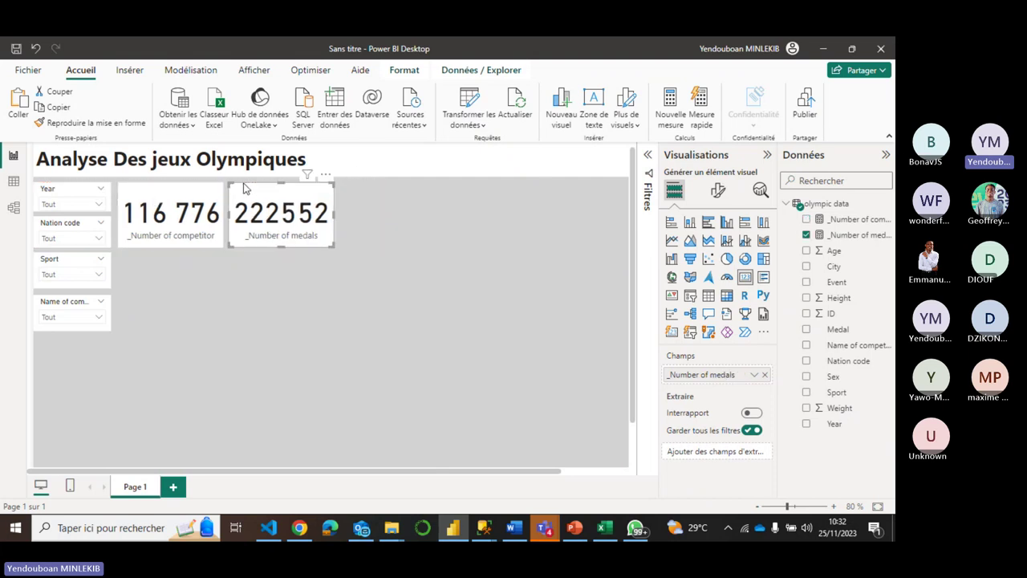
# Insert an empty donut chart and shrink and move it to fit directly beneath the _Number of competitor card at the card's width
pyautogui.click(250, 291)
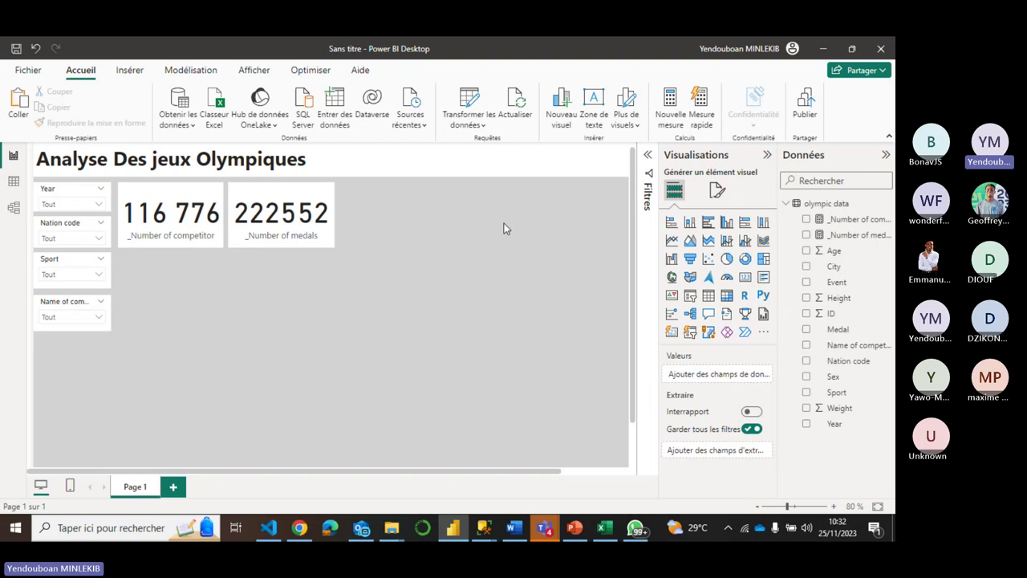
pyautogui.click(744, 259)
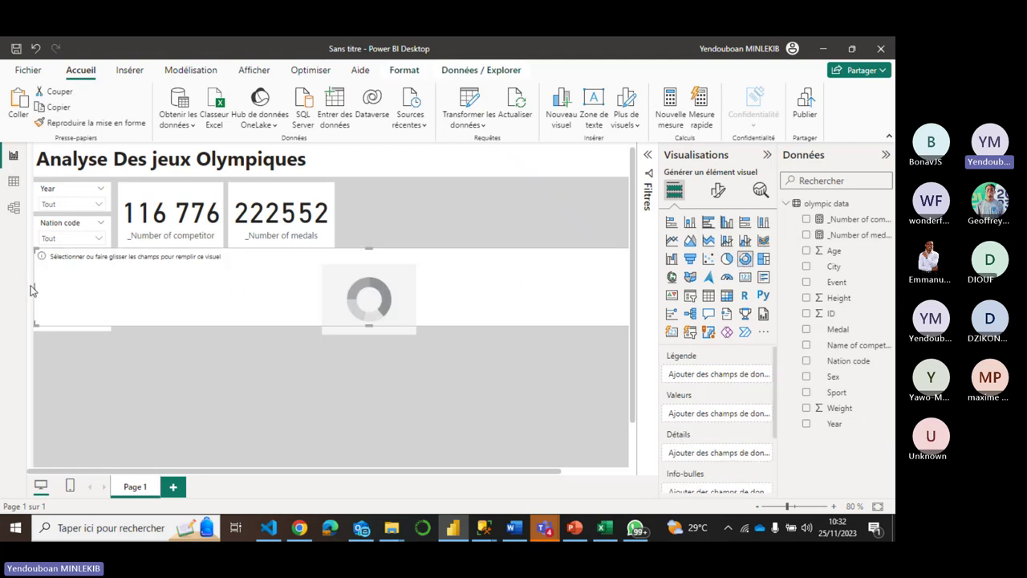
pyautogui.moveTo(36, 292); pyautogui.dragTo(481, 291)
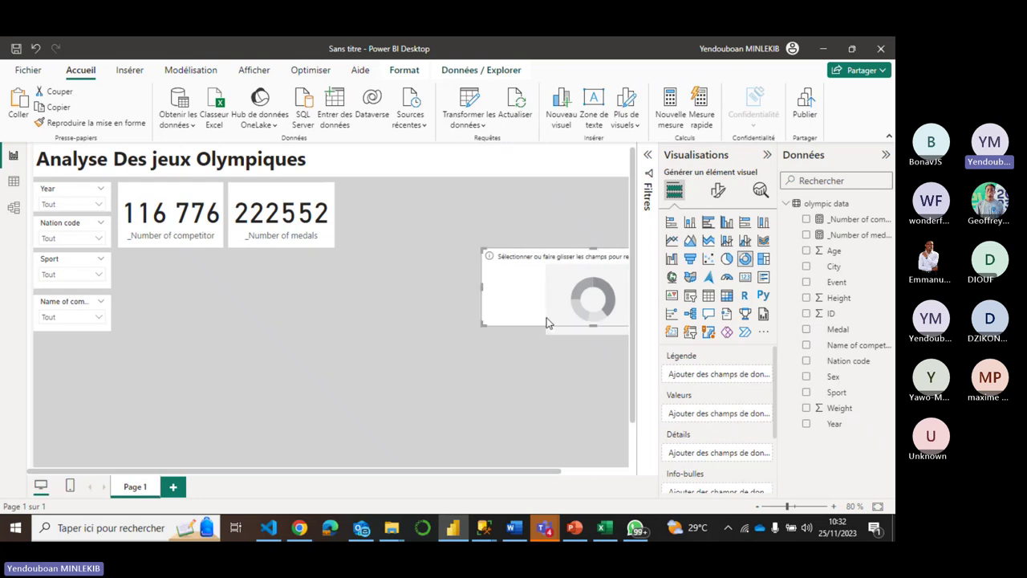
pyautogui.moveTo(546, 323); pyautogui.dragTo(427, 341)
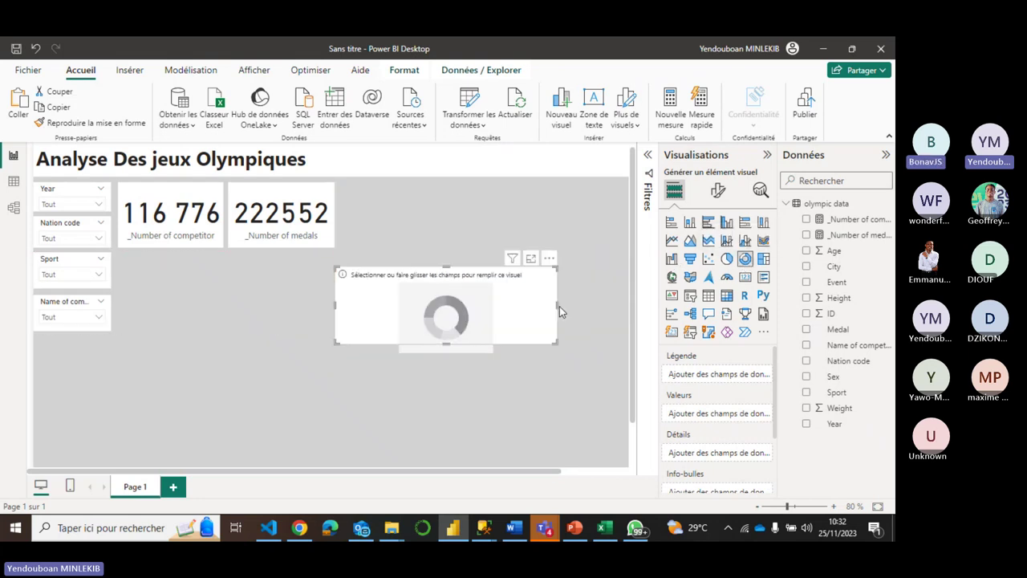
pyautogui.moveTo(558, 306); pyautogui.dragTo(179, 327)
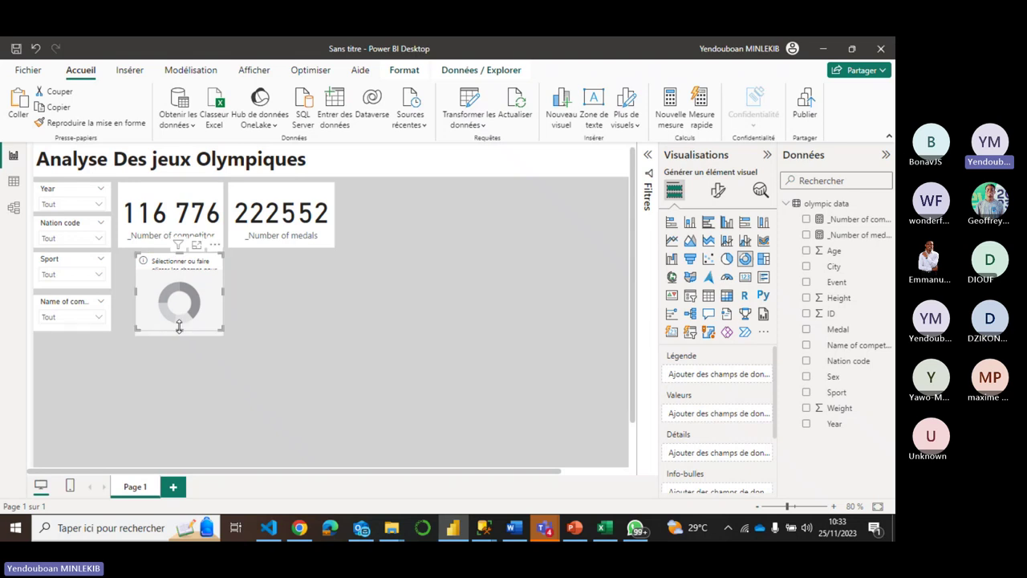
pyautogui.moveTo(136, 295); pyautogui.dragTo(123, 299)
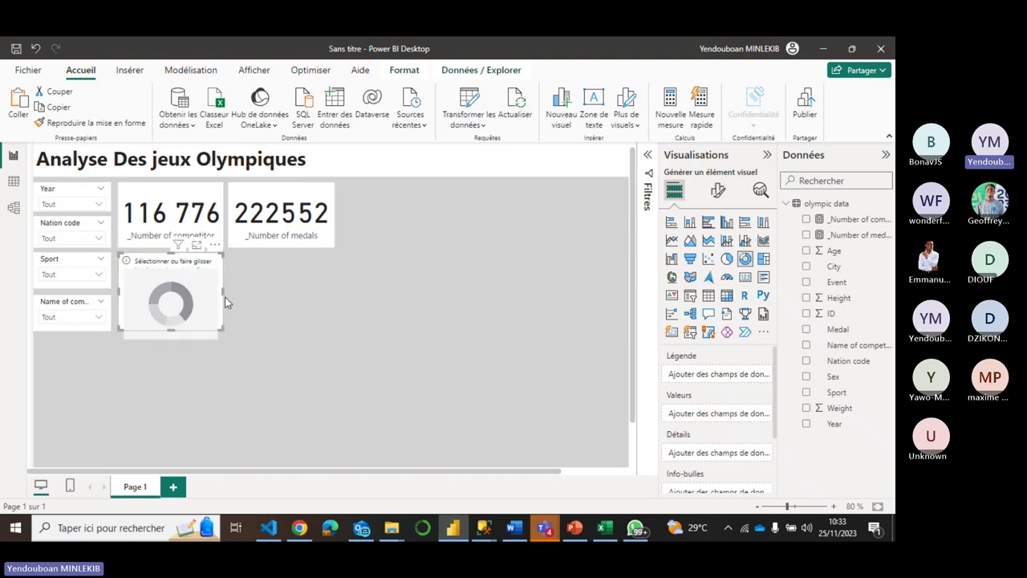
pyautogui.click(281, 316)
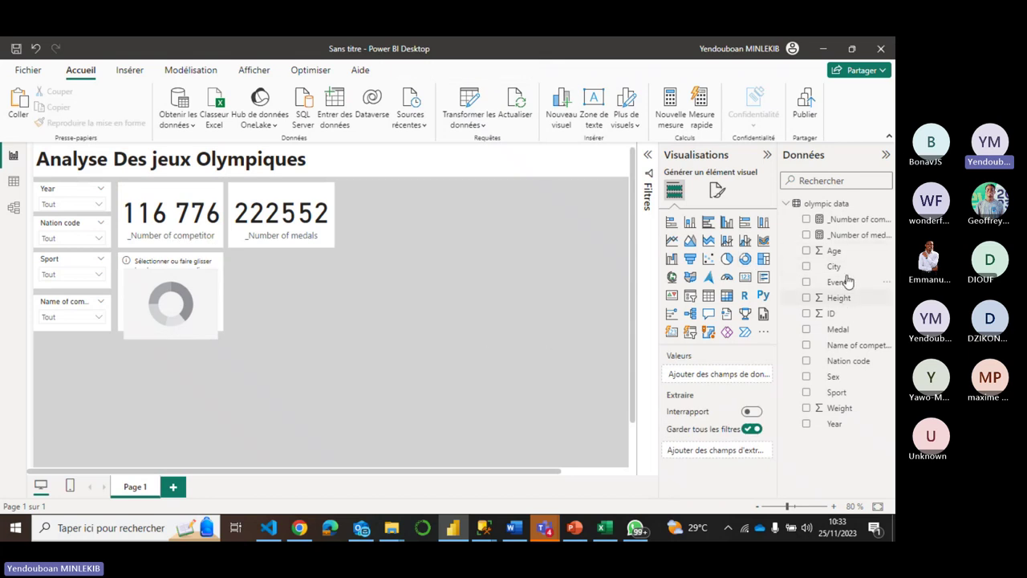
pyautogui.moveTo(843, 225); pyautogui.dragTo(731, 371)
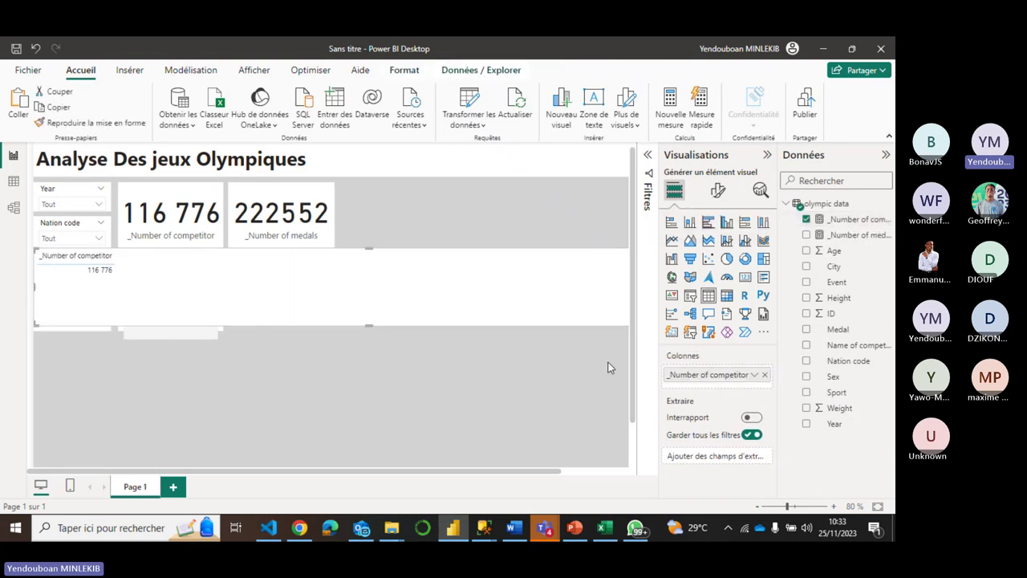
pyautogui.moveTo(566, 284); pyautogui.dragTo(526, 380)
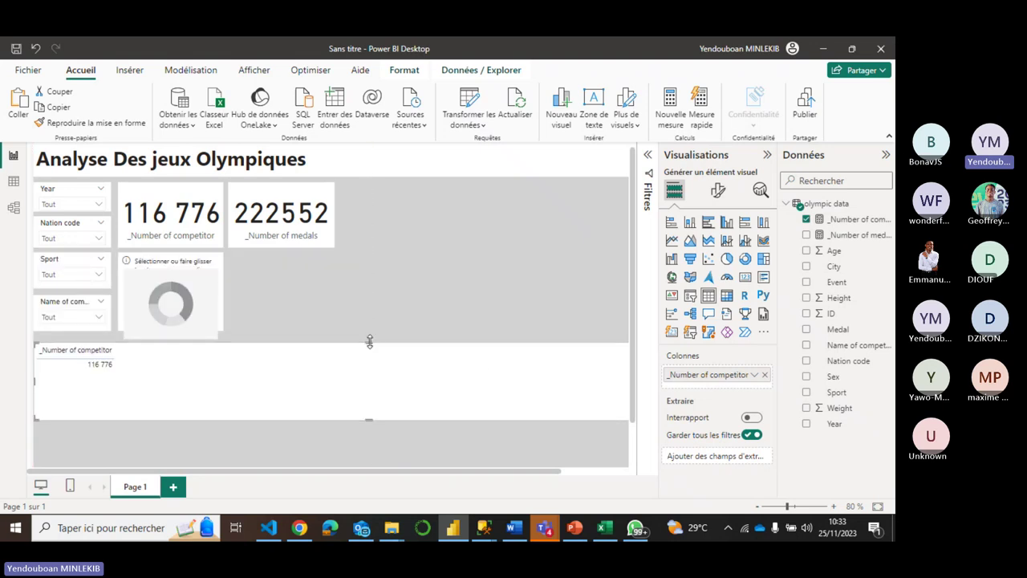
pyautogui.moveTo(365, 343); pyautogui.dragTo(350, 369)
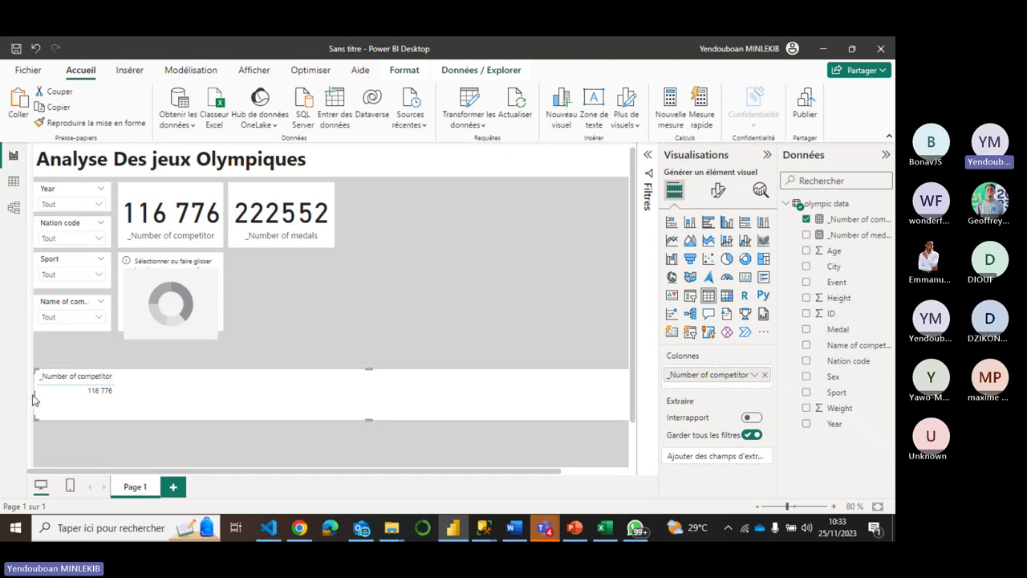
pyautogui.moveTo(34, 394); pyautogui.dragTo(320, 433)
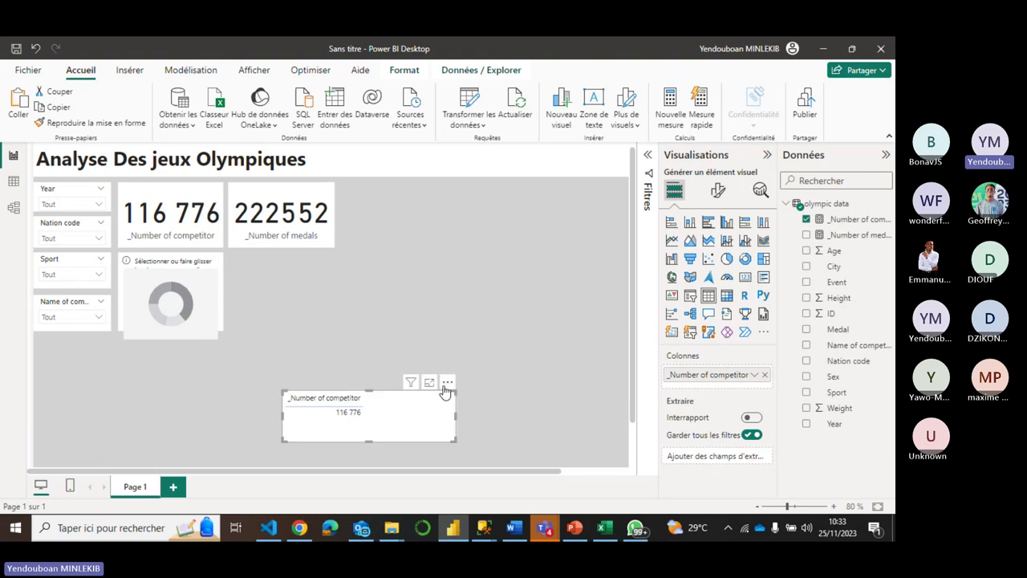
pyautogui.click(446, 384)
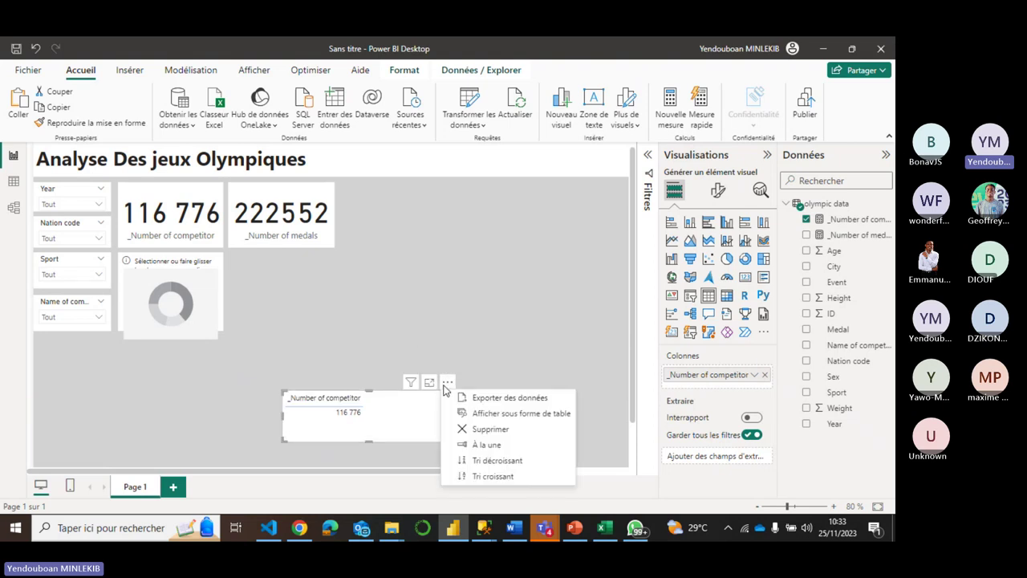
pyautogui.click(471, 434)
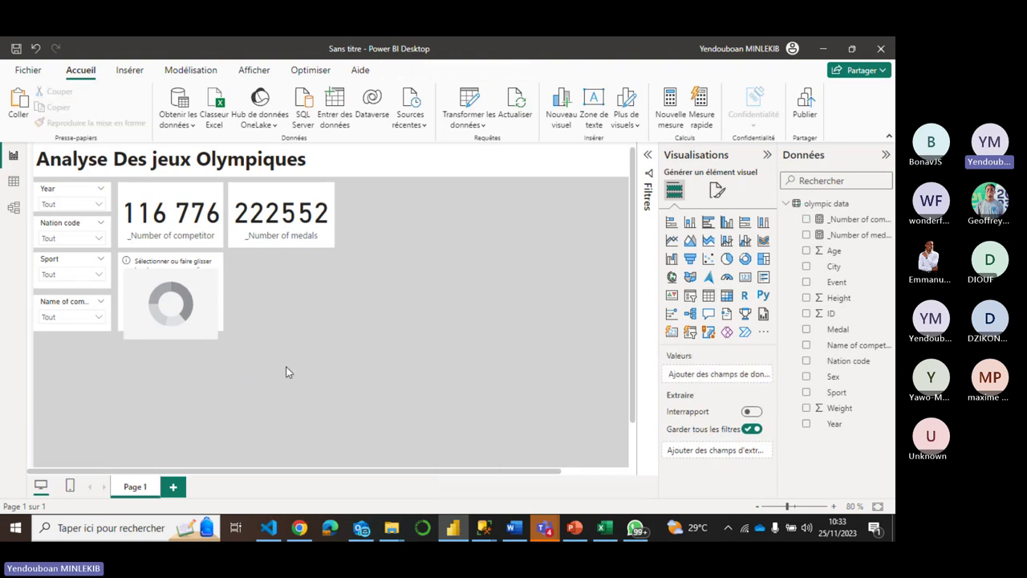
# Fill the empty donut chart with _Number of competitor as its values and Sex as its legend
pyautogui.click(185, 309)
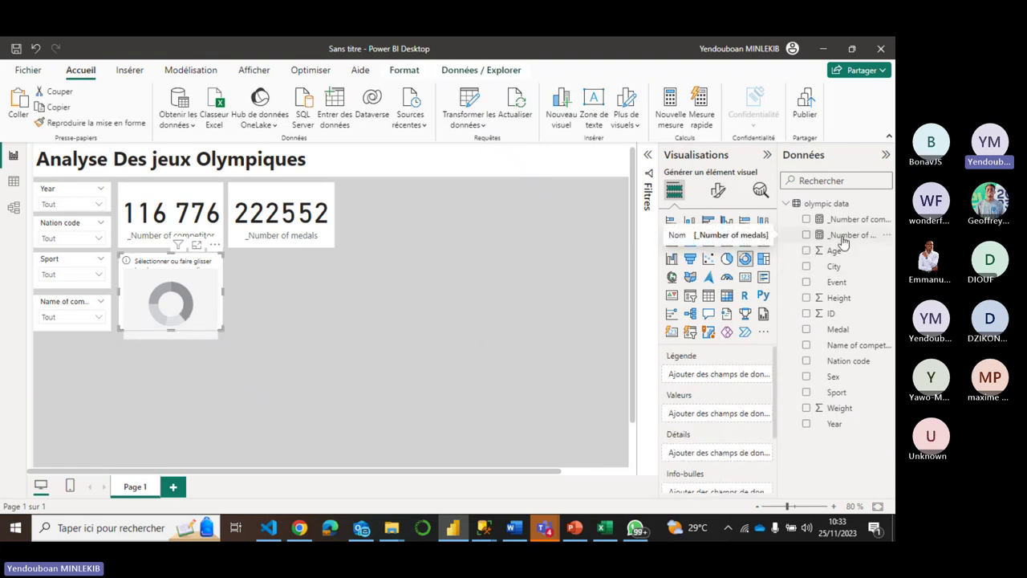
pyautogui.moveTo(841, 220); pyautogui.dragTo(720, 413)
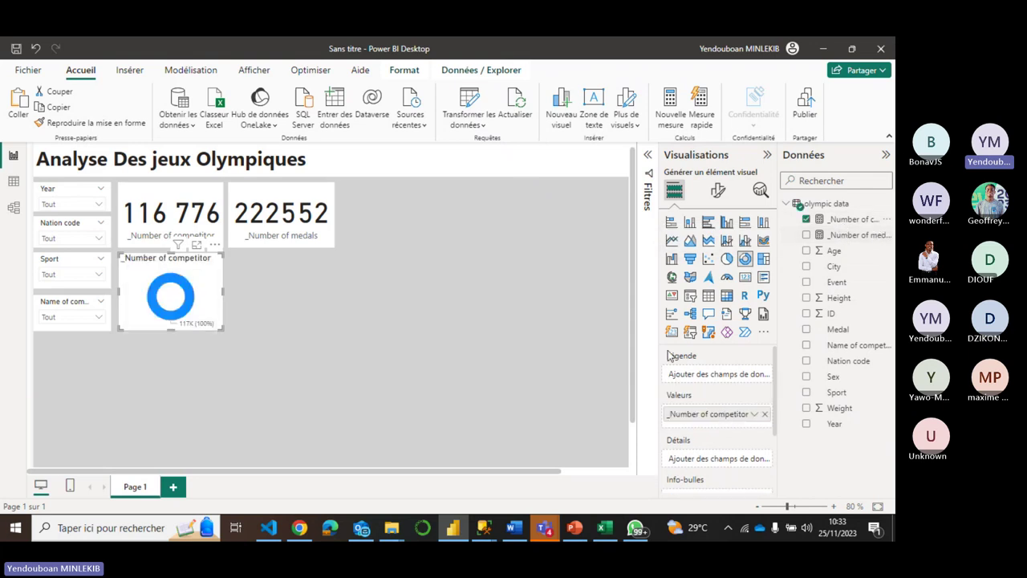
pyautogui.moveTo(835, 377); pyautogui.dragTo(697, 376)
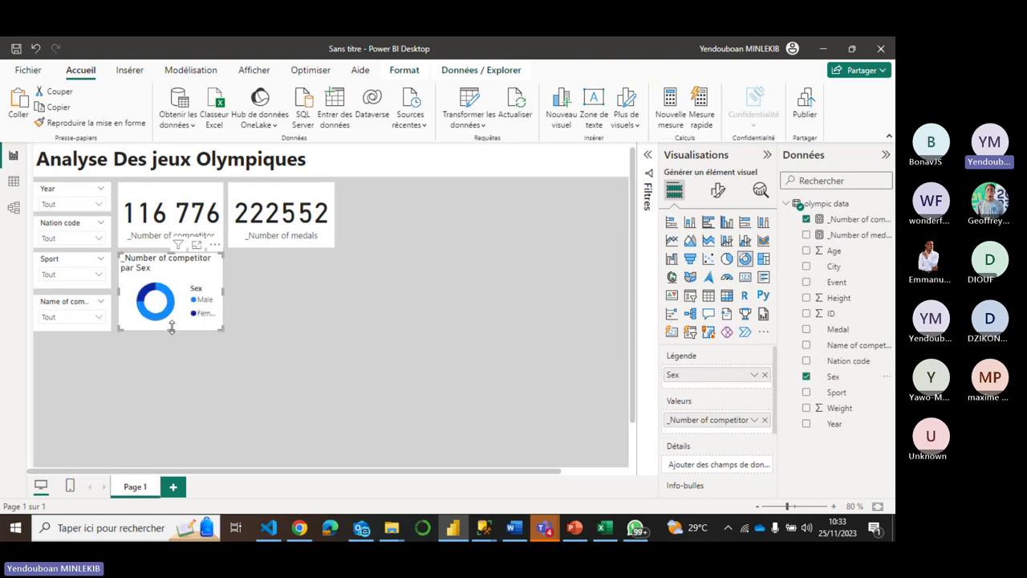
pyautogui.click(235, 305)
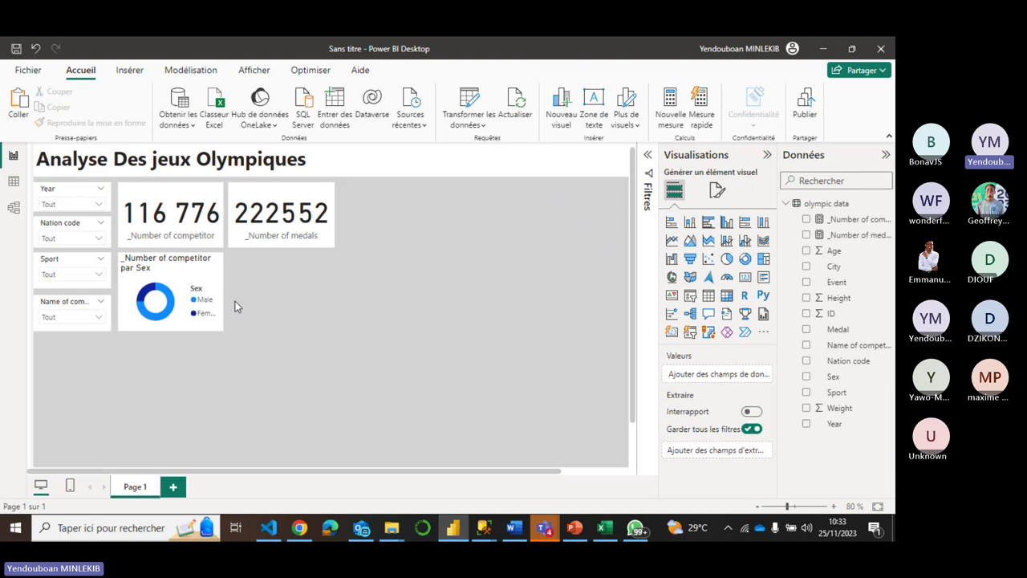
# Turn off the donut chart's legend and set its detail labels to show category and percentage of total
pyautogui.click(172, 290)
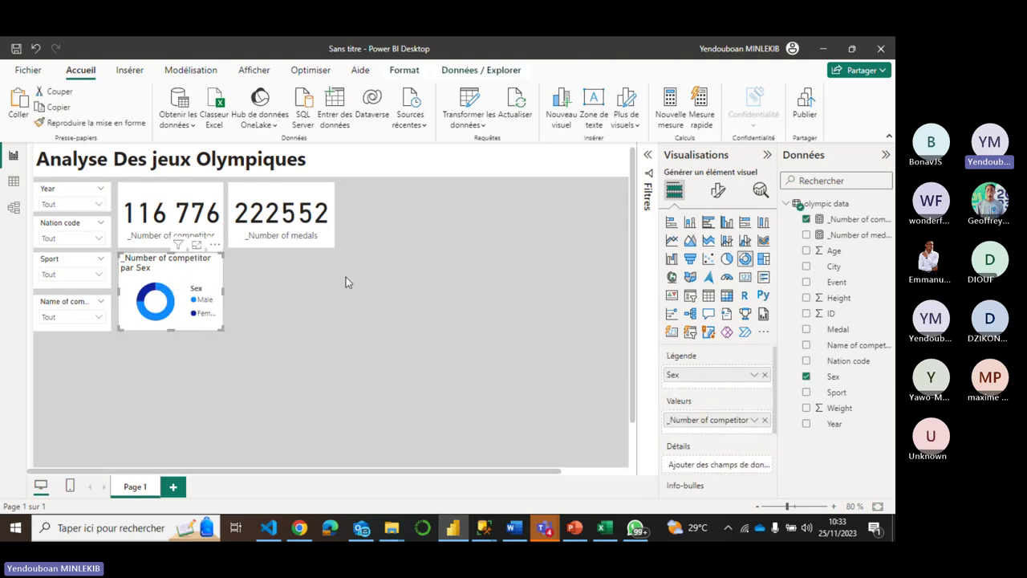
pyautogui.click(717, 190)
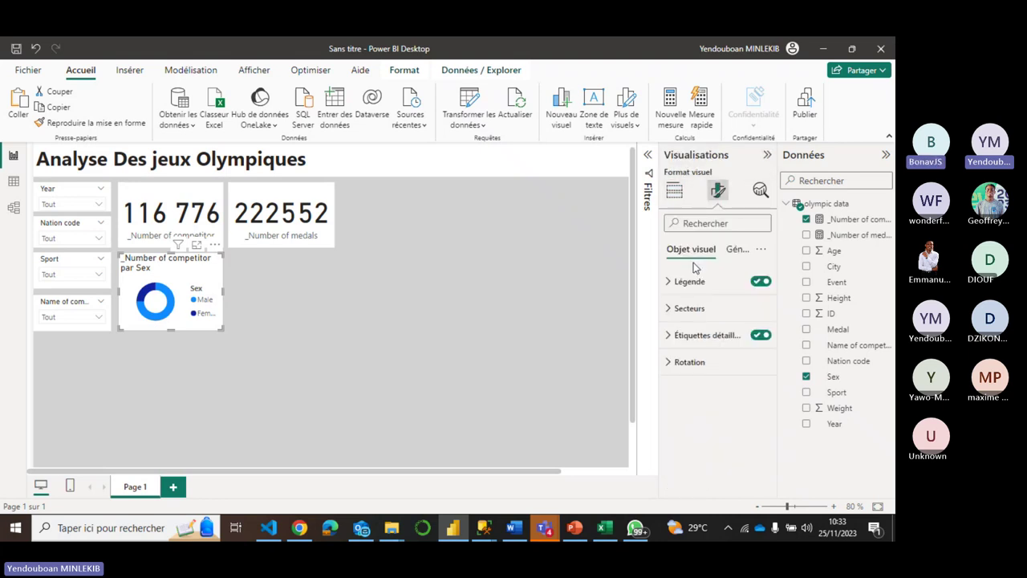
pyautogui.click(760, 281)
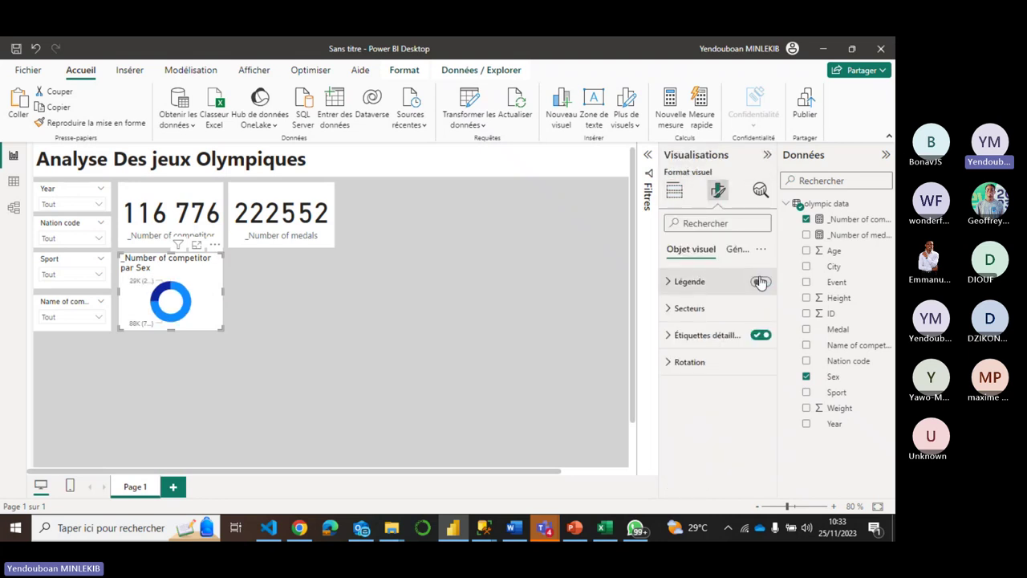
pyautogui.click(680, 334)
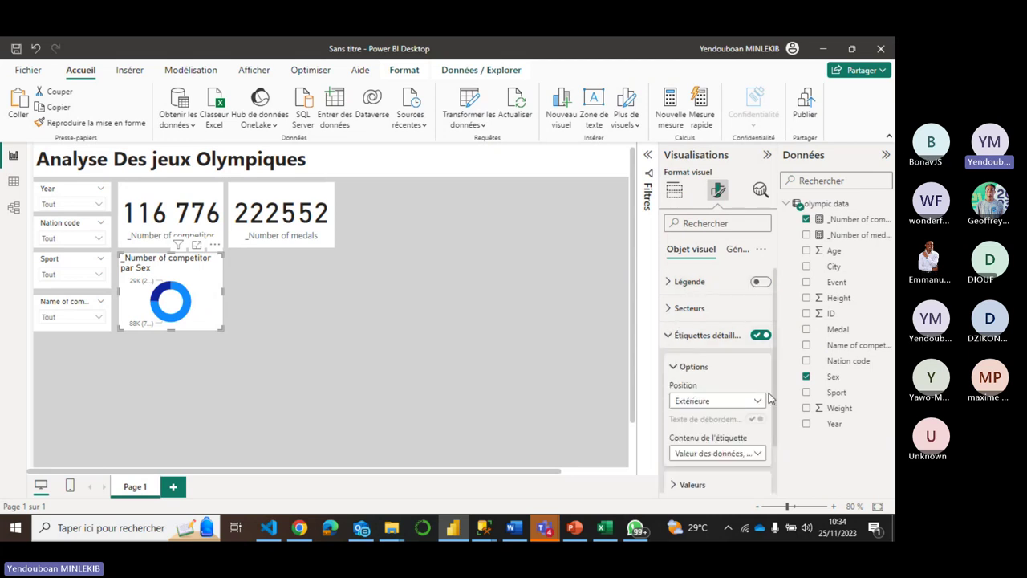
pyautogui.moveTo(772, 397); pyautogui.dragTo(772, 436)
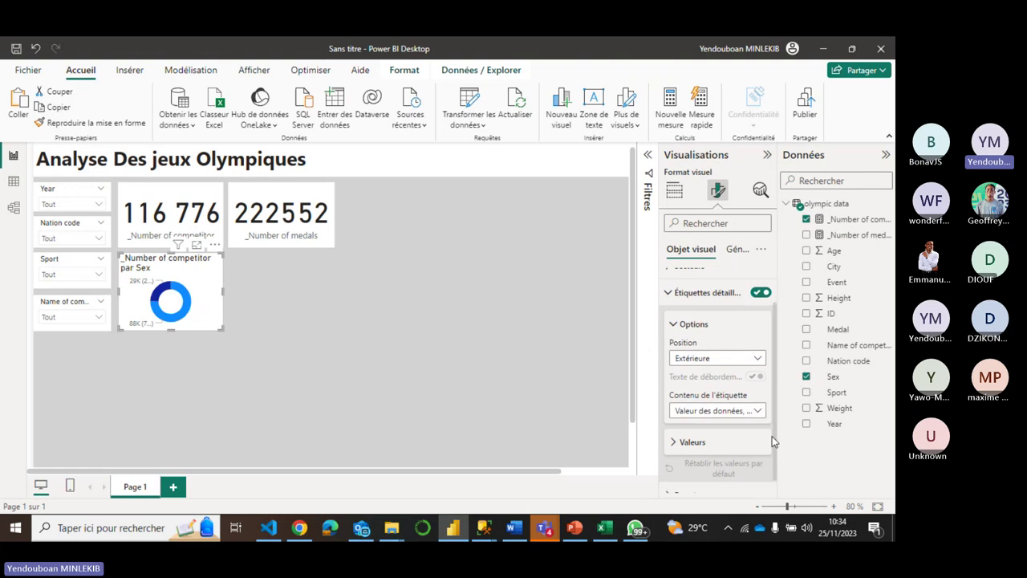
pyautogui.click(756, 411)
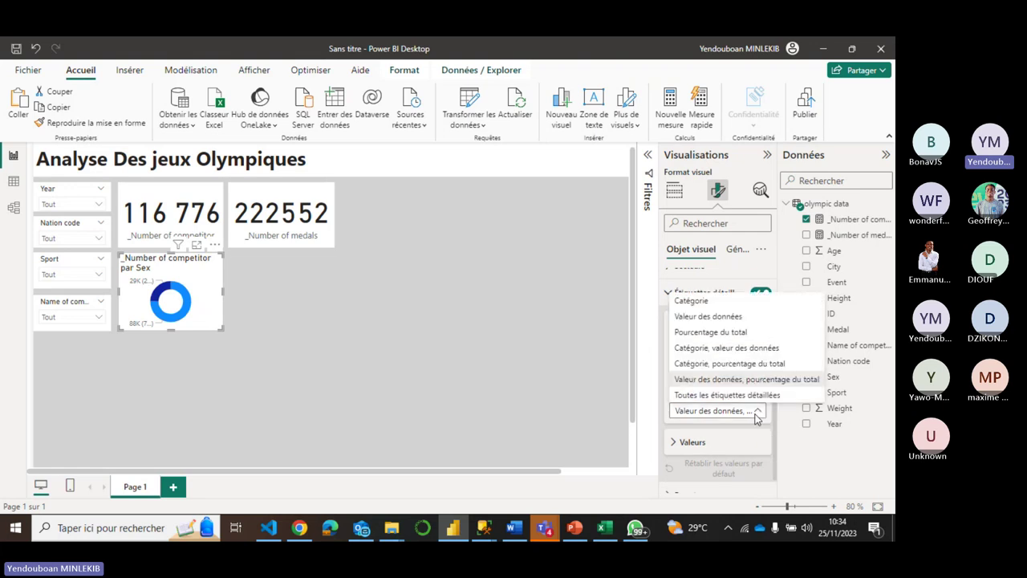
pyautogui.click(722, 363)
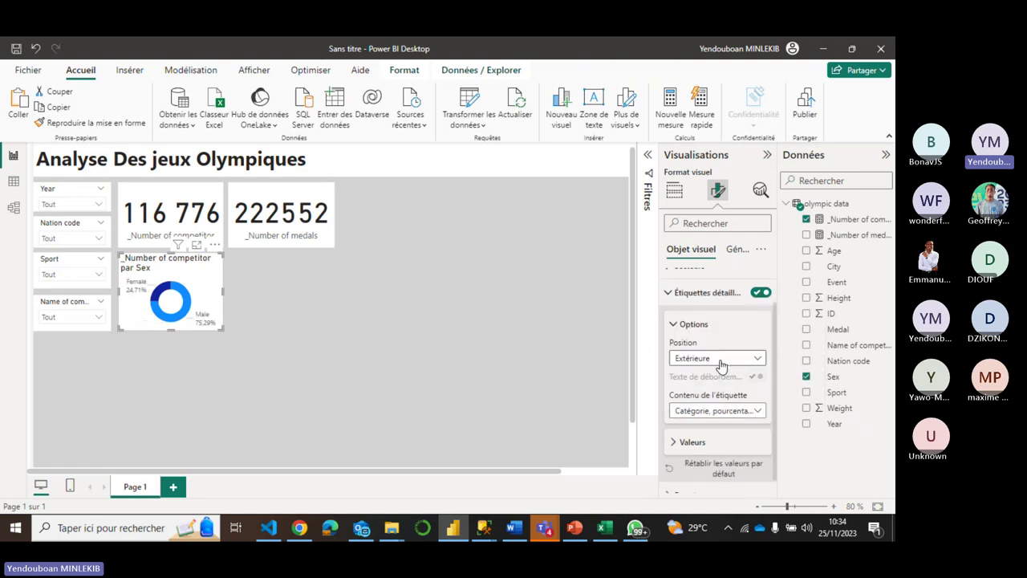
pyautogui.click(296, 291)
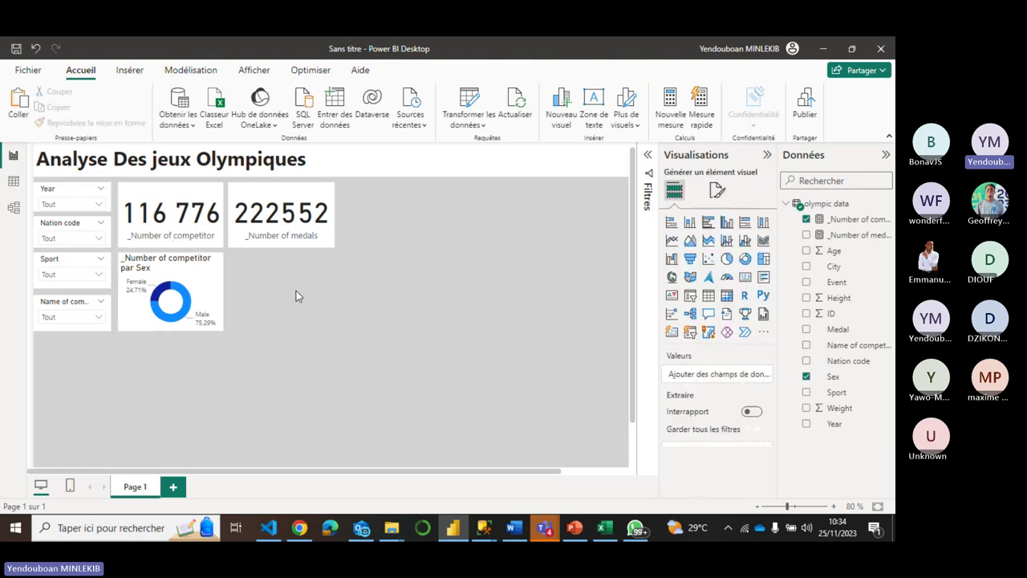
pyautogui.click(716, 193)
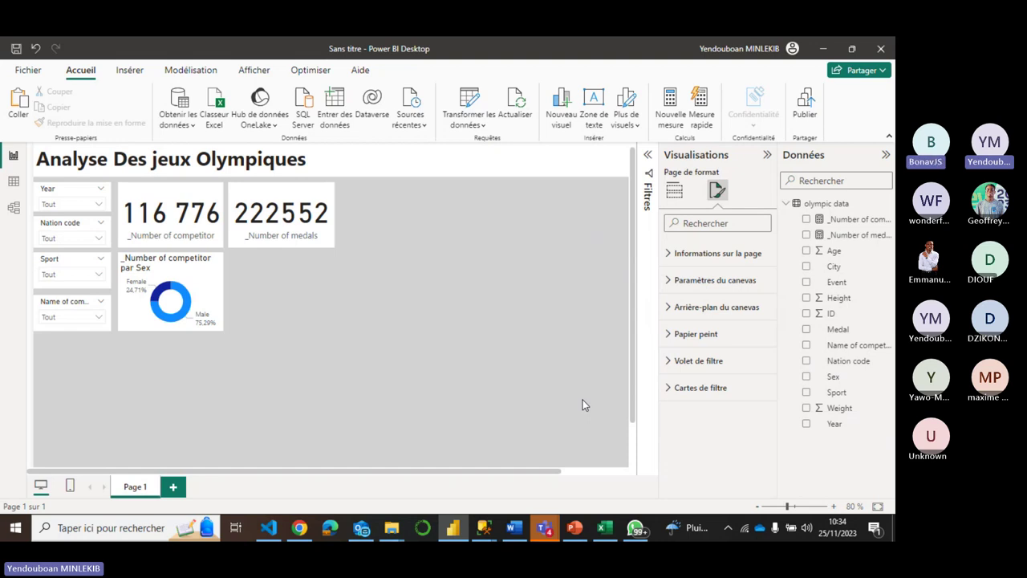
pyautogui.click(677, 259)
pyautogui.click(678, 255)
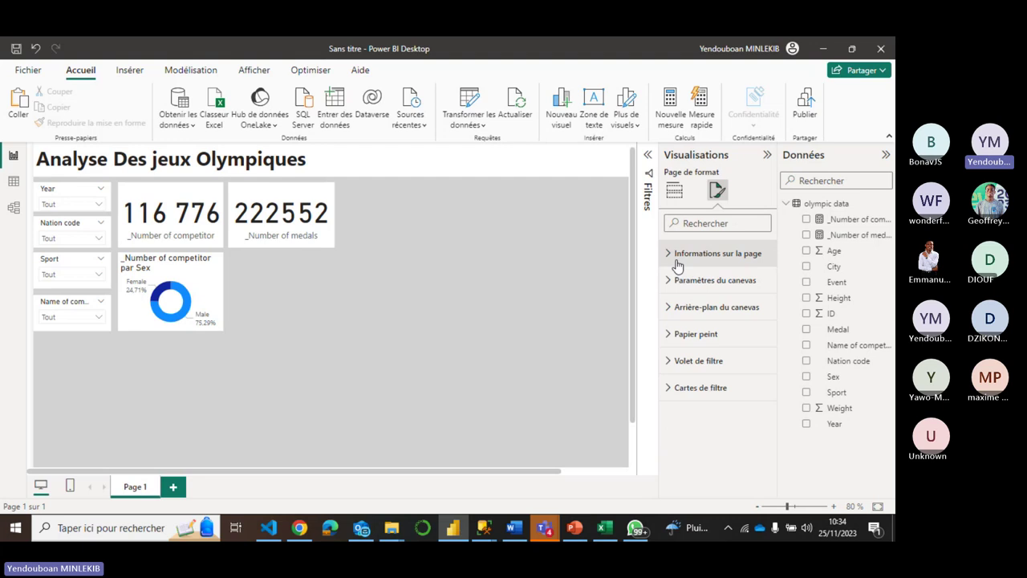
# Duplicate the donut chart and align the copy beneath the _Number of medals card, beside the original
pyautogui.click(223, 296)
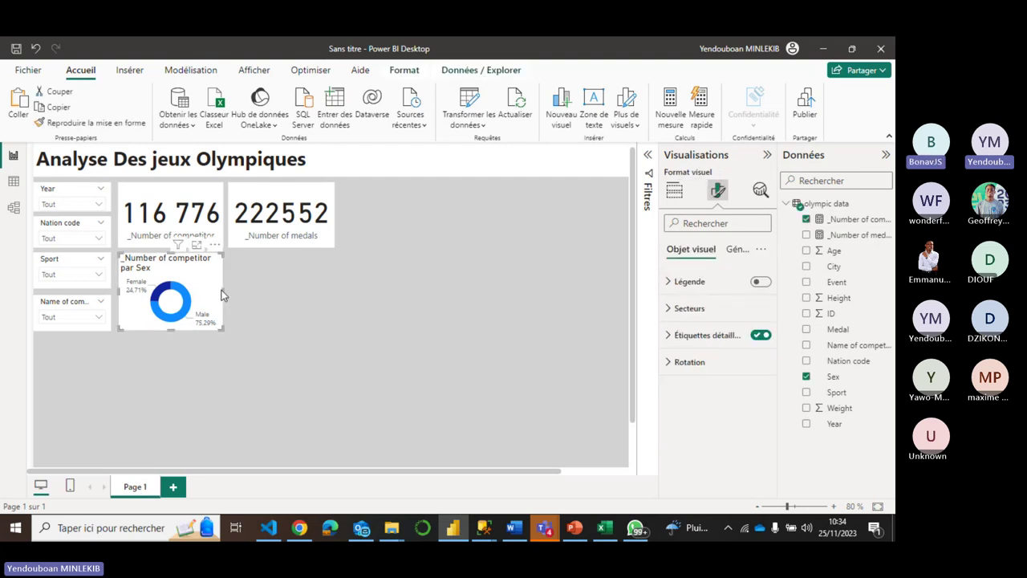
pyautogui.hotkey('ctrl', 'c')
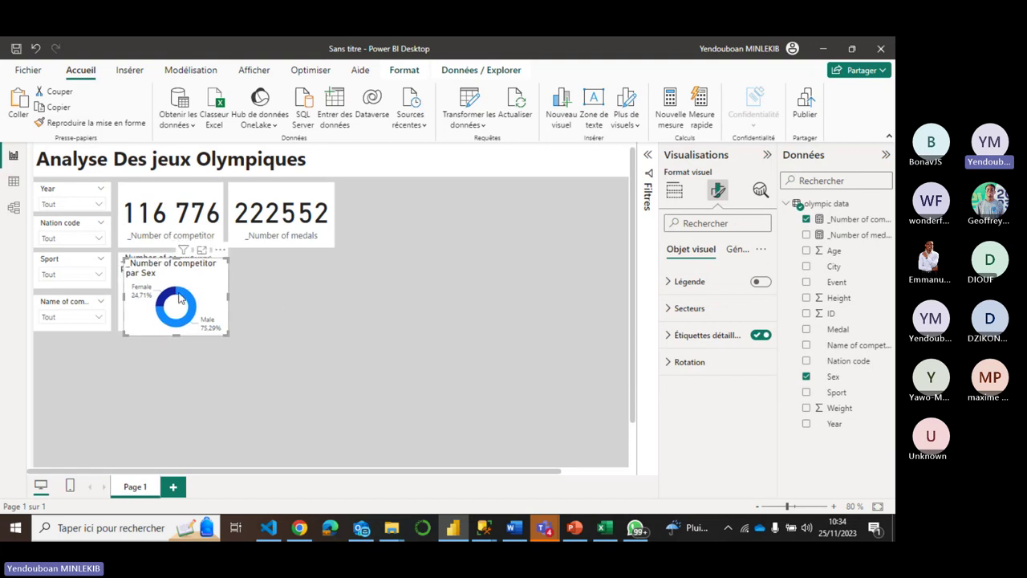
pyautogui.hotkey('ctrl', 'v')
pyautogui.moveTo(274, 304); pyautogui.dragTo(280, 293)
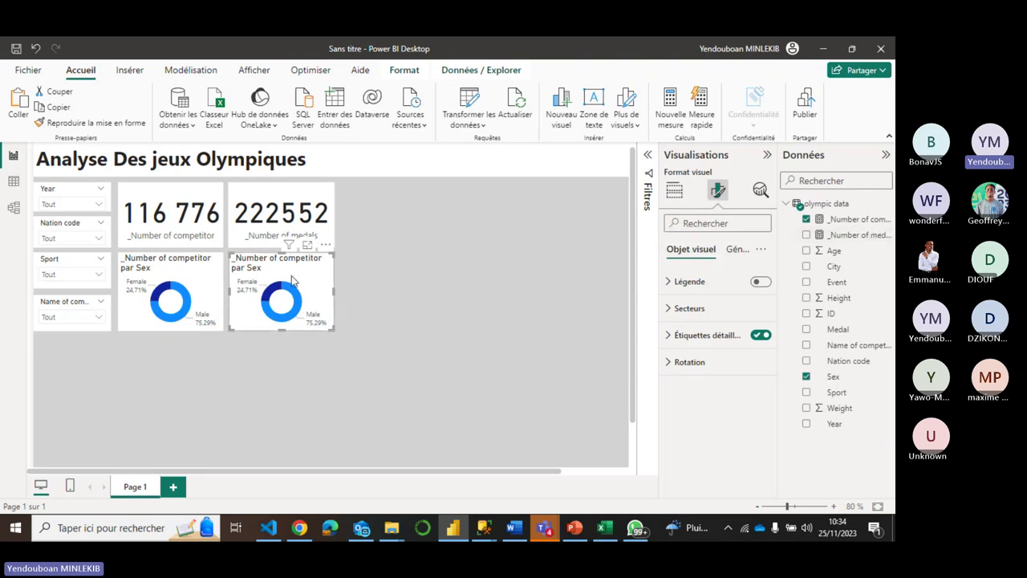
pyautogui.click(676, 192)
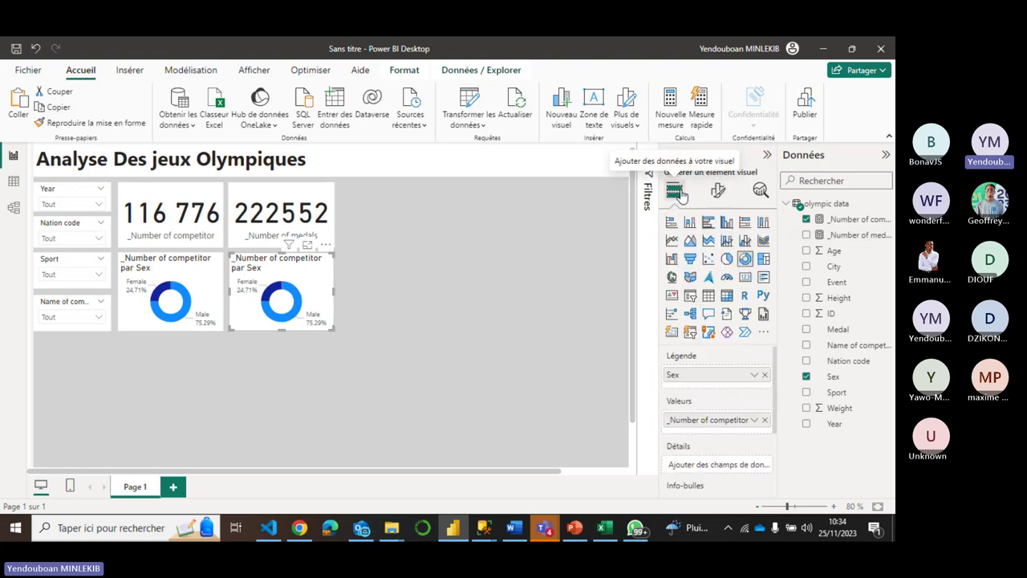
# Centre the title of the _Number of competitor donut chart horizontally
pyautogui.click(170, 258)
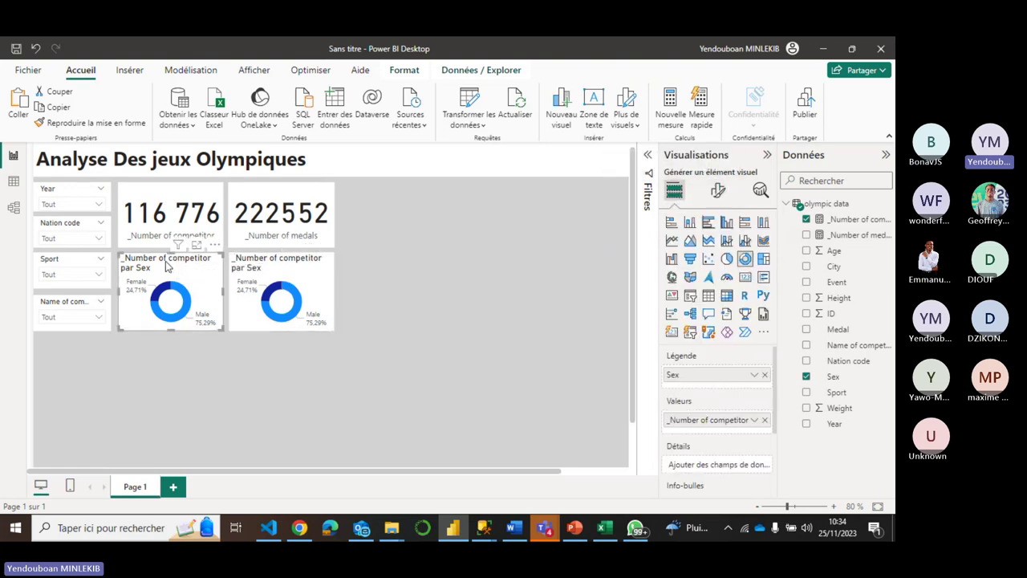
pyautogui.click(720, 193)
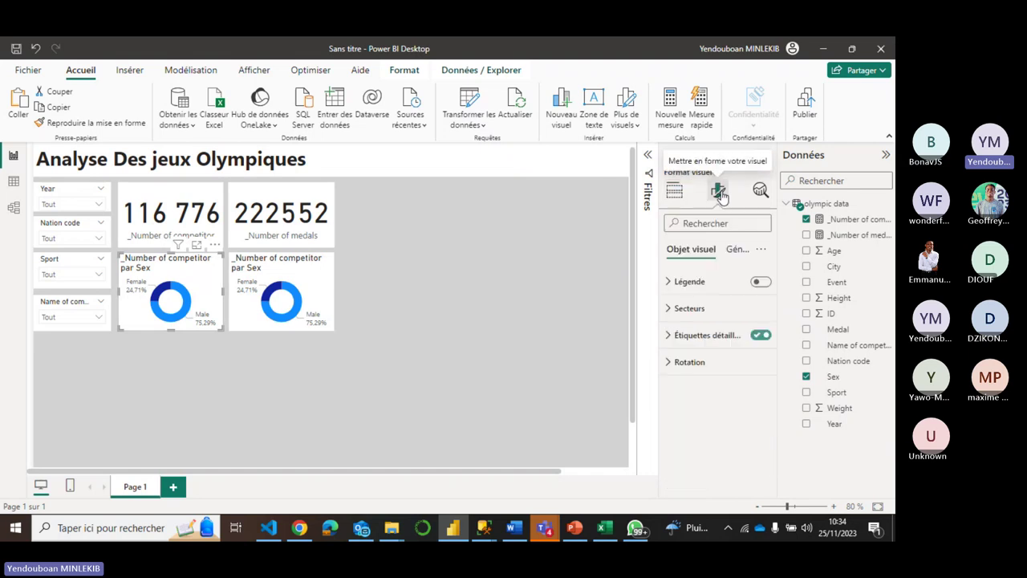
pyautogui.click(734, 250)
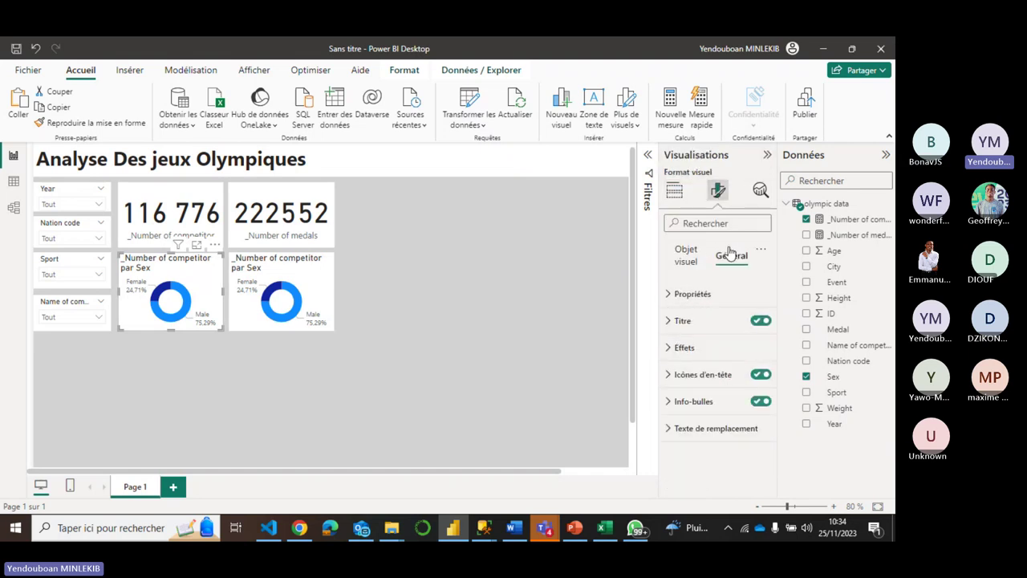
pyautogui.click(682, 321)
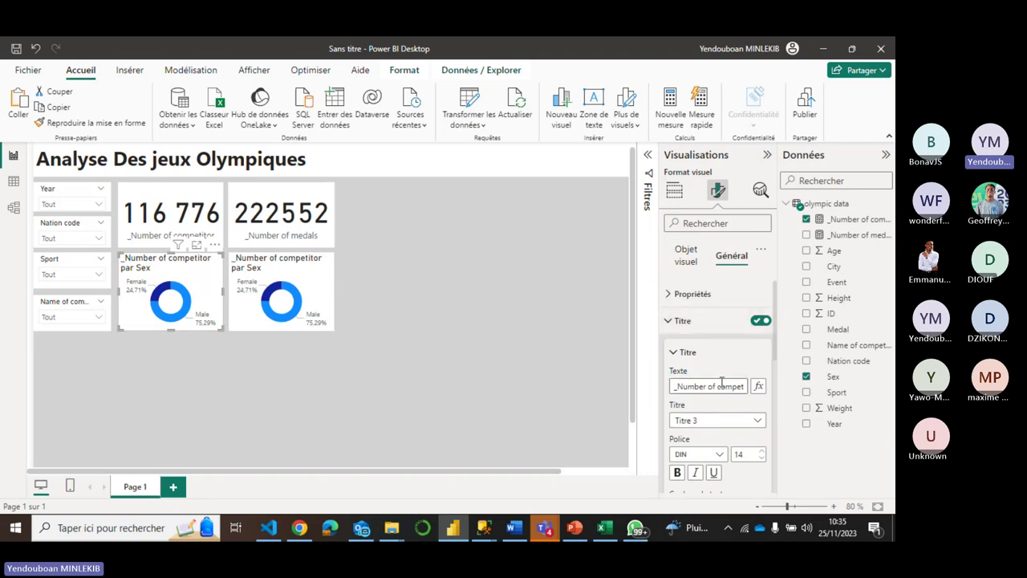
pyautogui.scroll(-2, 774, 349)
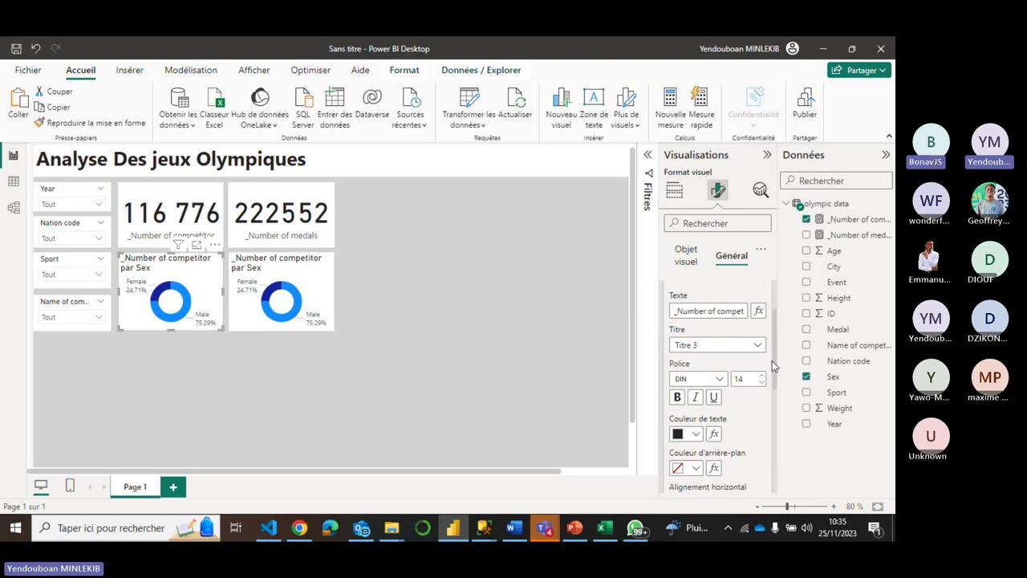
pyautogui.scroll(-3, 772, 360)
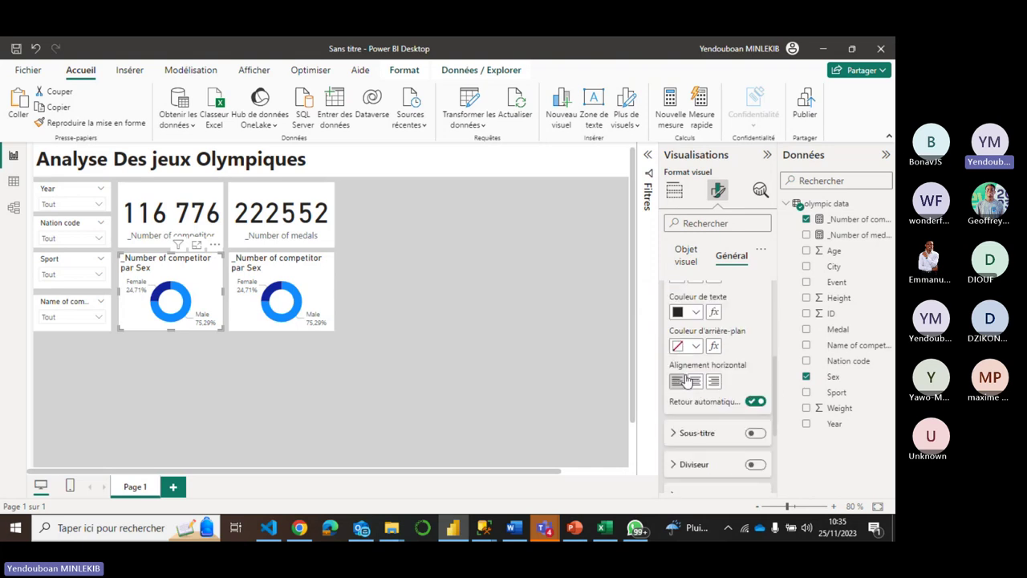
pyautogui.click(692, 381)
pyautogui.click(505, 347)
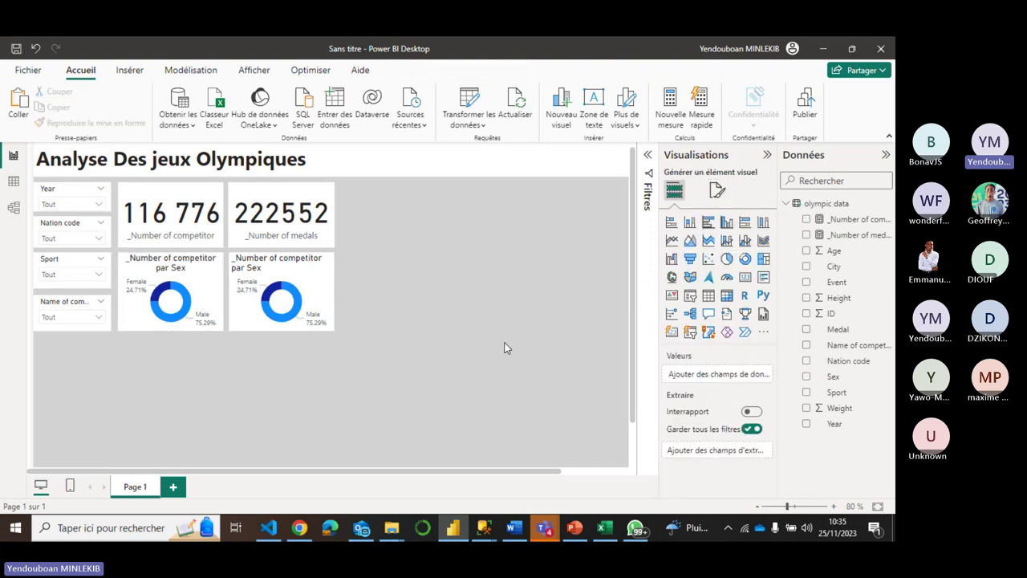
# Centre the title of the duplicated donut chart beneath the _Number of medals card
pyautogui.click(281, 289)
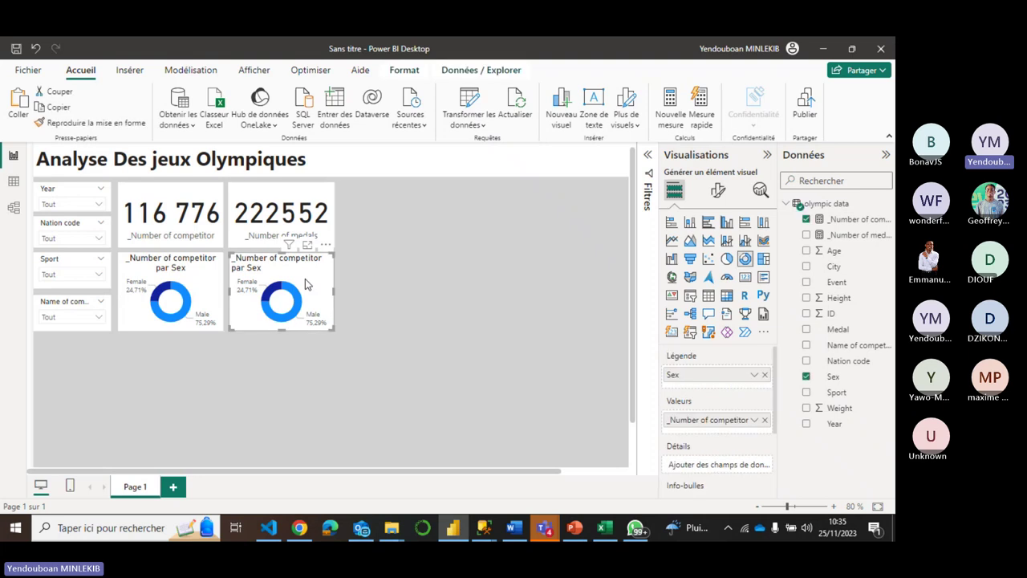
pyautogui.click(717, 190)
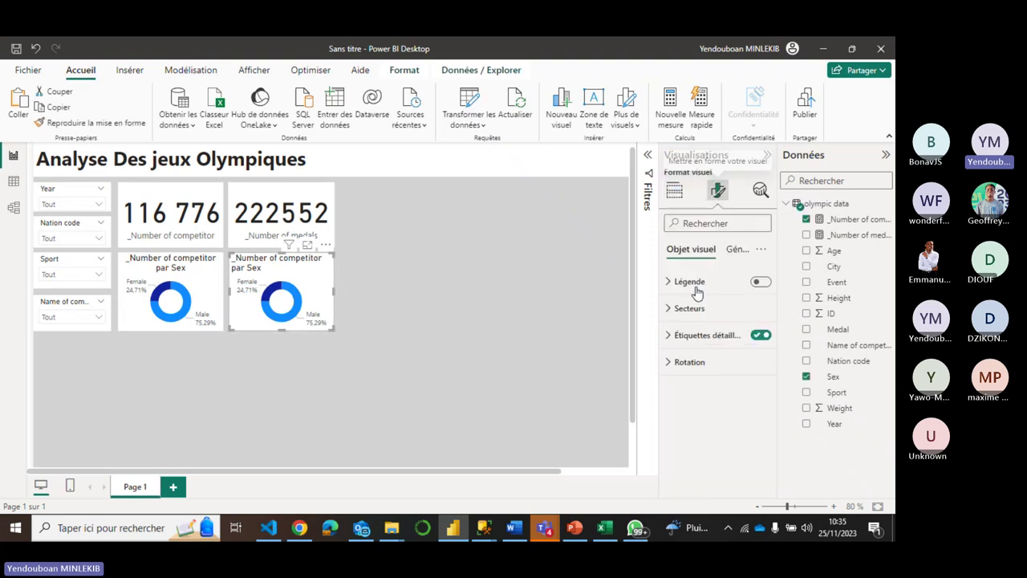
pyautogui.click(743, 249)
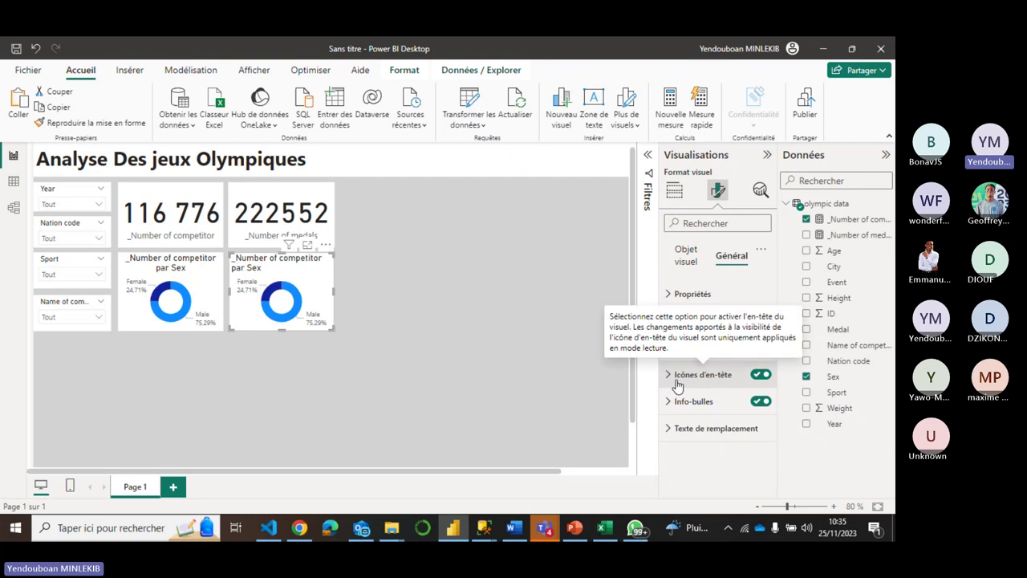
pyautogui.click(679, 321)
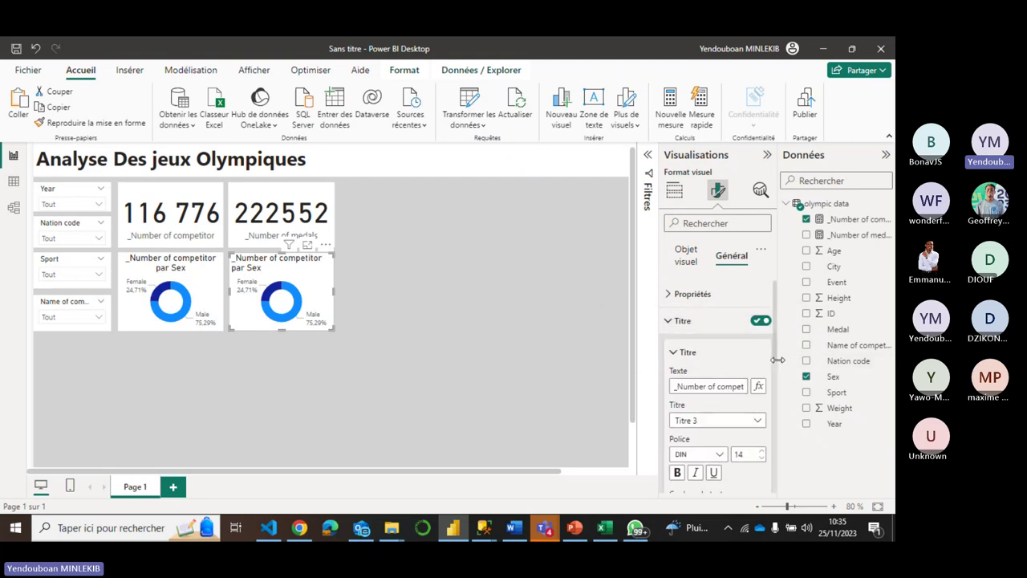
pyautogui.scroll(-3, 773, 385)
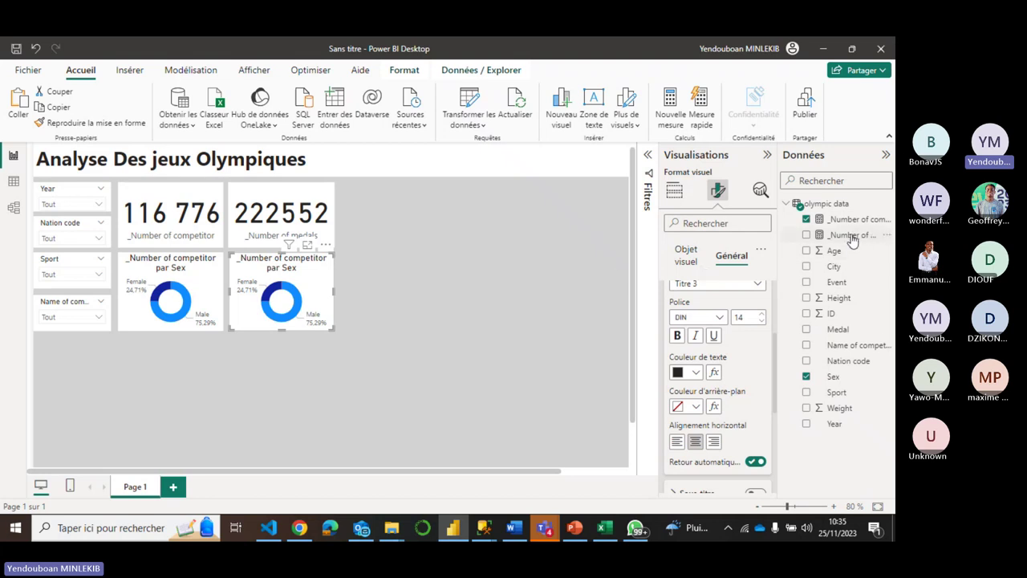
# Replace _Number of competitor with _Number of medals as the values of the duplicated donut chart
pyautogui.click(674, 190)
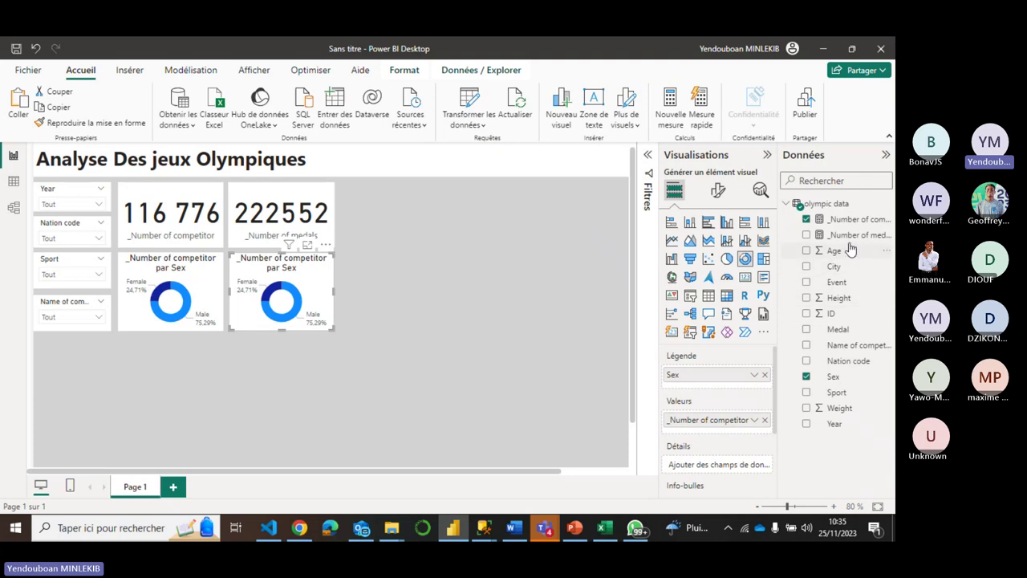
pyautogui.moveTo(851, 245); pyautogui.dragTo(726, 438)
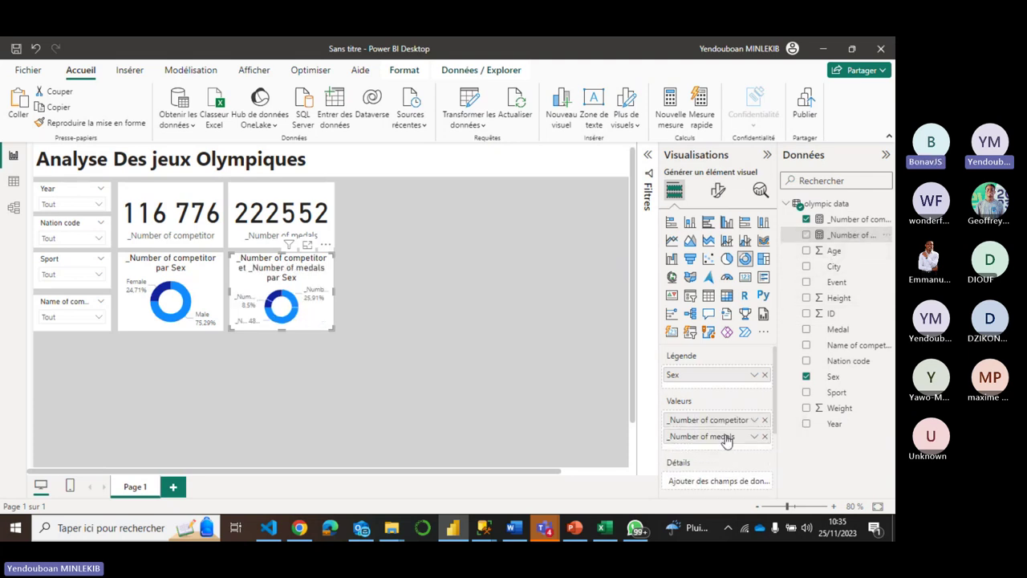
pyautogui.click(765, 420)
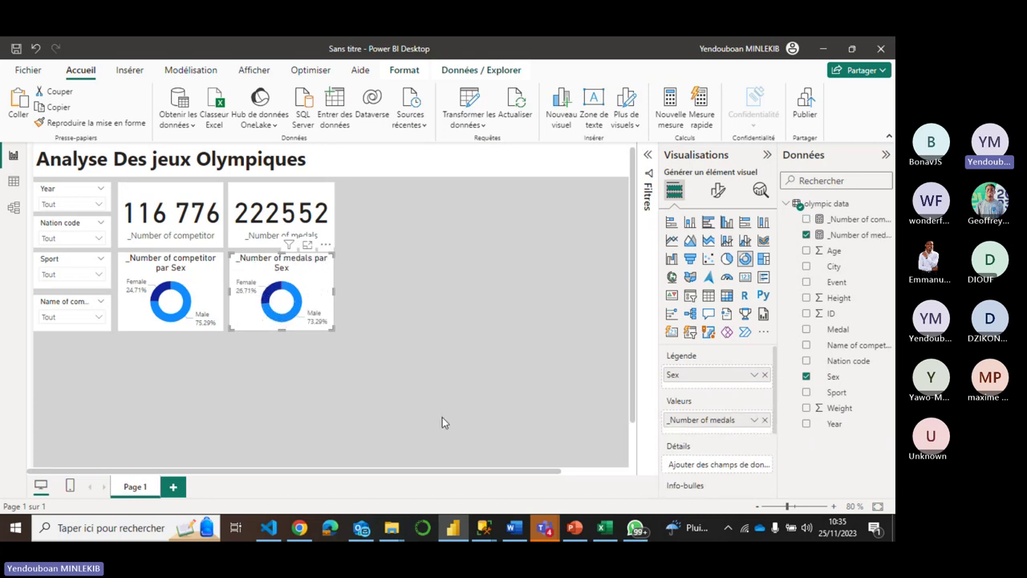
# Switch to PowerPoint to check the Problématiques business slide, and return to the Power BI report
pyautogui.click(574, 527)
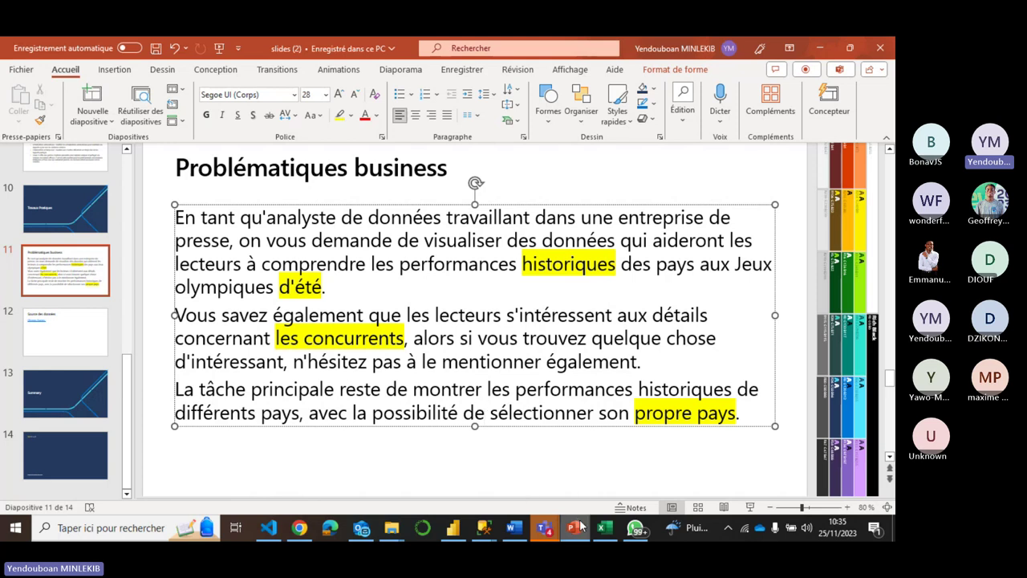
pyautogui.click(451, 531)
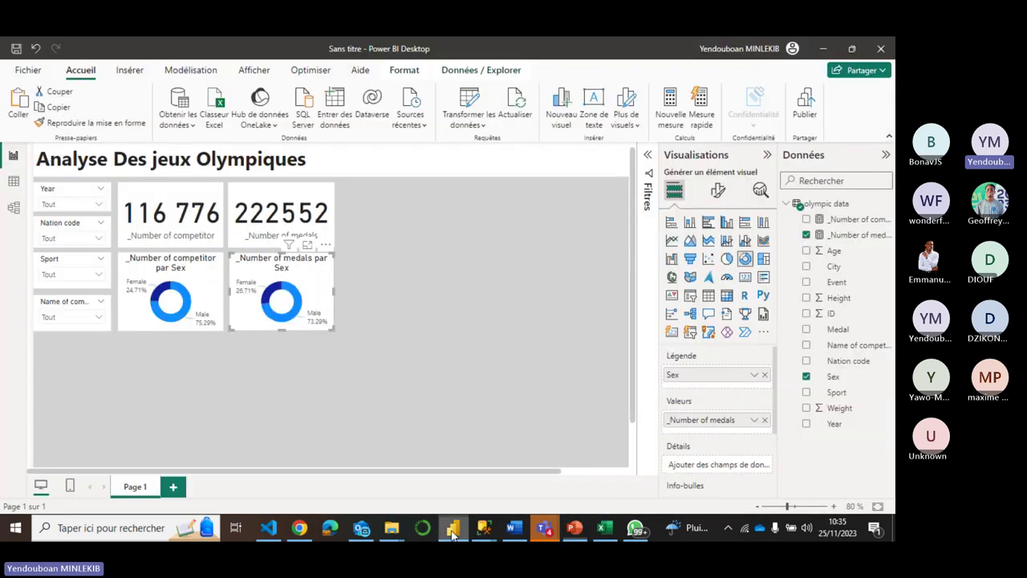
# Try converting the _Number of medals donut chart to a 100% stacked bar chart, and undo the conversion
pyautogui.click(745, 222)
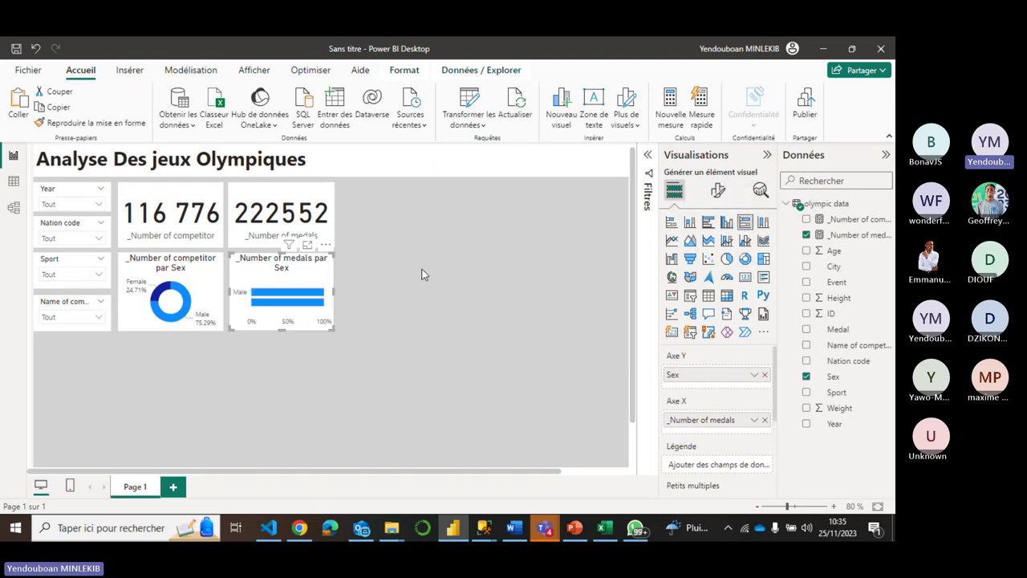
pyautogui.click(40, 51)
# Insert an empty 100% stacked bar chart and fit it beside the medals card and donut, spanning both rows with a small gap
pyautogui.click(434, 231)
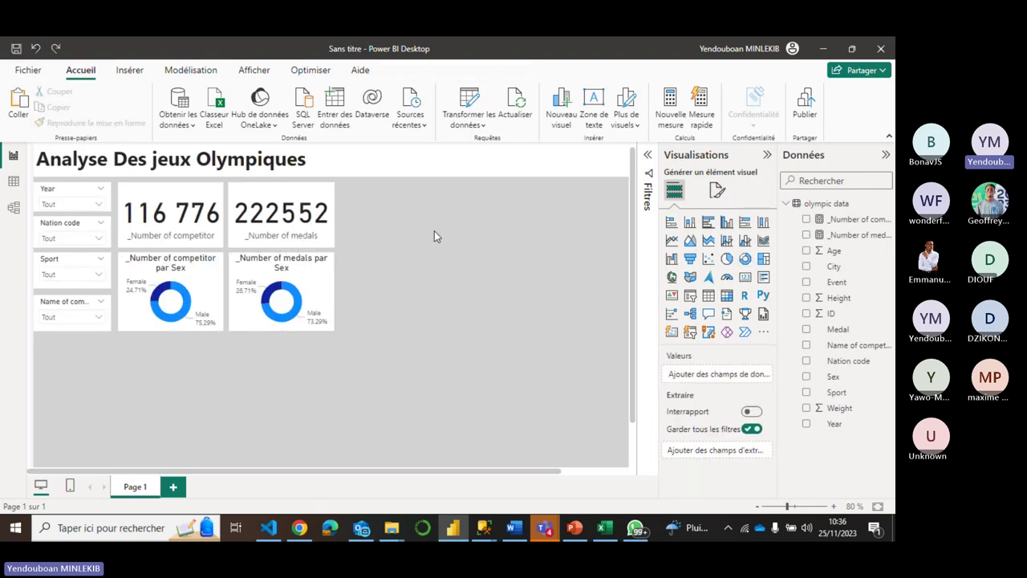
pyautogui.click(746, 228)
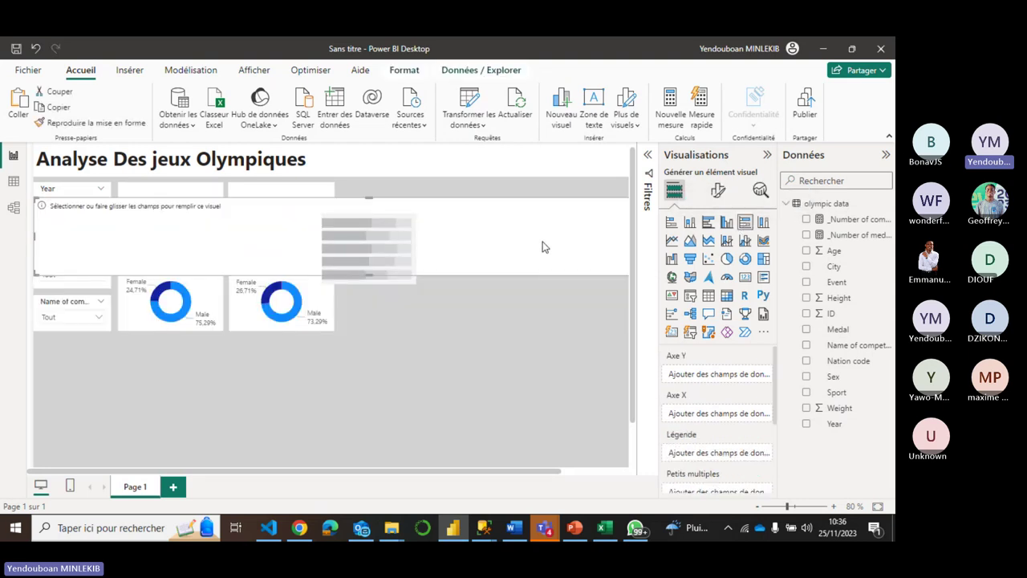
pyautogui.moveTo(35, 239); pyautogui.dragTo(421, 231)
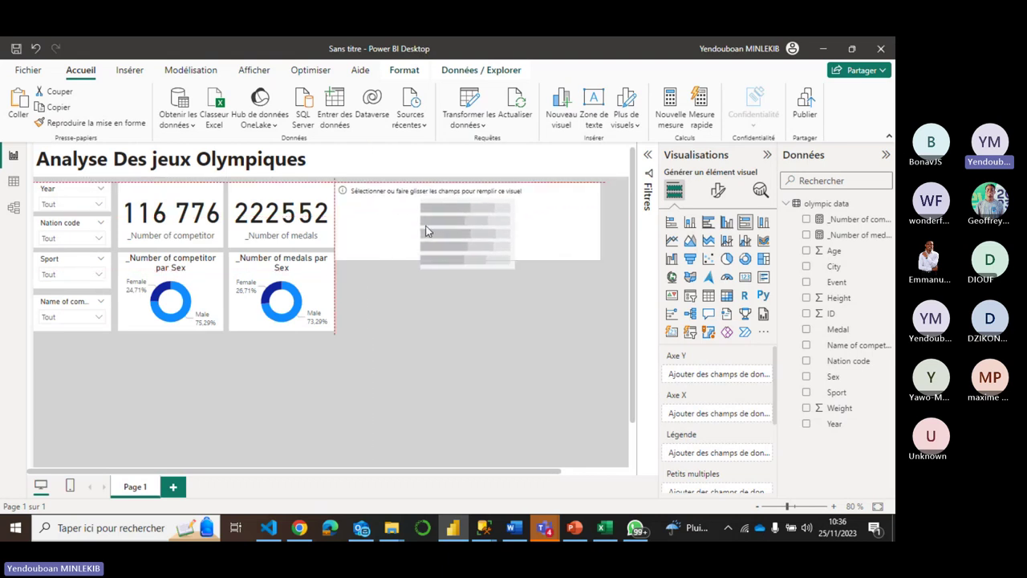
pyautogui.moveTo(601, 220); pyautogui.dragTo(496, 229)
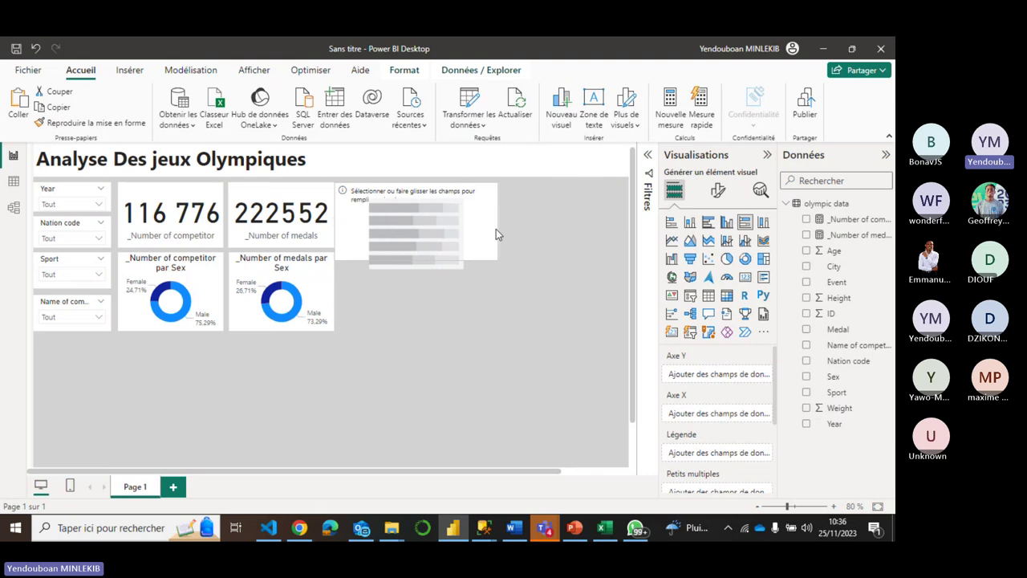
pyautogui.moveTo(414, 258); pyautogui.dragTo(415, 327)
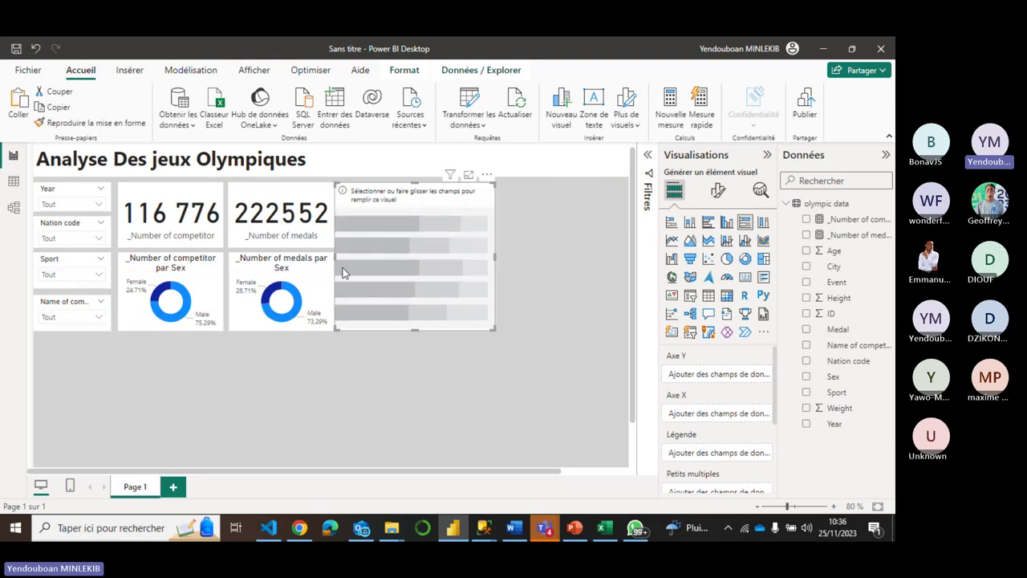
pyautogui.moveTo(334, 257); pyautogui.dragTo(342, 257)
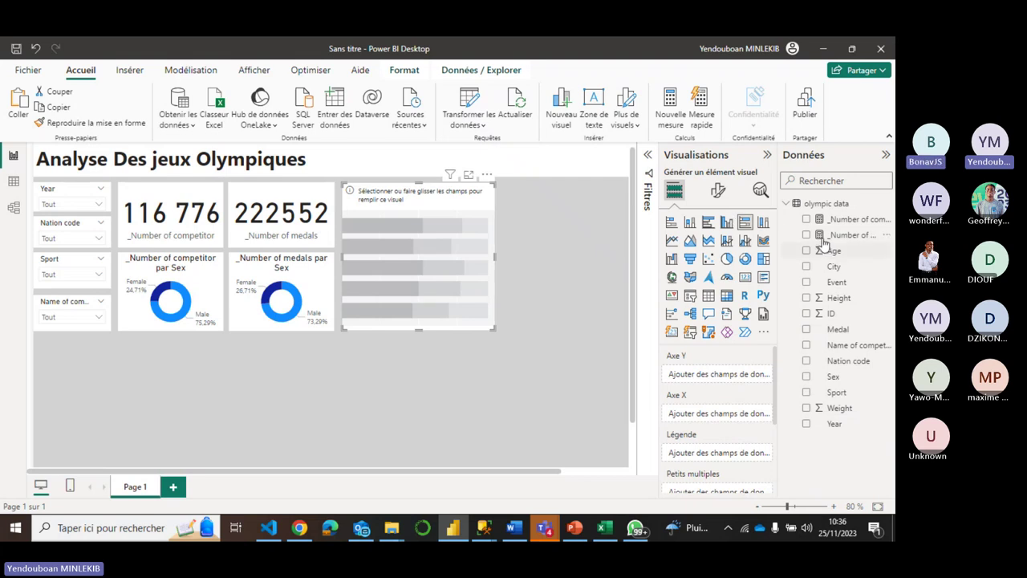
pyautogui.click(788, 209)
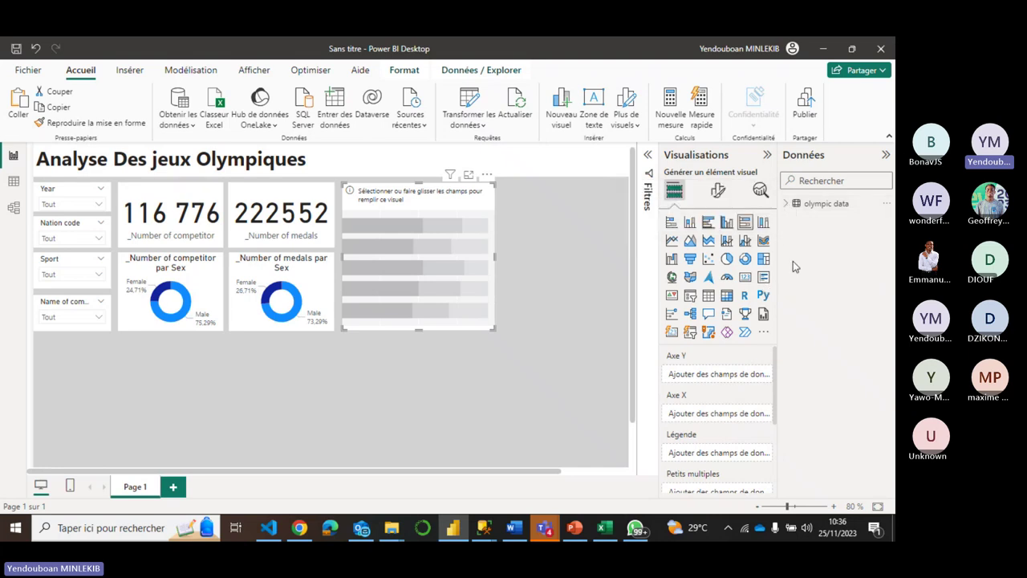
pyautogui.click(822, 203)
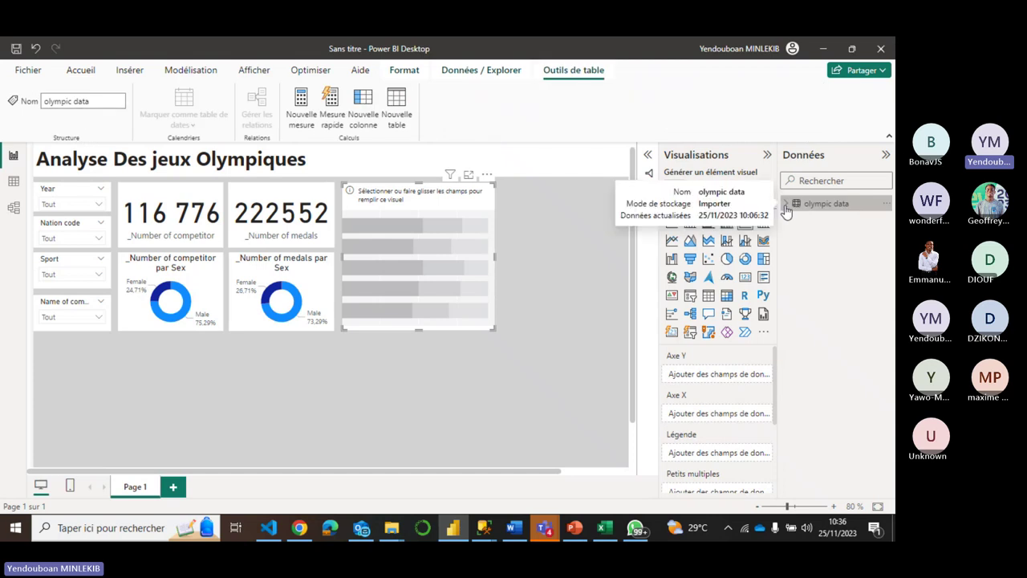
pyautogui.click(787, 207)
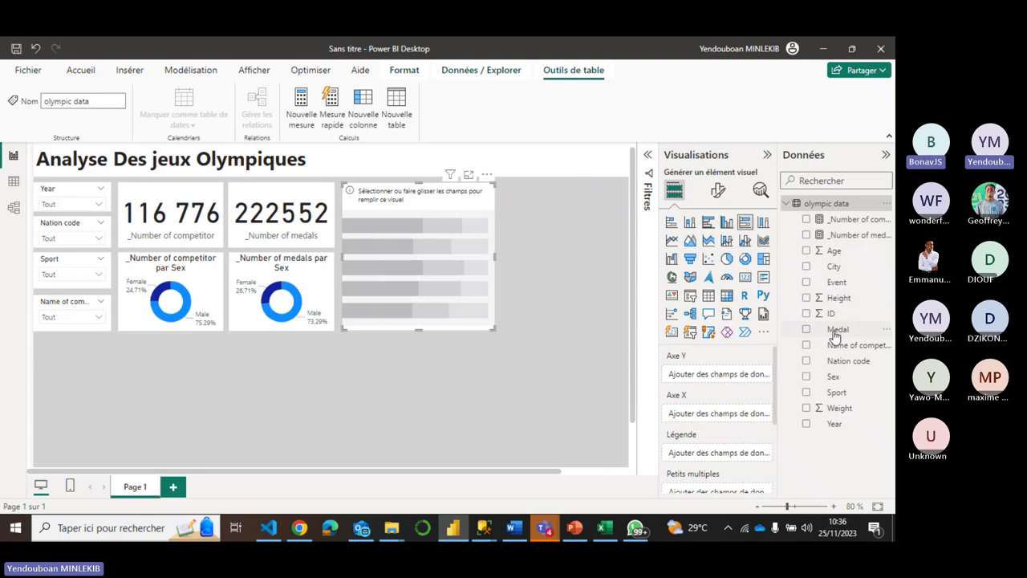
# Fill the empty stacked bar chart with Medal as legend, Sport on the Y axis and _Number of medals on the X axis
pyautogui.moveTo(834, 336); pyautogui.dragTo(732, 464)
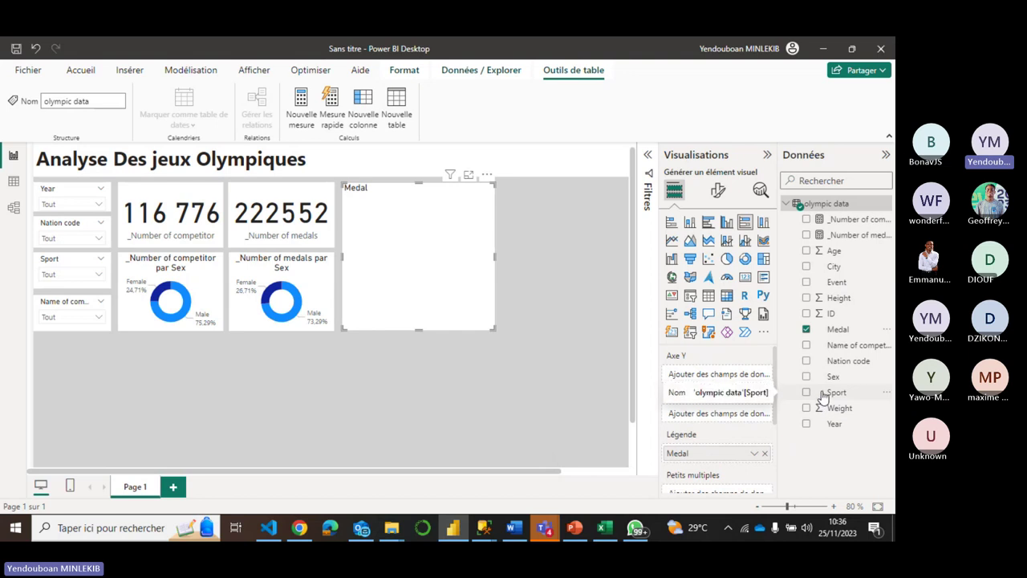
pyautogui.moveTo(822, 396); pyautogui.dragTo(731, 377)
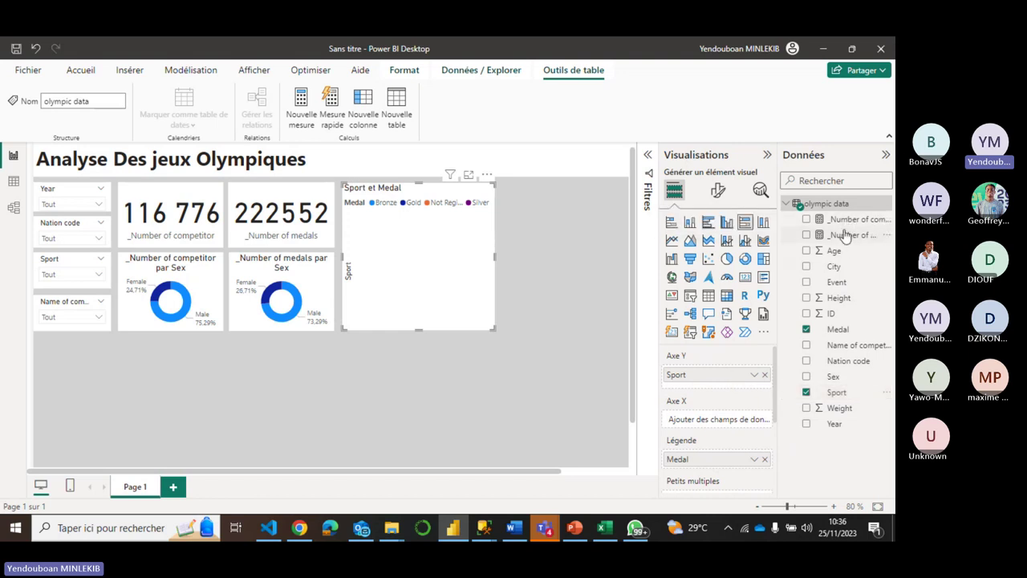
pyautogui.moveTo(844, 234); pyautogui.dragTo(730, 420)
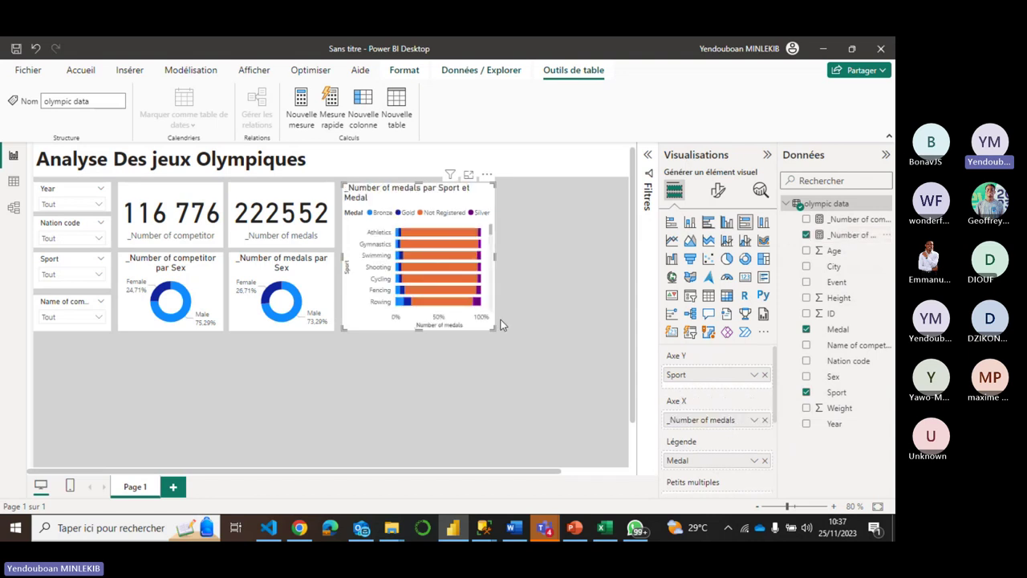